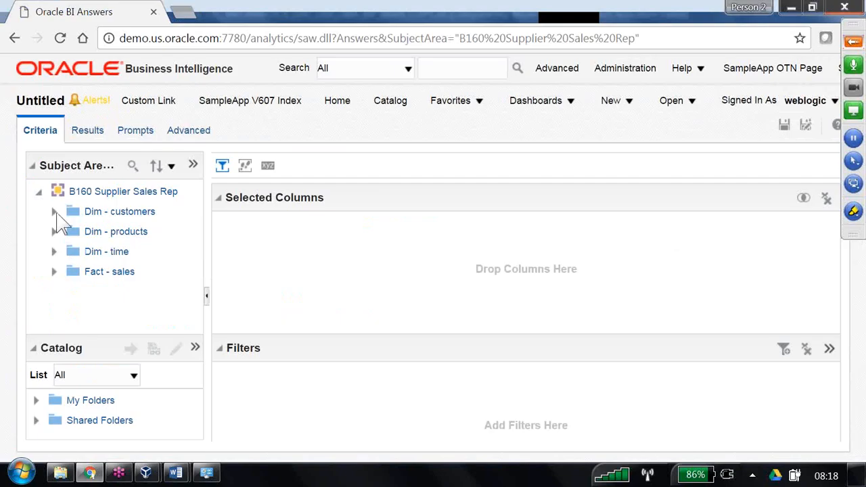
Step: Add the Year column from Dim - time to the analysis's selected columns
left_click(33, 348)
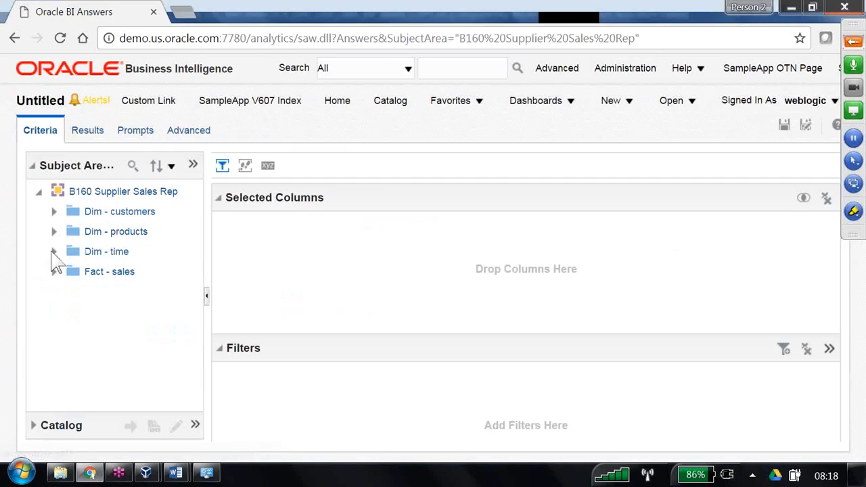
left_click(55, 251)
scroll(128, 325, "down", 1)
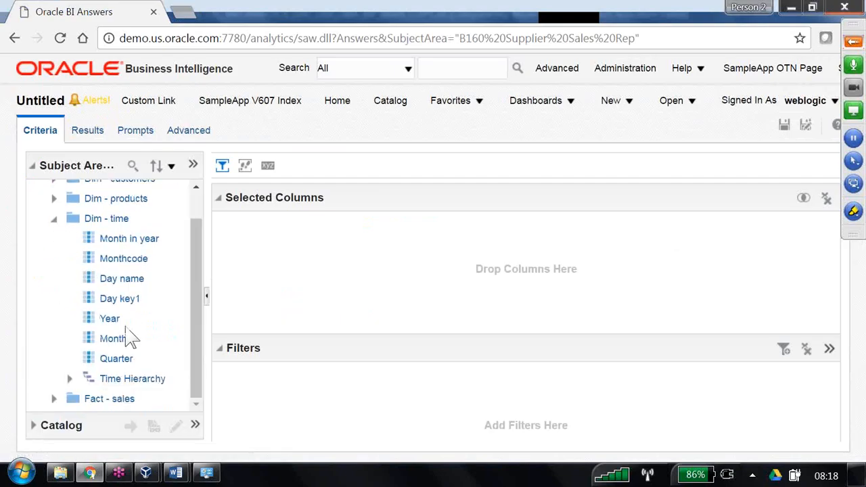
left_click(116, 319)
double_click(120, 321)
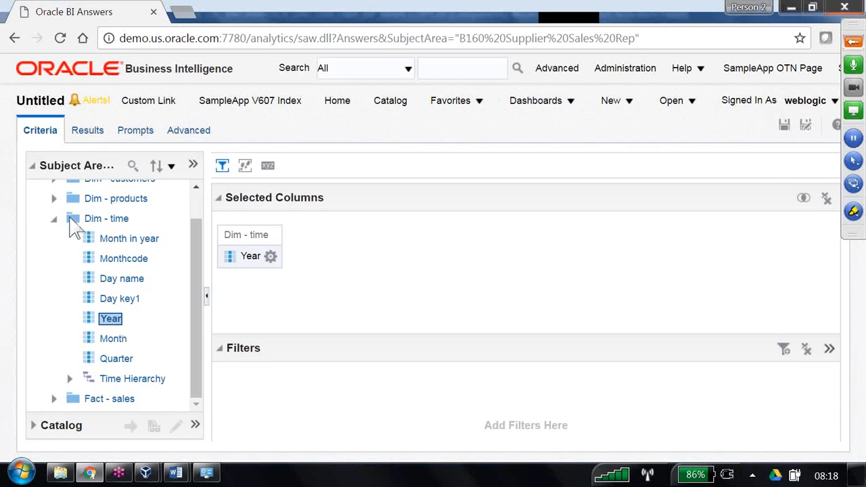
Step: Add Region from Dim - customers and Dollars from the Fact - sales database columns to the analysis
scroll(73, 226, "up", 1)
left_click(54, 212)
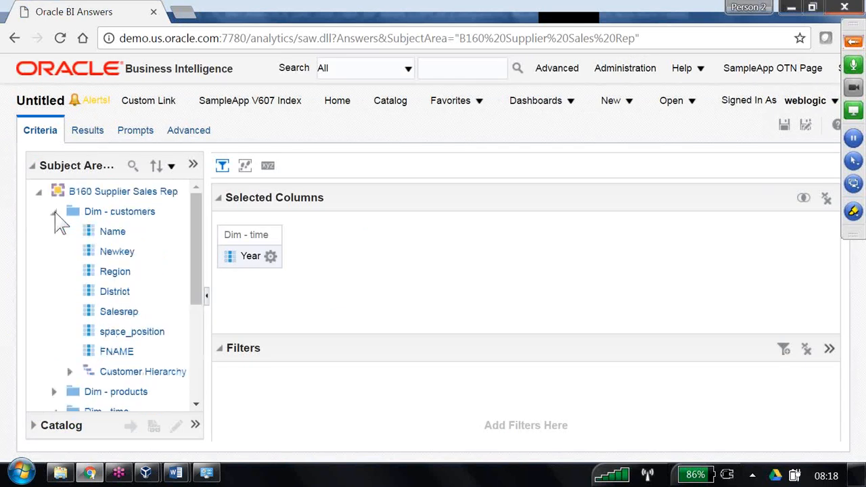
double_click(115, 271)
scroll(115, 284, "down", 6)
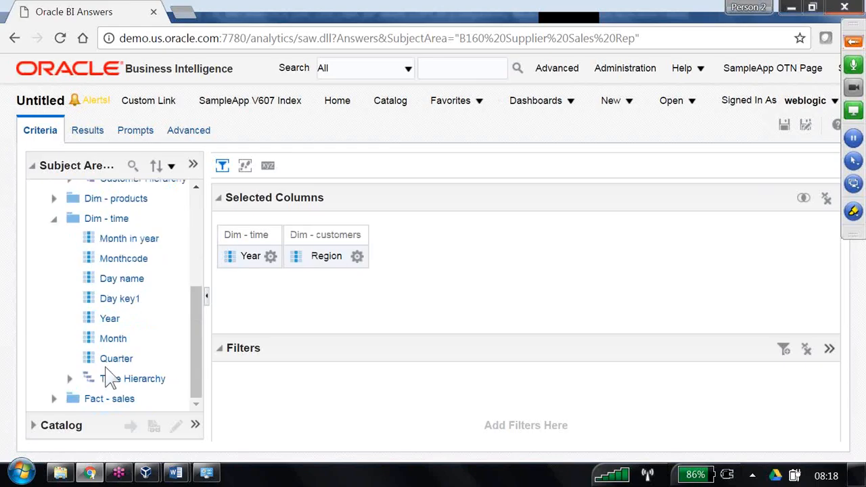
left_click(72, 399)
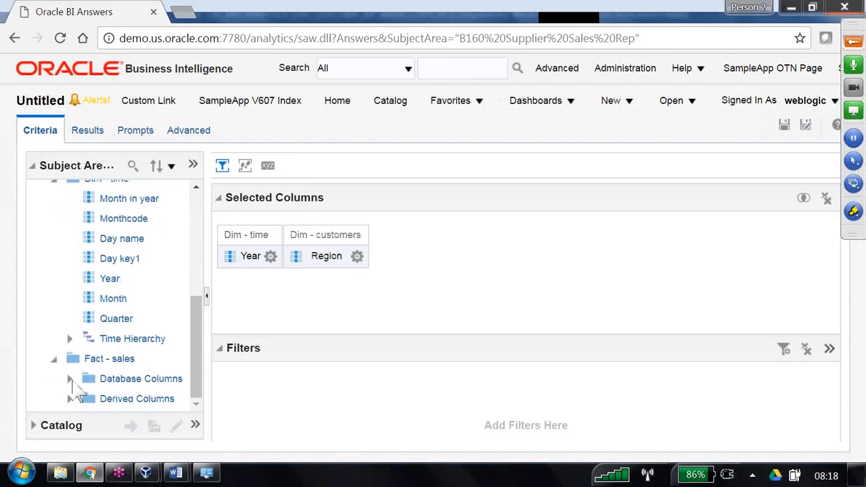
scroll(128, 359, "down", 3)
double_click(131, 318)
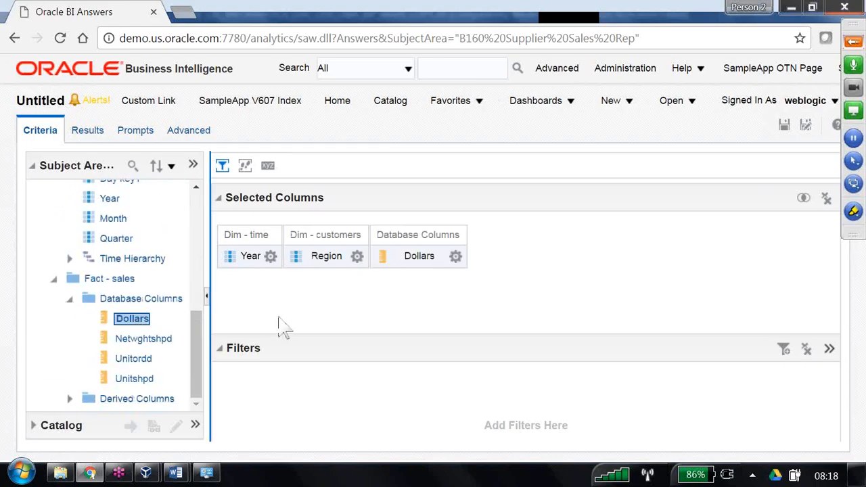
Step: Save the analysis as "Column Properties 1" in /Shared Folders/B160
left_click(804, 125)
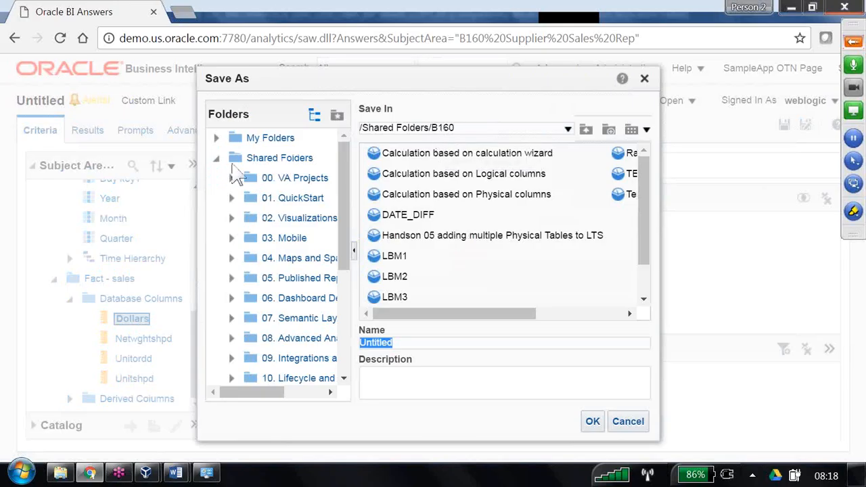
left_click(217, 159)
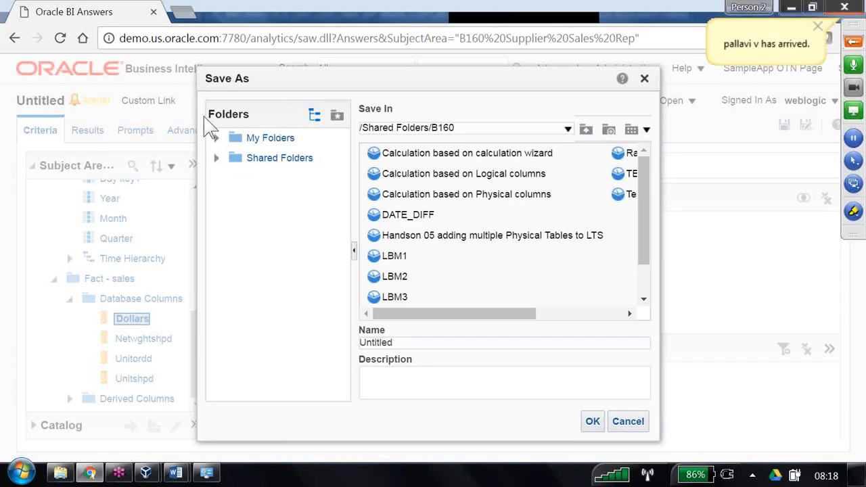
double_click(402, 344)
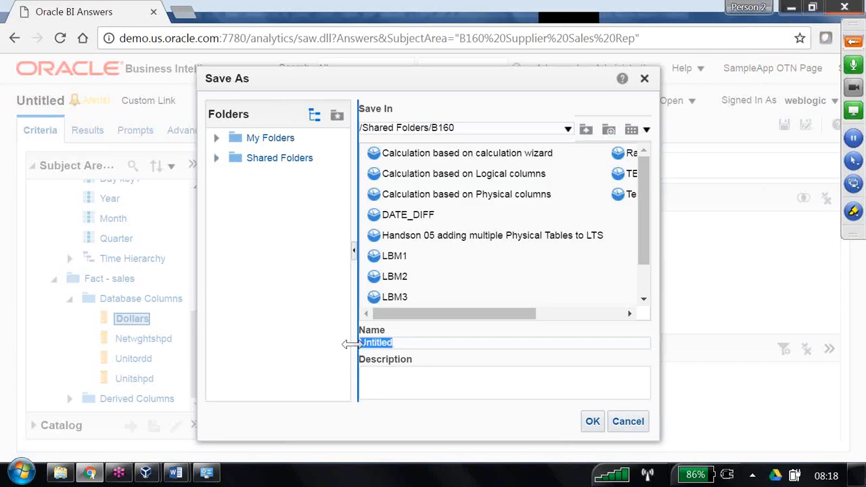
type("S")
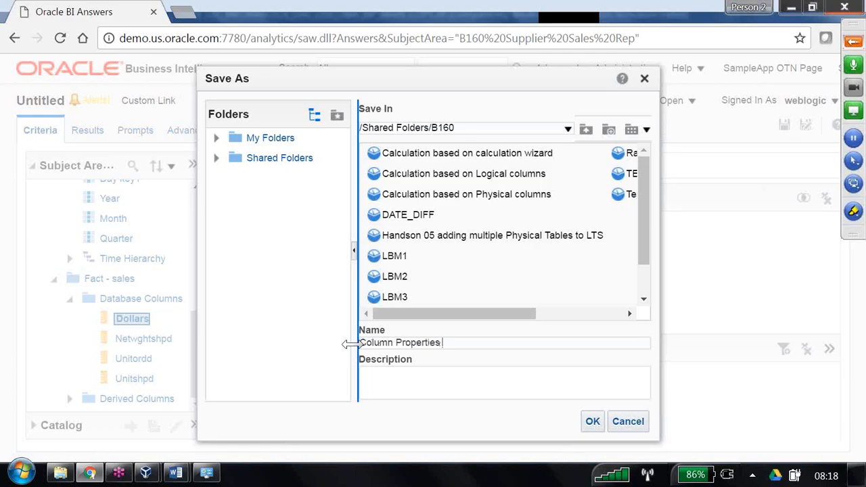
key("Return")
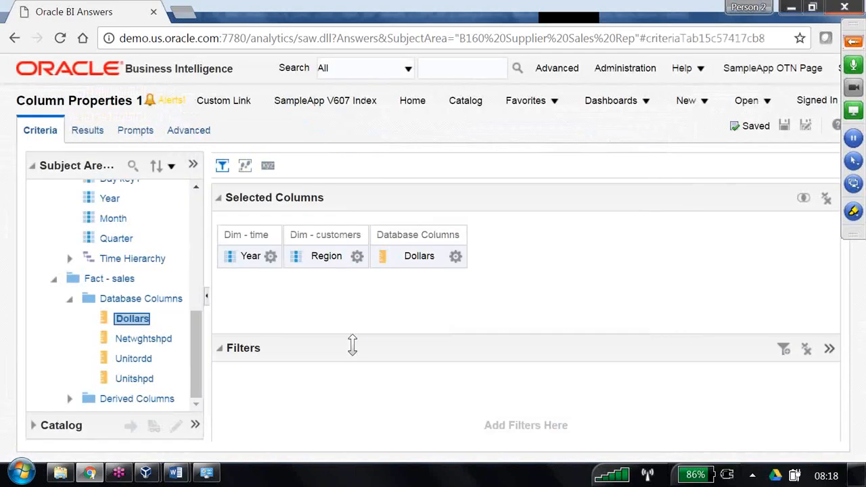
Step: Examine the analysis's results table of Year, Region and Dollars, and return to its criteria
left_click(91, 132)
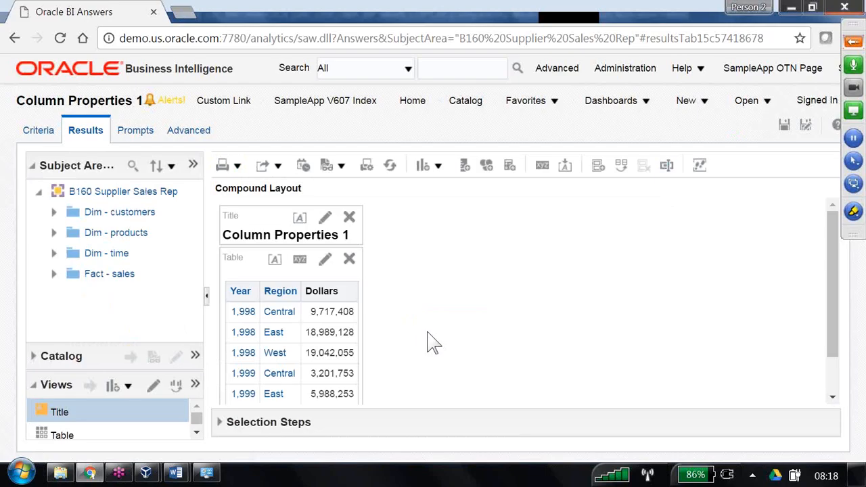
scroll(433, 343, "down", 2)
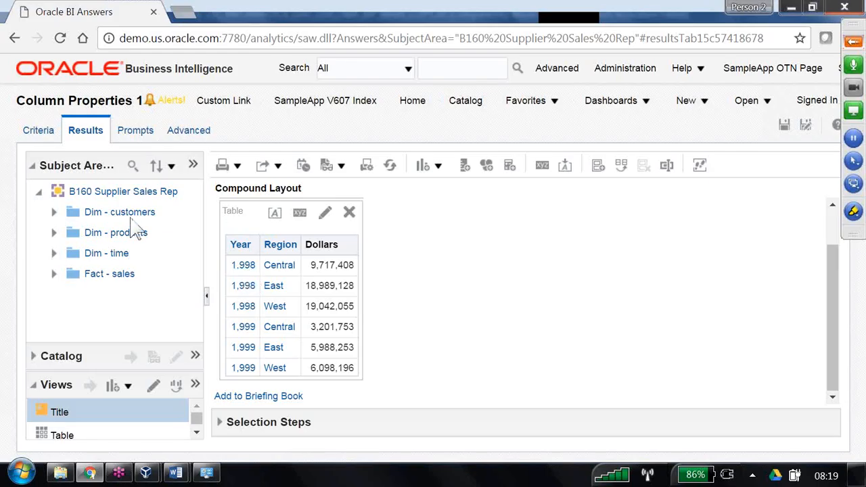
left_click(42, 132)
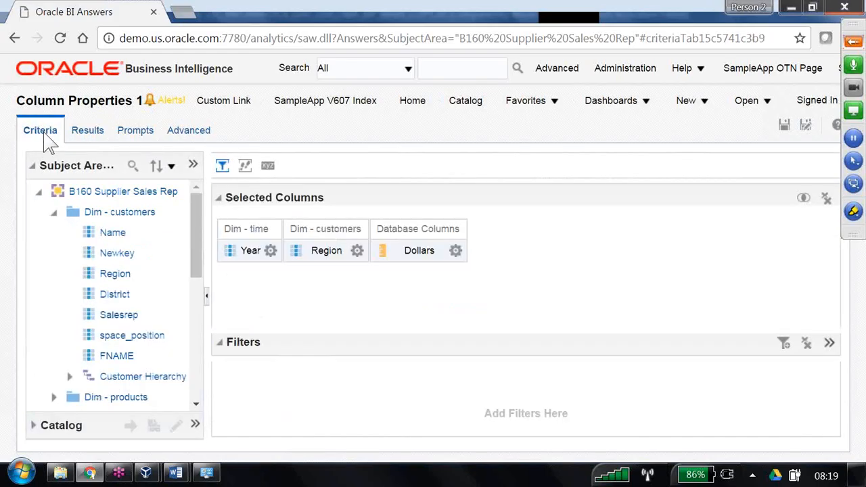
left_click(269, 250)
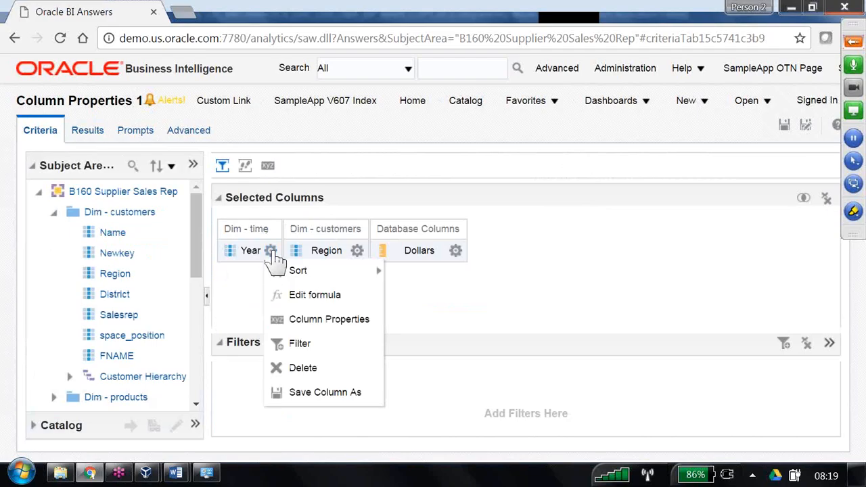
left_click(357, 252)
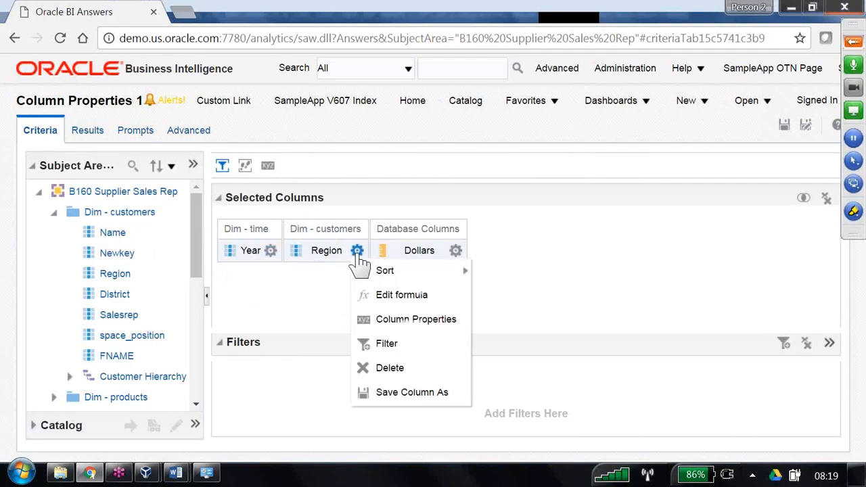
left_click(455, 251)
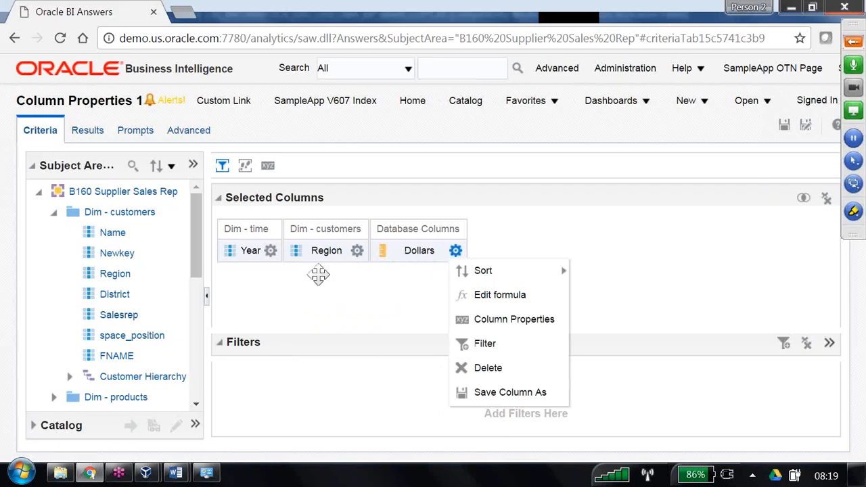
Step: Set the Year column's font color to red (#FF0000) in its column properties and display the results
left_click(270, 252)
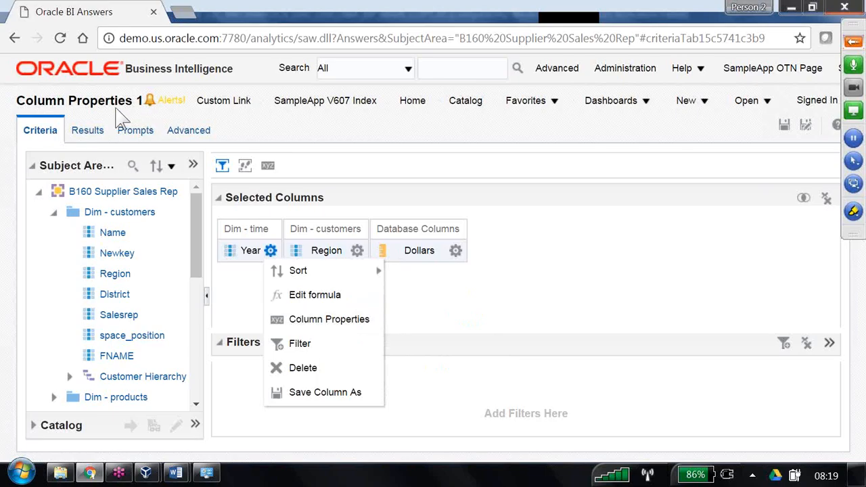
left_click(318, 323)
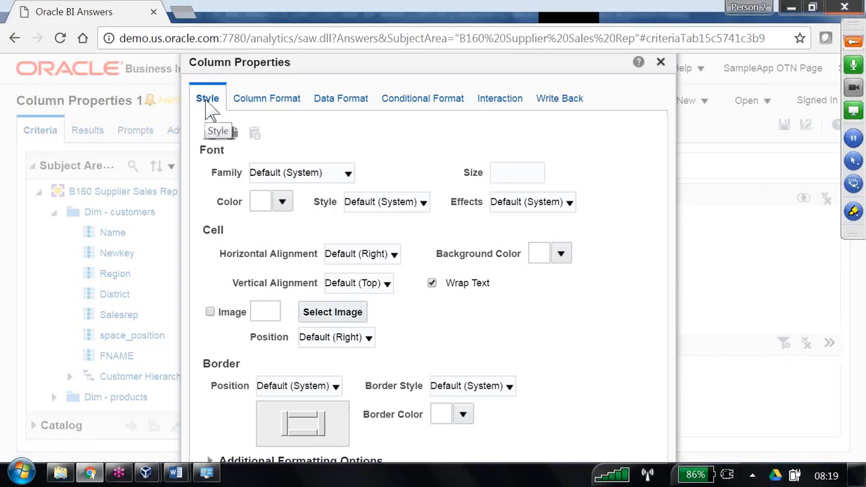
left_click(282, 202)
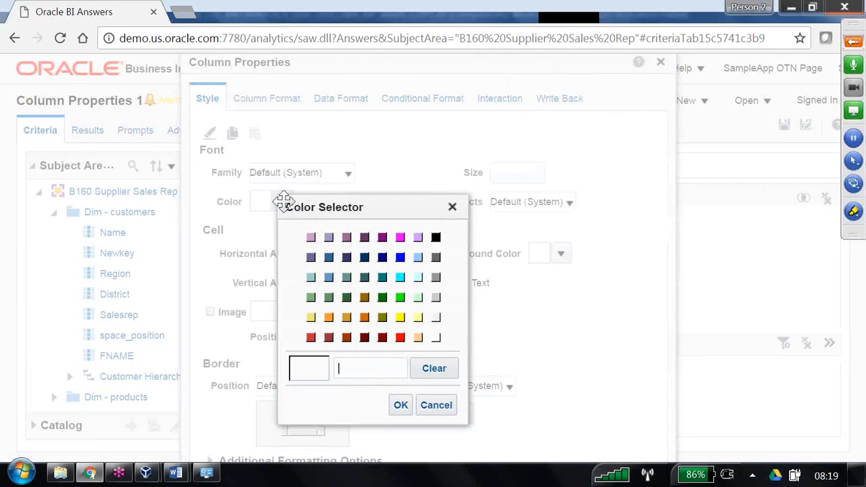
left_click(399, 339)
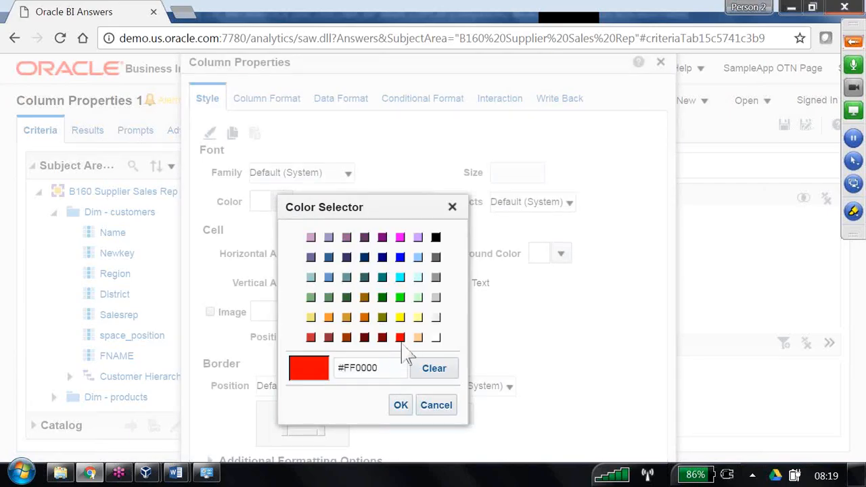
left_click(401, 405)
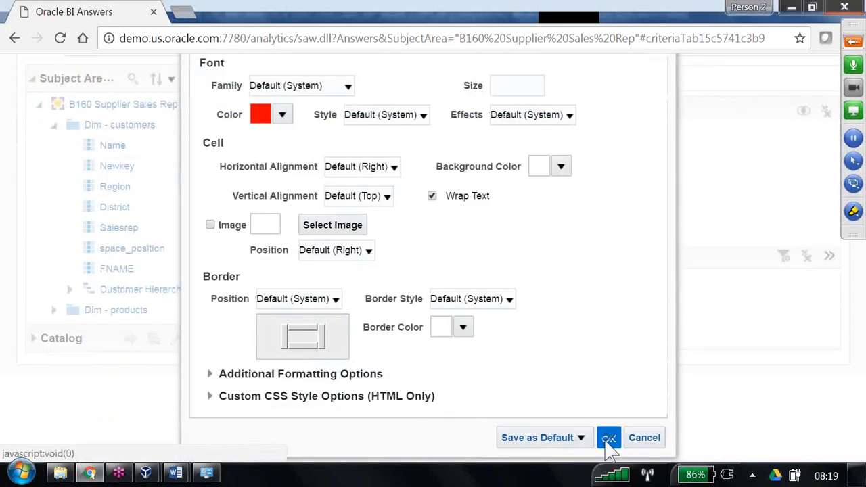
left_click(609, 437)
left_click(92, 133)
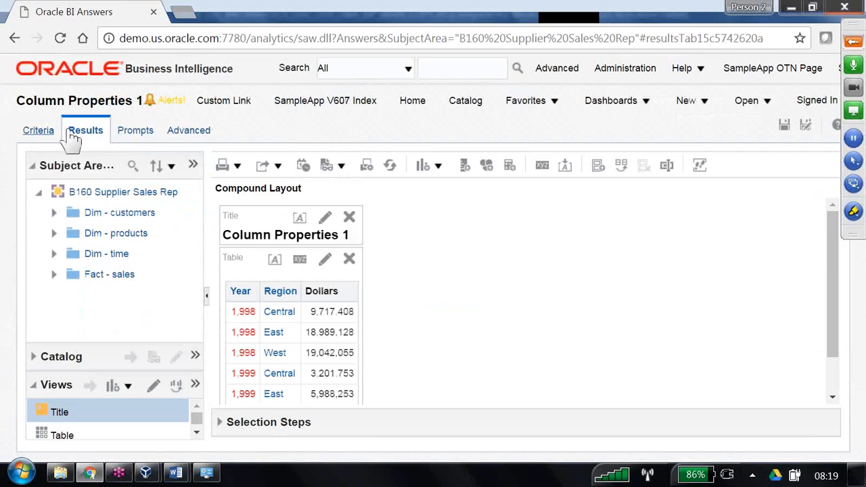
Step: Reopen the Year column's properties from the criteria and examine the available font family, style and effects options
left_click(39, 131)
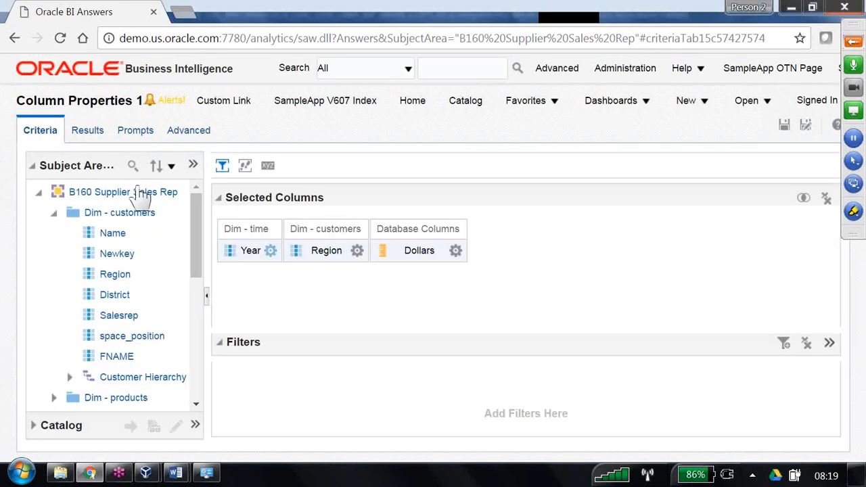
left_click(270, 250)
left_click(320, 322)
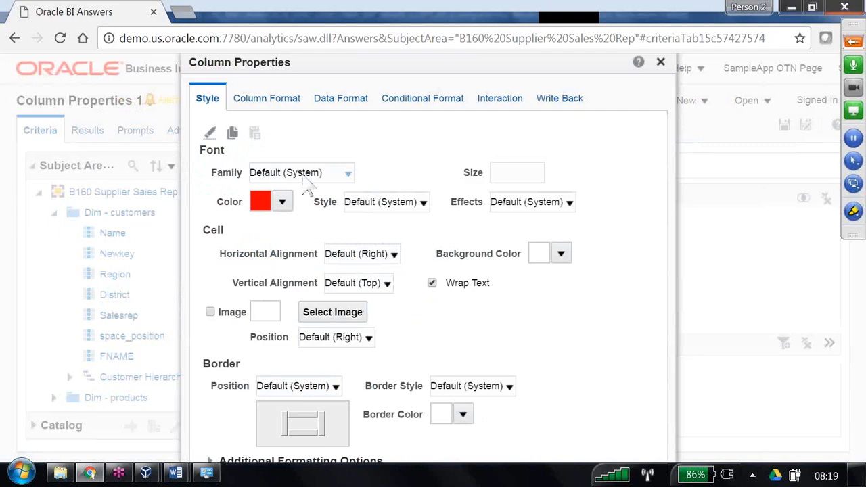
left_click(348, 173)
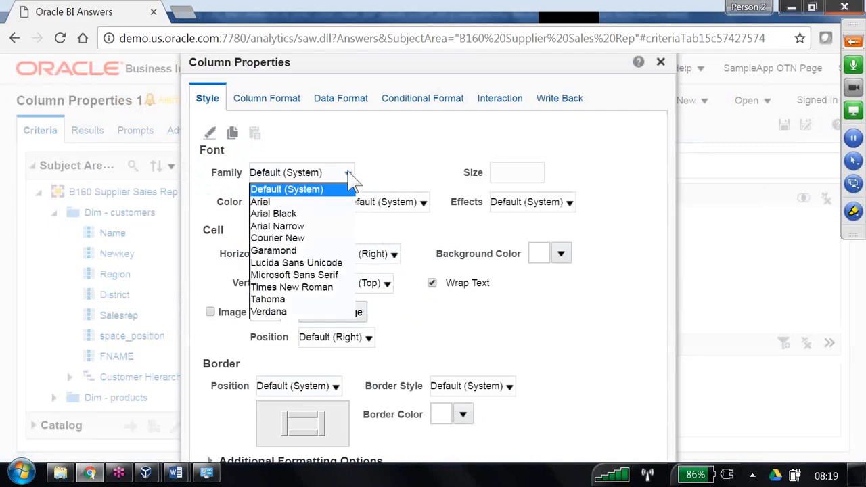
left_click(390, 164)
left_click(423, 202)
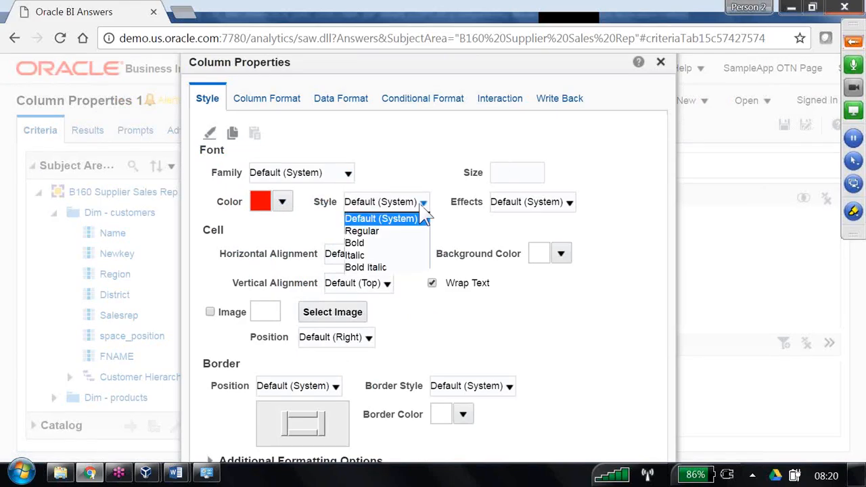
left_click(569, 202)
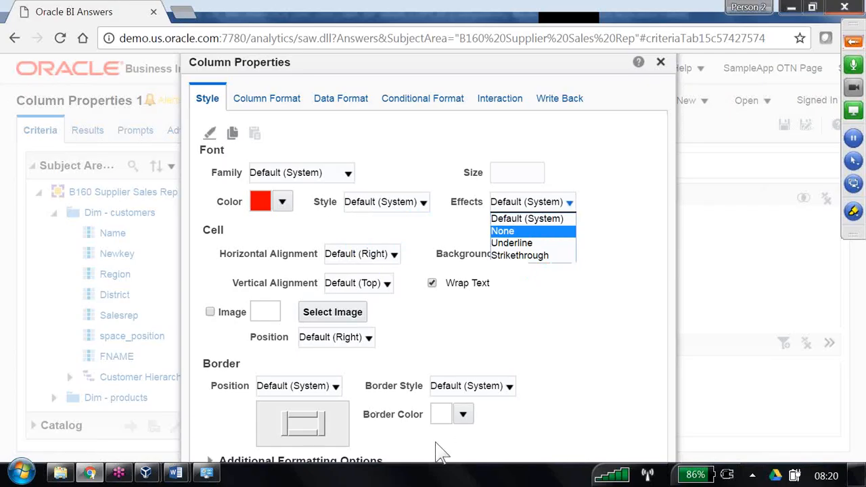
Step: Clear the Year column's font color and apply the column properties
left_click(283, 205)
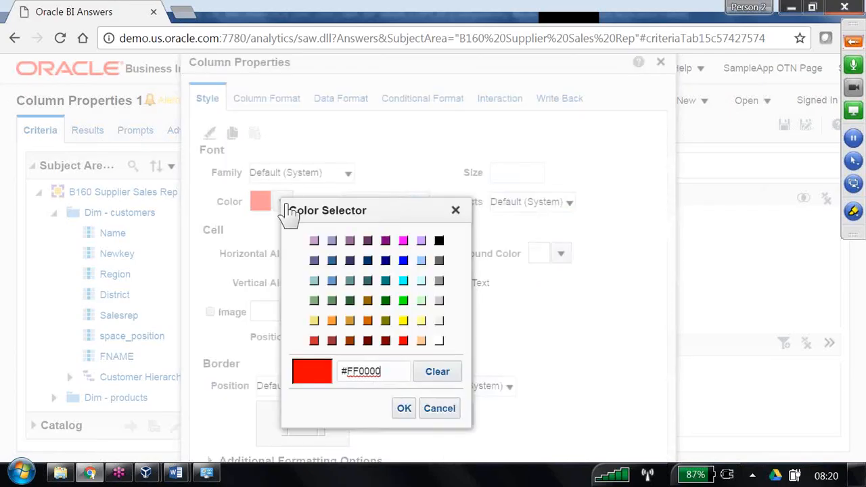
left_click(440, 377)
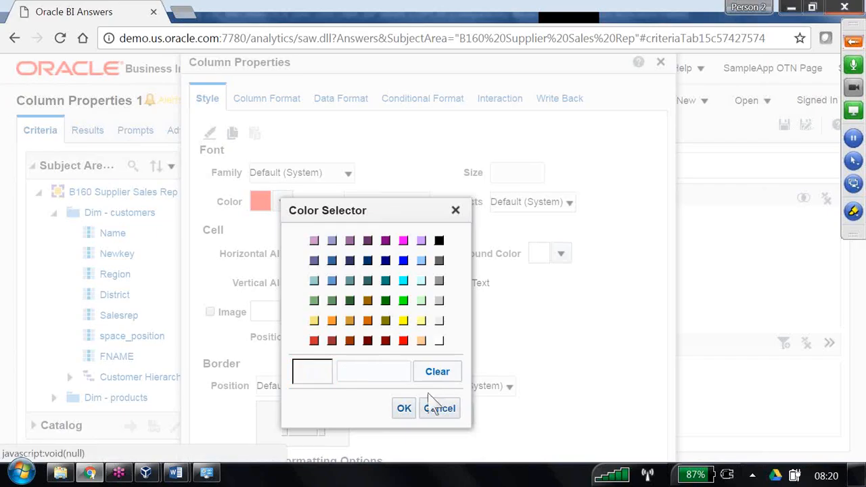
left_click(406, 410)
scroll(412, 405, "down", 3)
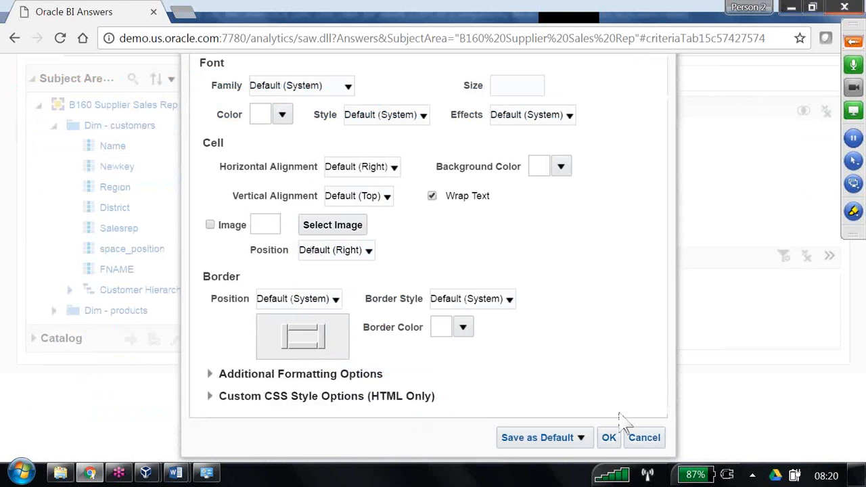
left_click(608, 438)
Step: Reopen the Year column's properties, enable custom headings in its column format, and change the column heading to Calendar Year
left_click(270, 251)
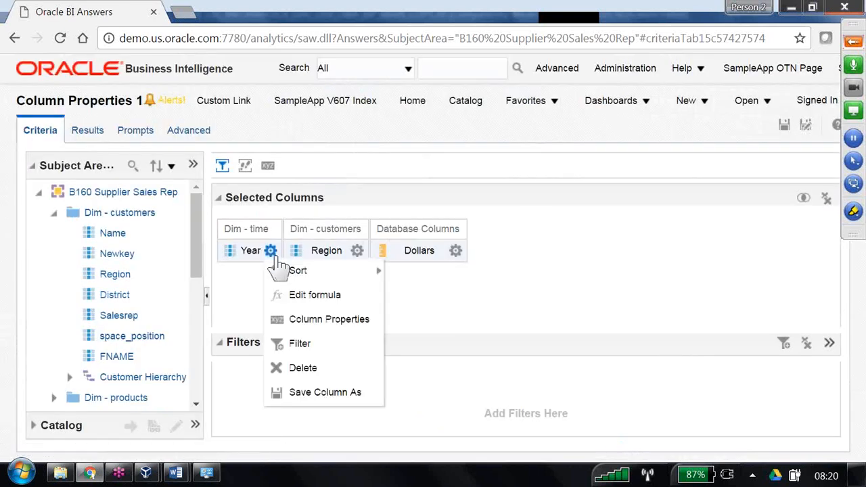
left_click(335, 319)
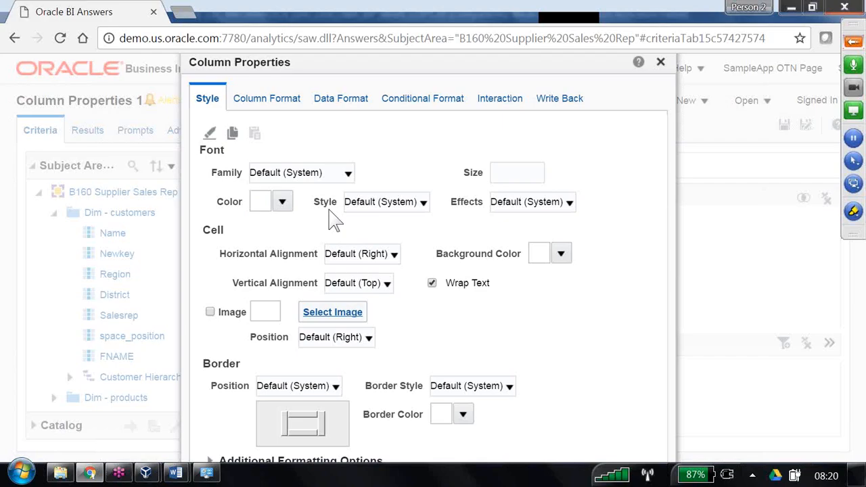
left_click(291, 113)
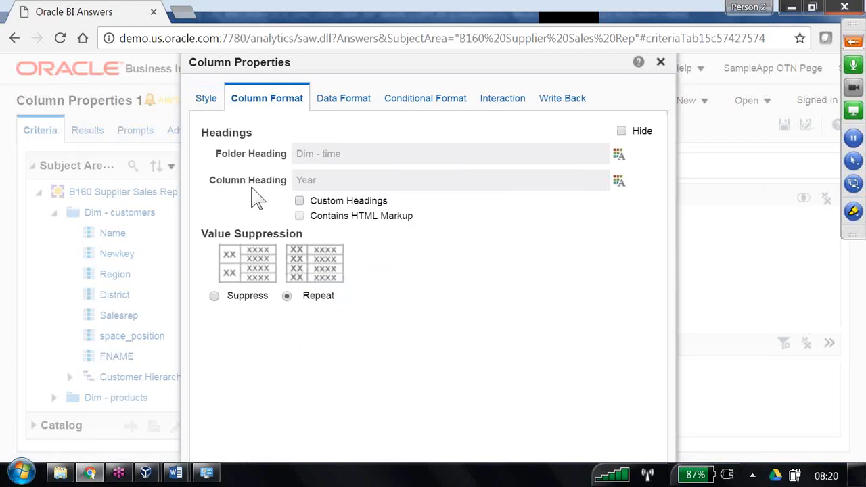
left_click(300, 200)
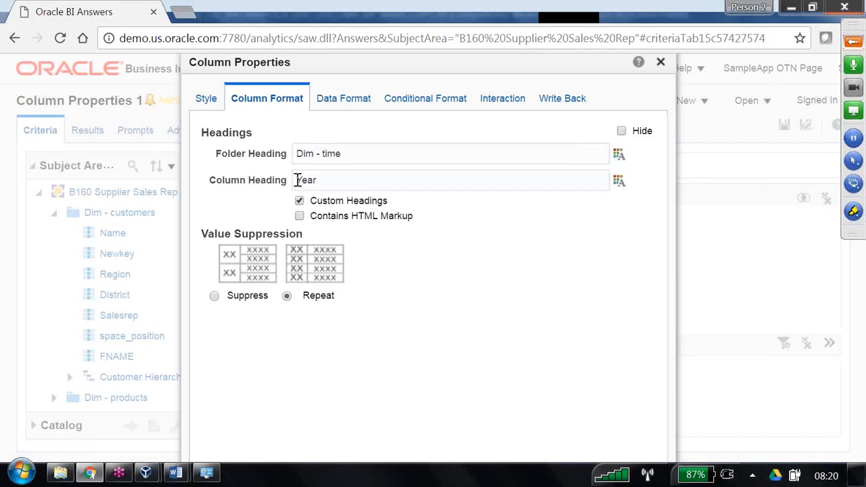
type("Calendar")
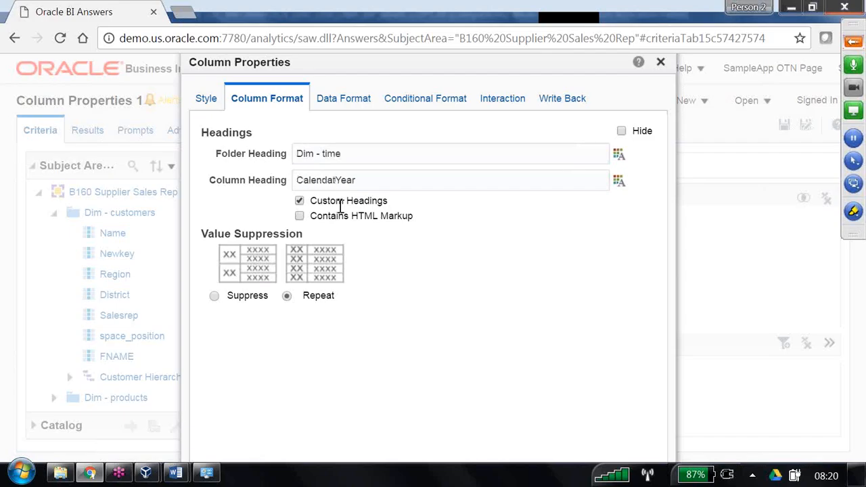
key("BackSpace")
type("r")
left_click(478, 37)
key("BackSpace")
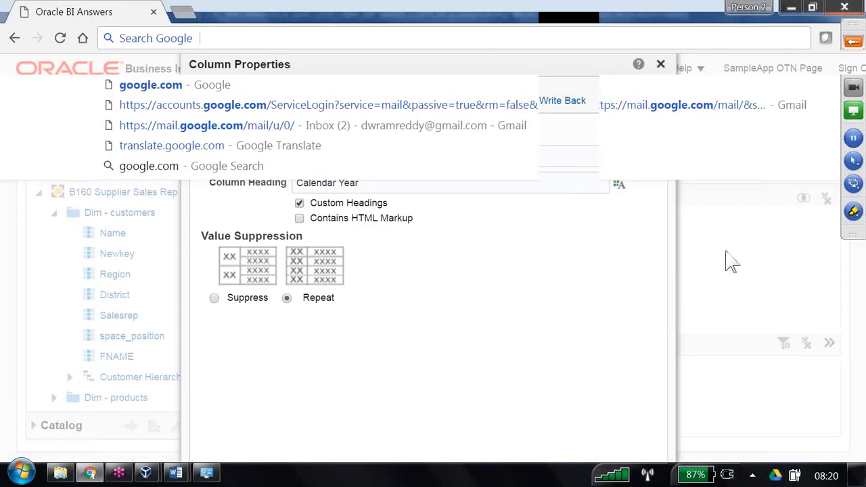
left_click(744, 284)
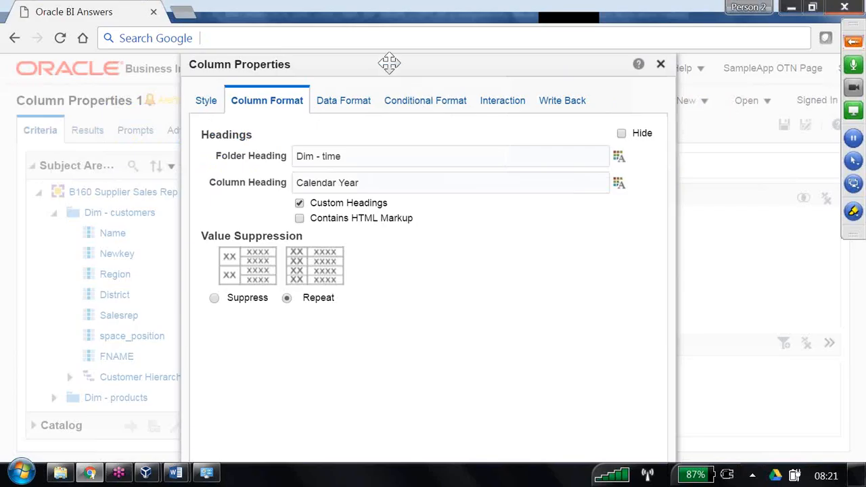
key("super+e")
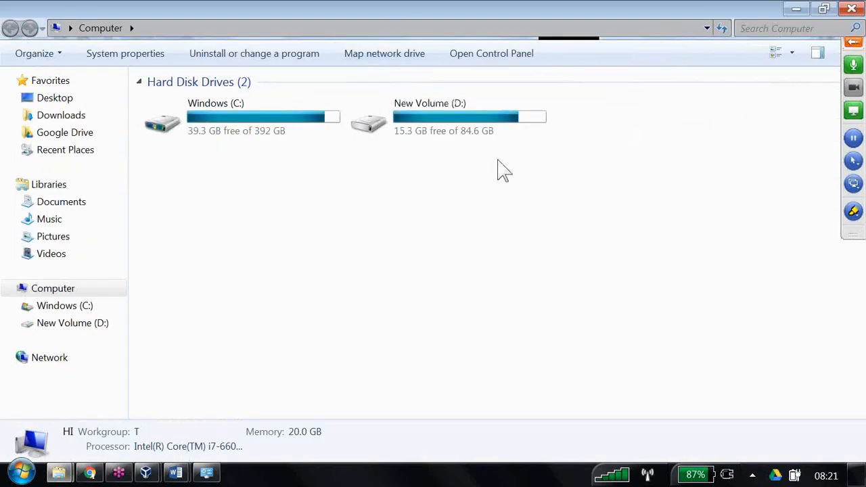
left_click(795, 9)
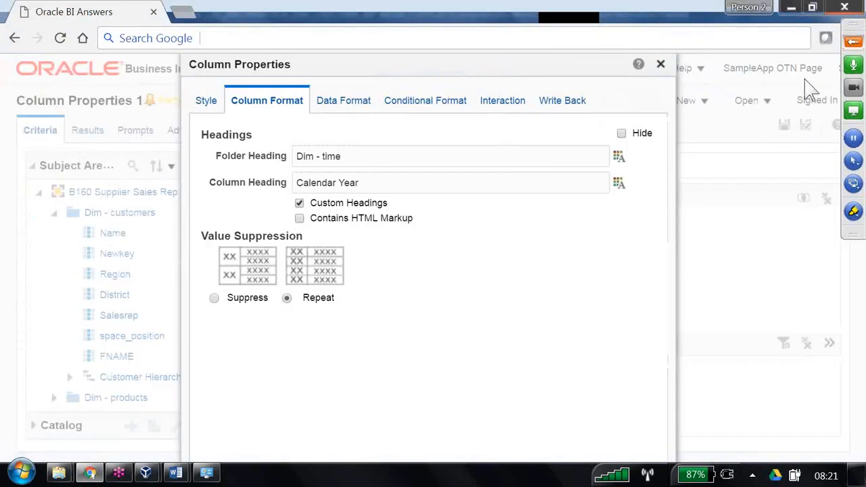
left_click(851, 40)
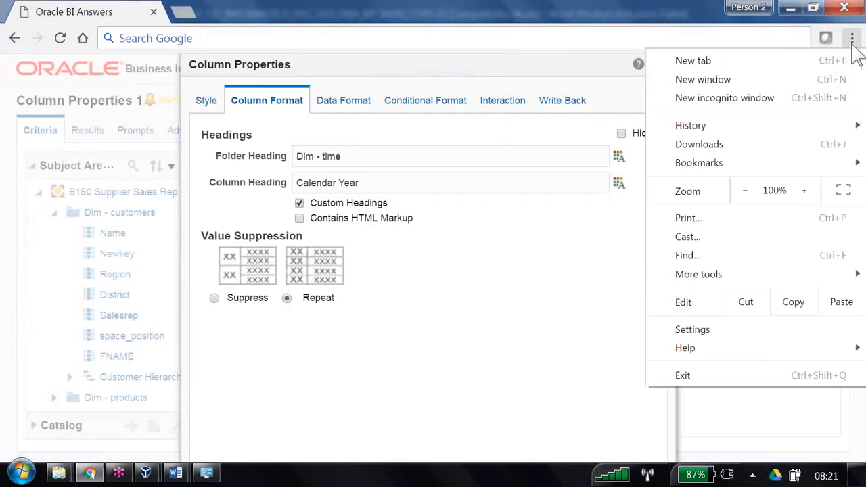
left_click(571, 306)
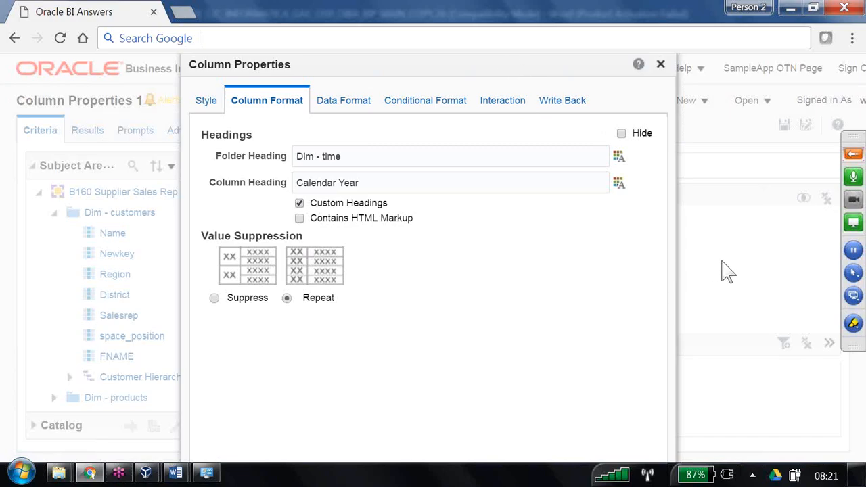
key("alt+Tab")
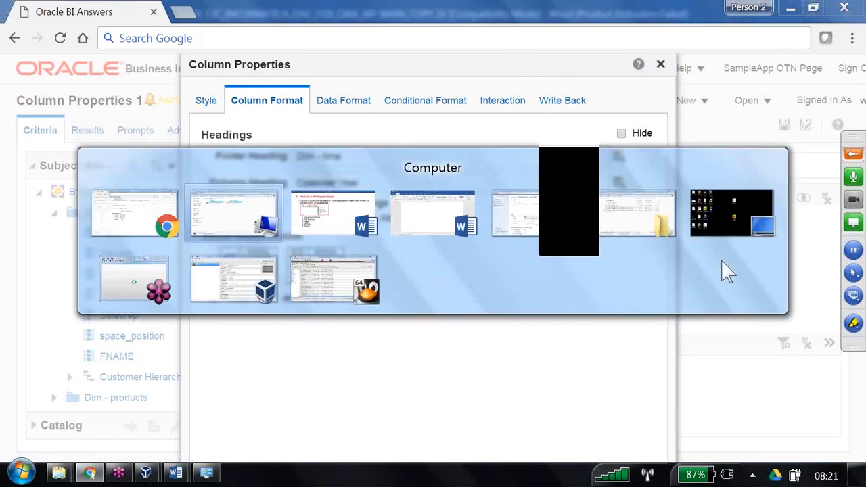
key("Escape")
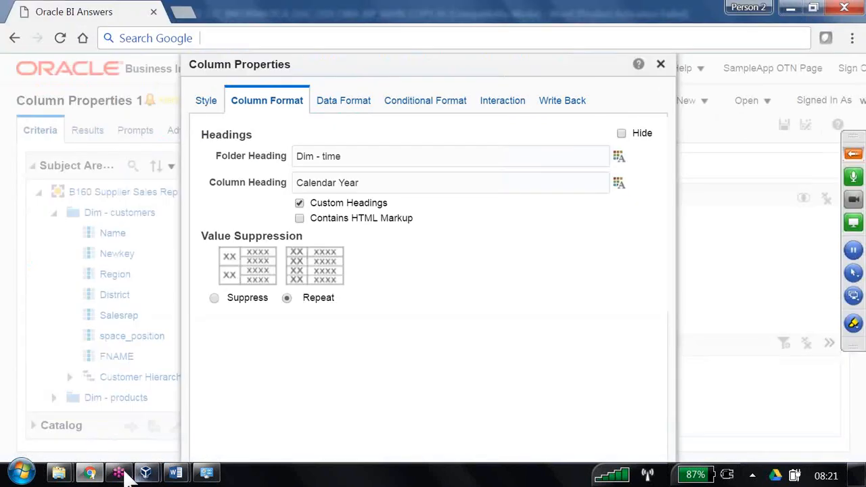
left_click(93, 472)
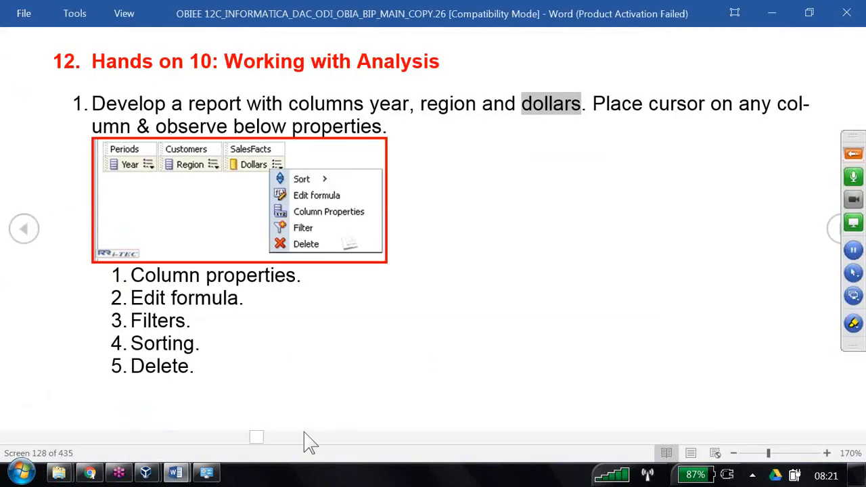
key("alt+Tab")
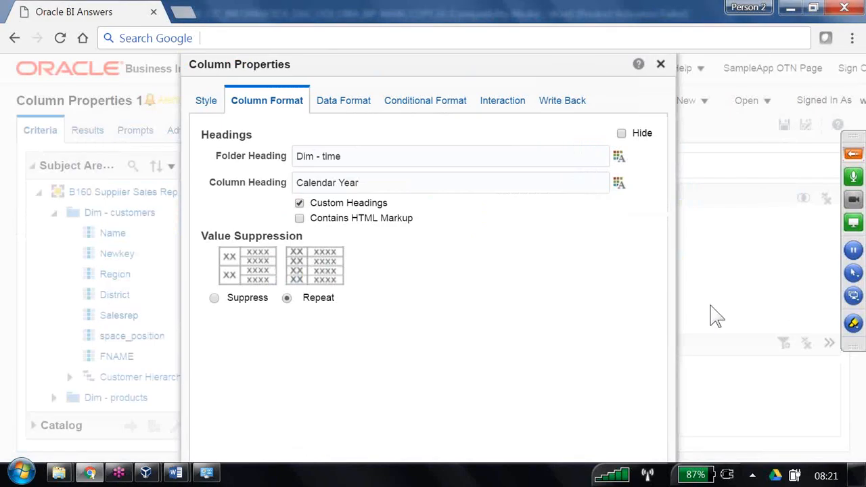
key("ctrl+l")
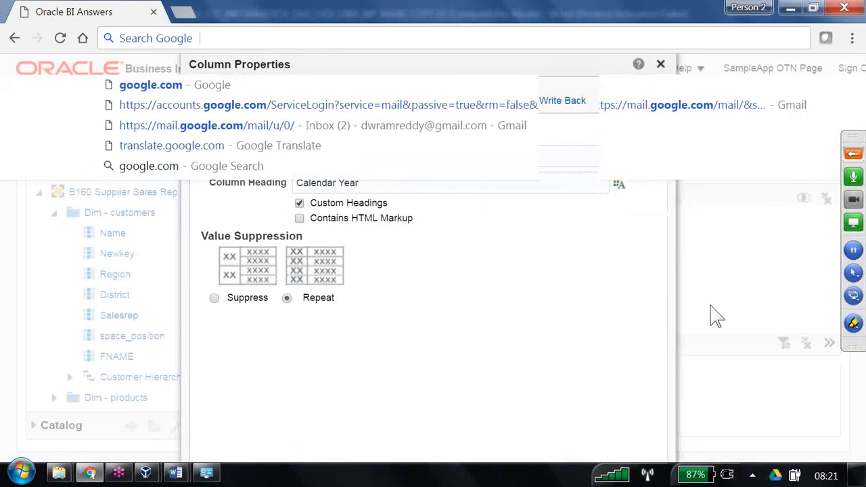
key("Escape")
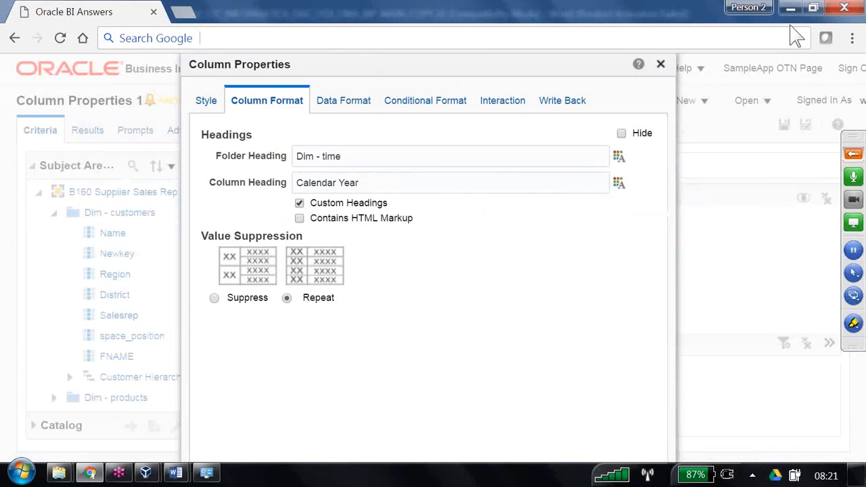
Step: Open an additional Chrome window and show the Oracle BI column properties in full-screen view
left_click(31, 460)
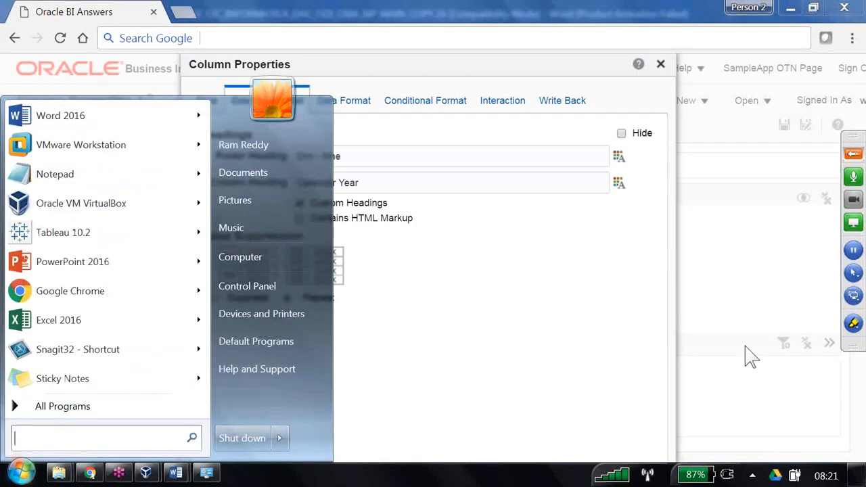
left_click(128, 298)
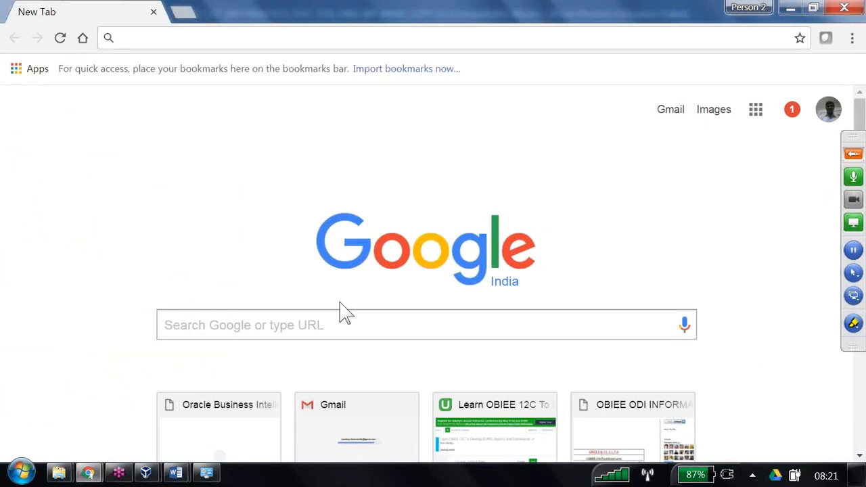
key("F11")
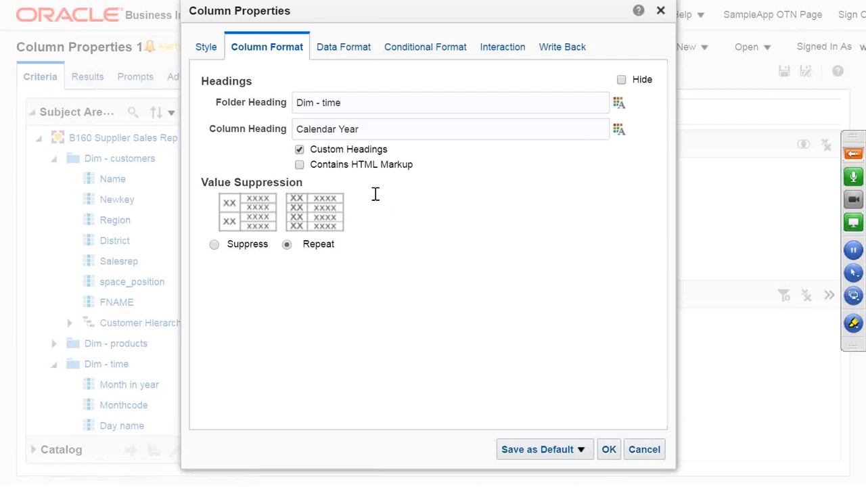
Step: Set the Calendar Year heading's font color to green (#00FF00), apply the column properties, and display the results
left_click_drag(310, 164, 419, 173)
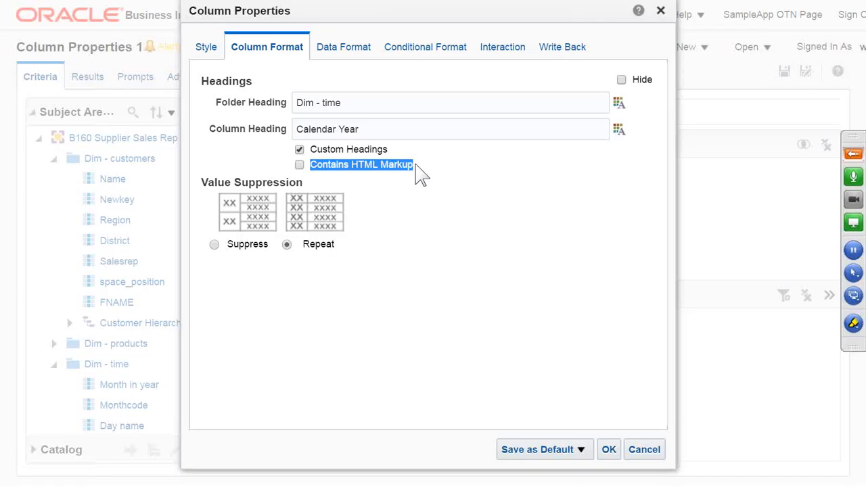
left_click_drag(363, 128, 278, 119)
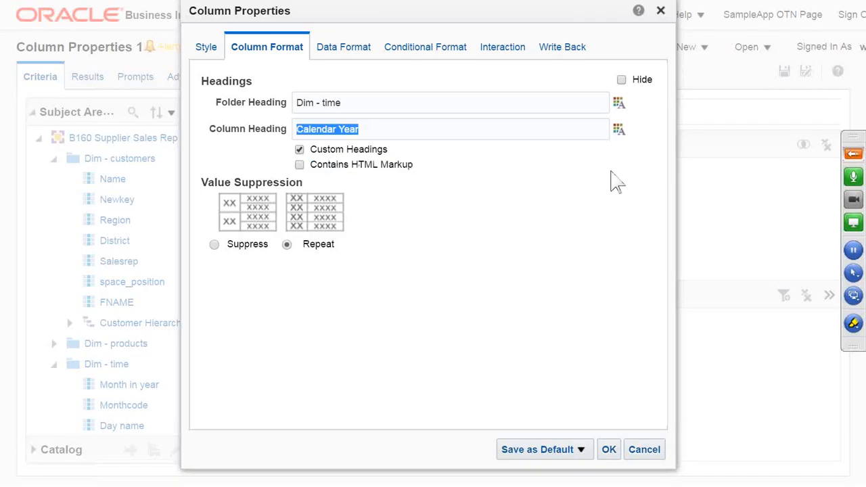
left_click(618, 129)
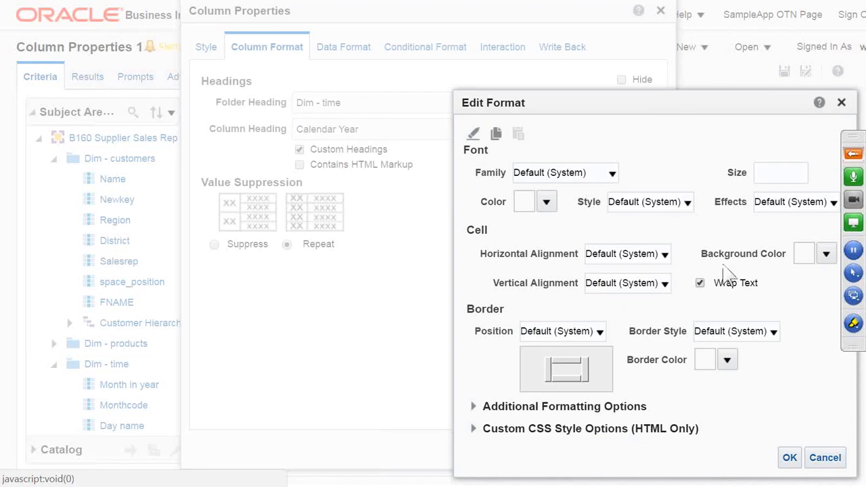
left_click(548, 203)
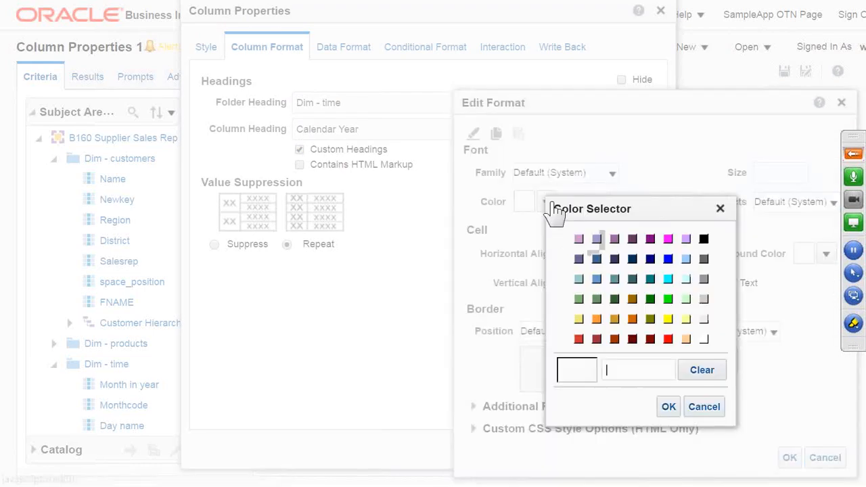
left_click(668, 301)
left_click(668, 406)
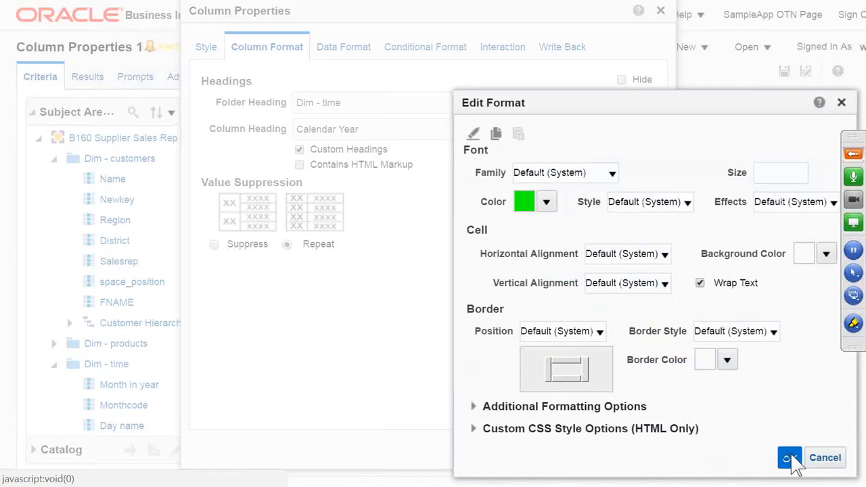
left_click(789, 459)
left_click(608, 450)
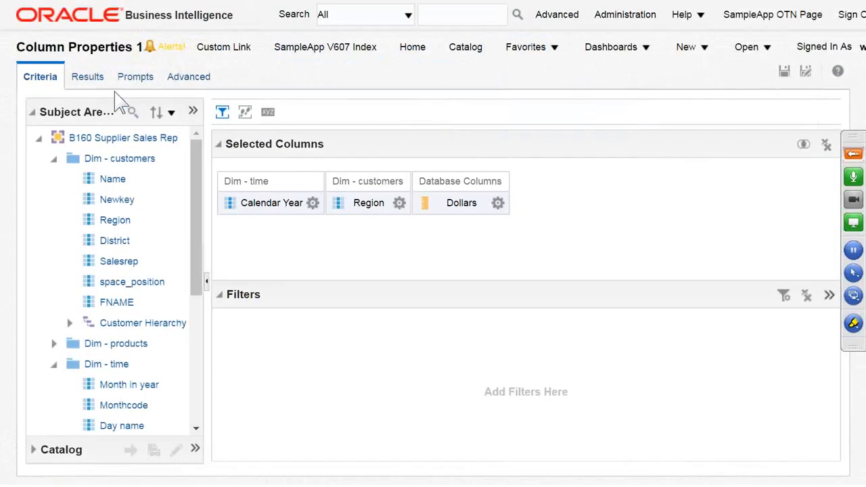
left_click(88, 77)
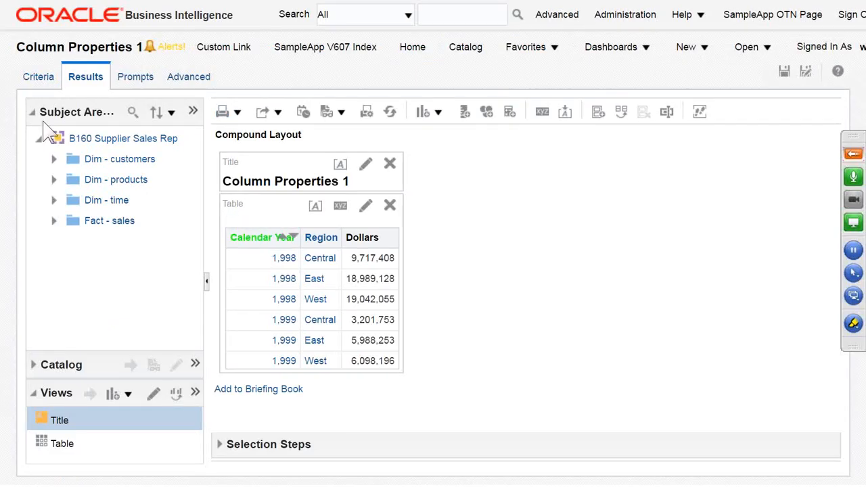
Step: Return to the criteria, reopen the Calendar Year column's format properties, and clear the column heading's font color
left_click(38, 77)
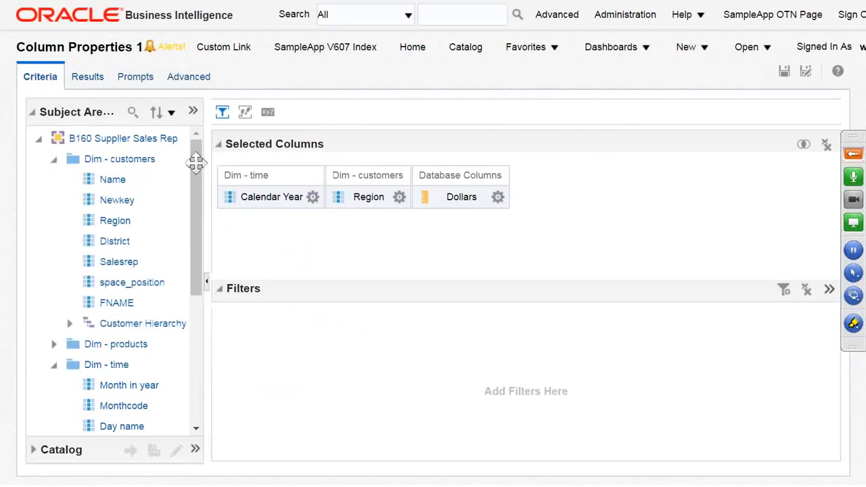
left_click(313, 198)
left_click(348, 266)
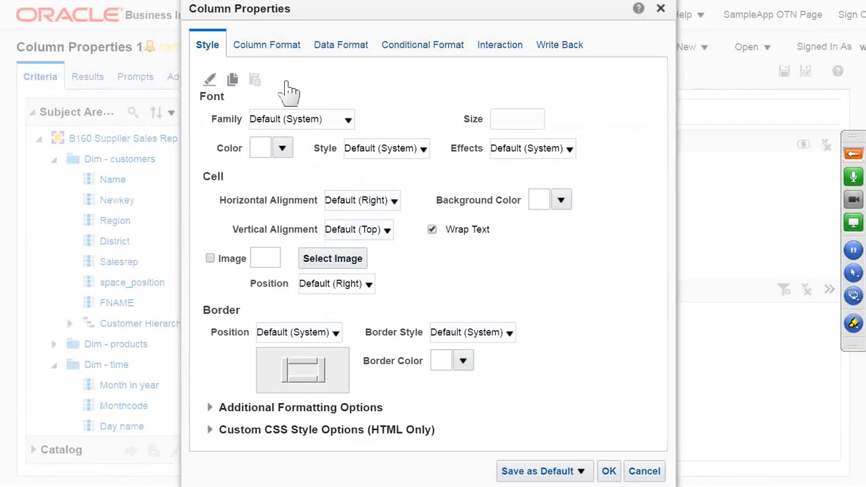
left_click(274, 47)
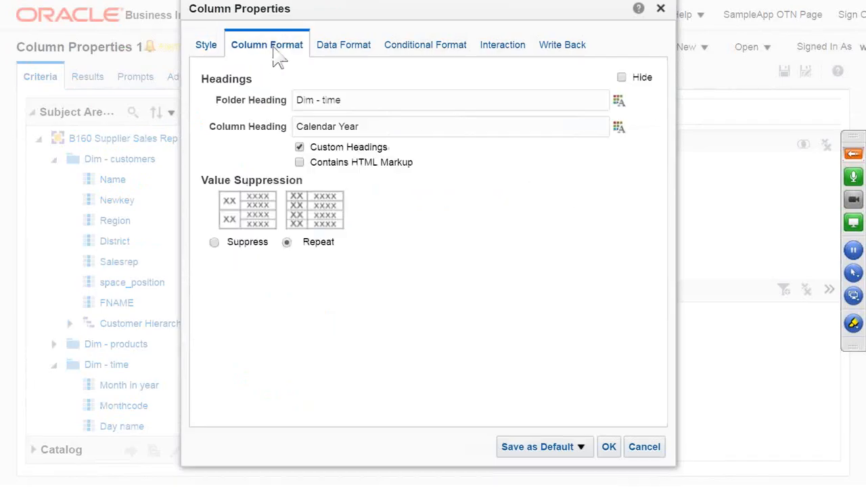
left_click(618, 127)
left_click(546, 202)
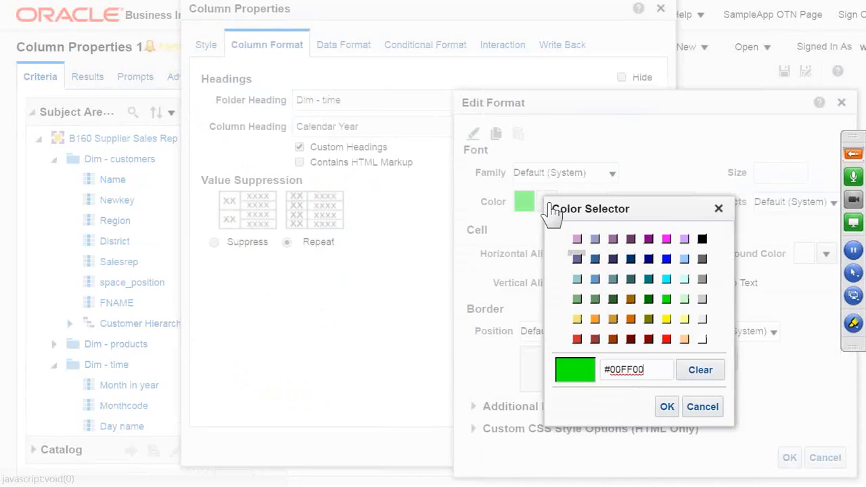
left_click(700, 371)
left_click(667, 408)
left_click(788, 458)
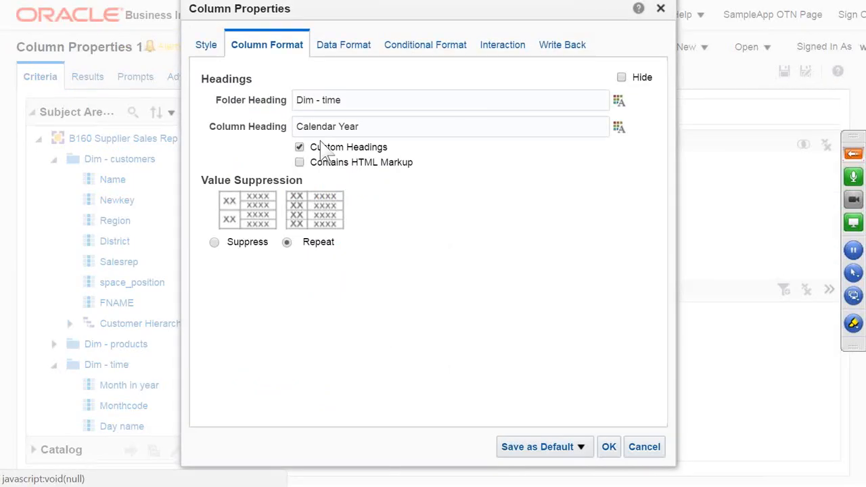
left_click_drag(337, 127, 261, 128)
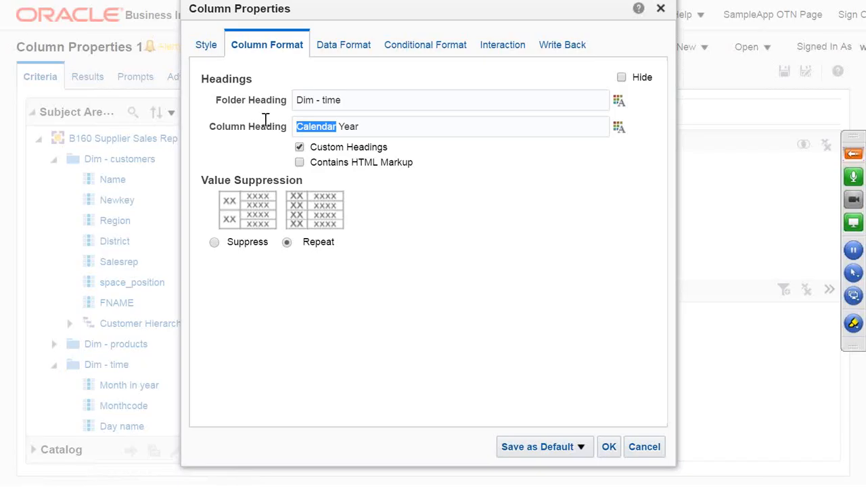
key("alt+Tab")
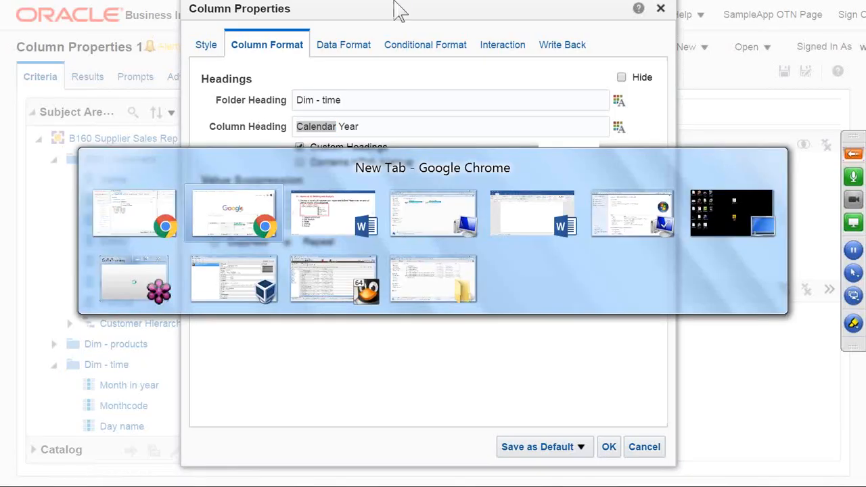
left_click(296, 274)
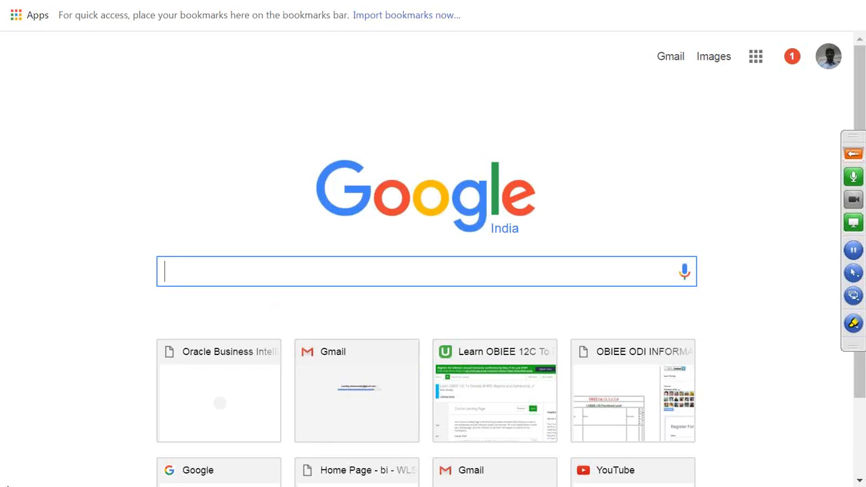
left_click(15, 474)
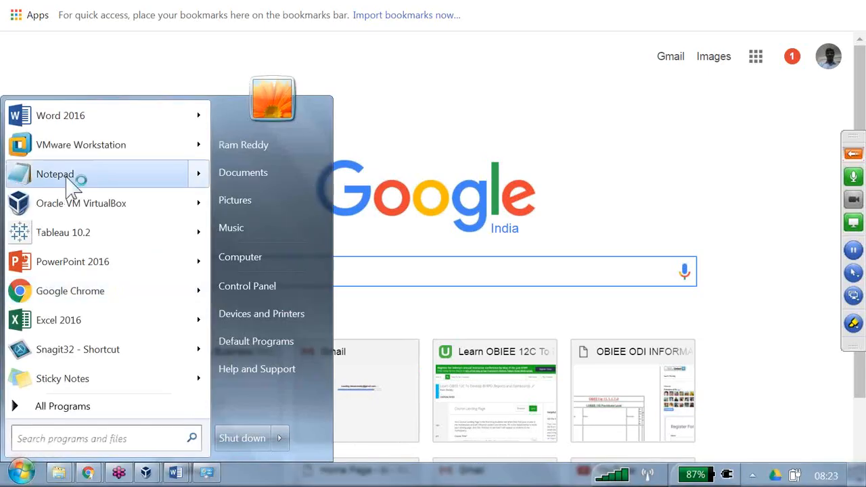
left_click(55, 173)
type("re")
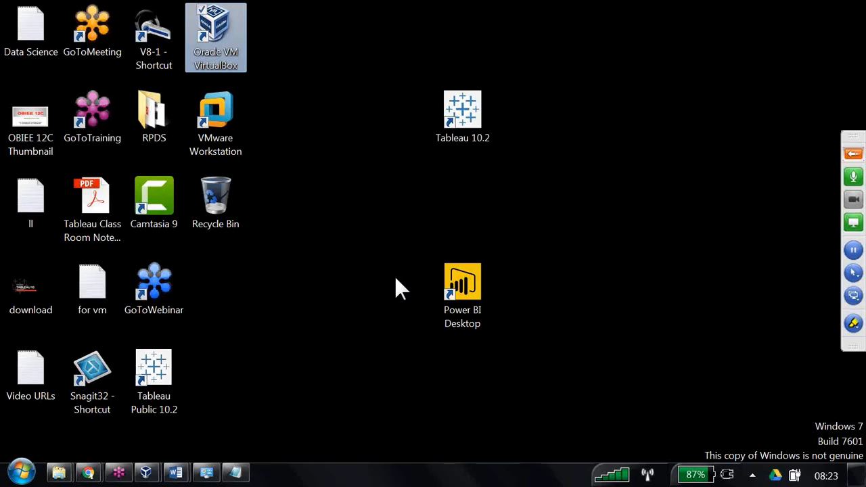
Step: Close the extra Chrome window with the empty new tab and return to the Oracle BI column properties
left_click(88, 473)
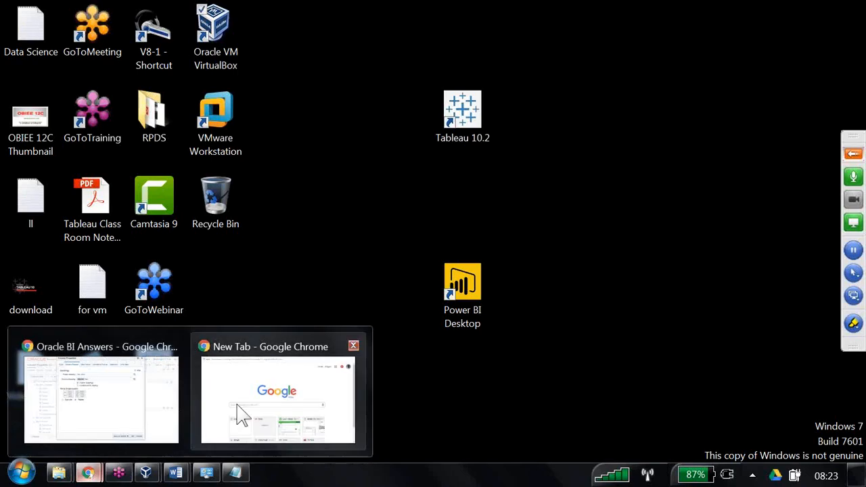
mouse_move(232, 387)
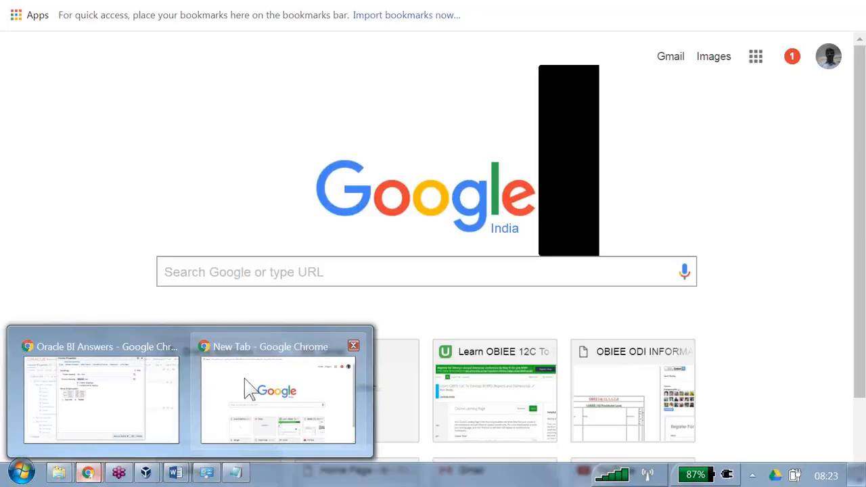
left_click(353, 347)
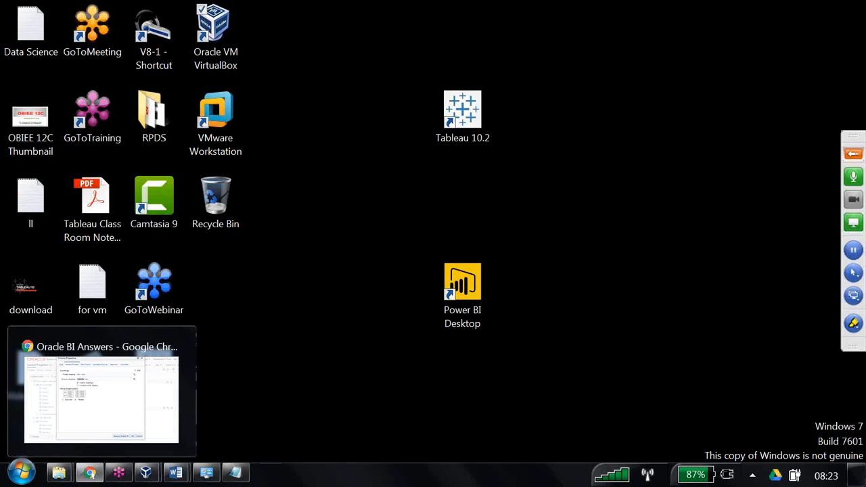
left_click(93, 476)
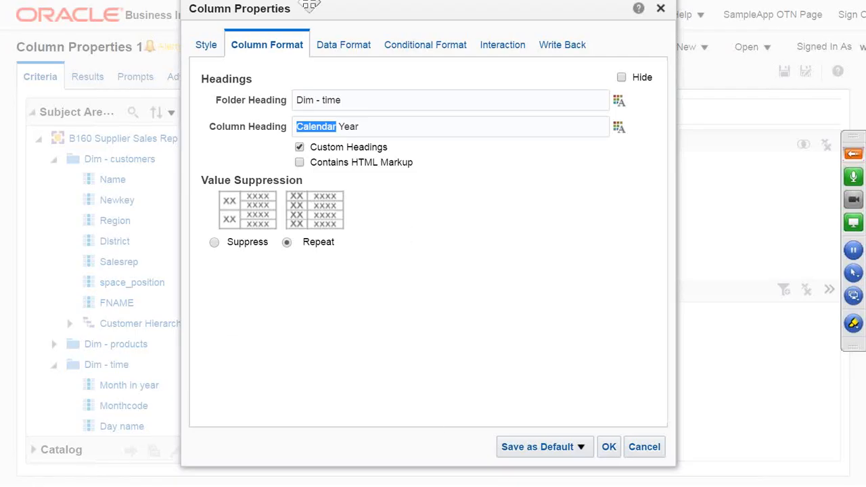
Step: Search Google in a new browser tab for "red color html tag" and open the W3Schools HTML font tag page
left_click(186, 13)
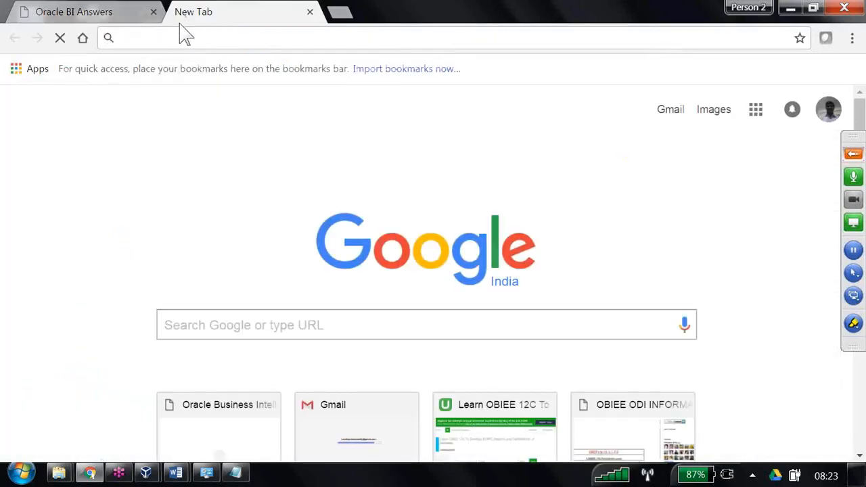
type("red color")
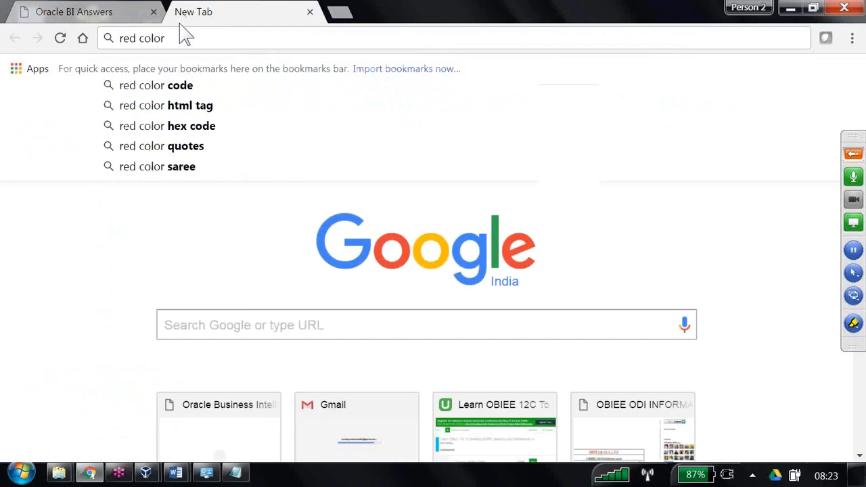
left_click(200, 107)
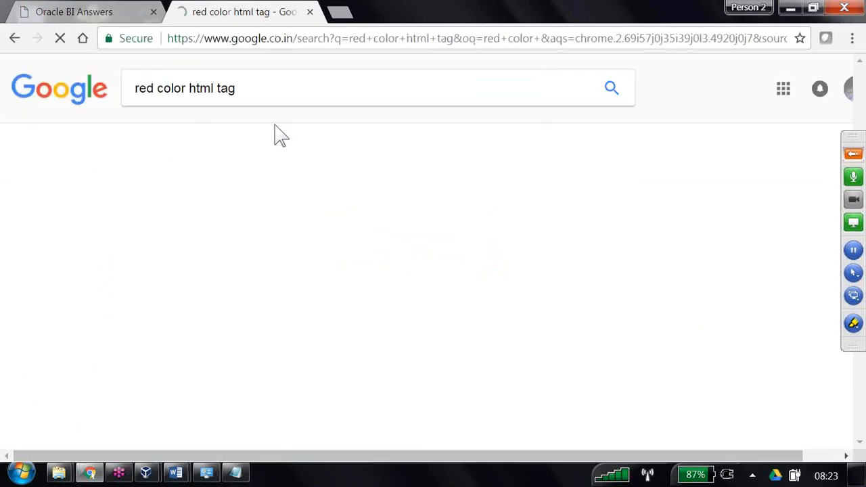
left_click(274, 214)
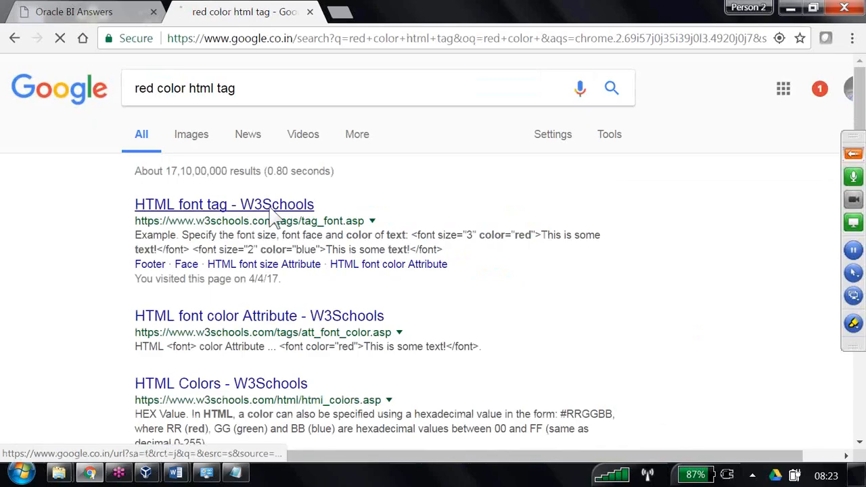
Step: Copy the size 3 red font example line from W3Schools and paste it after Calendar Year in the Oracle BI column heading
scroll(392, 304, "down", 4)
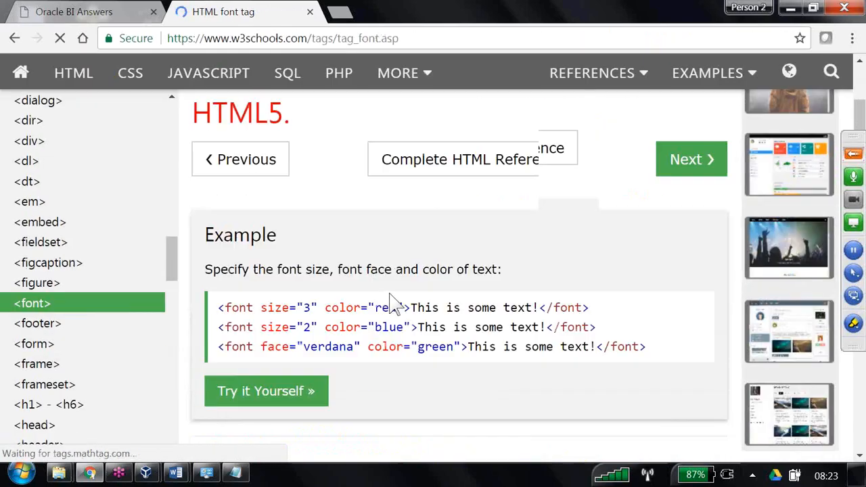
left_click_drag(218, 257, 591, 257)
key("ctrl+c")
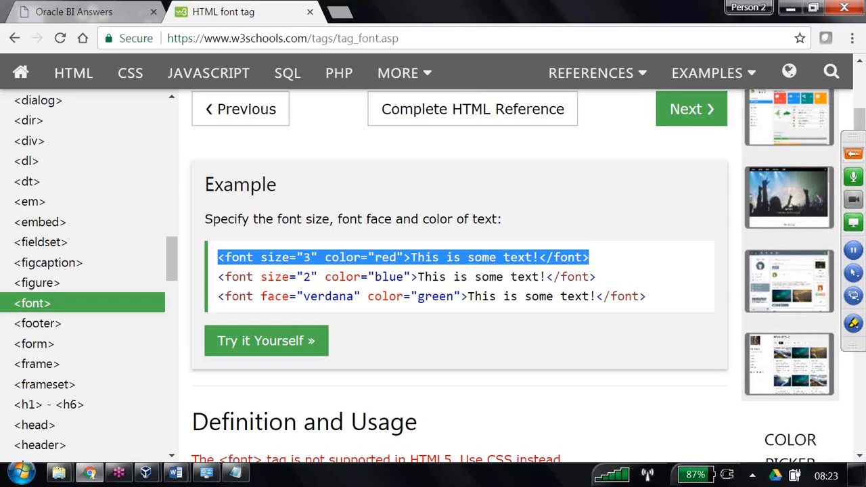
left_click(67, 11)
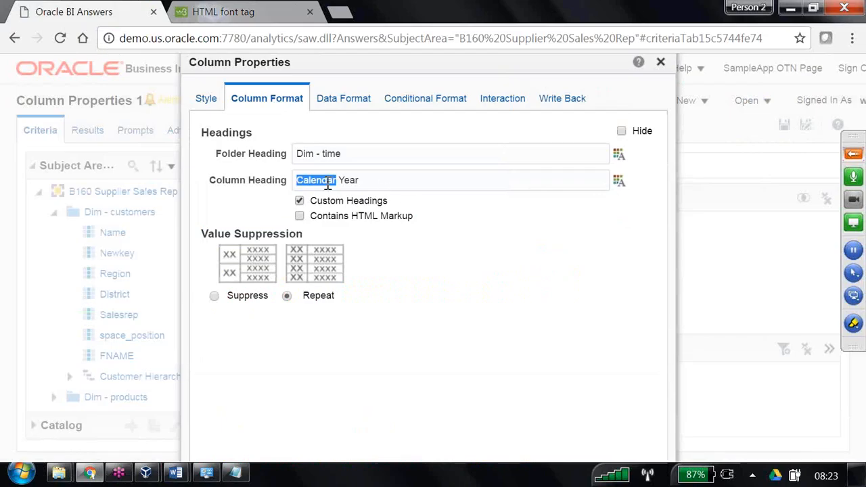
left_click(301, 185)
key("ctrl+v")
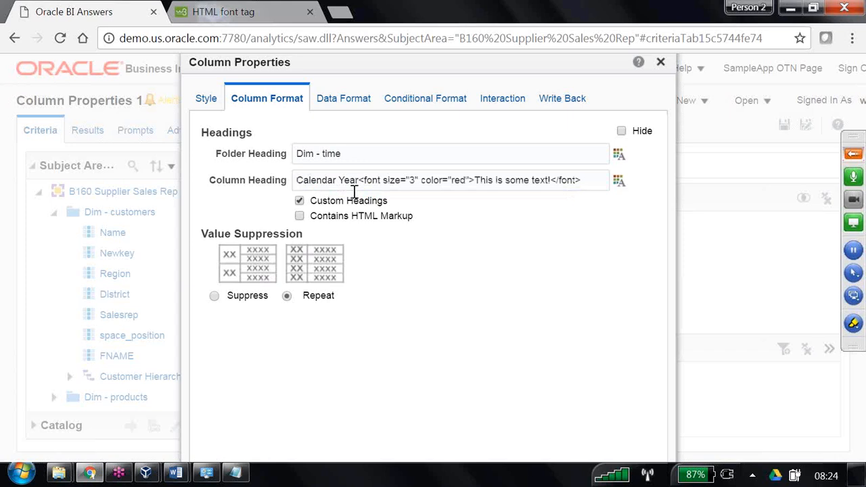
Step: Edit the column heading to read <font size="3" color="red">Calendar</font> Year, removing the sample text and the original plain wording
left_click_drag(551, 179, 480, 180)
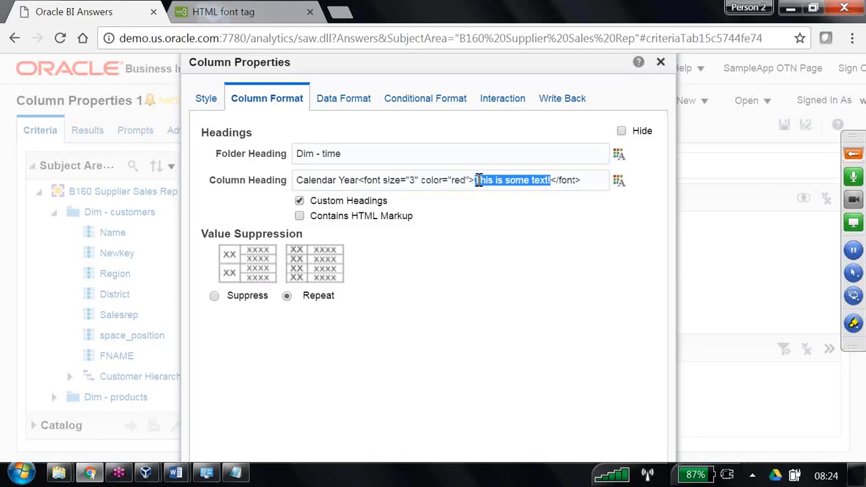
type("Calendar")
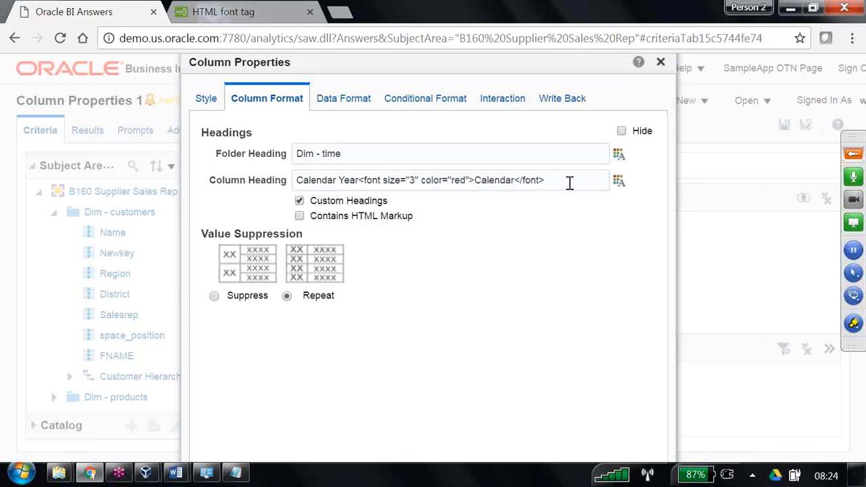
left_click_drag(338, 182, 236, 179)
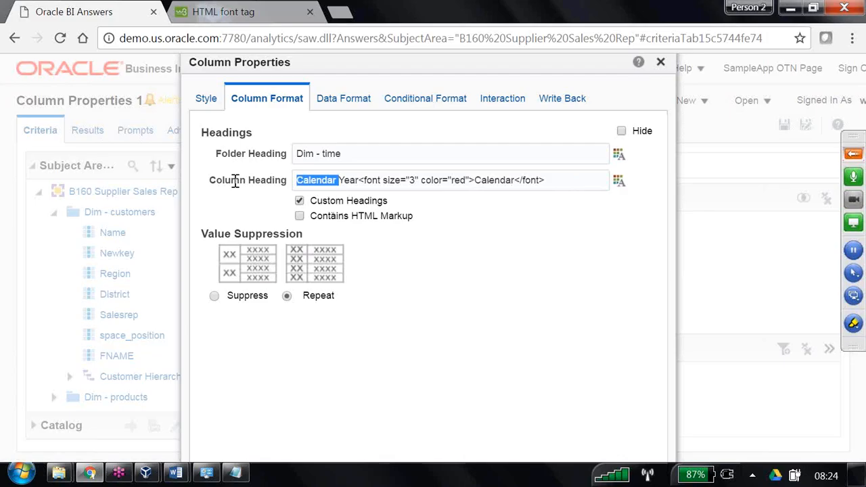
key("BackSpace")
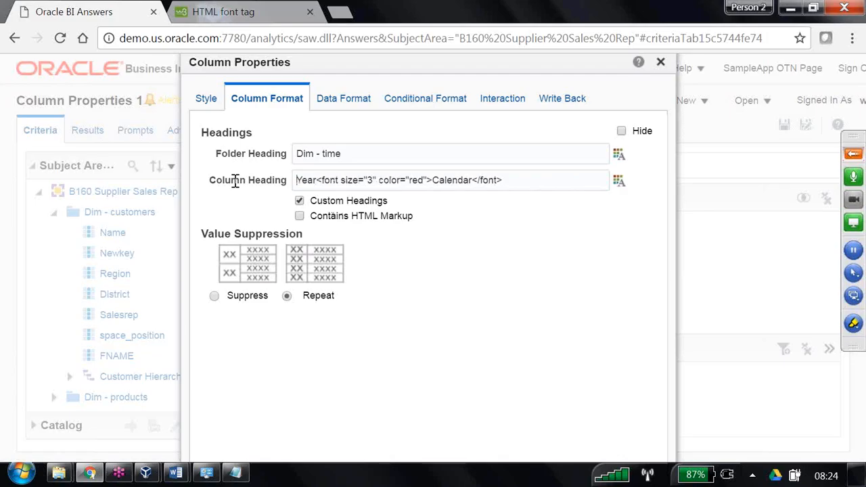
double_click(319, 180)
key("BackSpace")
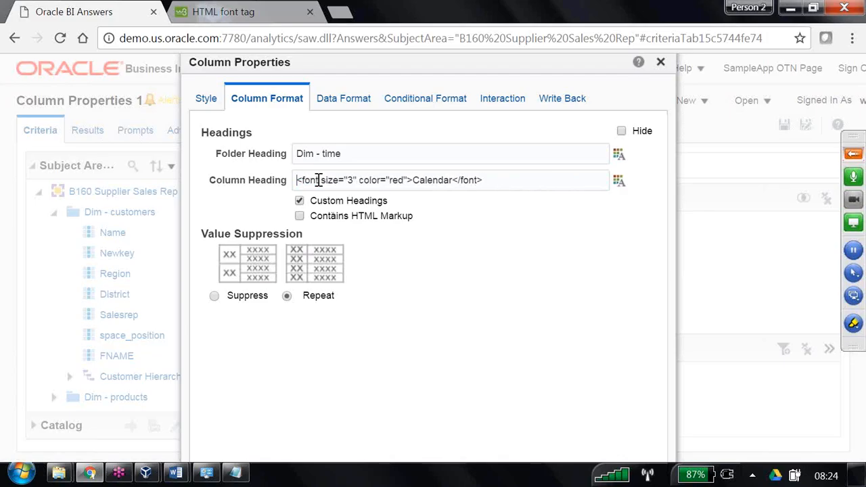
left_click(506, 180)
type("Year")
Step: Mark the column heading as containing HTML markup, apply the properties, and display the results in full-screen view
left_click(300, 216)
key("F11")
left_click(609, 446)
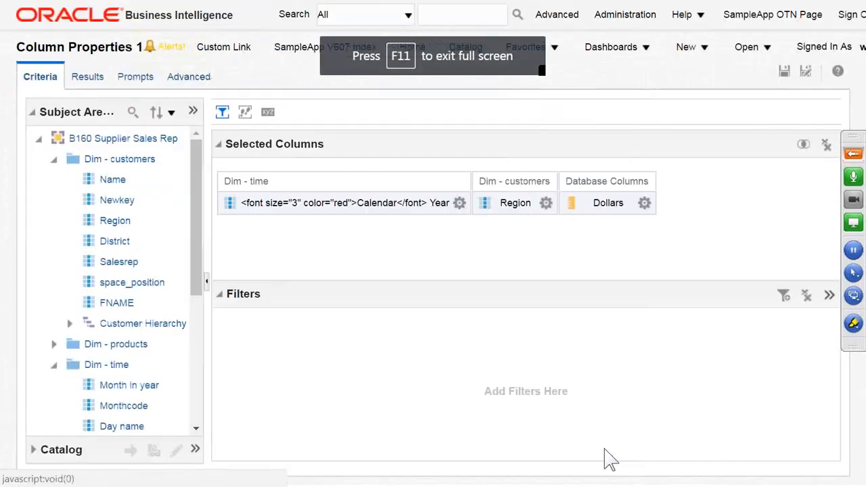
left_click(93, 77)
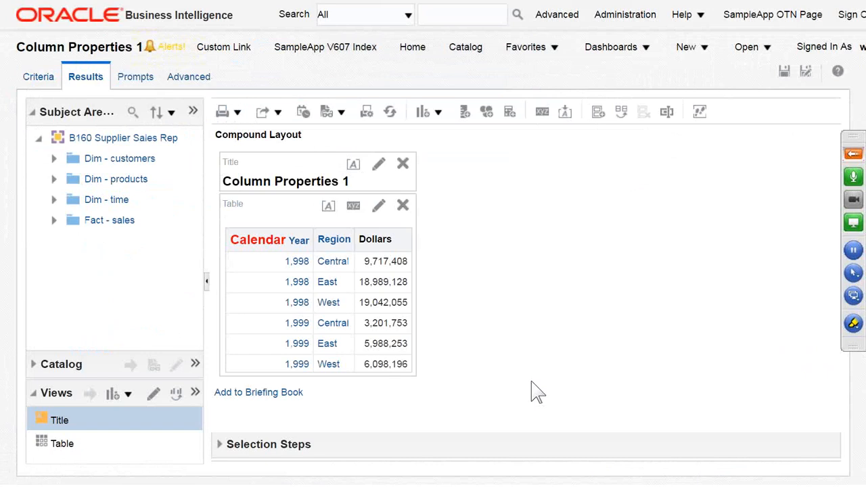
Step: Reopen the Year column's format properties, change the heading's HTML font color to green, and display the applied results
left_click(34, 77)
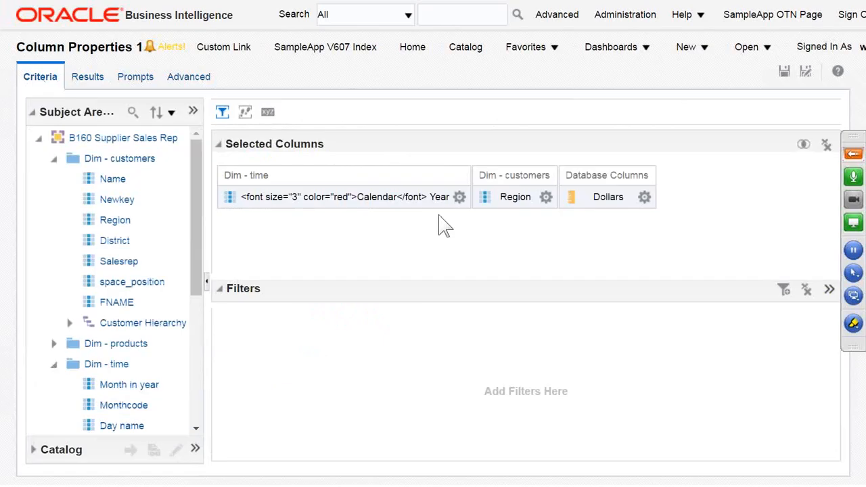
left_click(459, 197)
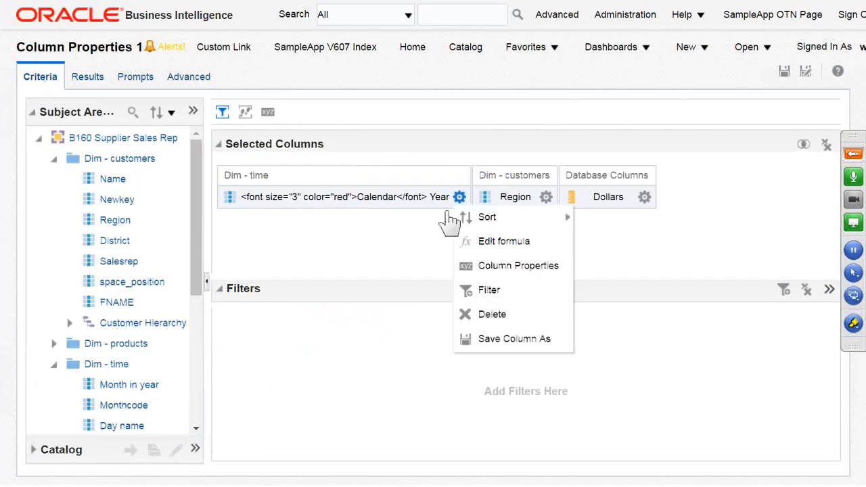
left_click(504, 266)
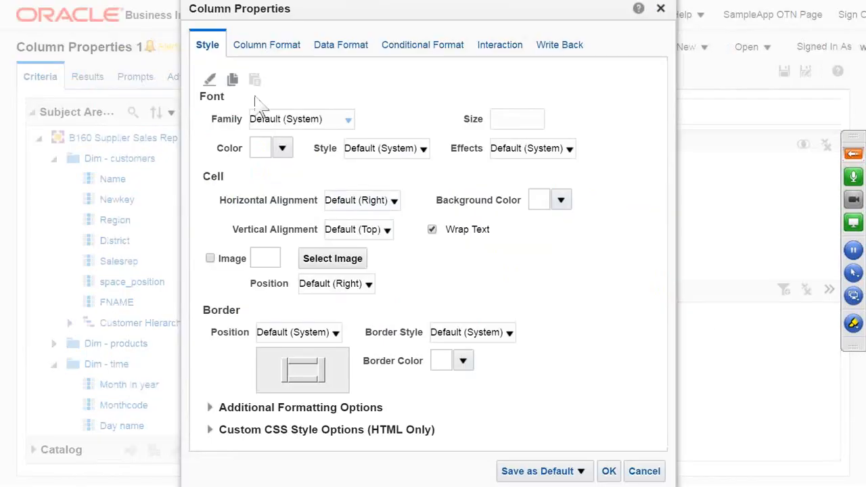
left_click(261, 48)
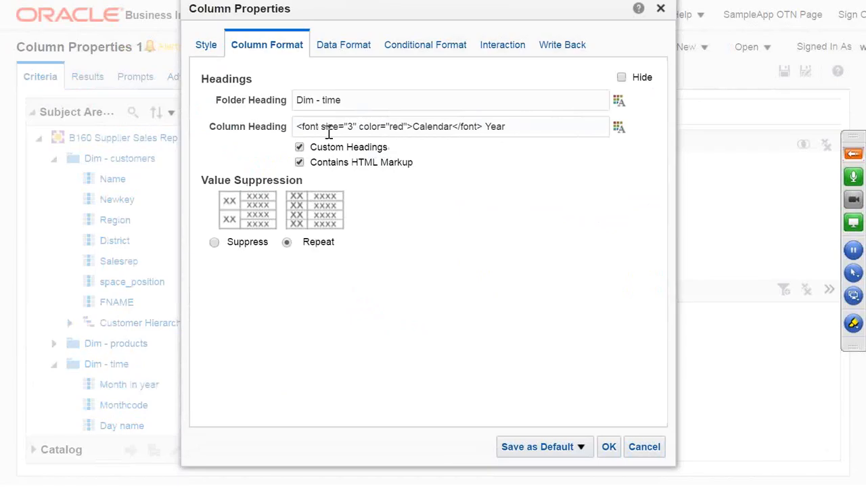
left_click(404, 127)
key("BackSpace")
key("BackSpace")
key("BackSpace")
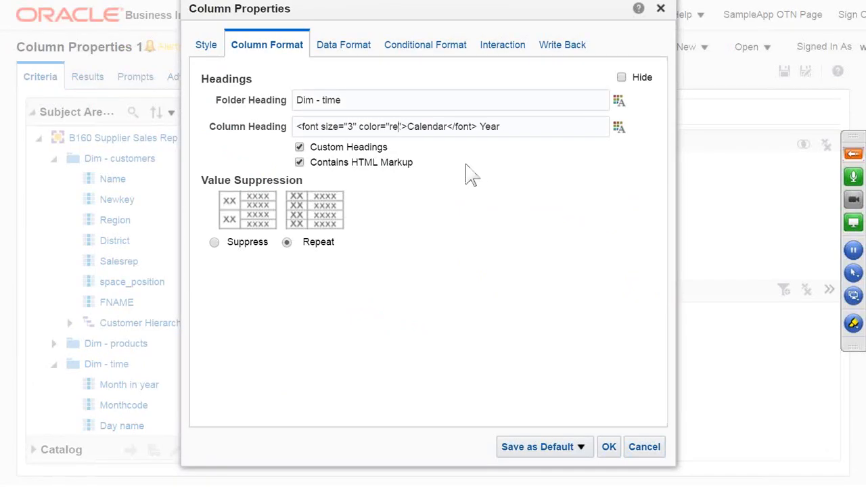
type("green")
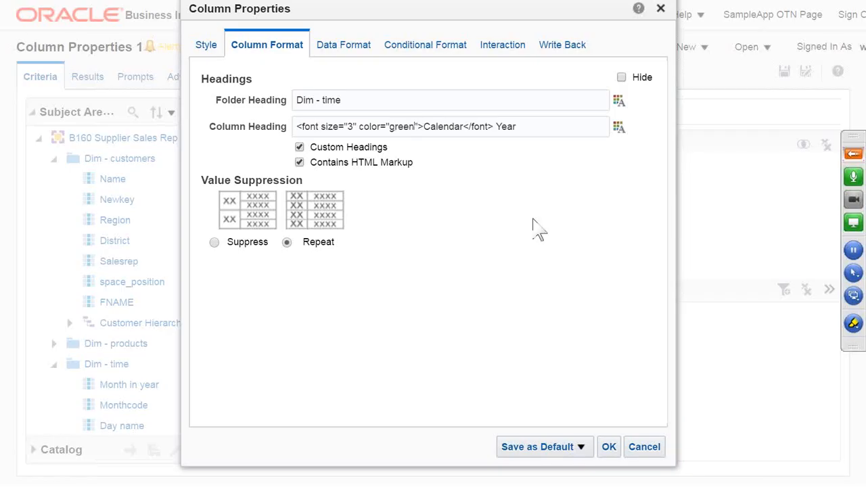
left_click(607, 446)
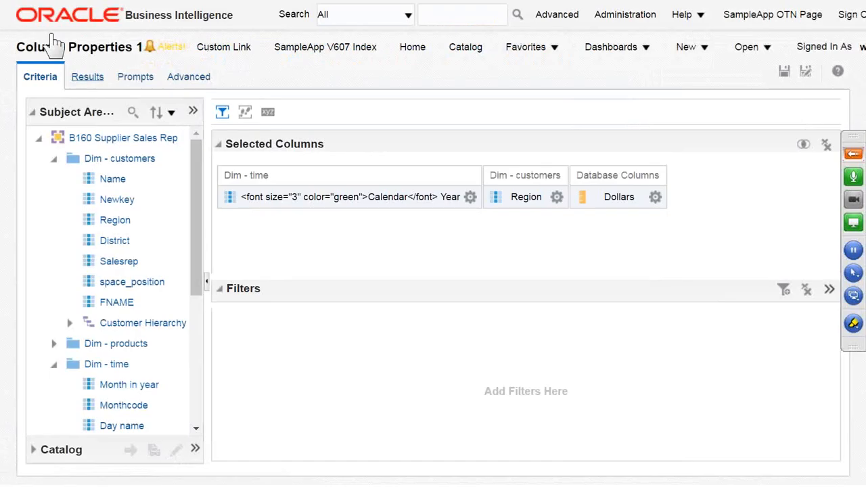
left_click(98, 78)
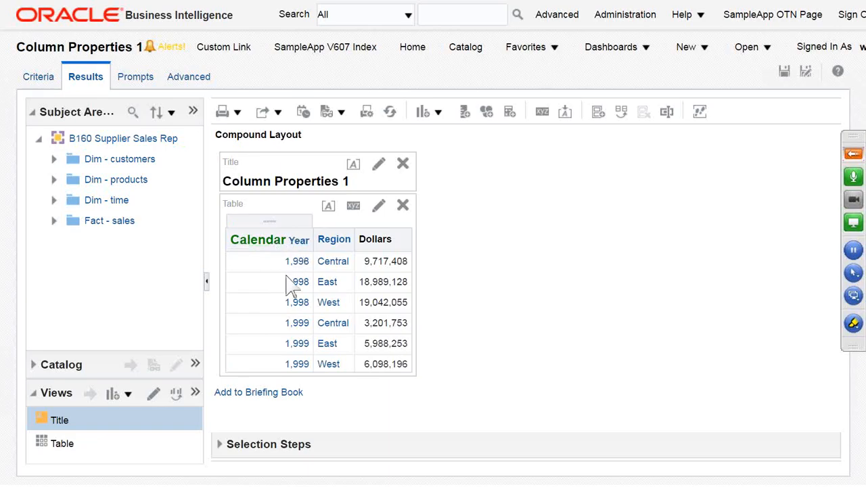
Step: Return to the criteria, review the Year column's format properties, and close them without making changes
left_click(31, 79)
left_click(470, 197)
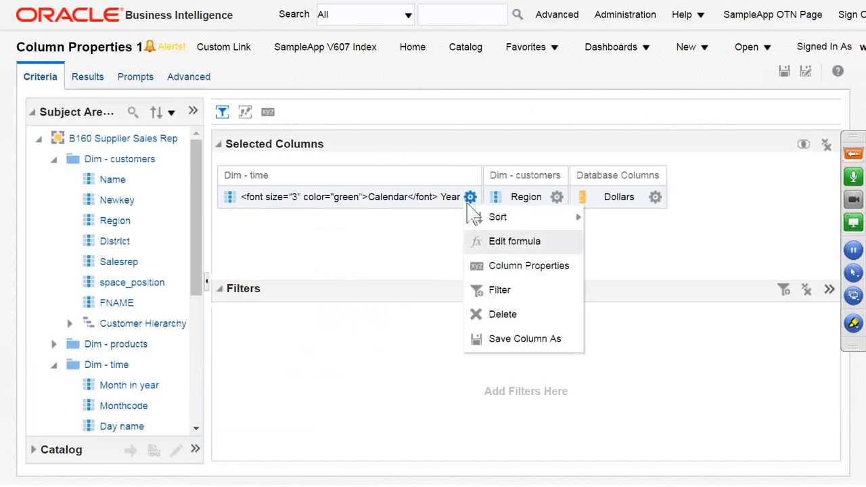
left_click(492, 265)
left_click(292, 49)
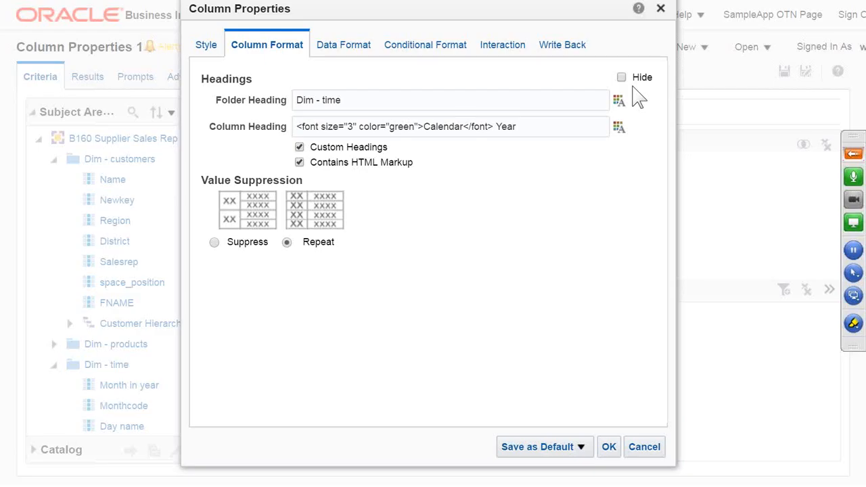
left_click(661, 8)
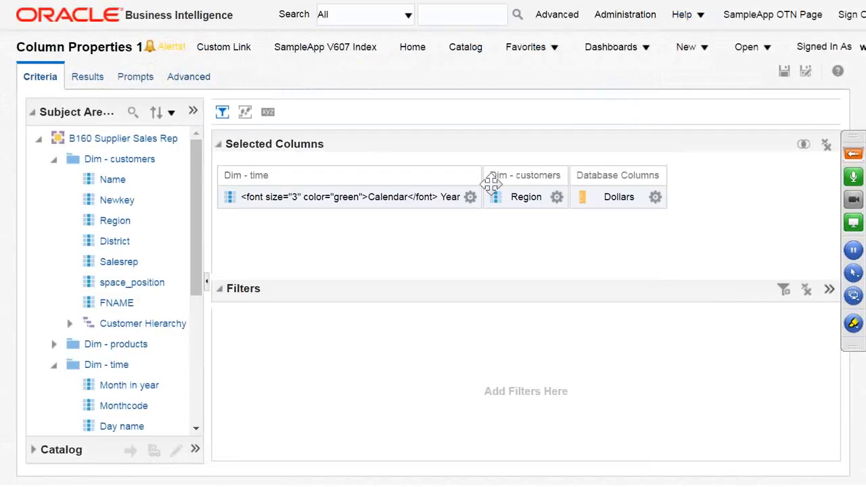
Step: Save the current analysis and start a new one on the B160 Supplier Sales Rep subject area
left_click(691, 51)
left_click(577, 228)
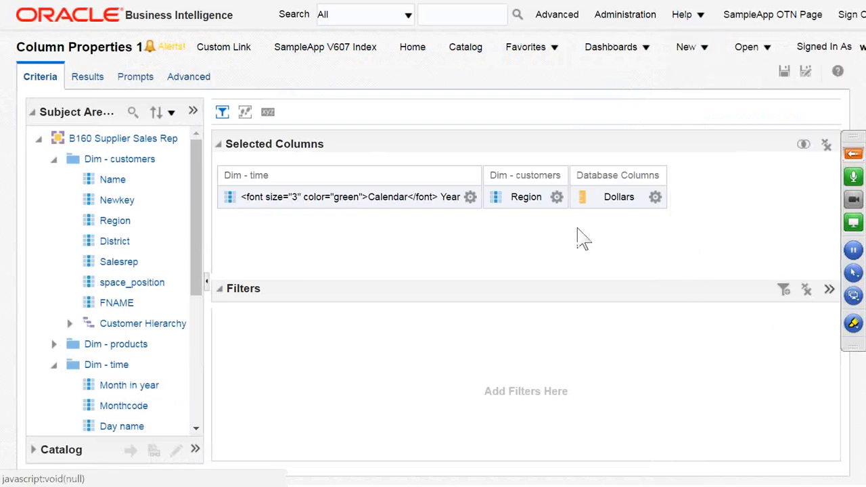
left_click(784, 71)
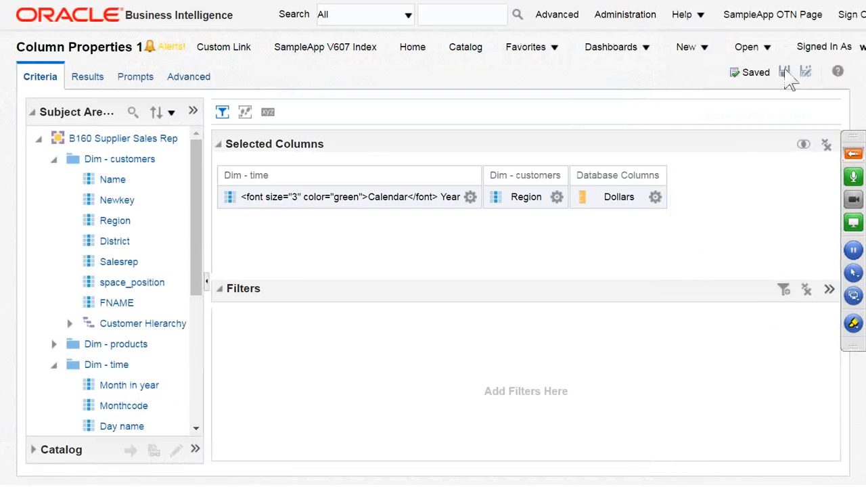
left_click(701, 54)
left_click(712, 151)
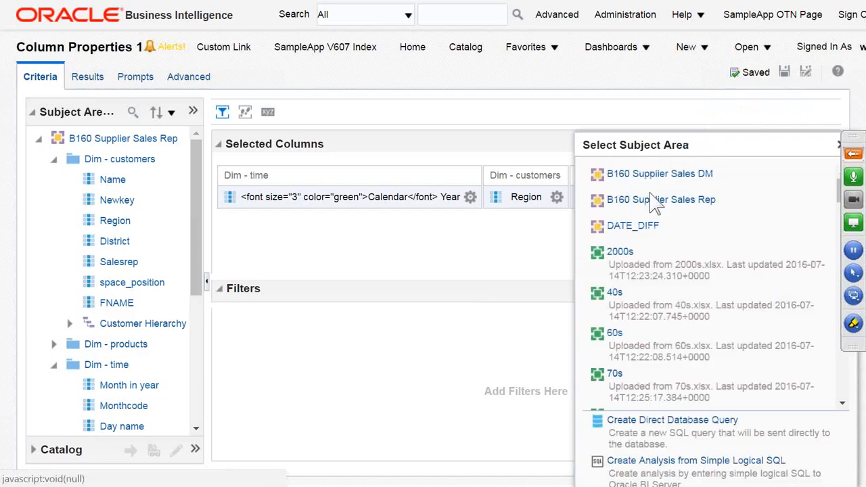
left_click(651, 202)
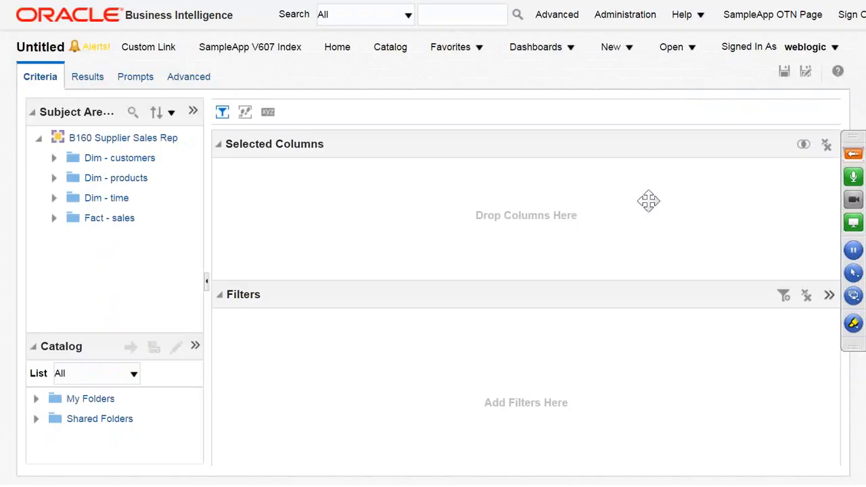
Step: Add the Year column from Dim - time to the new analysis and display its results
left_click(54, 197)
double_click(110, 298)
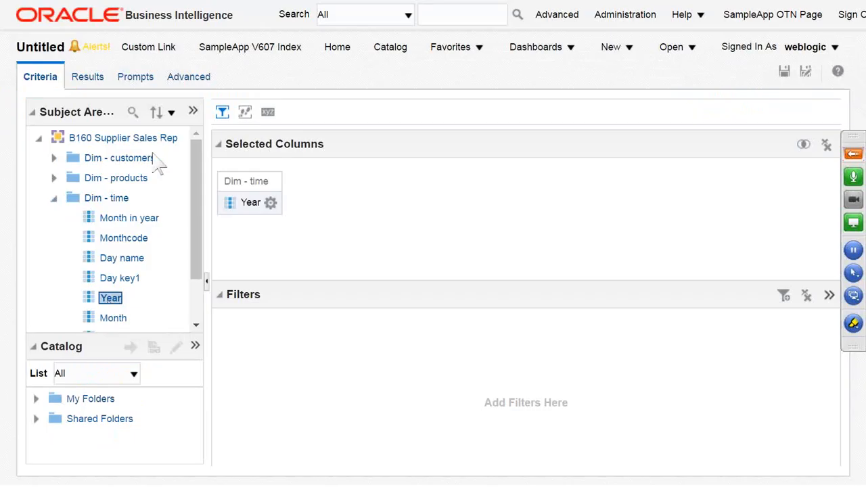
left_click(90, 84)
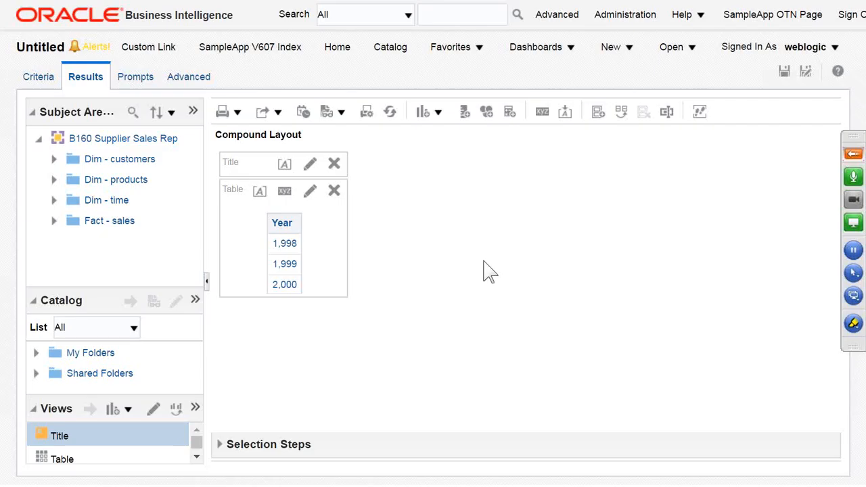
Step: Add the Month column from Dim - time to the results table and place it after Year
left_click(54, 200)
scroll(125, 220, "down", 3)
scroll(140, 200, "up", 2)
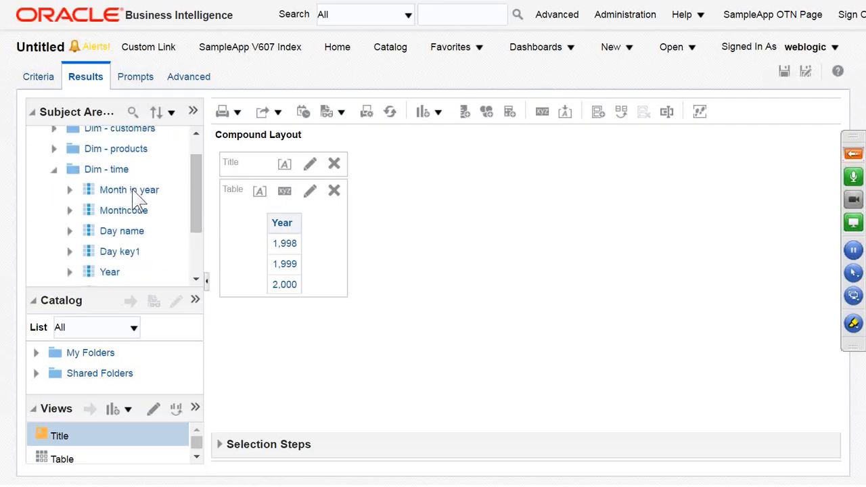
scroll(139, 206, "down", 3)
left_click_drag(129, 215, 291, 257)
scroll(531, 301, "down", 3)
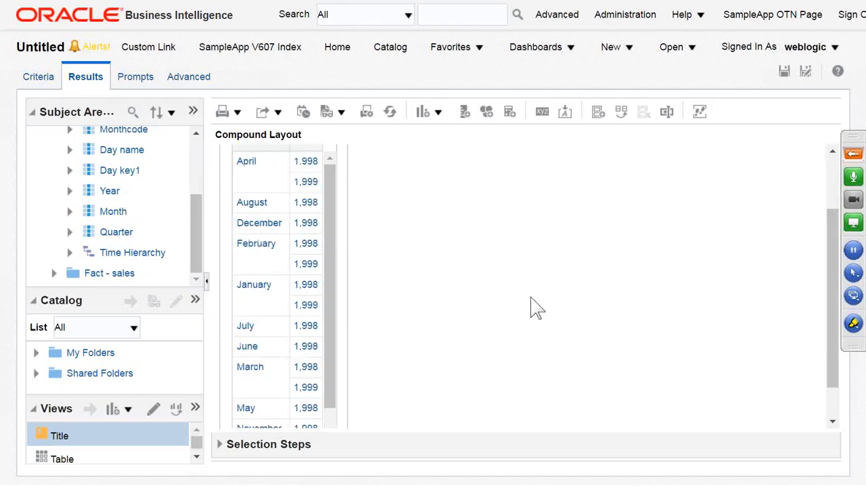
scroll(531, 299, "up", 3)
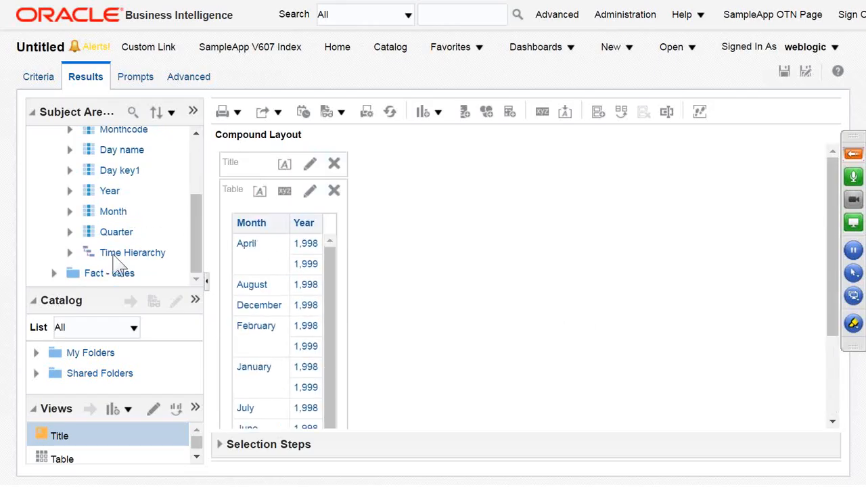
left_click_drag(262, 210, 318, 240)
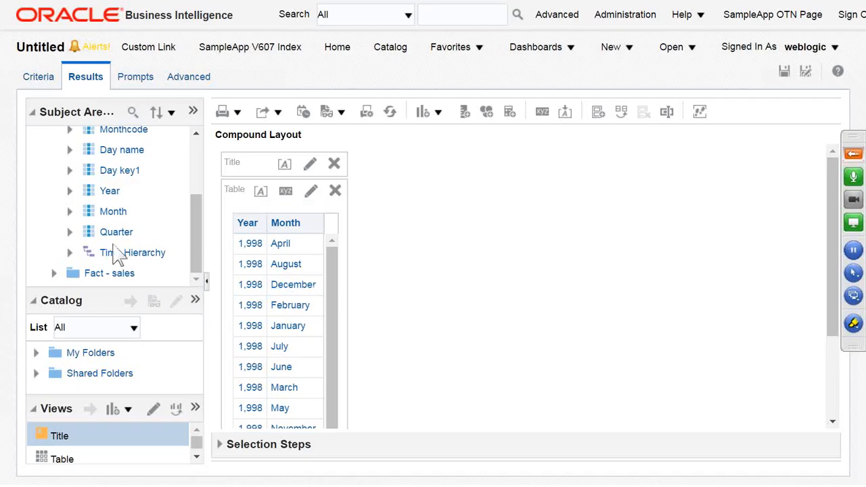
Step: Add the Dollars measure from the Fact - sales database columns to the results table, after Month
left_click(54, 273)
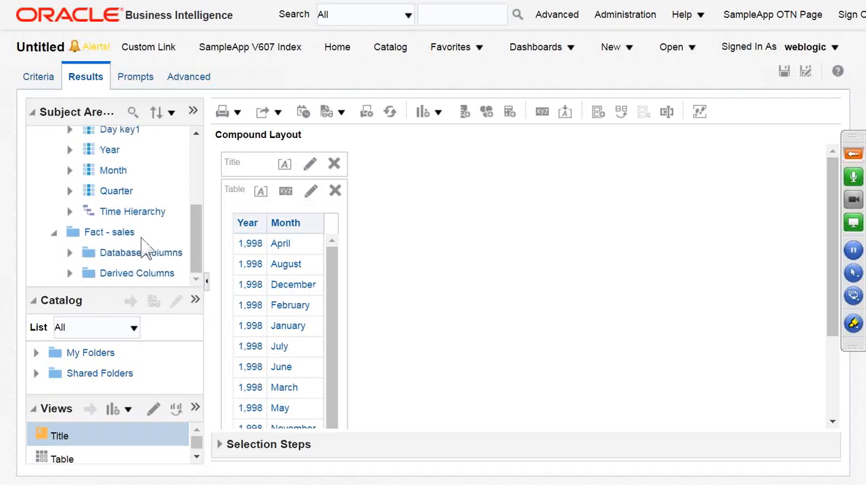
left_click(69, 253)
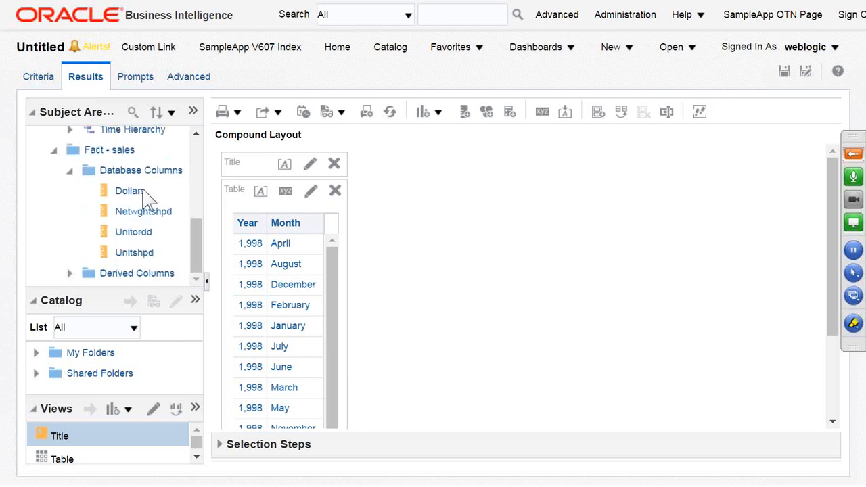
left_click_drag(141, 193, 327, 273)
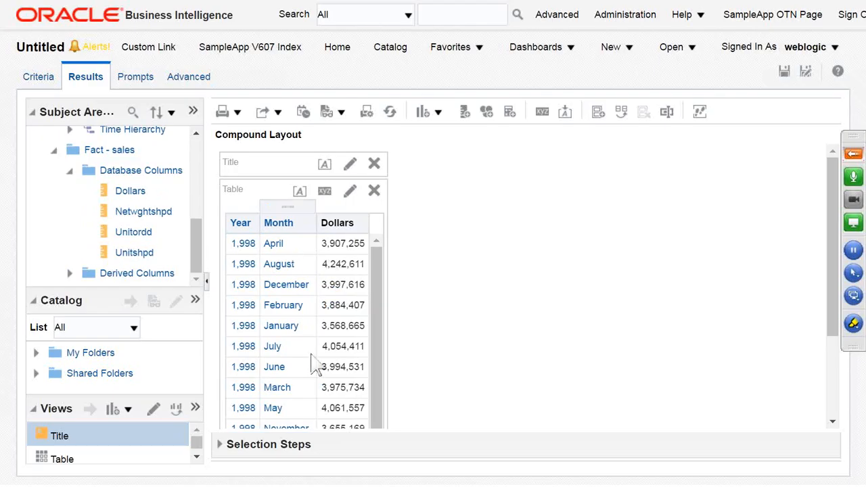
Step: Insert the Month in year column from Dim - time between Year and Month in the results table
scroll(159, 228, "up", 5)
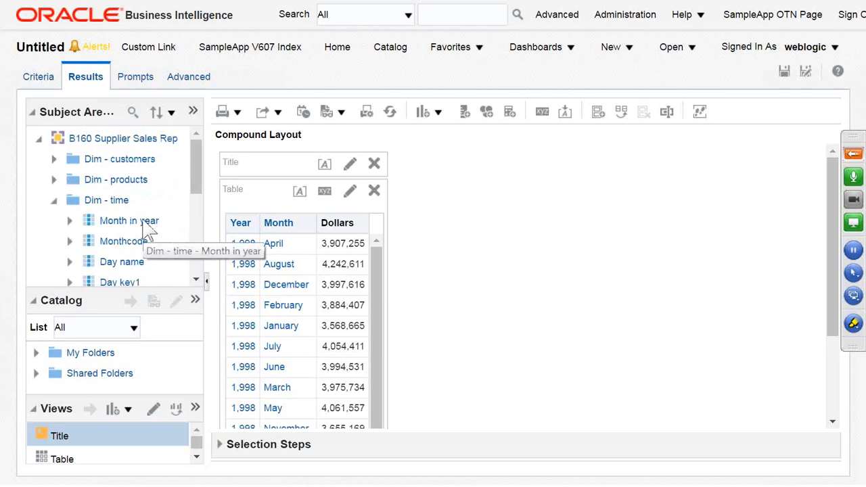
left_click_drag(148, 230, 243, 268)
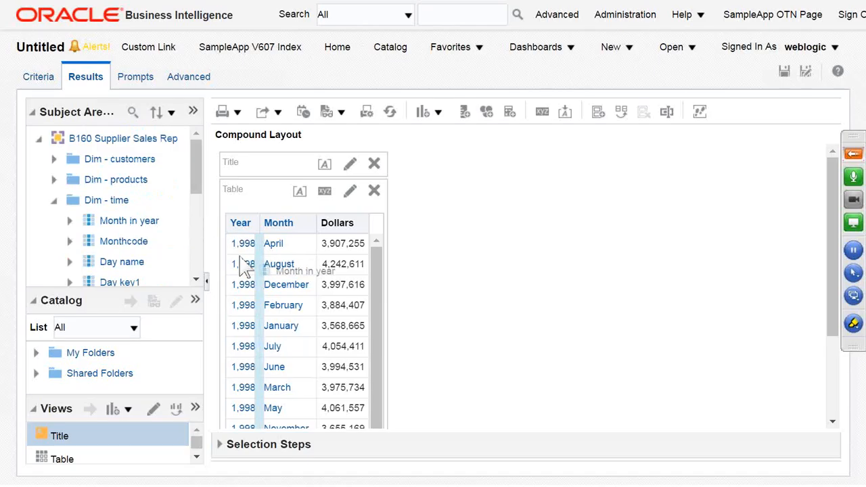
left_click_drag(246, 267, 241, 264)
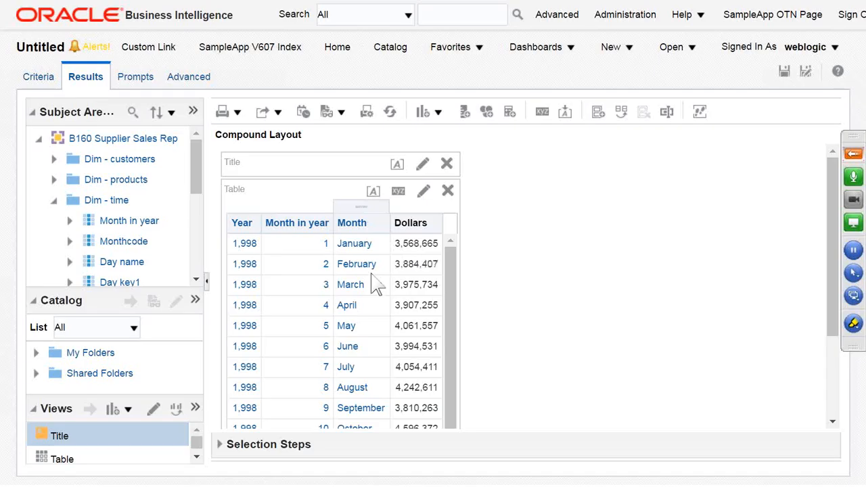
Step: Hide the Month in year column through its column format properties in the criteria, and display the results again
left_click(40, 77)
left_click(342, 197)
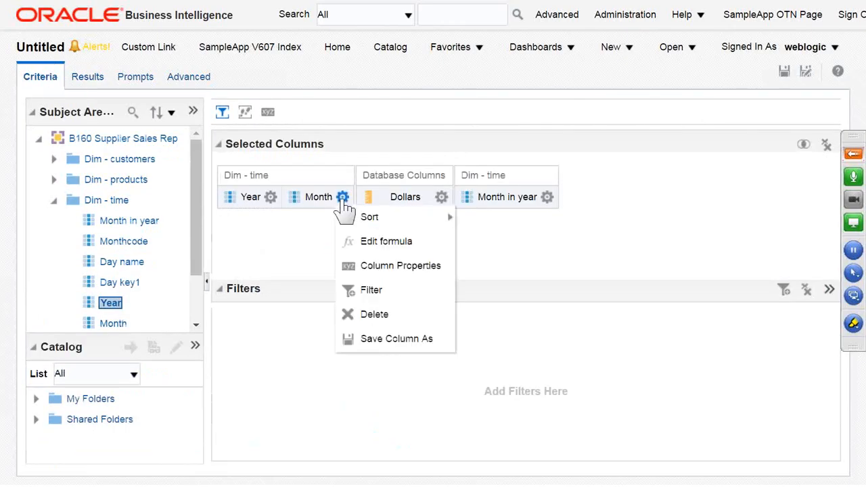
left_click(546, 197)
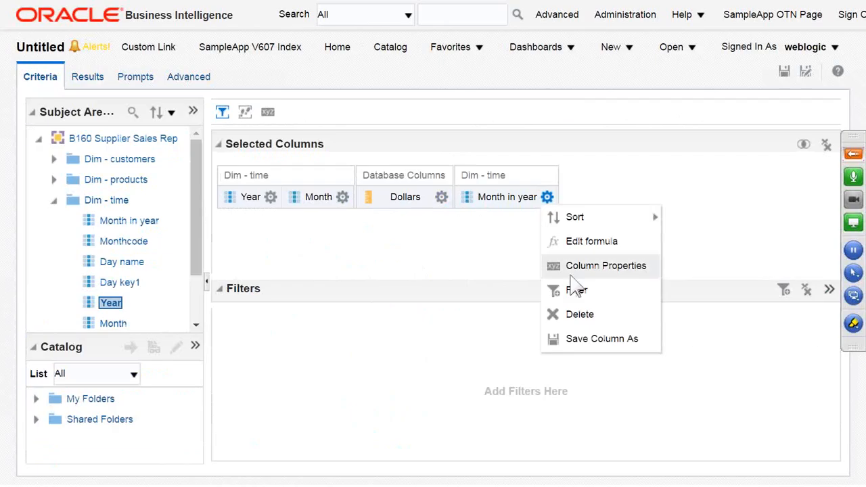
left_click(583, 268)
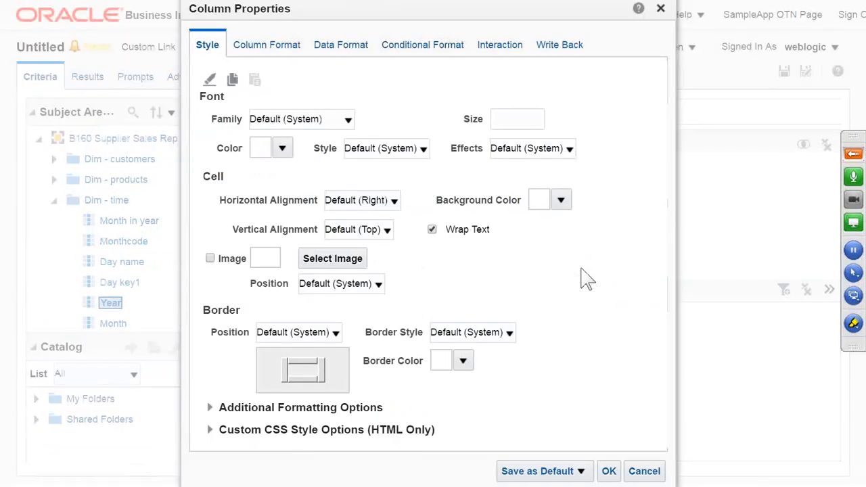
left_click(283, 47)
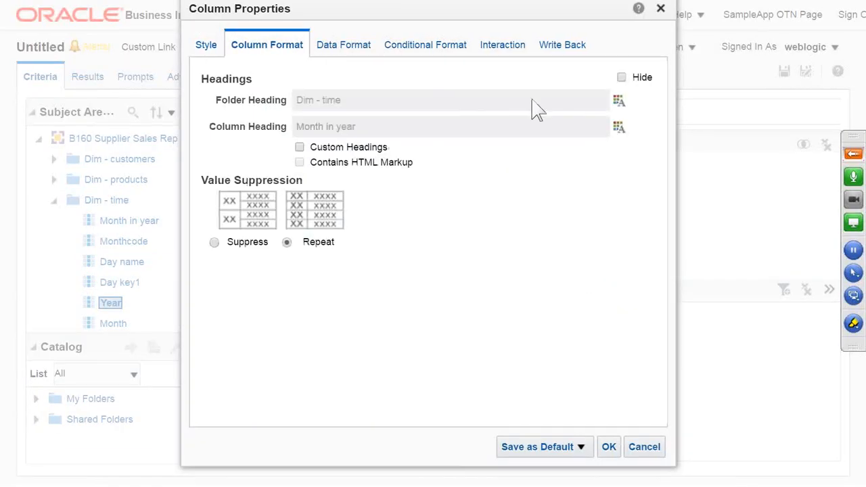
left_click(621, 78)
left_click(608, 447)
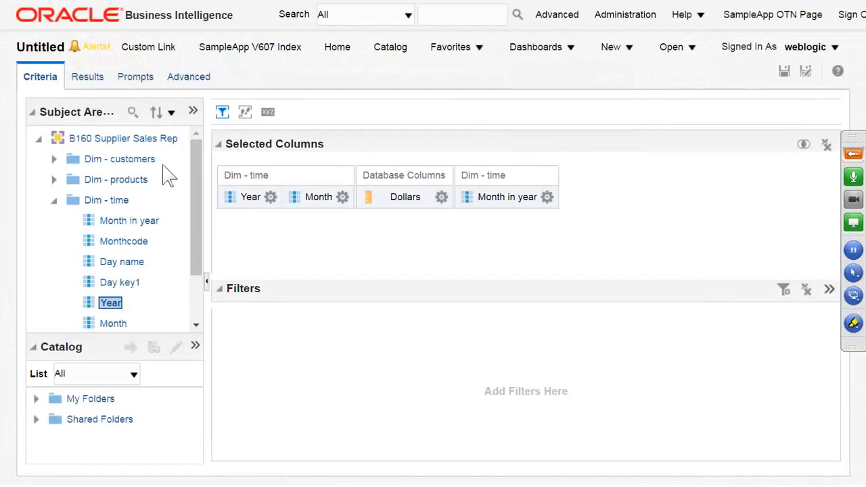
left_click(87, 78)
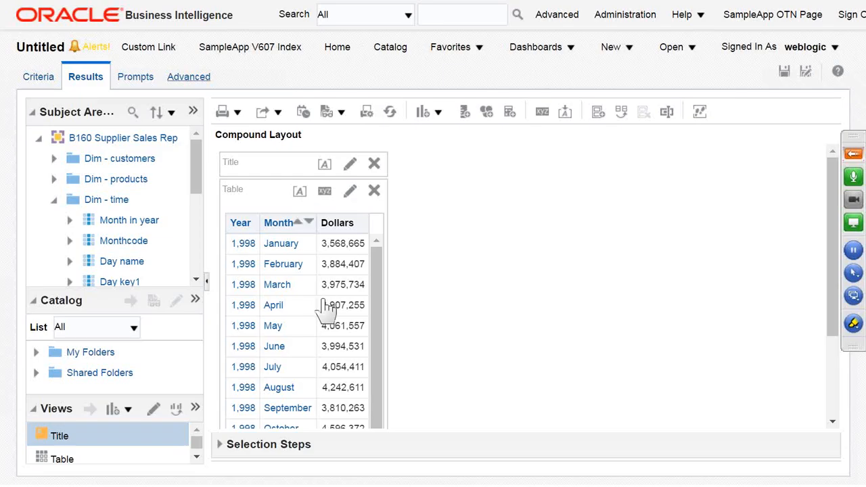
Step: Examine the SQL issued for the analysis, highlighting the Month in year entry, and return to the results
left_click(192, 77)
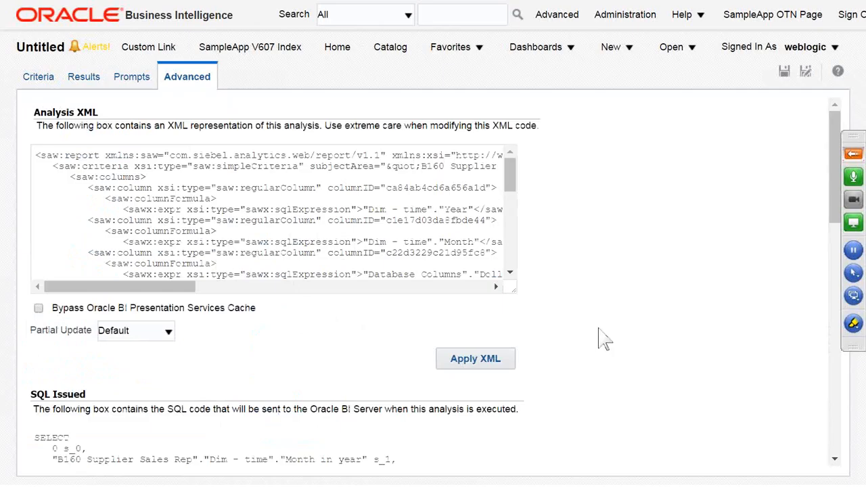
scroll(599, 338, "down", 5)
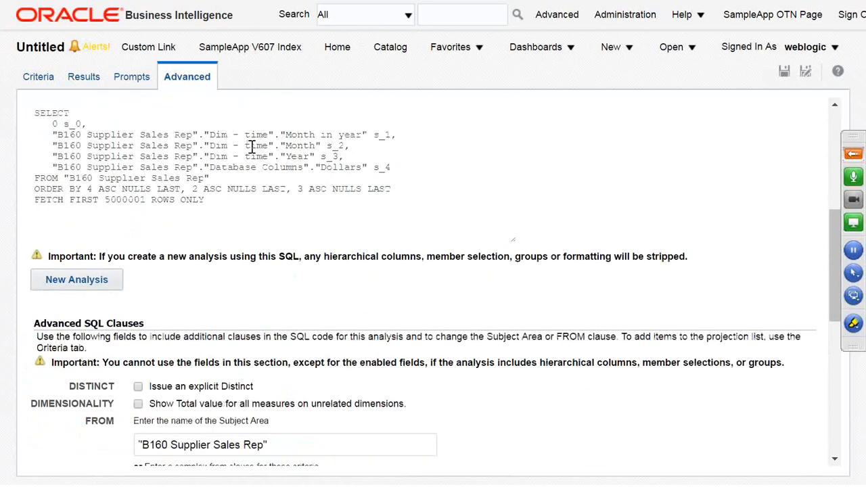
left_click_drag(274, 135, 404, 147)
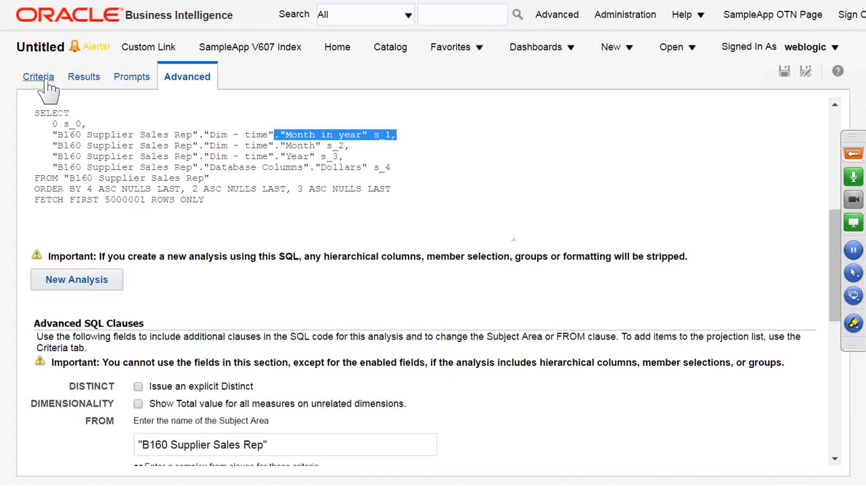
left_click(83, 78)
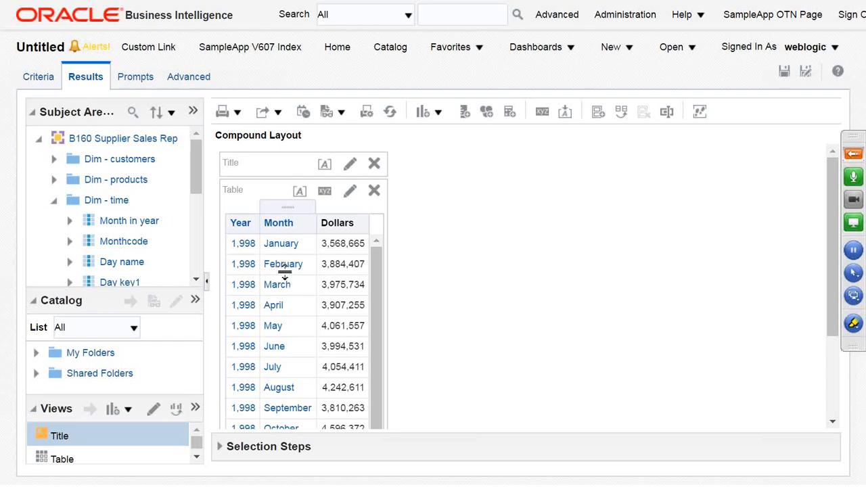
Step: Save the analysis as "sort calendar wise" in /Shared Folders/B160
left_click(784, 74)
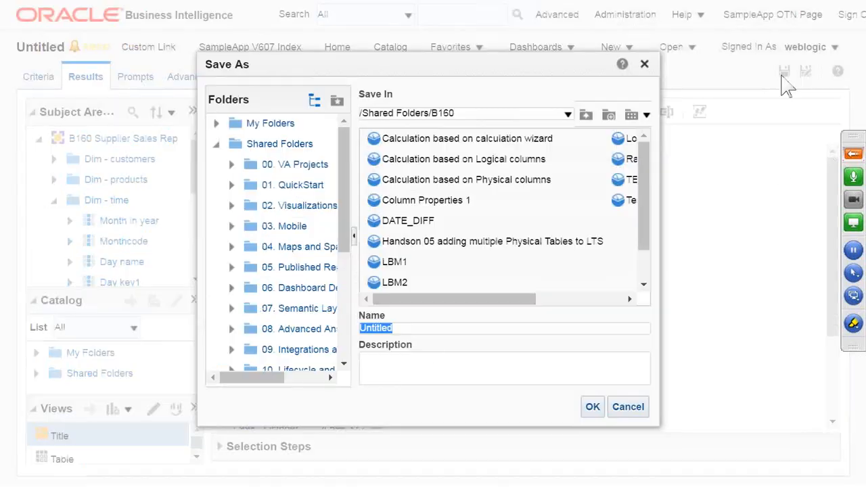
type("sort calendar wise")
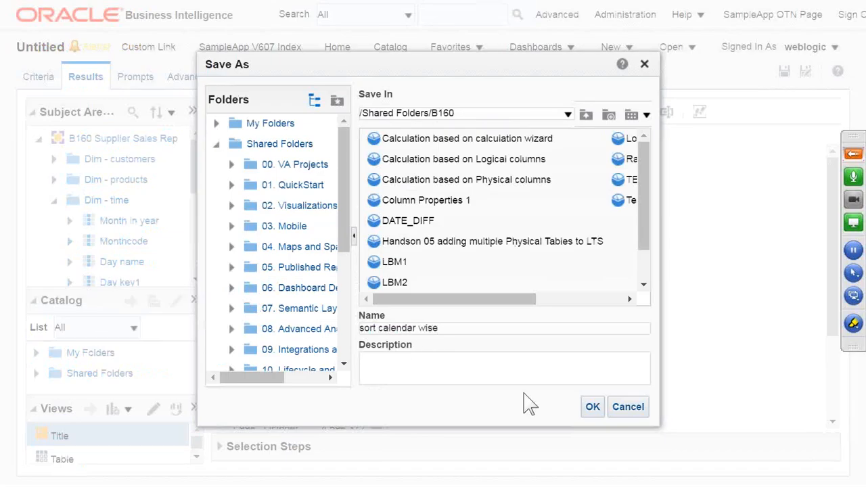
left_click(592, 408)
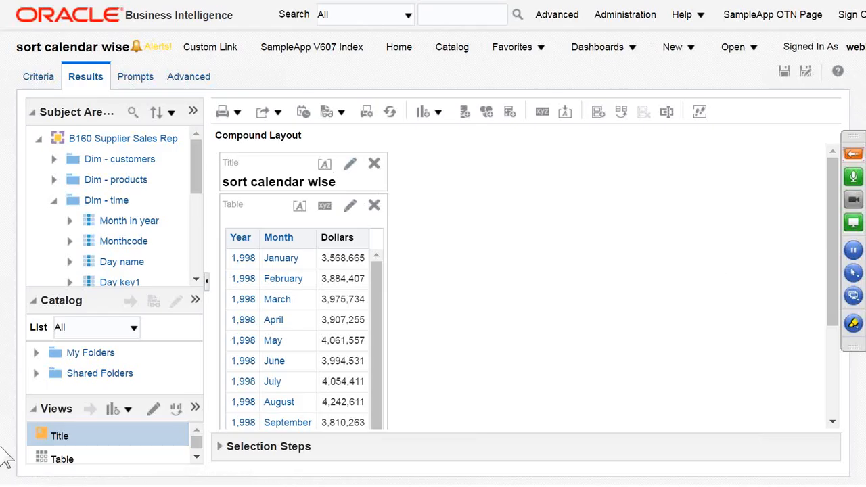
Step: Search the computer's programs for "admi" and launch the Oracle BI Administration Tool
left_click(23, 471)
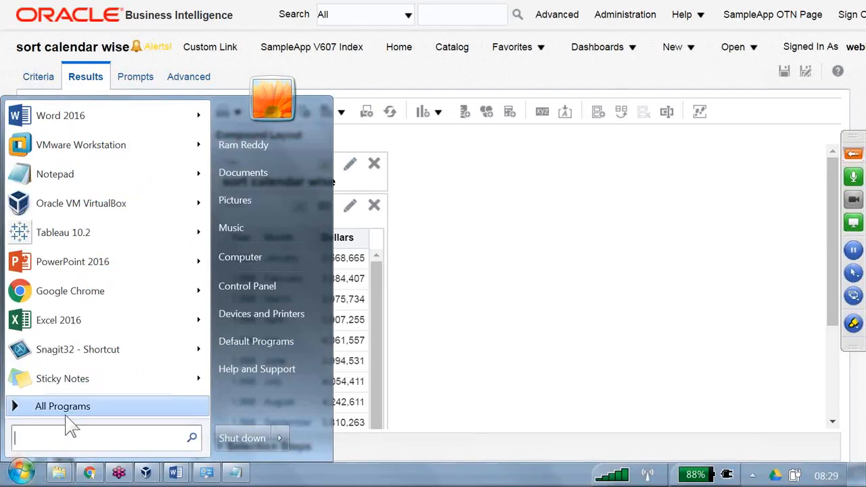
type("admi")
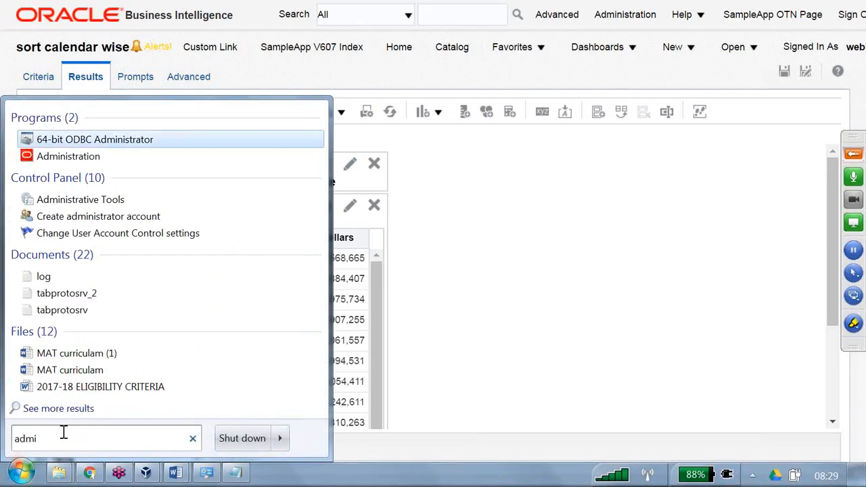
key("Down")
key("Down")
key("Down")
key("Down")
key("Down")
key("Down")
key("Up")
key("Up")
key("Up")
key("Up")
key("Up")
key("Return")
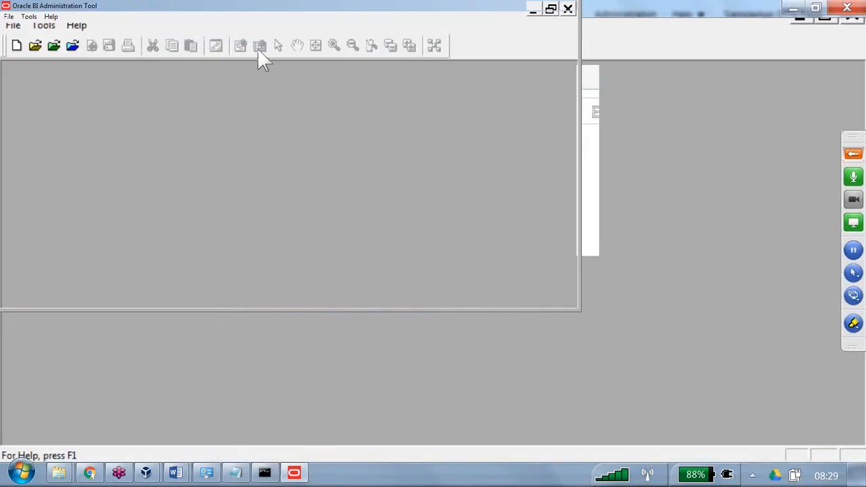
Step: Open the OBIEE1 repository online as weblogic, entering the account password
left_click(71, 45)
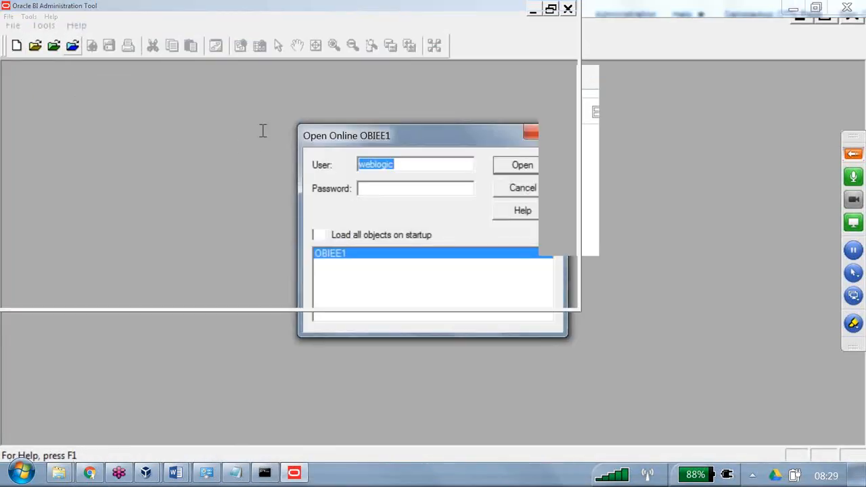
key("Tab")
type("****")
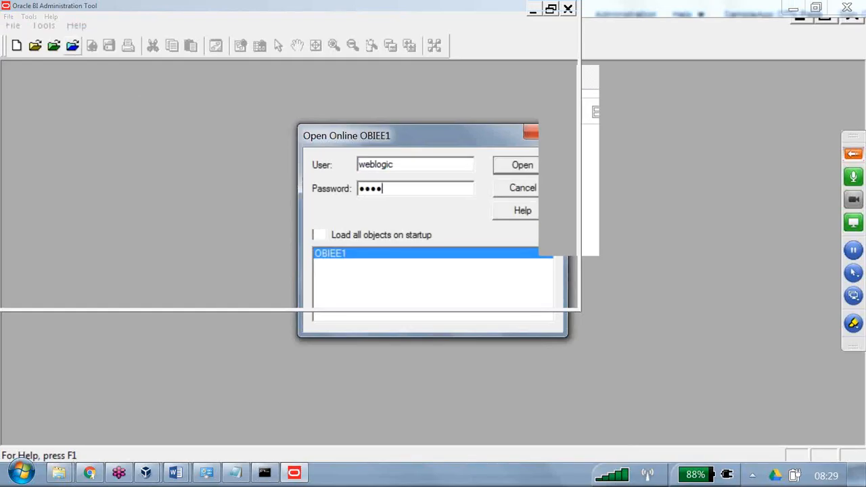
type("****")
key("Return")
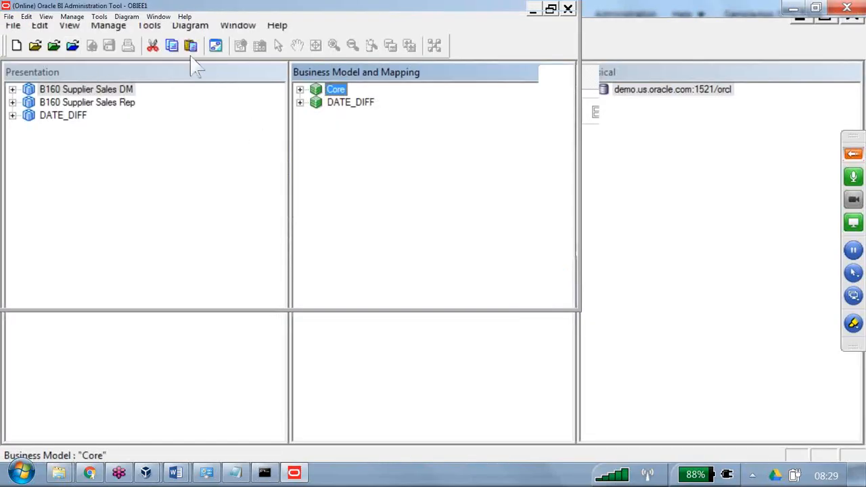
Step: Open the general properties of the Month logical column in the Core model's Dim - time lt table
left_click(300, 89)
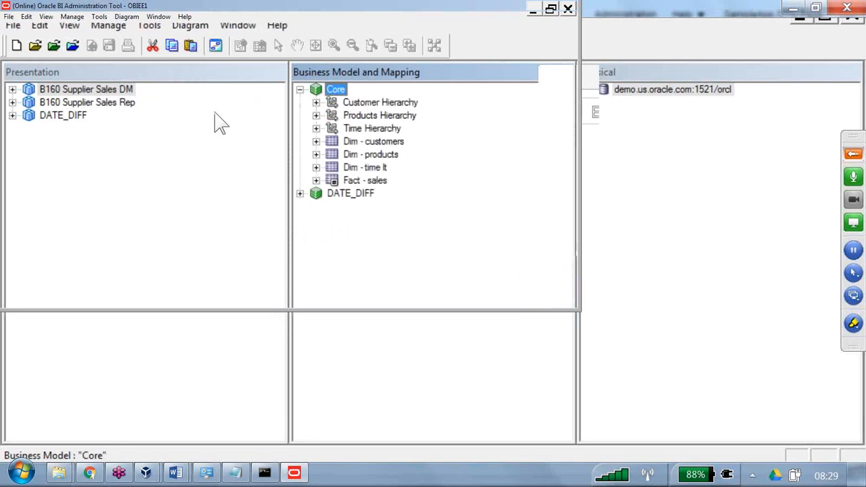
left_click(315, 167)
left_click(379, 194)
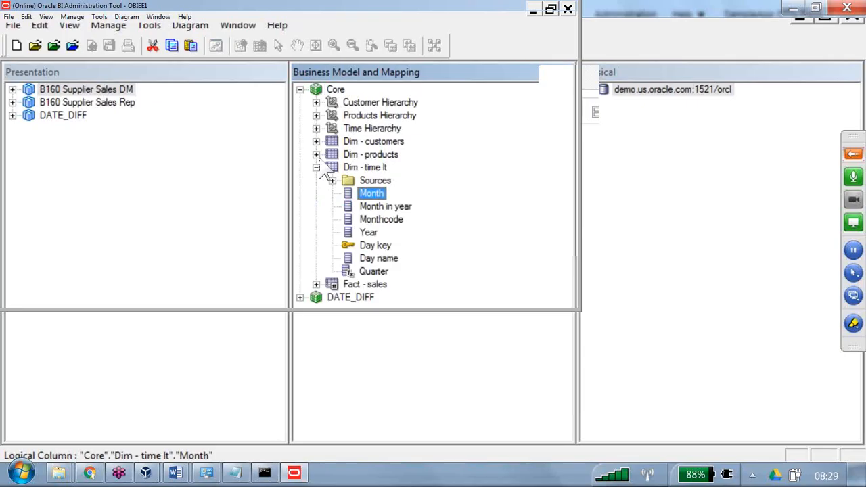
double_click(373, 195)
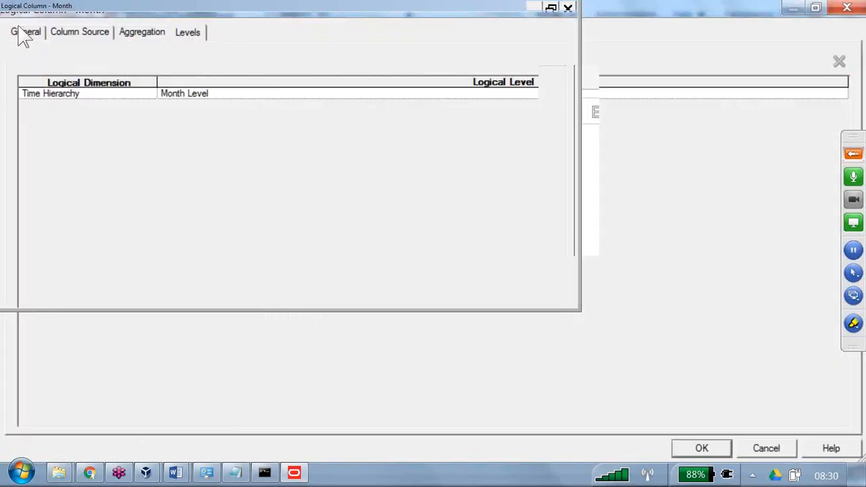
left_click(24, 32)
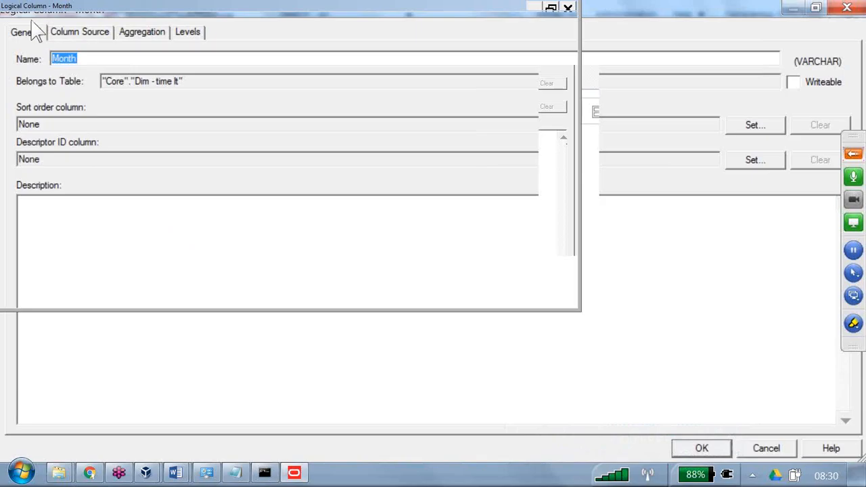
Step: Set the Month column's sort order column to "Core"."Dim - time lt"."Month in year" and accept the column properties
left_click(766, 127)
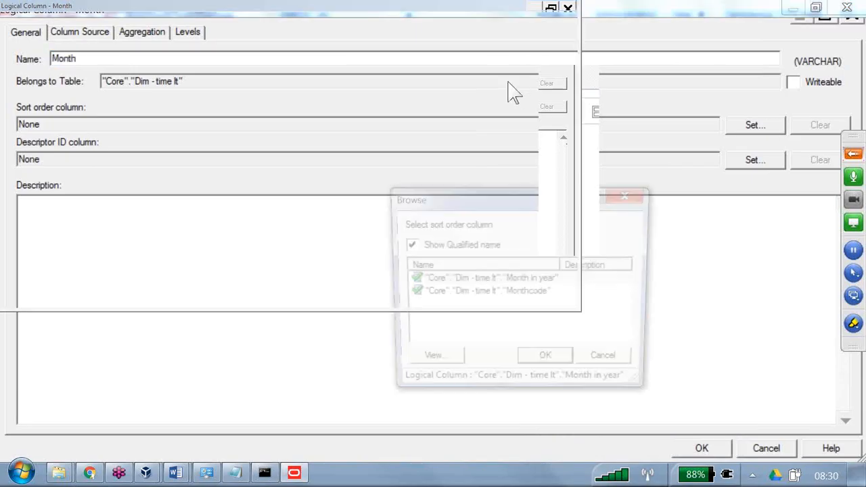
key("Down")
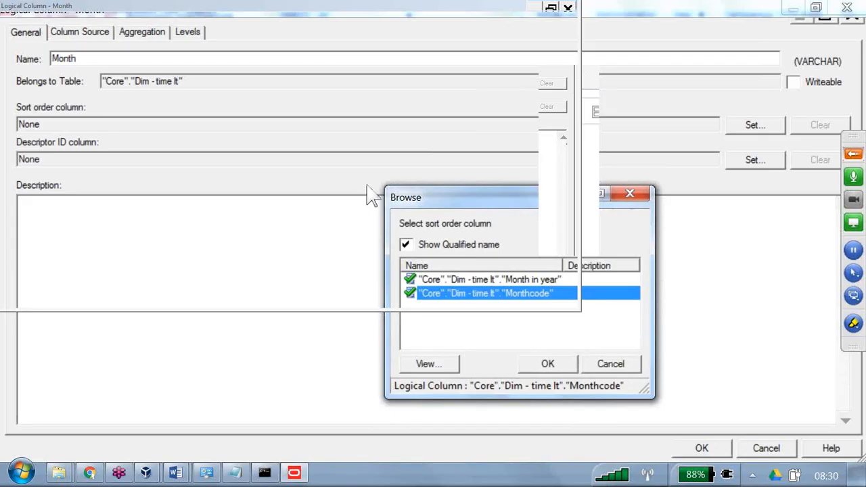
key("Up")
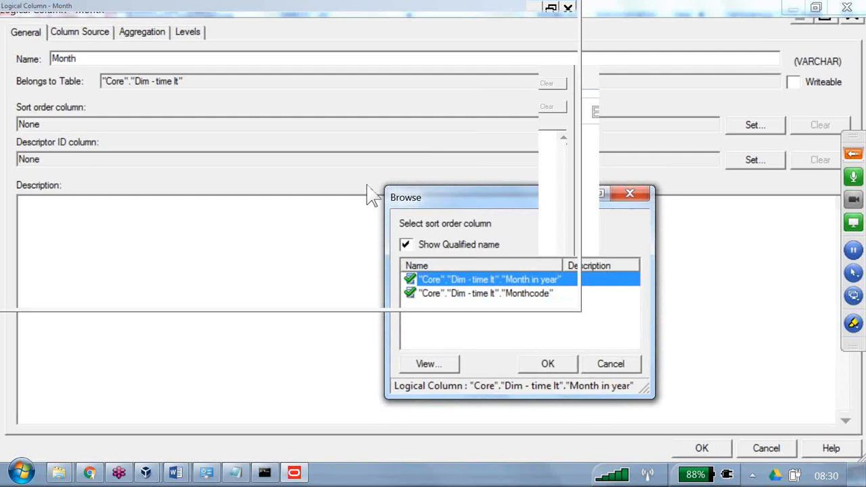
key("Return")
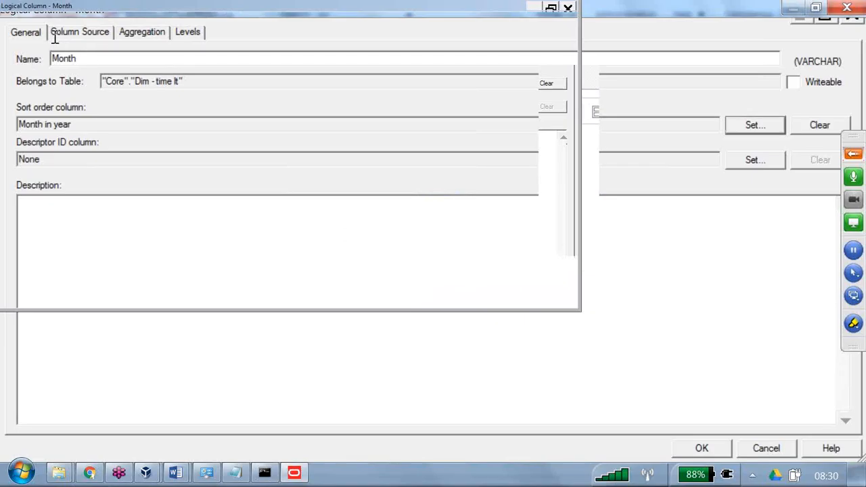
left_click_drag(55, 39, 31, 39)
left_click_drag(66, 82, 4, 79)
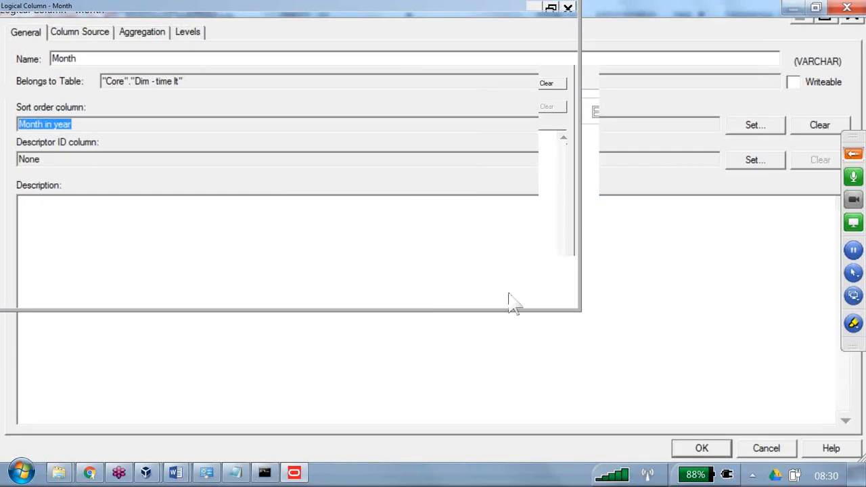
left_click(468, 298)
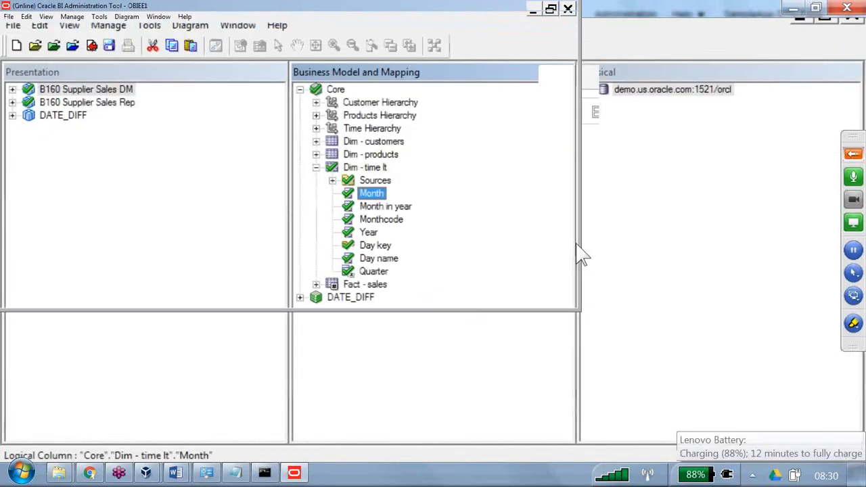
Step: Check in the repository changes with a global consistency check and close the Consistency Check Manager
left_click(72, 45)
left_click(367, 274)
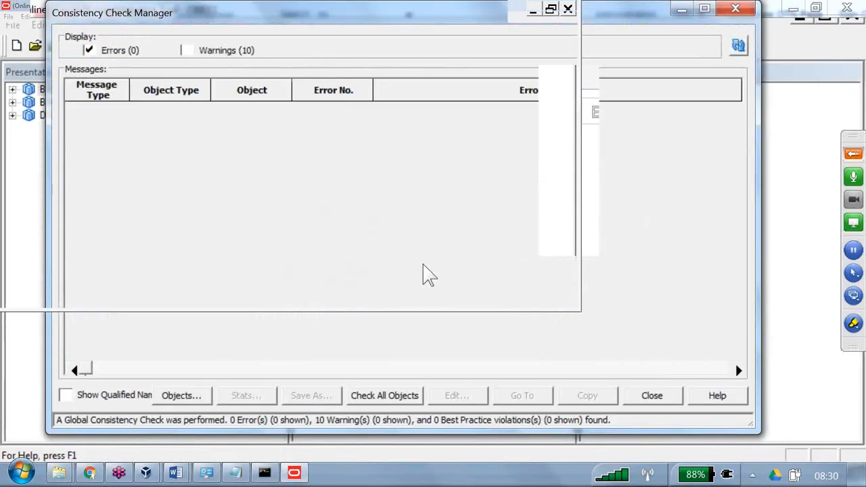
left_click(652, 396)
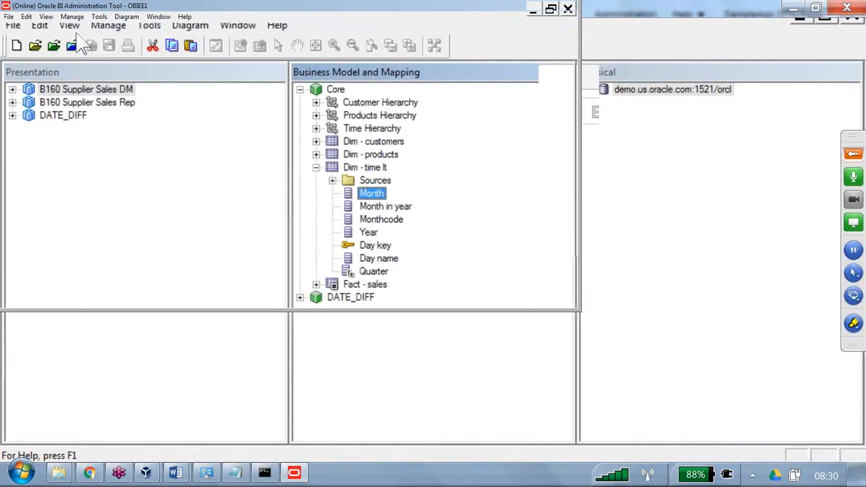
Step: Switch to Oracle BI in the browser and delete the Month in year column from the "sort calendar wise" criteria
left_click(84, 473)
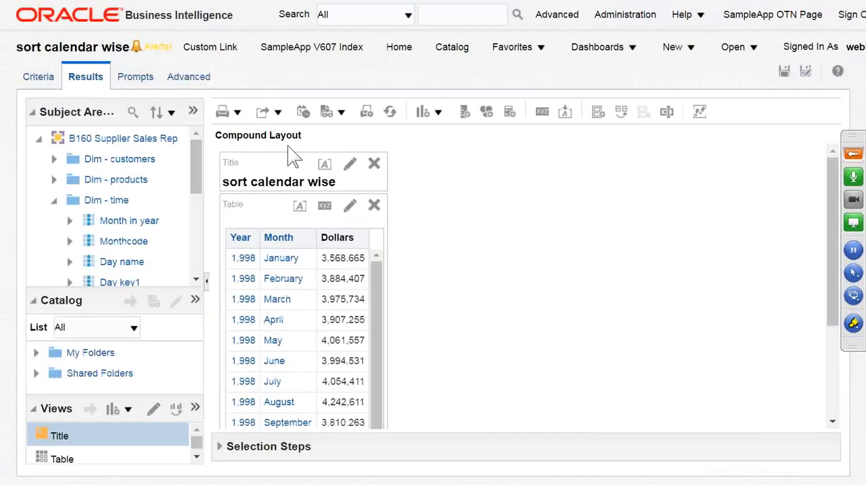
left_click(50, 79)
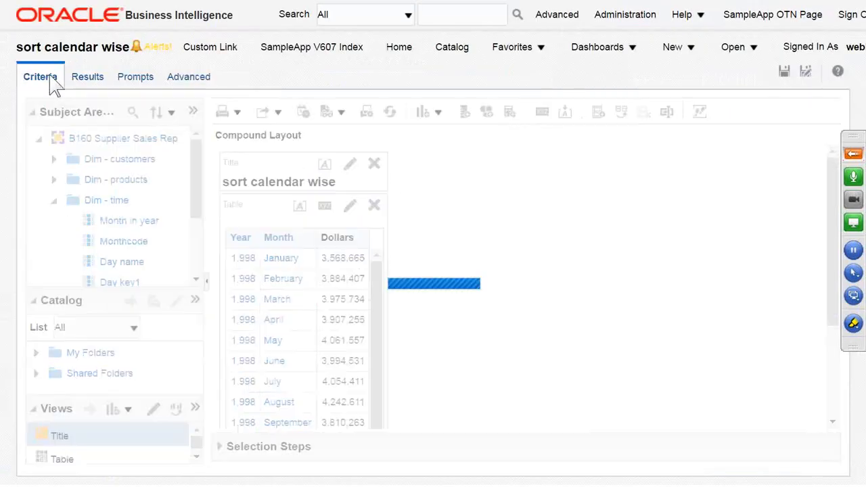
left_click(547, 197)
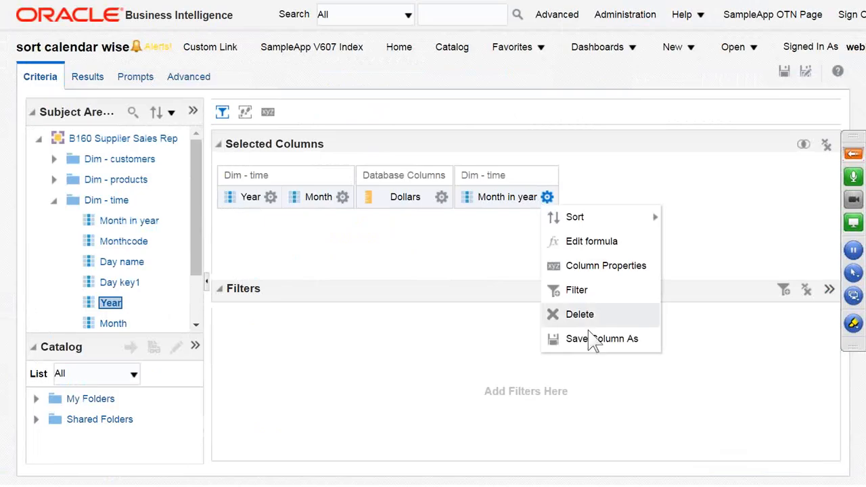
left_click(589, 315)
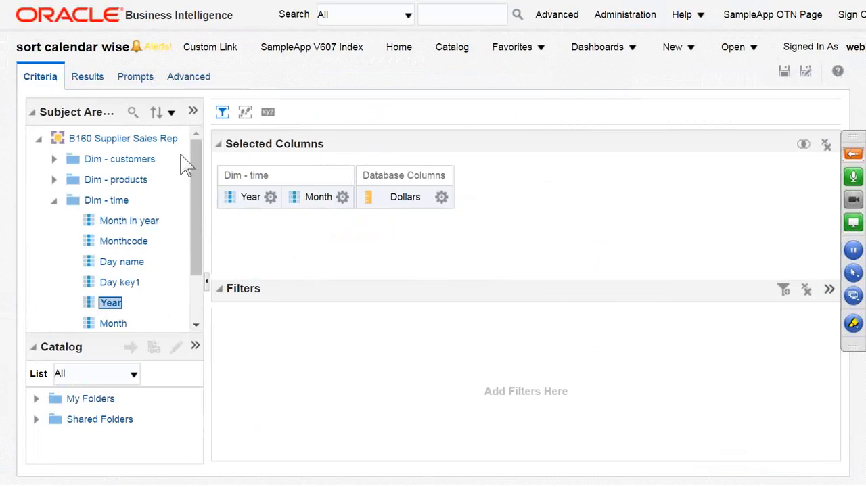
Step: Display the analysis results, reload the server metadata for the subject area, and refresh the results
left_click(84, 81)
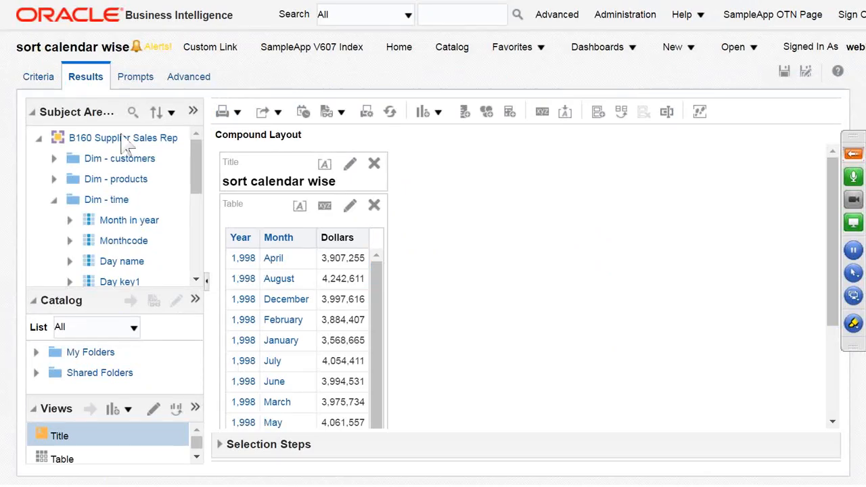
left_click(194, 113)
mouse_move(204, 153)
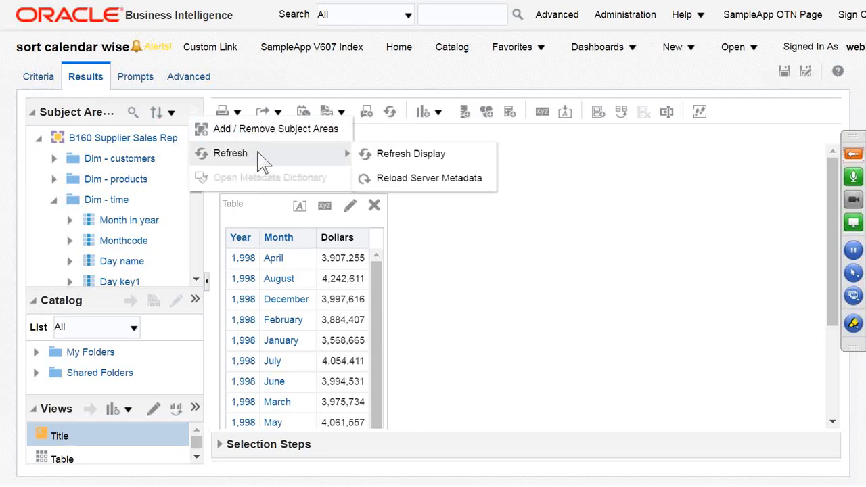
left_click(428, 178)
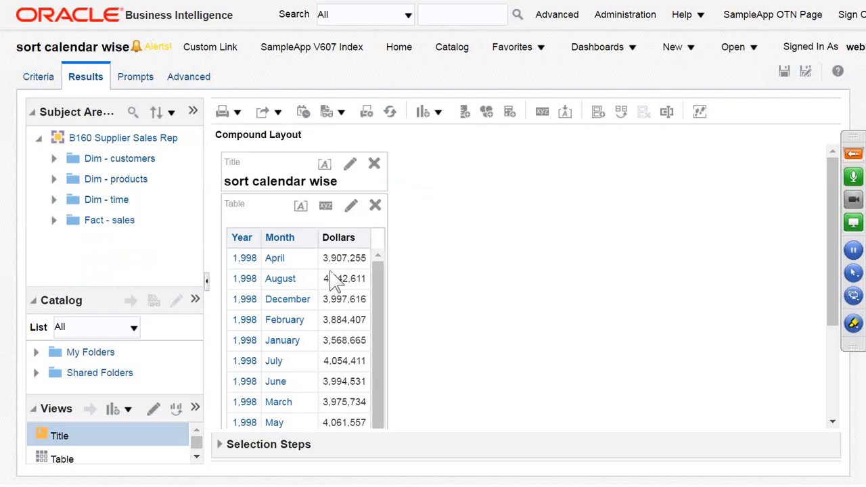
left_click(397, 114)
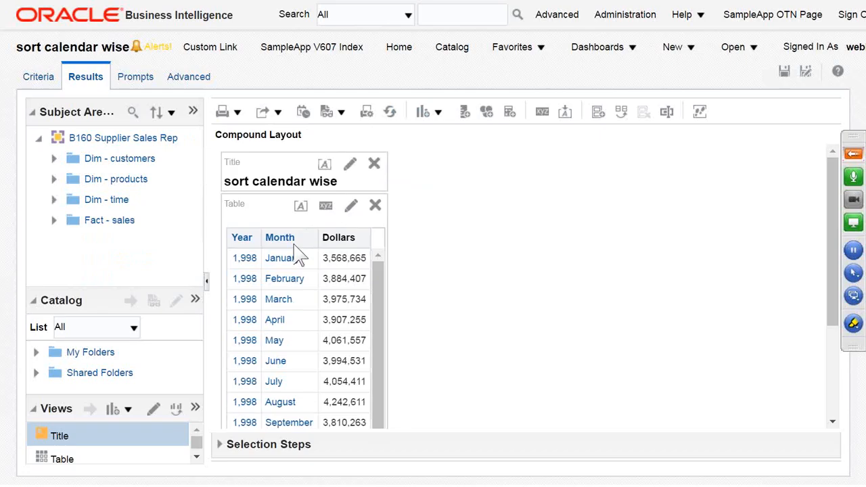
Step: Examine the SQL issued for the "sort calendar wise" analysis, highlighting its SORTKEY line for Month
left_click(181, 83)
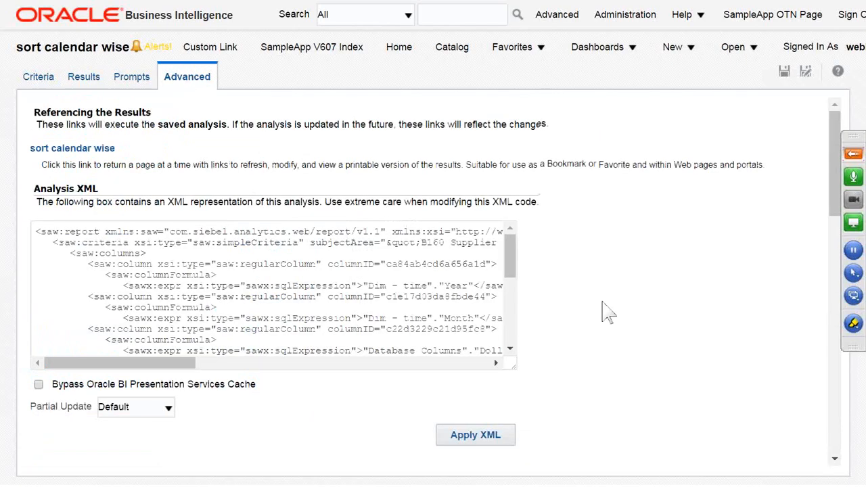
scroll(602, 309, "down", 5)
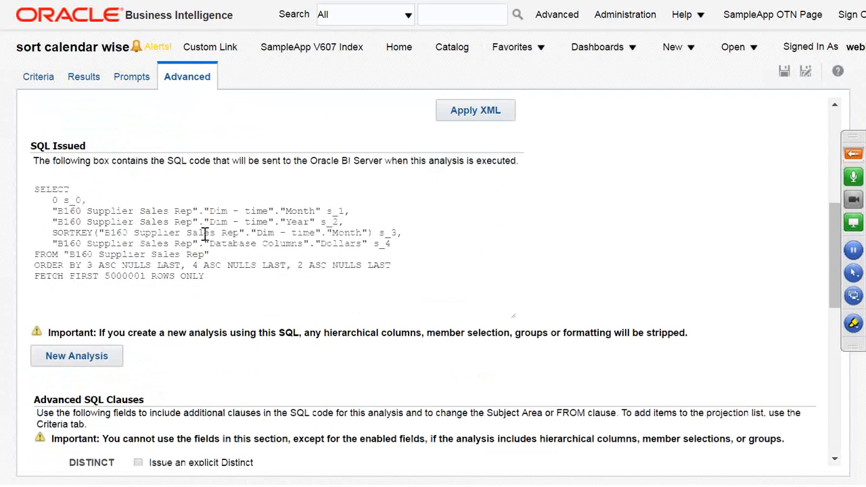
left_click_drag(49, 235, 404, 239)
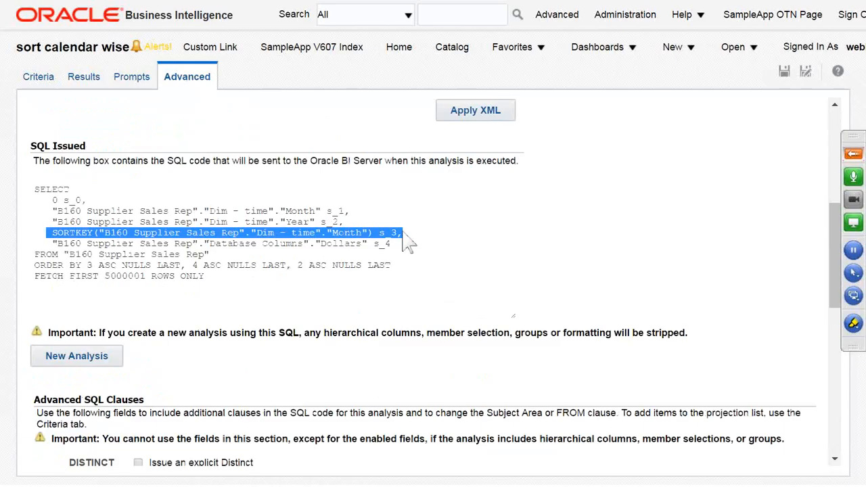
Step: Return to the results and save the "sort calendar wise" analysis
left_click(84, 78)
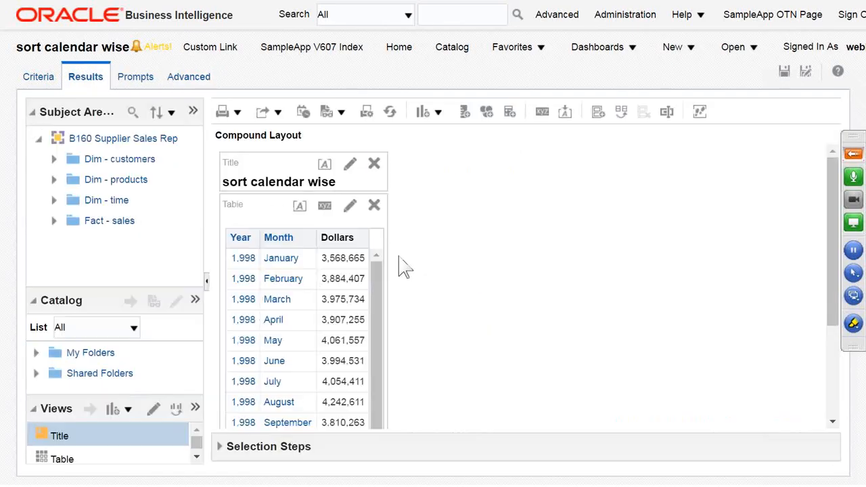
left_click(784, 71)
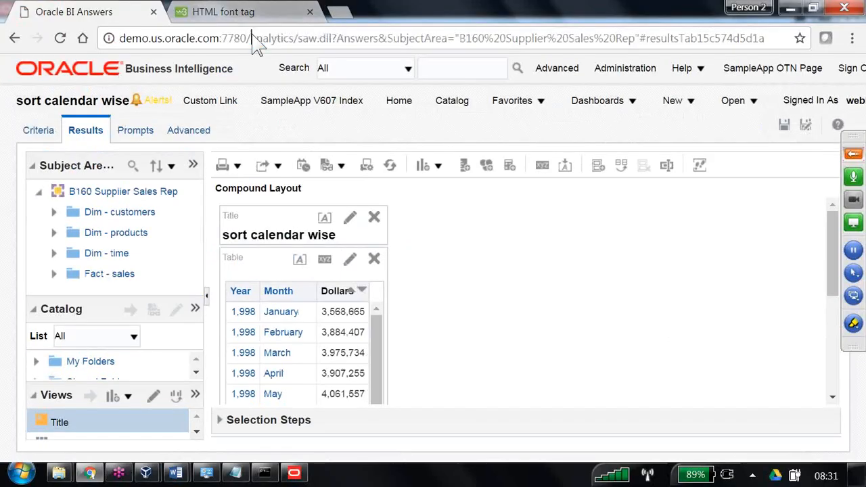
Step: Open the current analysis address for the B160 Supplier Sales Rep subject area in a new browser tab
left_click(257, 40)
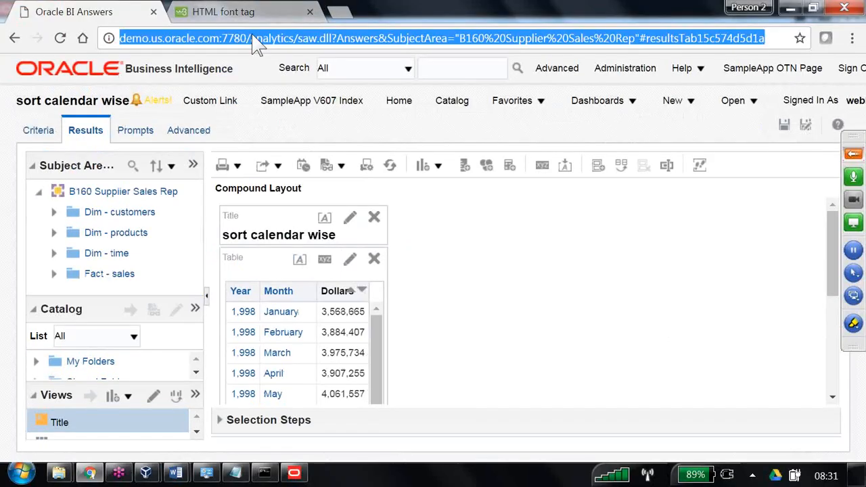
left_click(340, 12)
type("http://demo.us.oracle.com:7780/analytics/saw.dll?Answers&SubjectArea=%22B160%20Supplier%20Sales%20Rep%22#resultsTab15c574d5d1a")
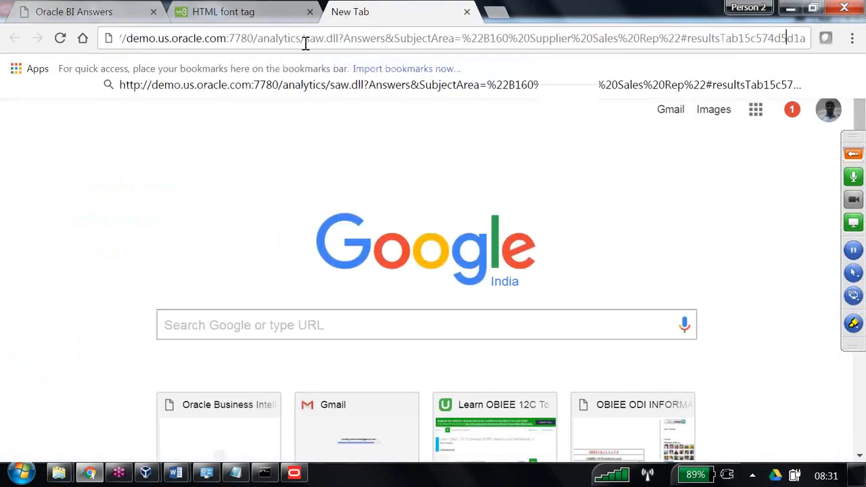
key("Return")
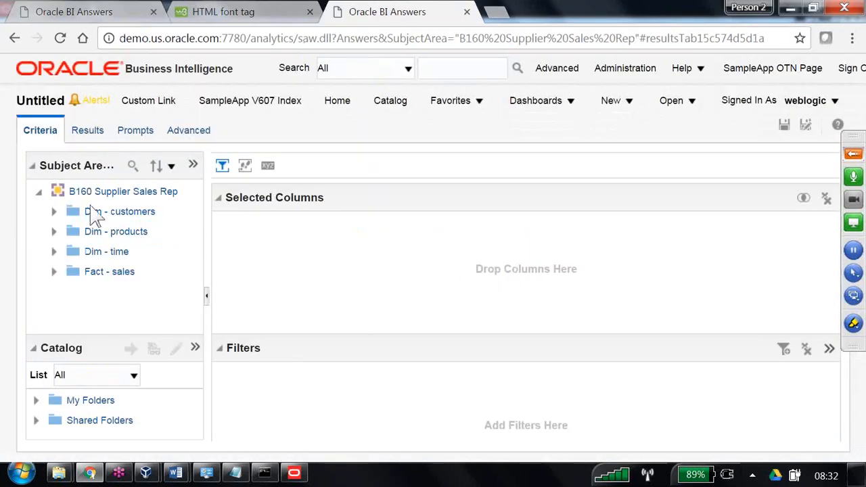
Step: Add the Month column from Dim - time to the untitled analysis and display its results
left_click(54, 251)
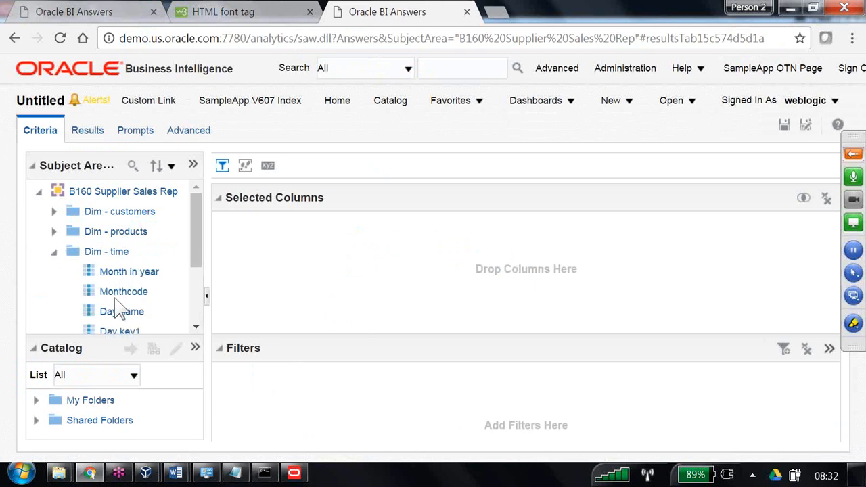
scroll(126, 308, "down", 3)
double_click(113, 290)
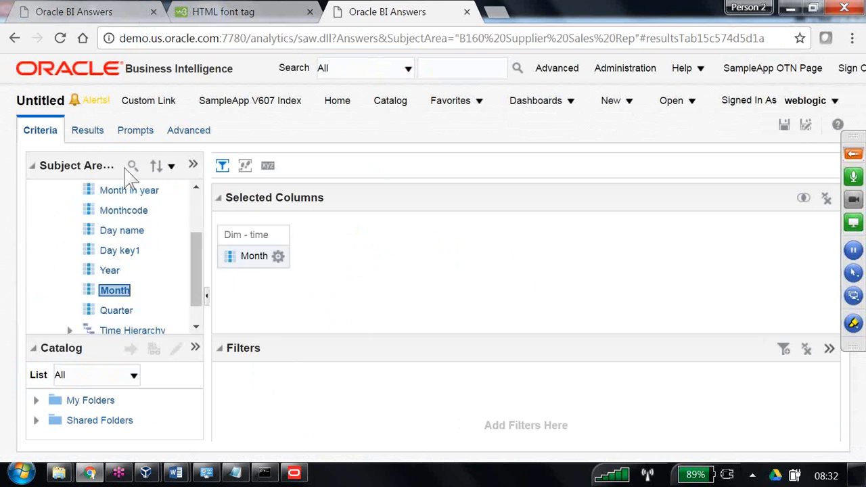
left_click(87, 130)
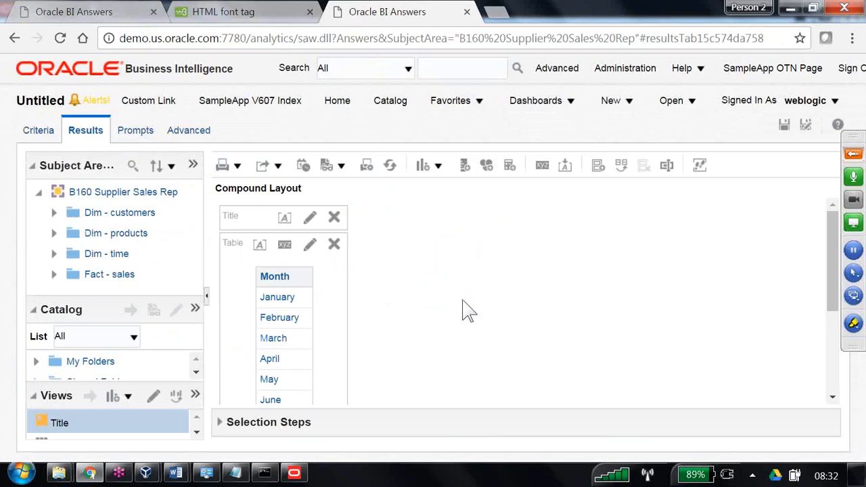
Step: Examine the SQL issued for the Month-only analysis, highlighting the SORTKEY entry
left_click(189, 131)
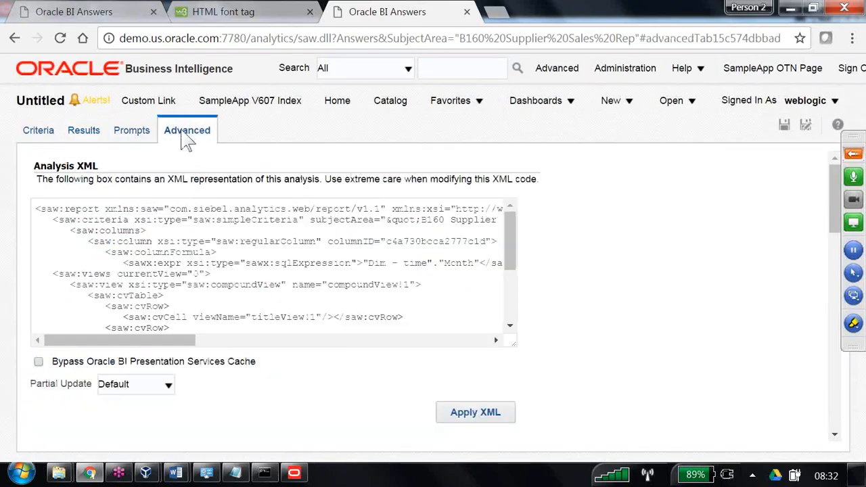
scroll(629, 352, "down", 3)
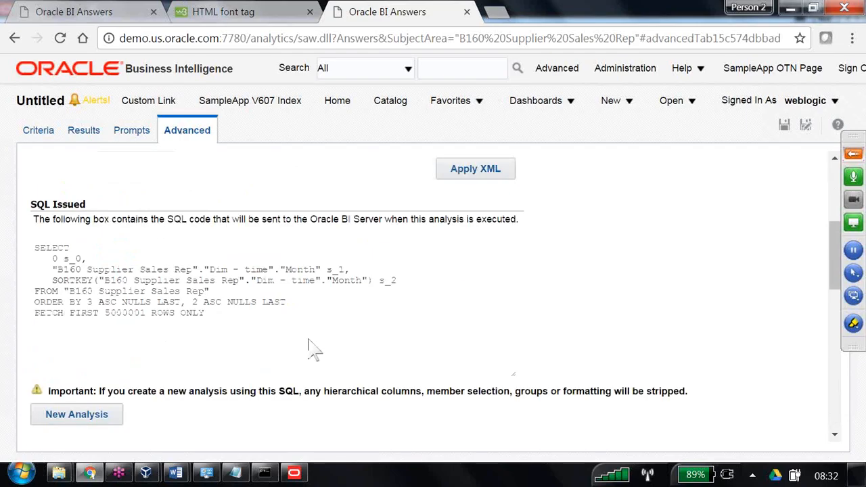
left_click_drag(52, 280, 466, 297)
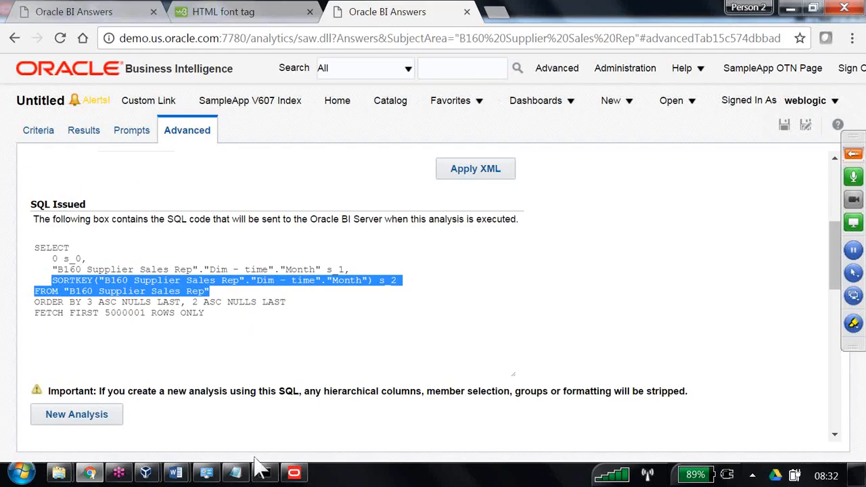
Step: Switch to the Word course document at the section "Hands on 10: Working with Analysis"
left_click(175, 472)
left_click(101, 399)
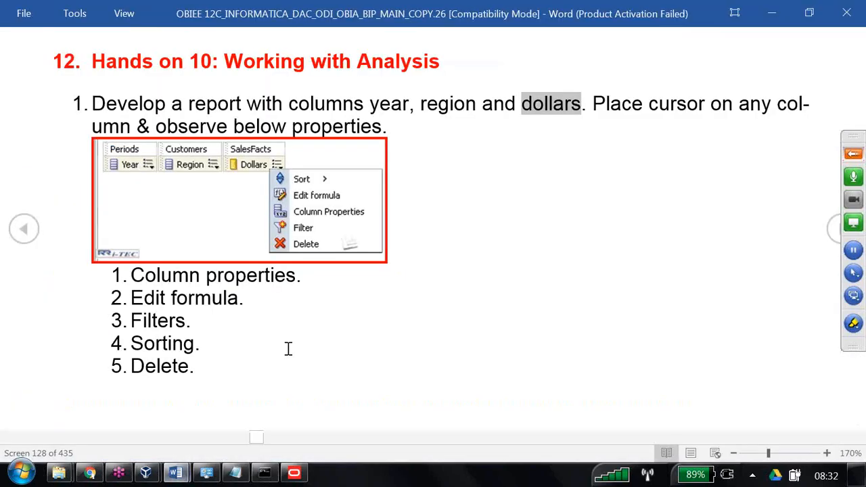
Step: Read the column properties notes, highlighting the Style, Column Format, Headings and Hide columns entries and the HTML font tag example
scroll(382, 300, "down", 1)
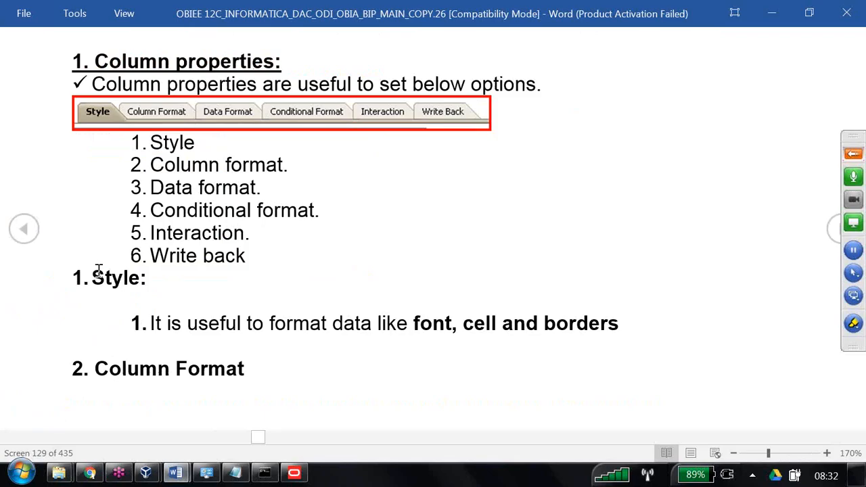
left_click_drag(112, 270, 145, 274)
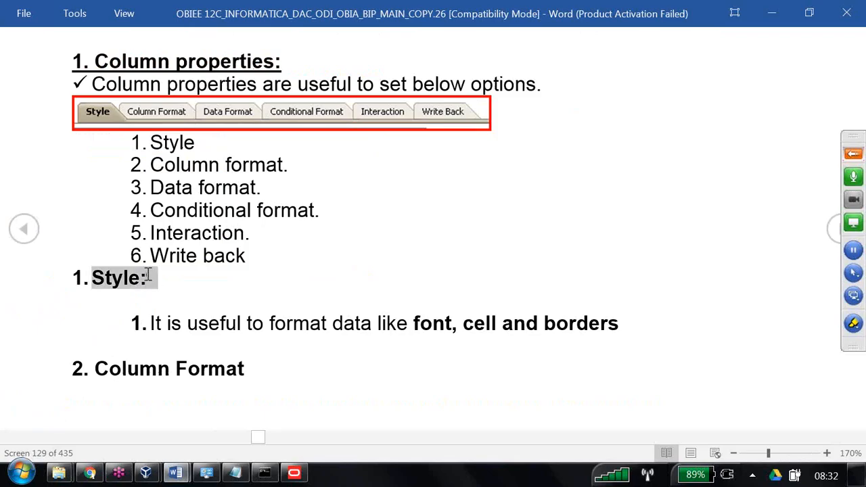
left_click_drag(158, 374, 255, 377)
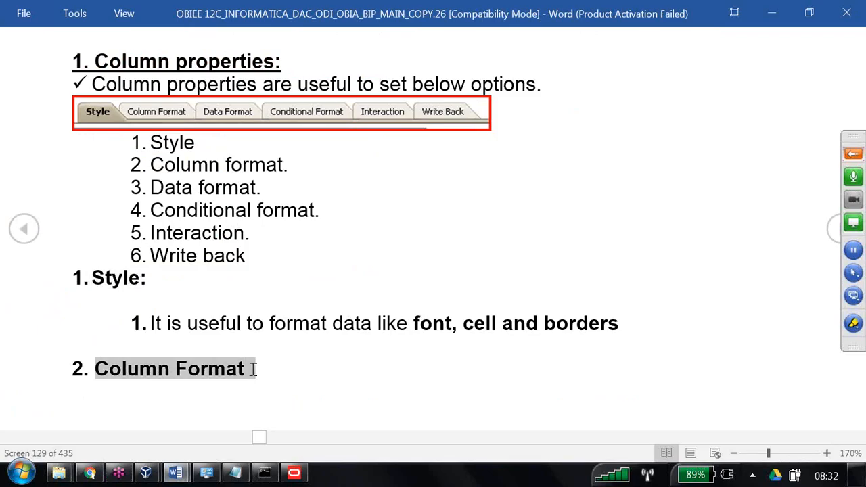
scroll(253, 371, "down", 1)
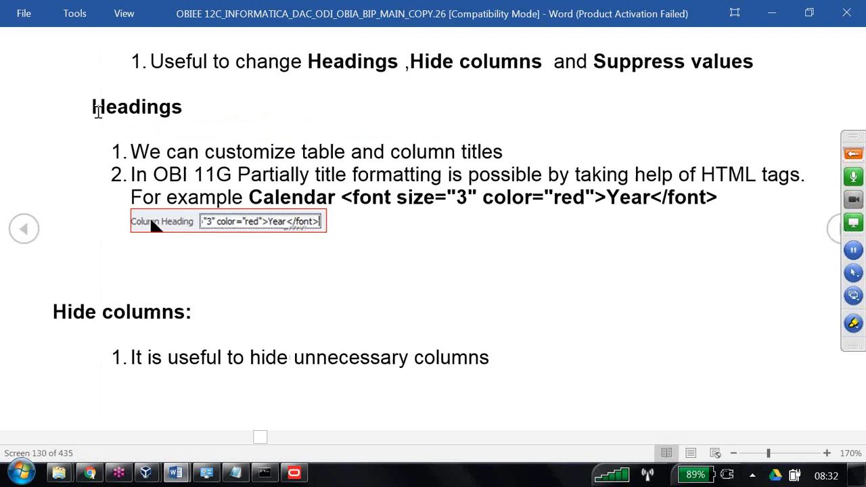
left_click_drag(98, 111, 187, 107)
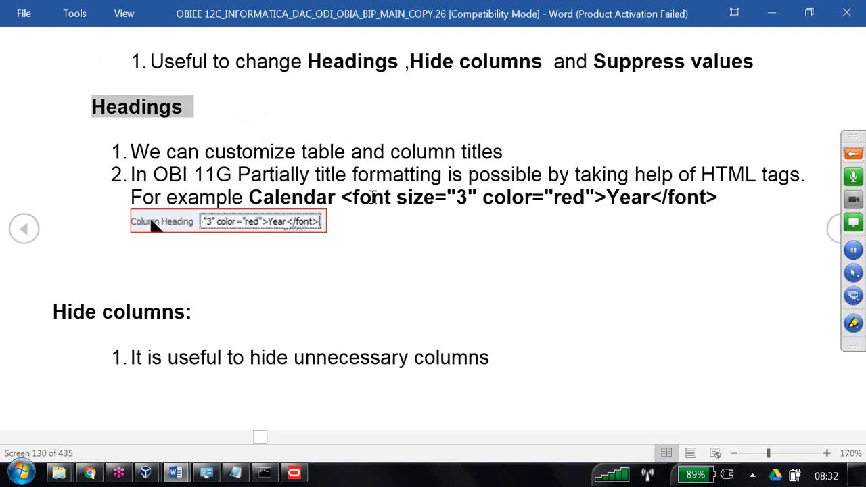
left_click_drag(372, 196, 689, 197)
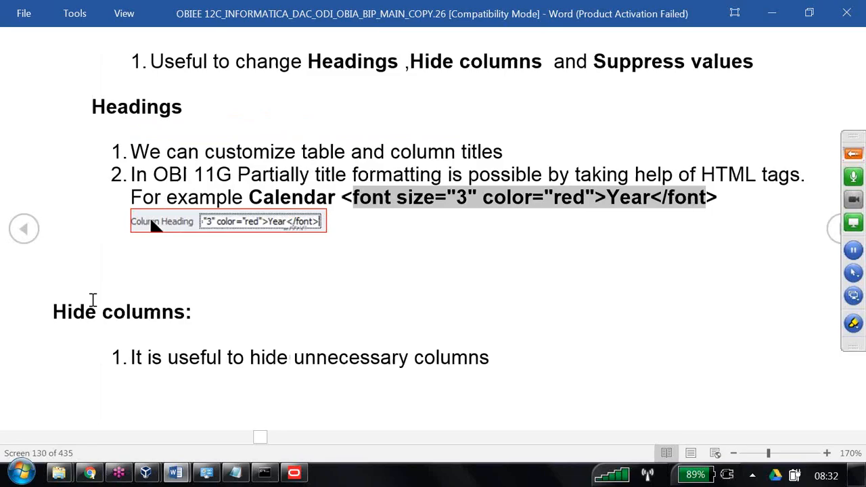
left_click_drag(54, 311, 226, 302)
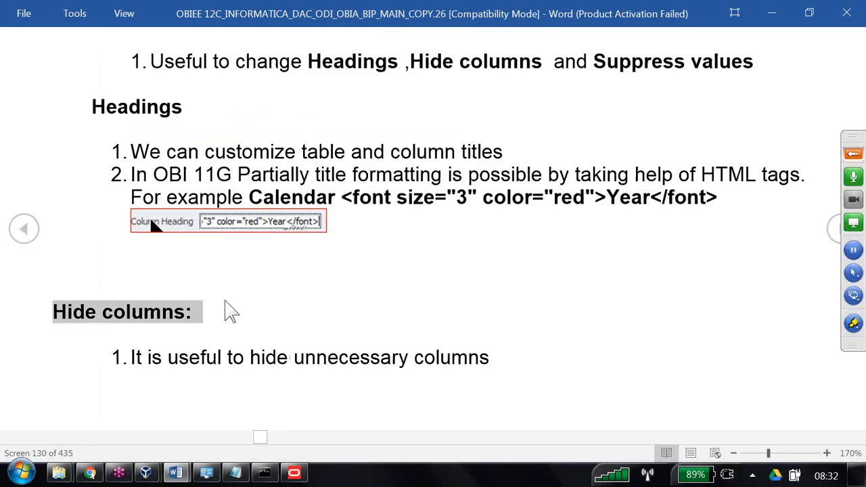
Step: Read the calendar sorting scenario for one report and for all reports, highlighting its key lines, through to the Suppress section
scroll(230, 308, "down", 1)
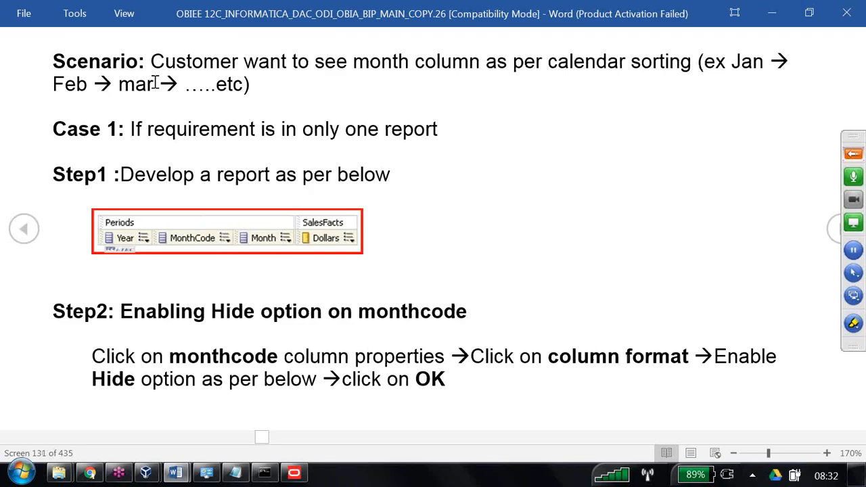
triple_click(183, 68)
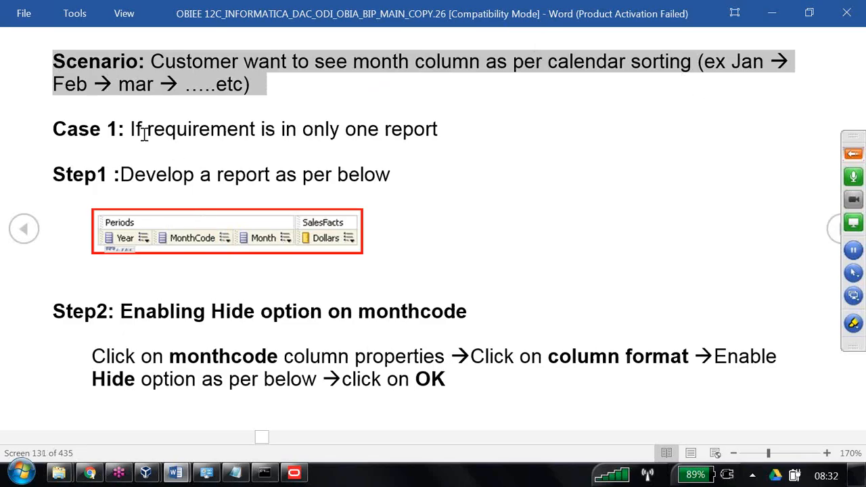
left_click_drag(143, 132, 462, 135)
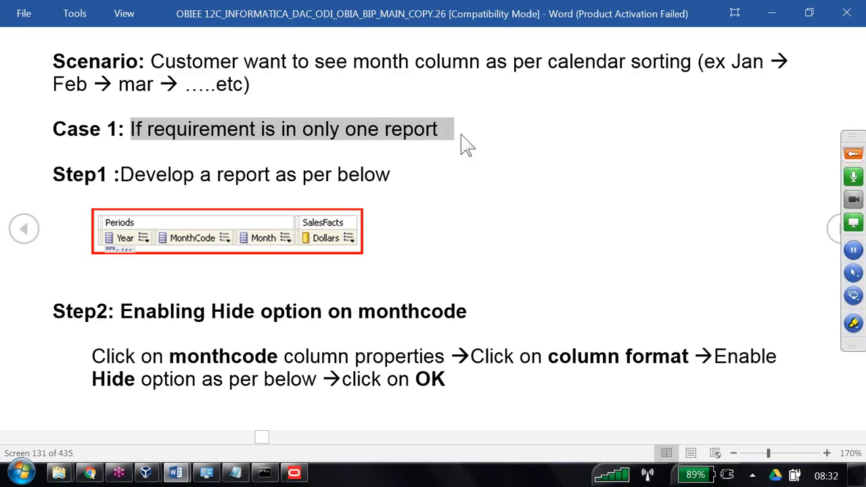
scroll(463, 135, "down", 1)
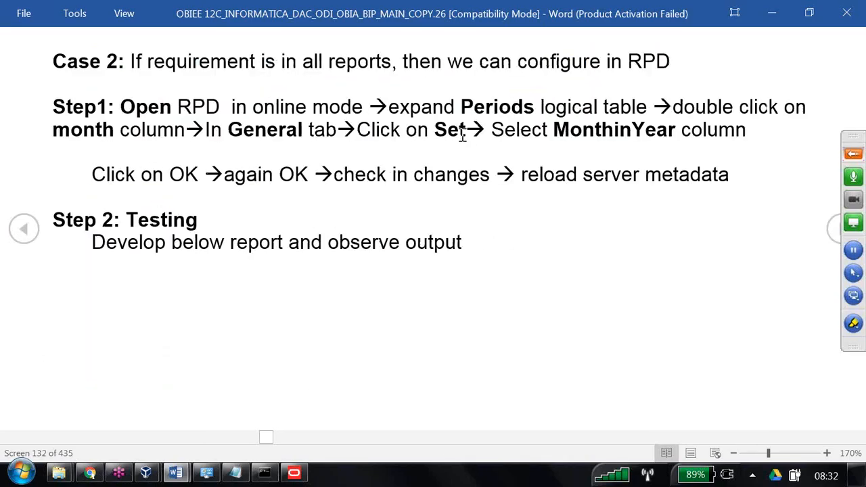
left_click_drag(174, 64, 691, 66)
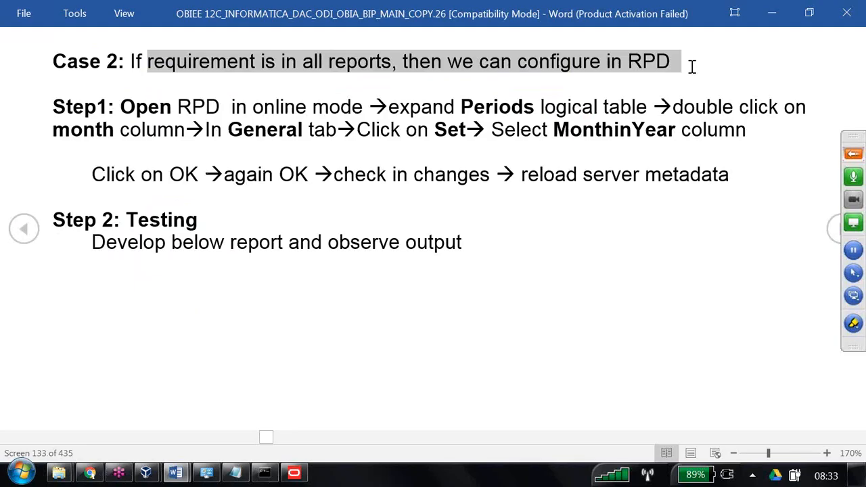
left_click_drag(121, 108, 629, 222)
scroll(629, 230, "down", 1)
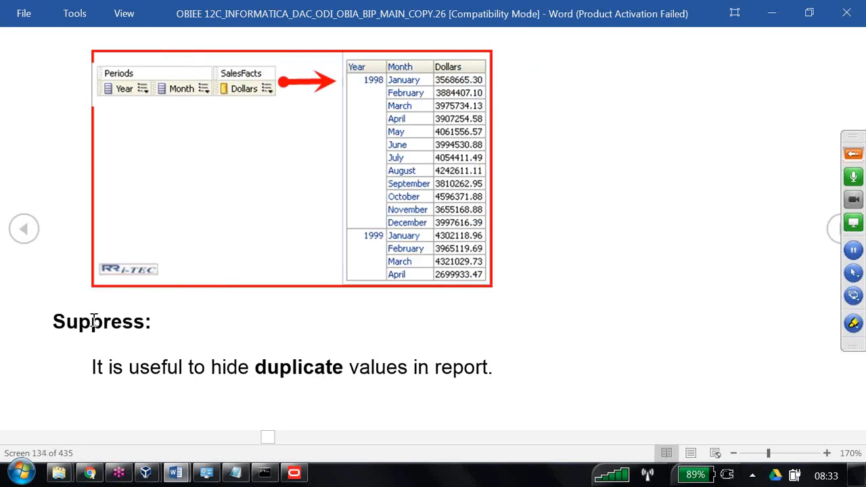
left_click_drag(94, 322, 54, 328)
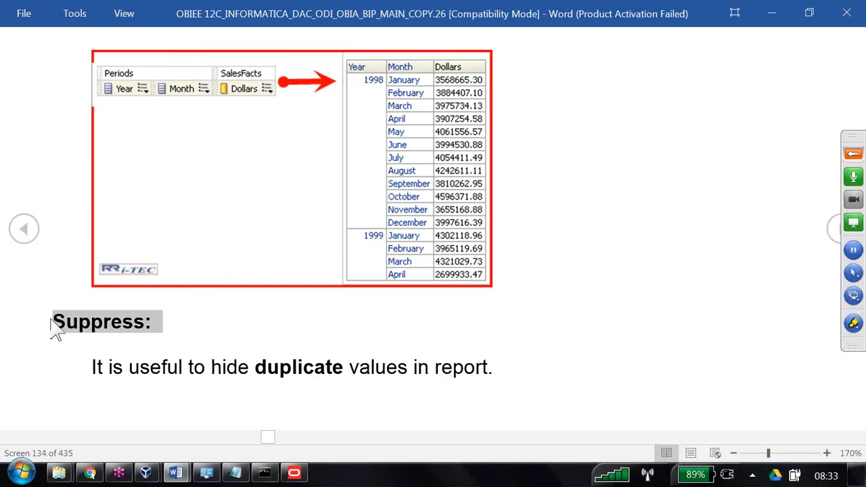
Step: Switch to Chrome and review the month order in the results of the "sort calendar wise" analysis
key("alt+Tab")
key("alt+Tab")
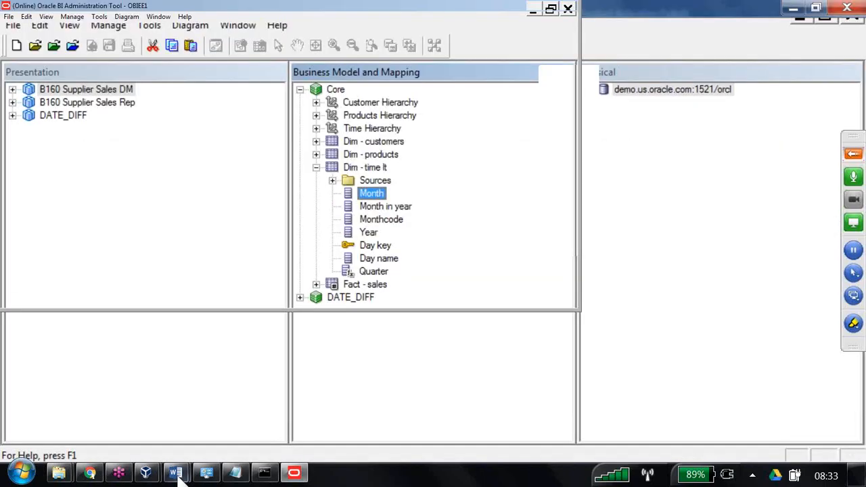
left_click(90, 473)
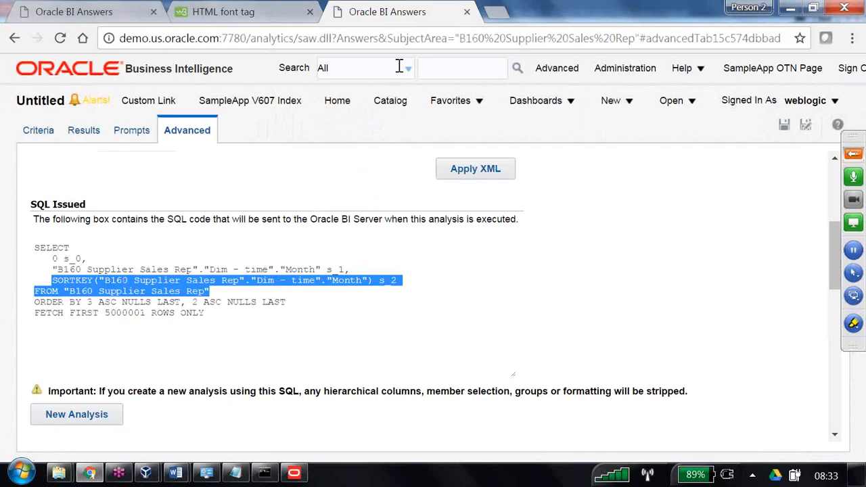
left_click(85, 13)
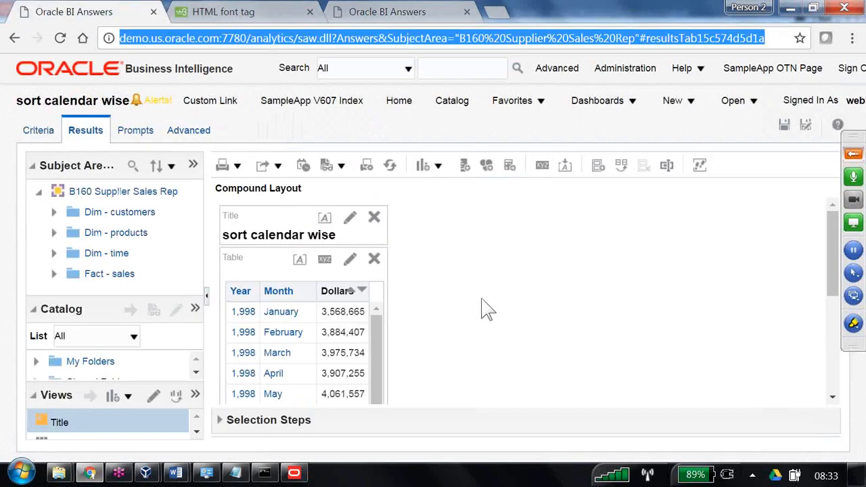
scroll(487, 310, "down", 5)
scroll(487, 309, "up", 1)
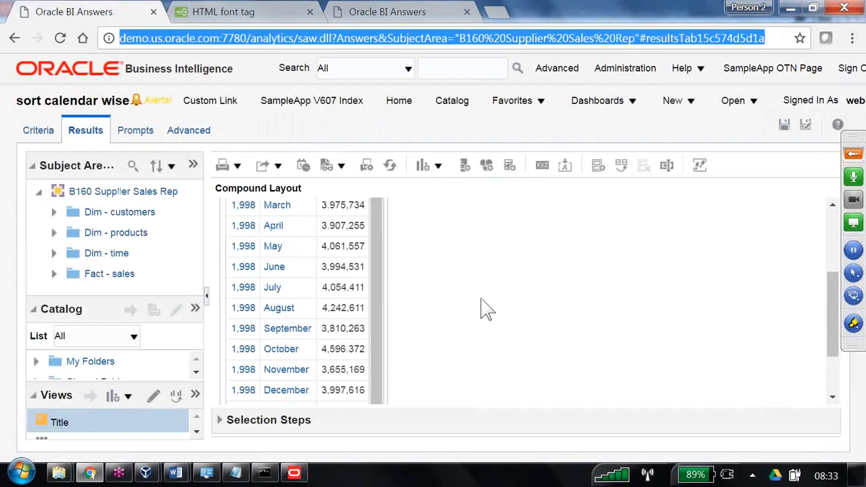
scroll(487, 310, "up", 2)
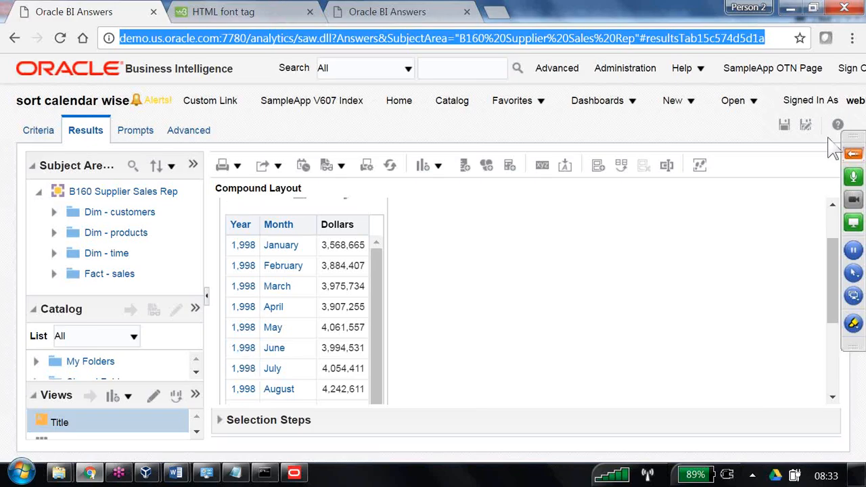
Step: Save the "sort calendar wise" analysis and create a new analysis from the B160 Supplier Sales Rep subject area
left_click(784, 126)
left_click(673, 105)
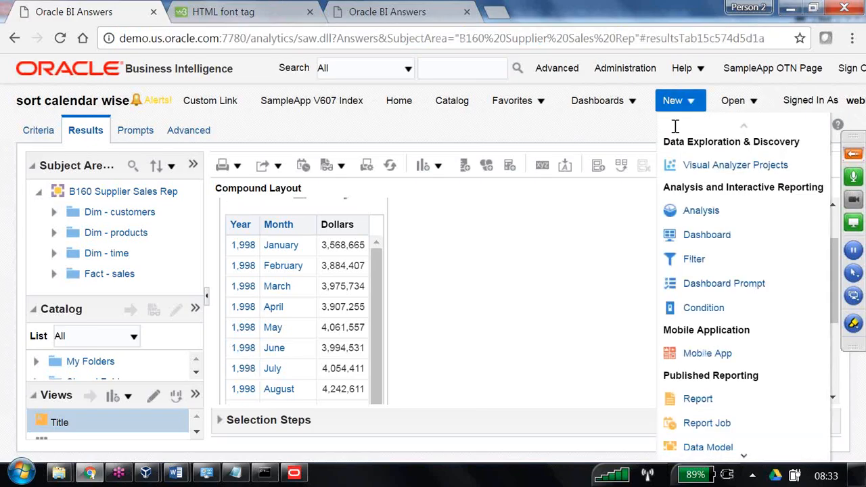
left_click(701, 214)
left_click(669, 262)
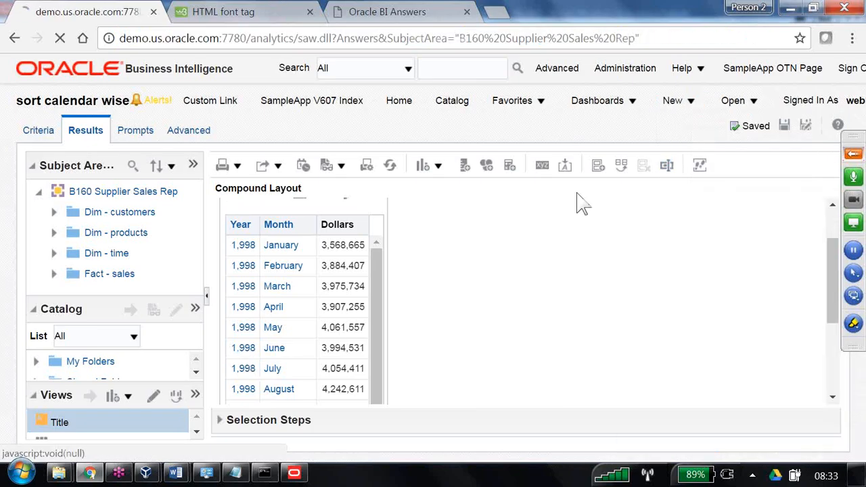
Step: Add Region and District from Dim - customers and Dollars from the Fact - sales database columns to the analysis
left_click(54, 211)
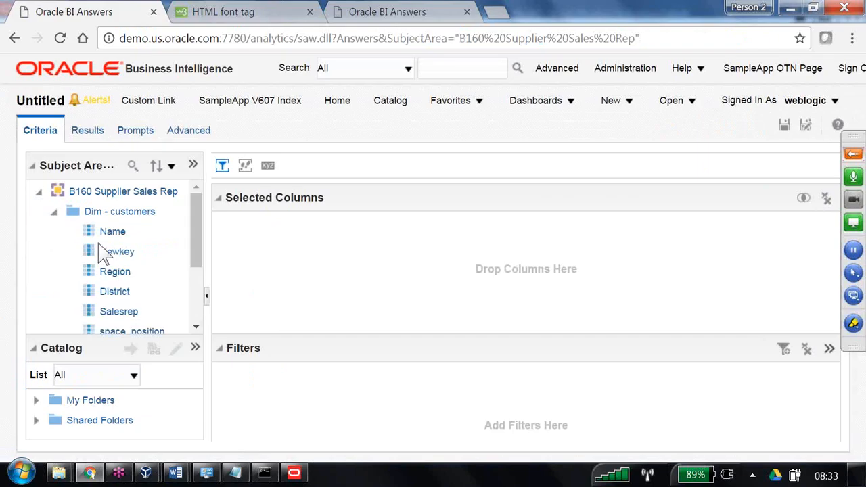
scroll(132, 257, "down", 1)
double_click(115, 191)
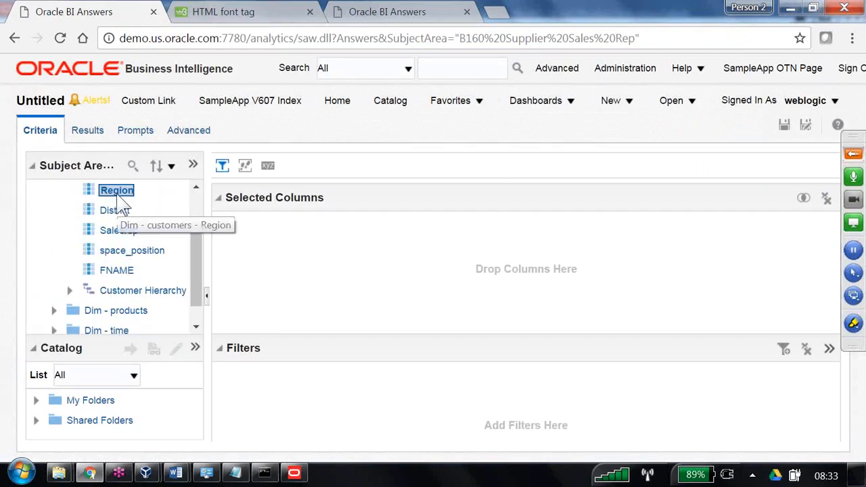
double_click(117, 211)
scroll(132, 233, "down", 1)
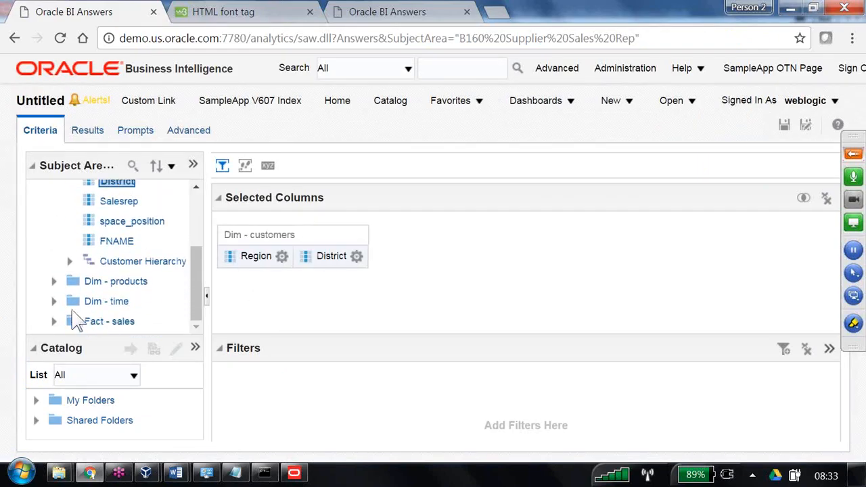
left_click(73, 323)
scroll(74, 325, "down", 1)
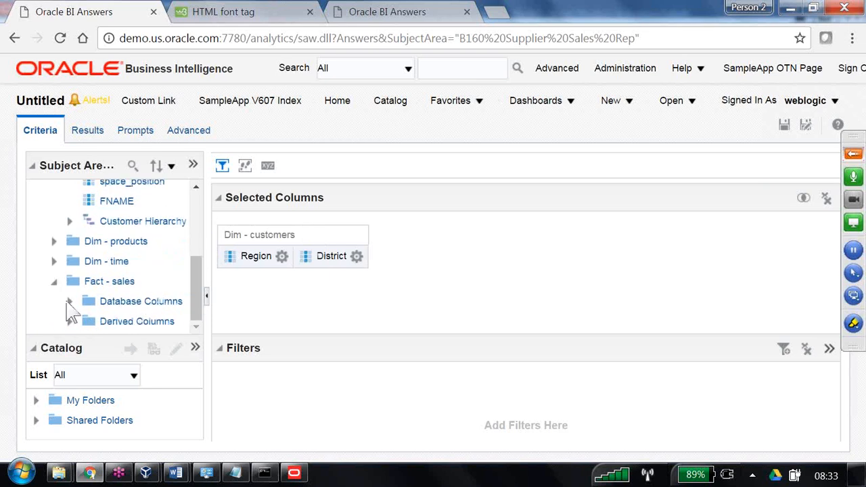
left_click(68, 297)
scroll(164, 298, "down", 3)
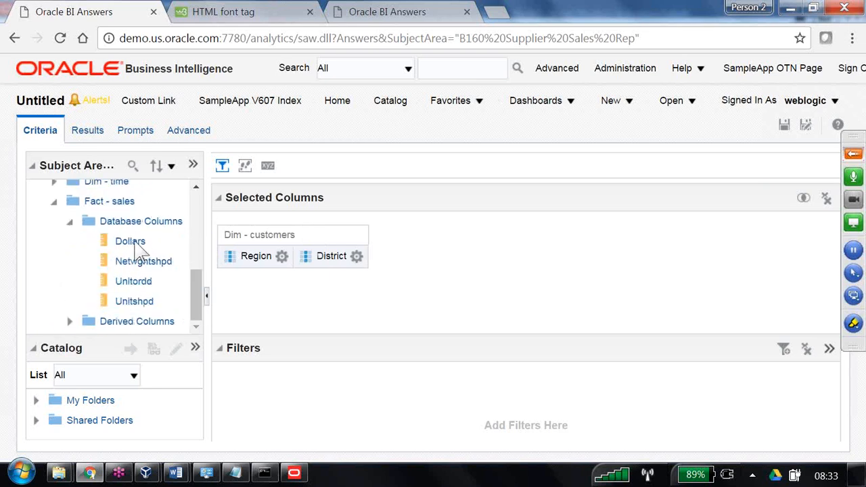
double_click(132, 241)
Step: Save the analysis as "suppress" in /Shared Folders/B160
left_click(786, 126)
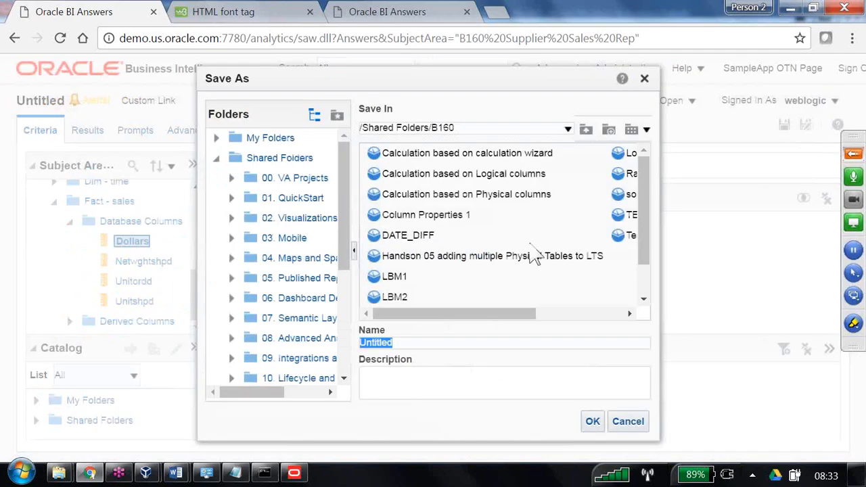
type("supp")
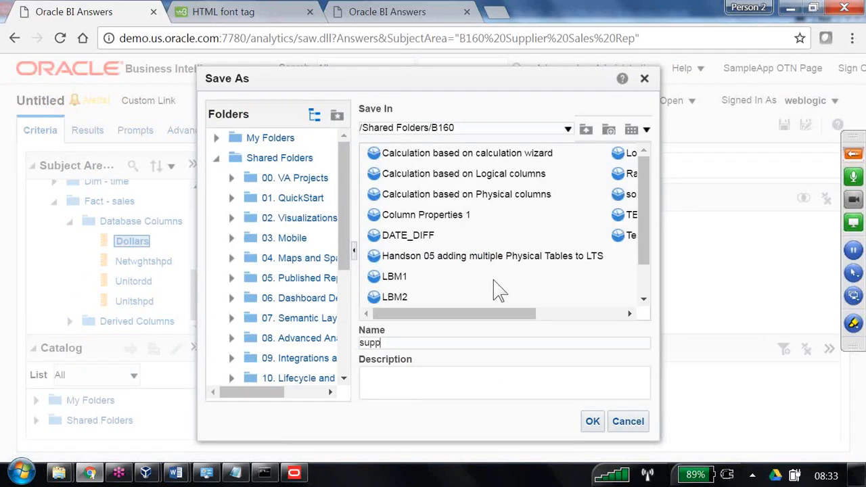
type("ress")
key("Return")
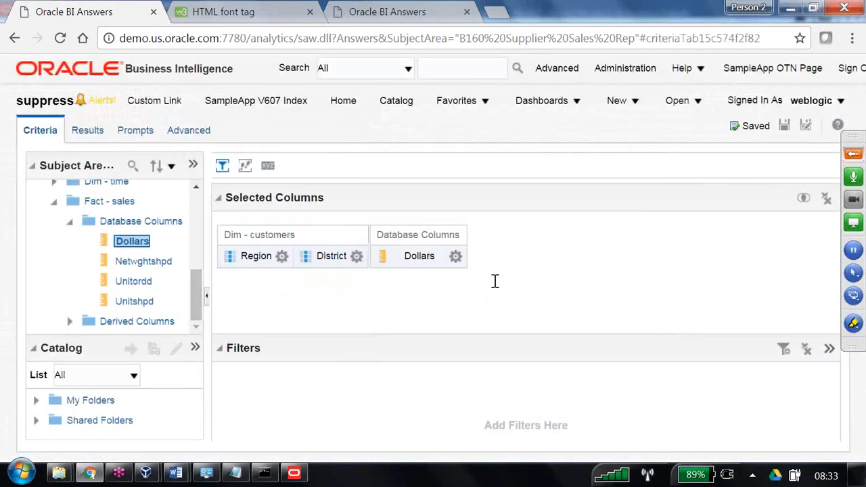
Step: Display the results of the "suppress" analysis and examine how the Region values are grouped across the districts
left_click(86, 131)
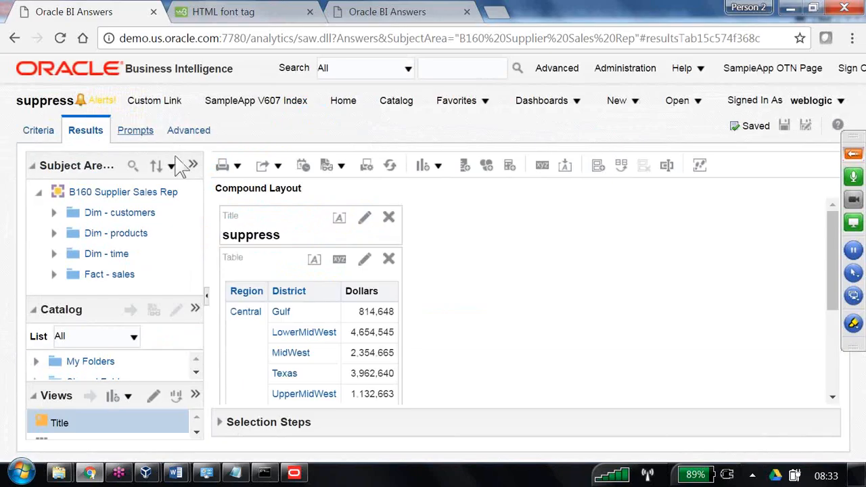
scroll(473, 335, "down", 2)
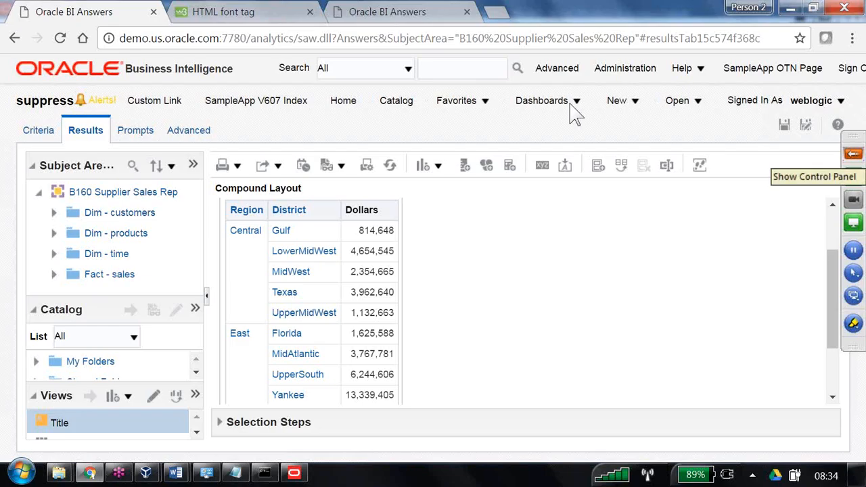
left_click(853, 155)
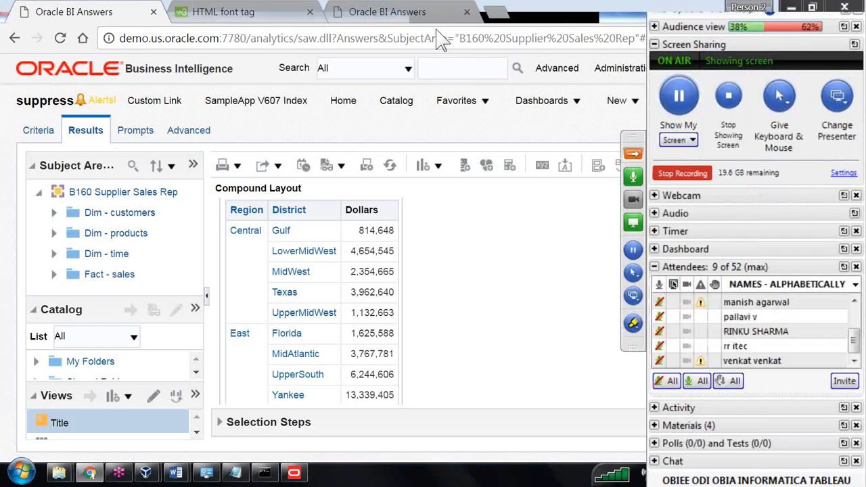
left_click(440, 324)
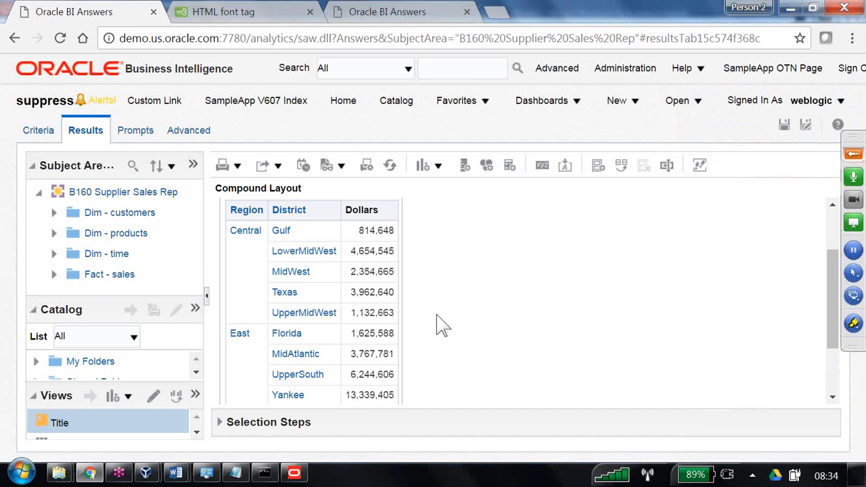
Step: Set the Region column's value suppression to Repeat and display the results of the "suppress" analysis
left_click(42, 133)
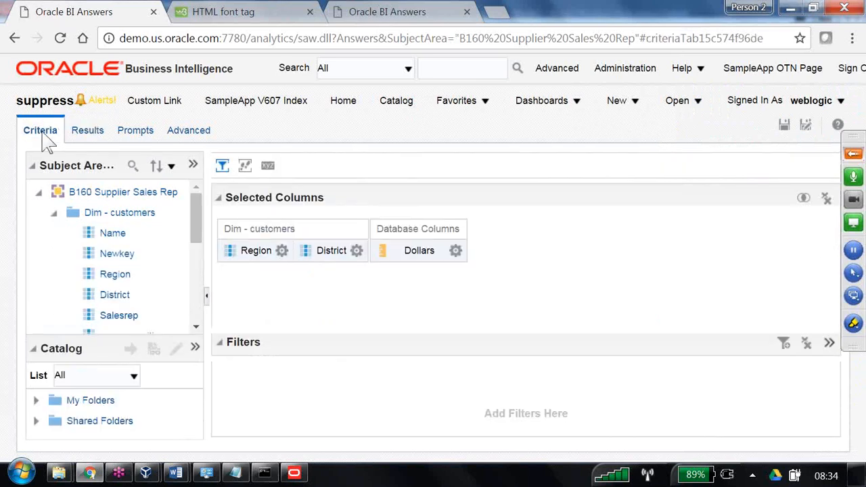
left_click(281, 251)
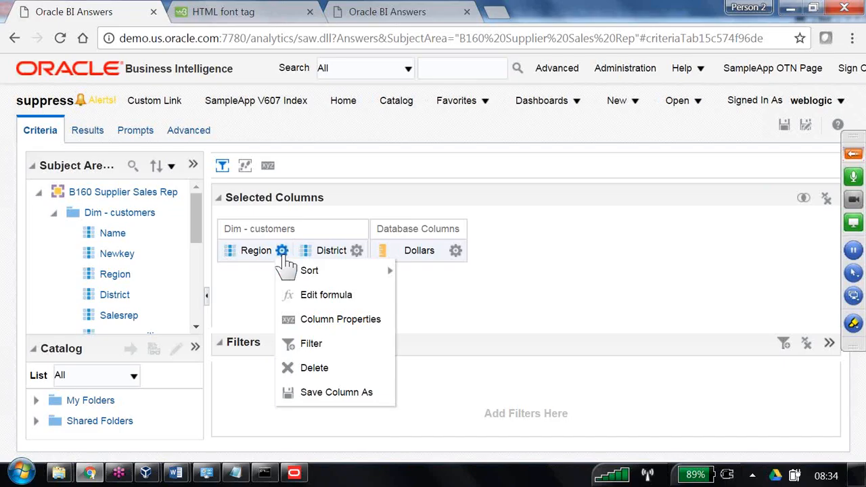
left_click(317, 320)
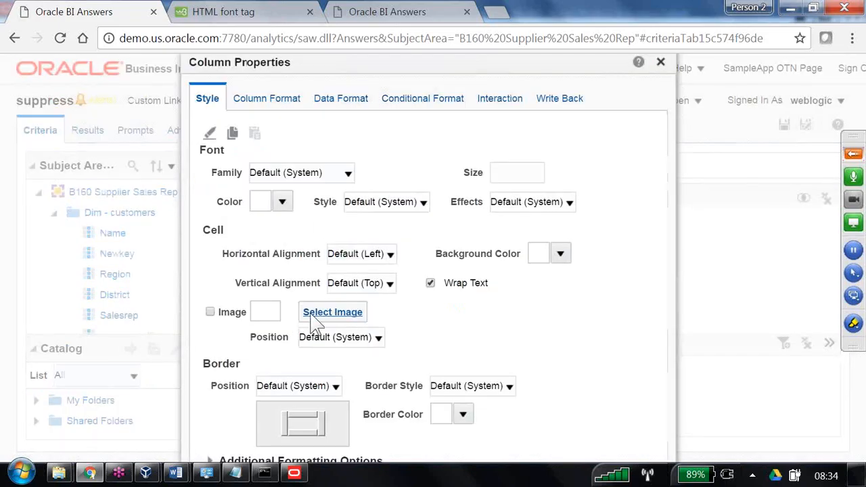
left_click(286, 102)
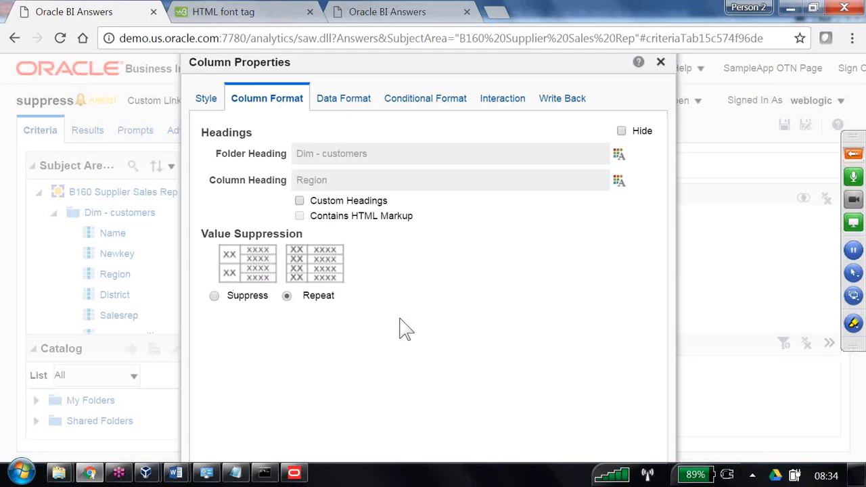
scroll(545, 453, "down", 3)
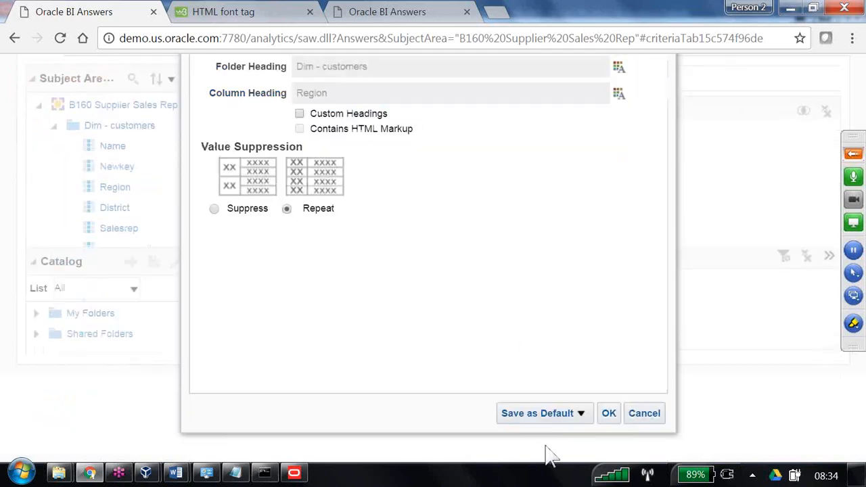
left_click(610, 414)
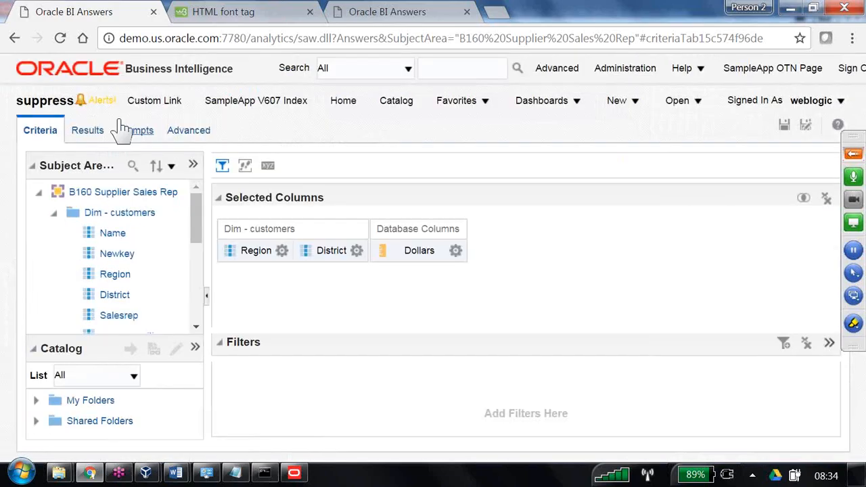
left_click(99, 132)
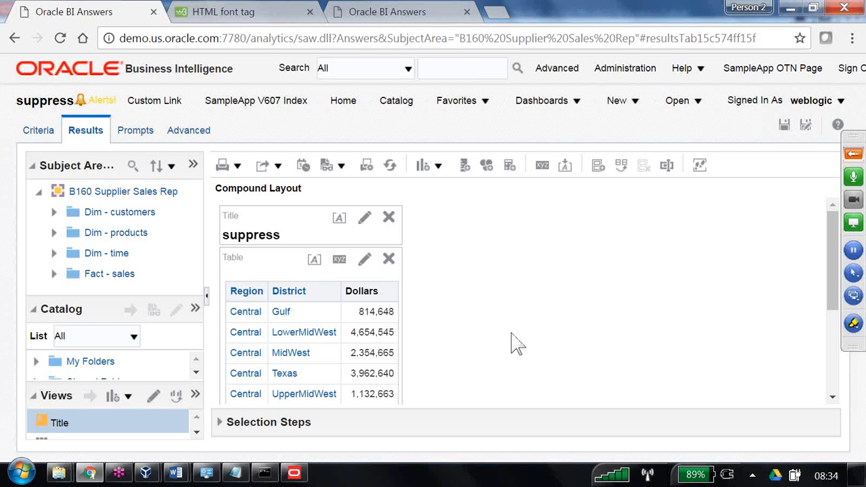
Step: Reopen the Region column's properties and examine the heading, value suppression, hide and data format options, leaving them as they are
left_click(54, 130)
left_click(361, 251)
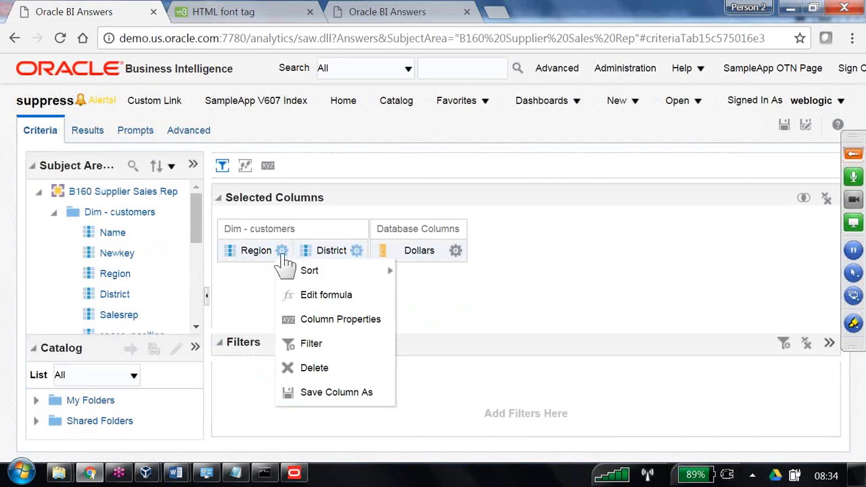
left_click(324, 321)
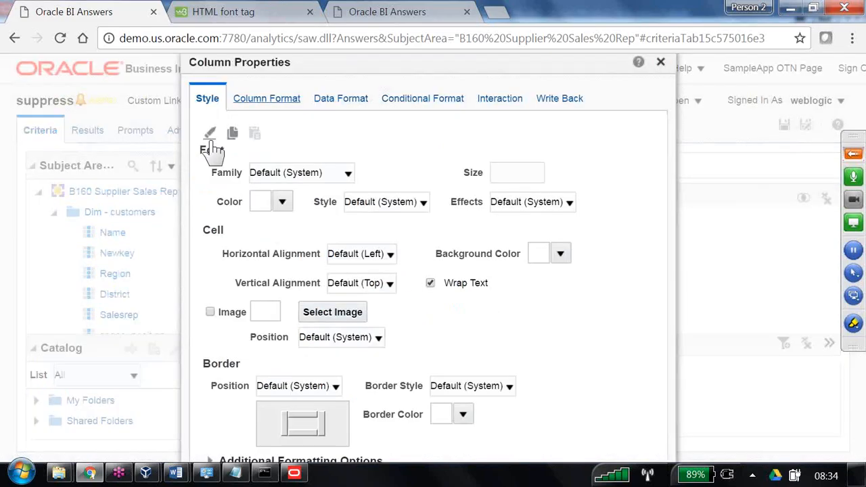
left_click(288, 106)
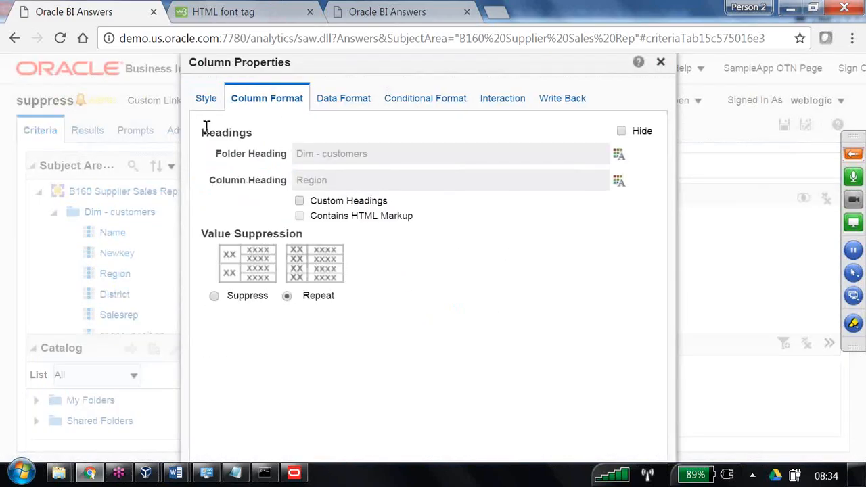
left_click_drag(203, 132, 256, 133)
left_click_drag(206, 233, 302, 233)
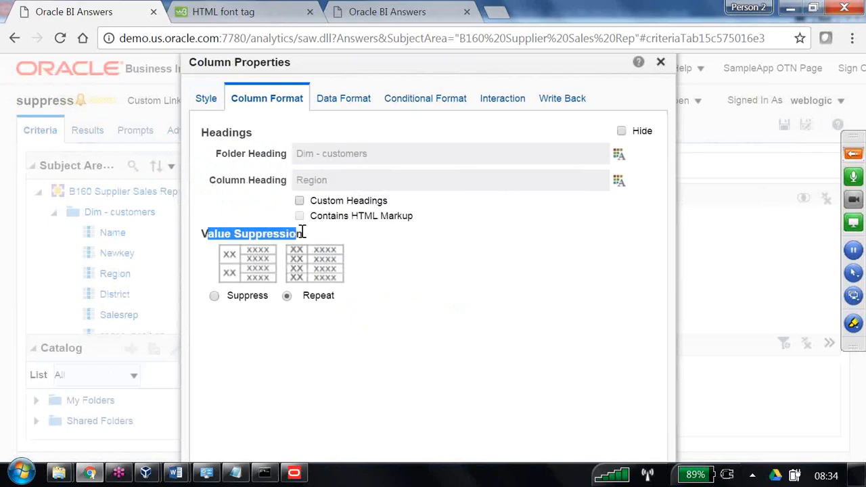
left_click_drag(635, 131, 659, 142)
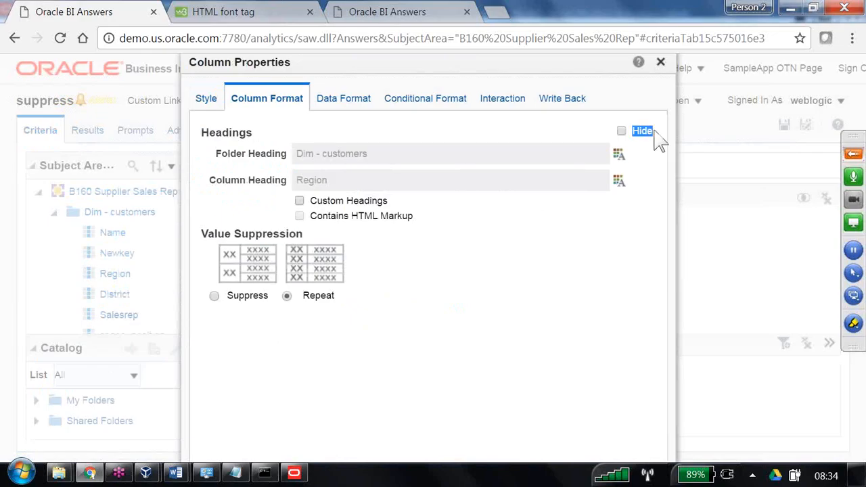
left_click(360, 108)
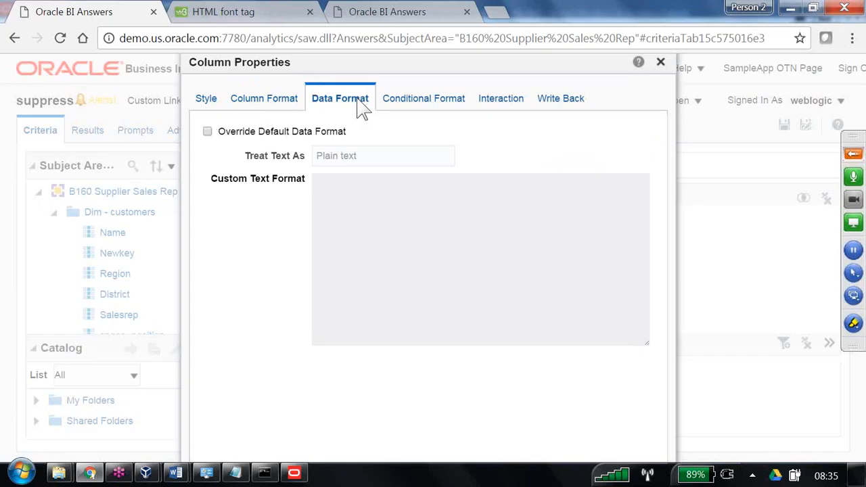
left_click(661, 62)
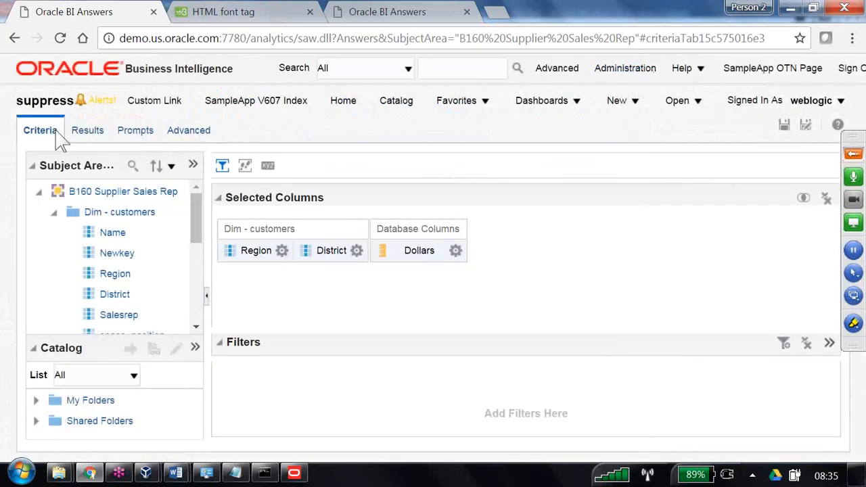
Step: Display the analysis results again and examine how the Region values appear beside each district
left_click(89, 132)
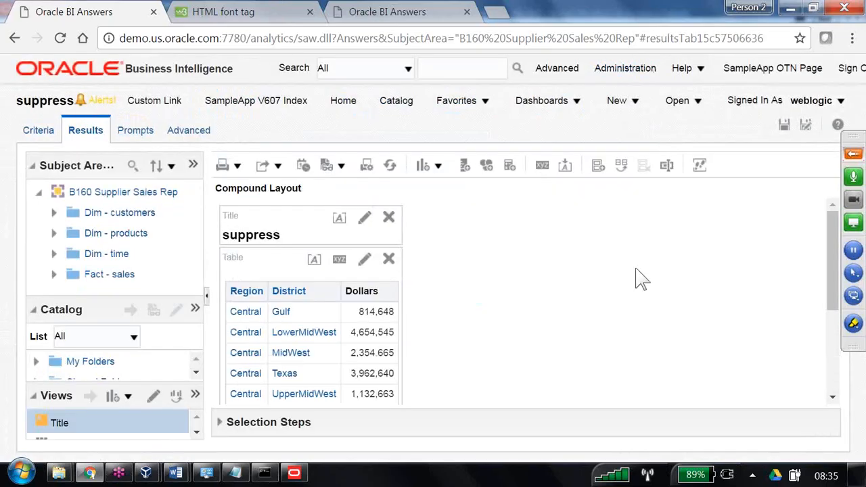
scroll(640, 277, "down", 5)
scroll(641, 277, "up", 5)
scroll(641, 277, "down", 5)
scroll(641, 277, "up", 5)
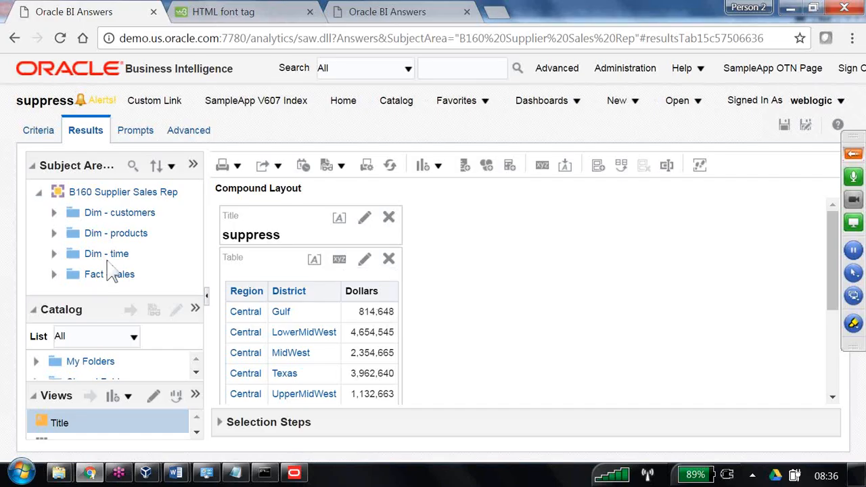
Step: Expand Dim - time in the B160 Supplier Sales Rep subject area and look through its columns for a date column
left_click(55, 255)
scroll(116, 260, "down", 5)
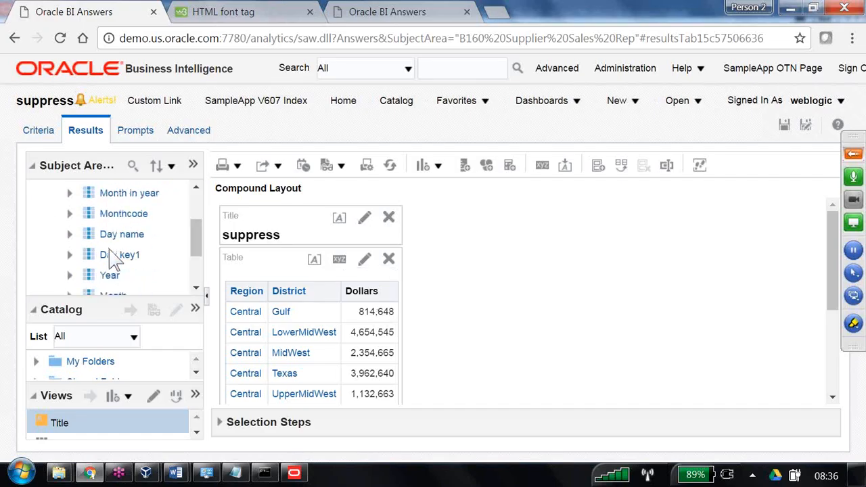
scroll(118, 260, "up", 3)
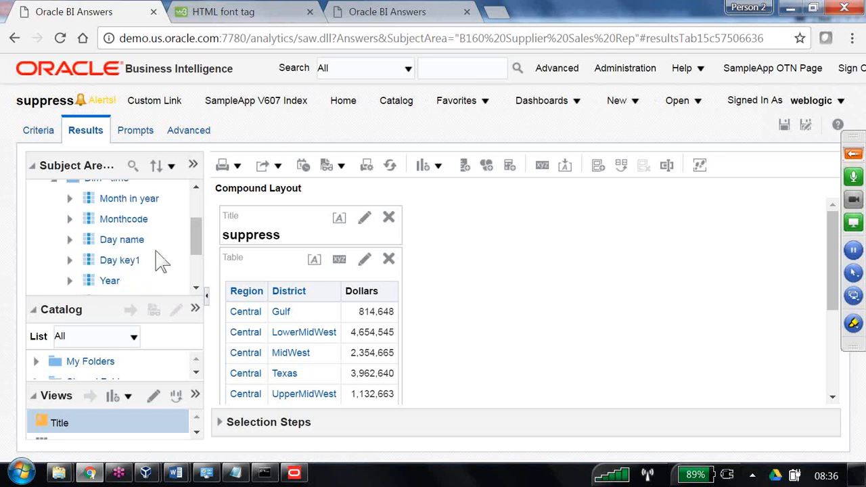
scroll(161, 262, "down", 3)
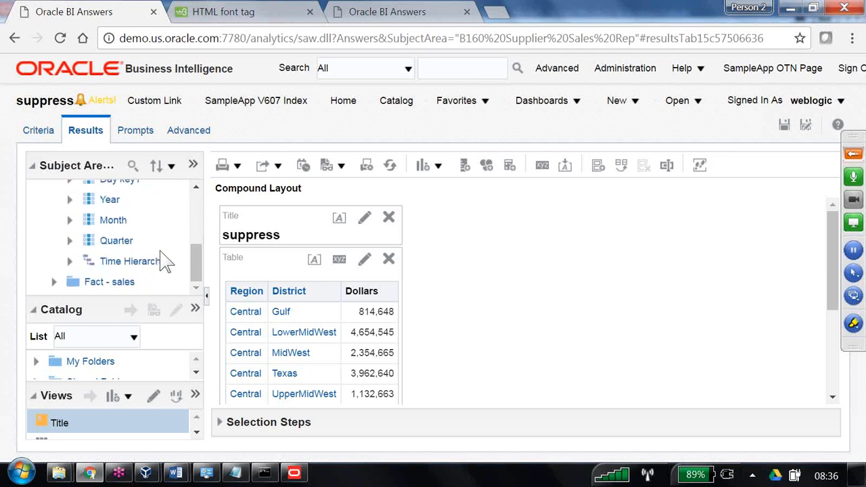
scroll(162, 261, "up", 5)
scroll(165, 262, "down", 3)
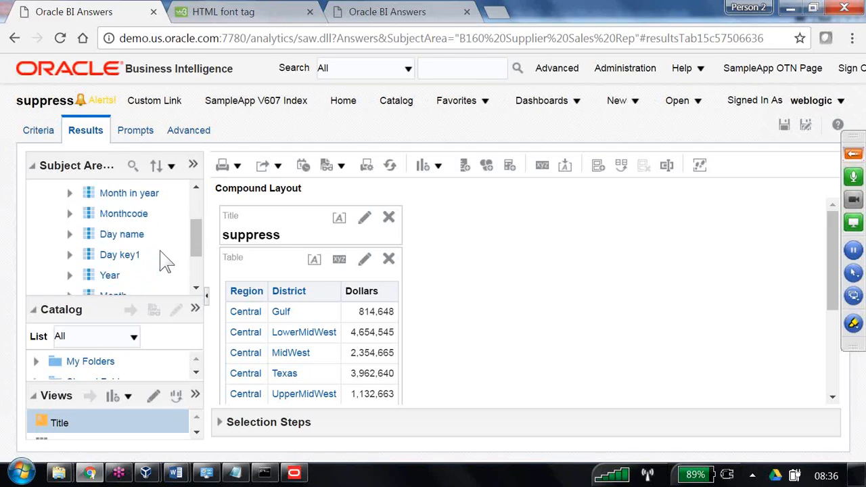
Step: Switch to the Oracle BI Administration Tool and add the physical column FULL_GREGORIAN_DTE from D1_CALENDAR2 to the Dim - time lt logical table
left_click(293, 472)
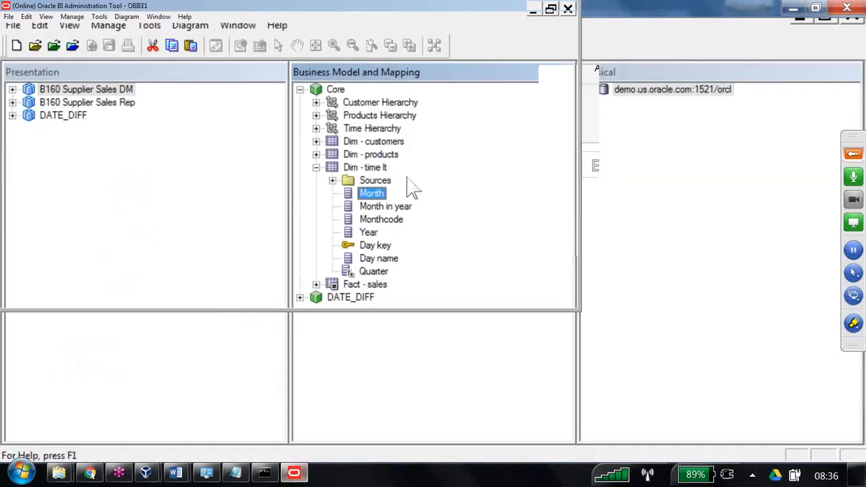
left_click(587, 90)
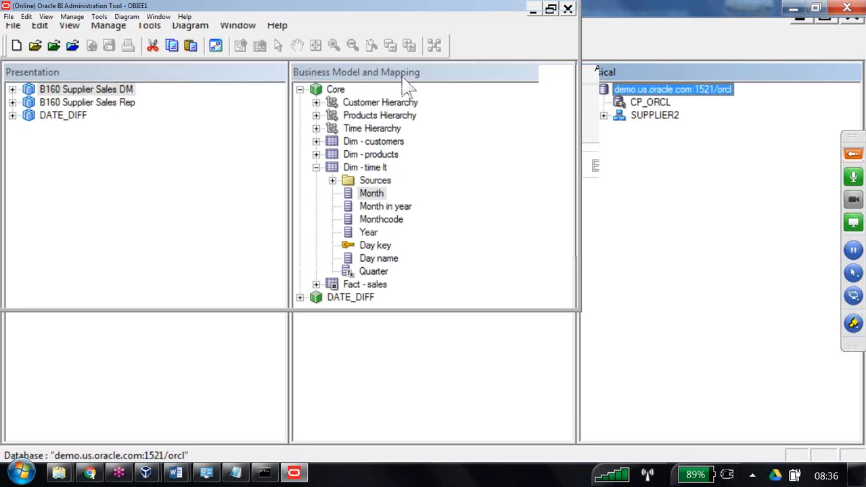
left_click(603, 116)
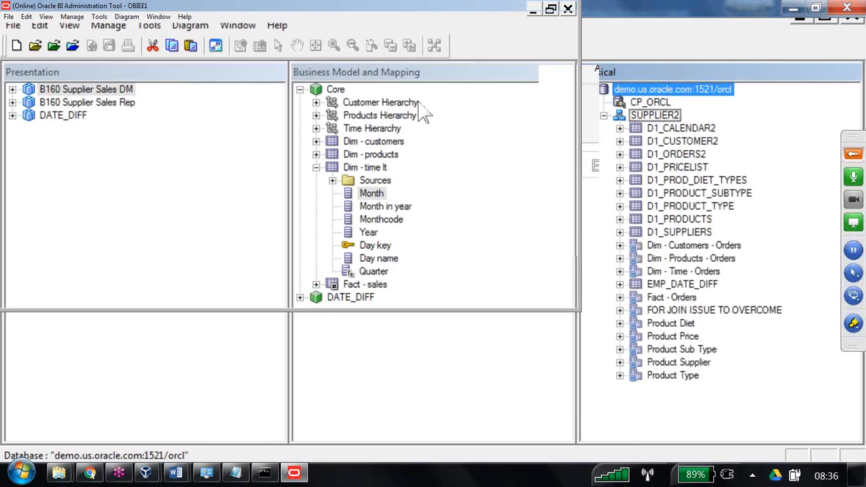
left_click(619, 128)
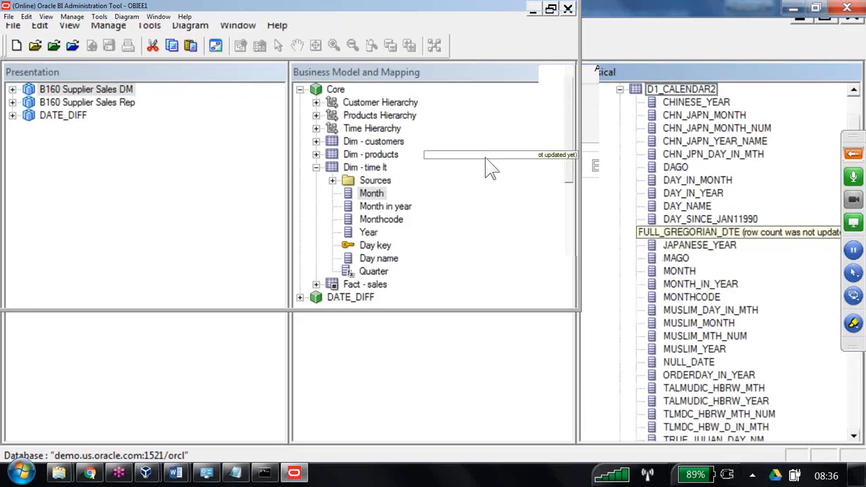
left_click(724, 233)
left_click_drag(484, 162, 254, 118)
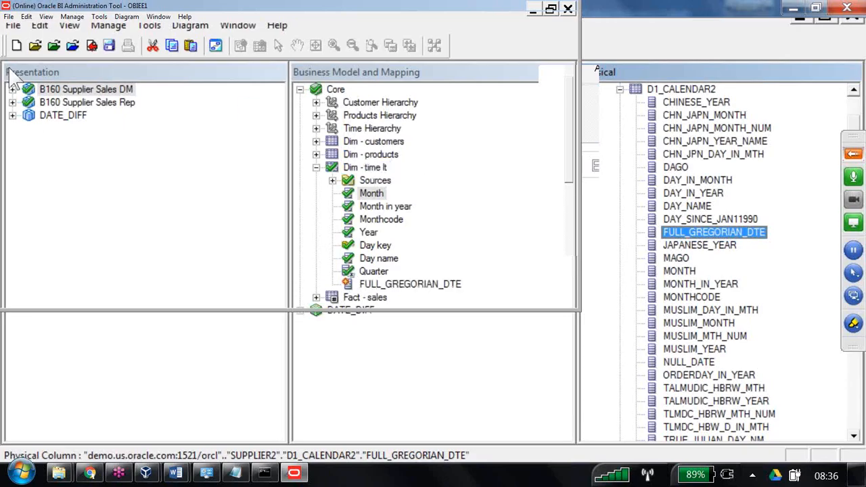
Step: Add FULL_GREGORIAN_DTE to Dim - time in the B160 Supplier Sales Rep presentation layer and save the repository with a global consistency check
left_click(12, 102)
mouse_move(272, 191)
left_mouse_down()
mouse_move(113, 122)
mouse_move(128, 132)
mouse_move(74, 115)
mouse_move(67, 89)
mouse_move(58, 108)
left_mouse_up()
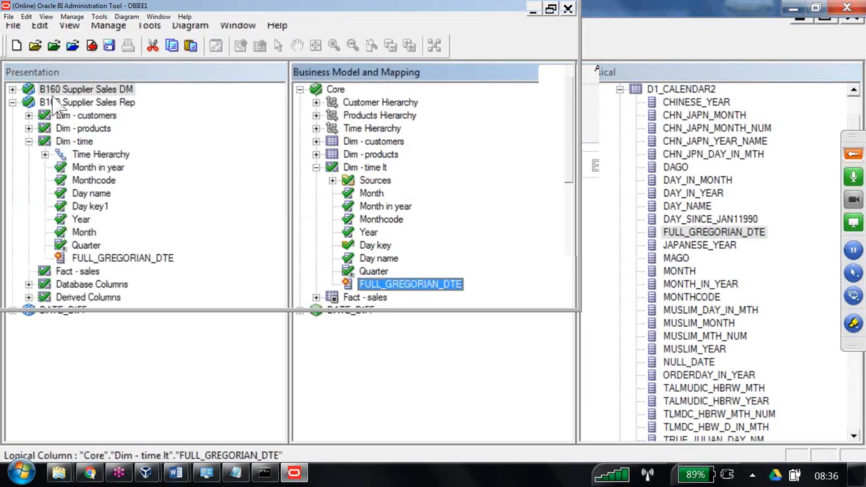
left_click(71, 45)
key("Return")
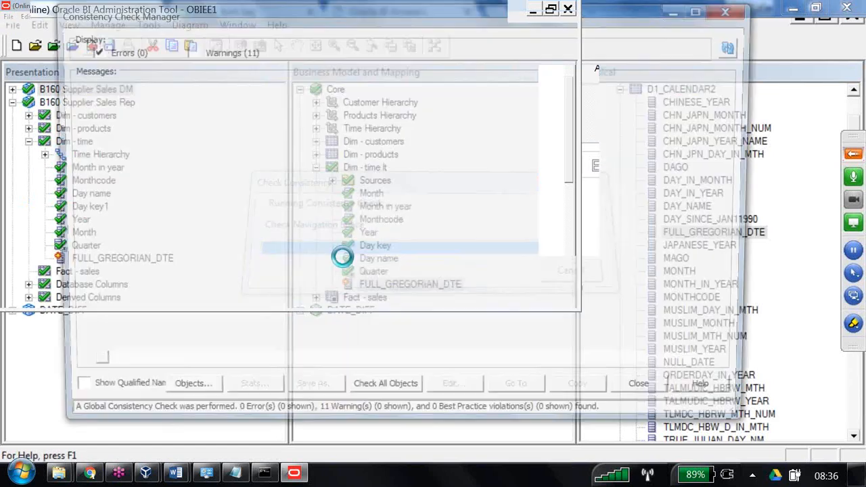
key("Escape")
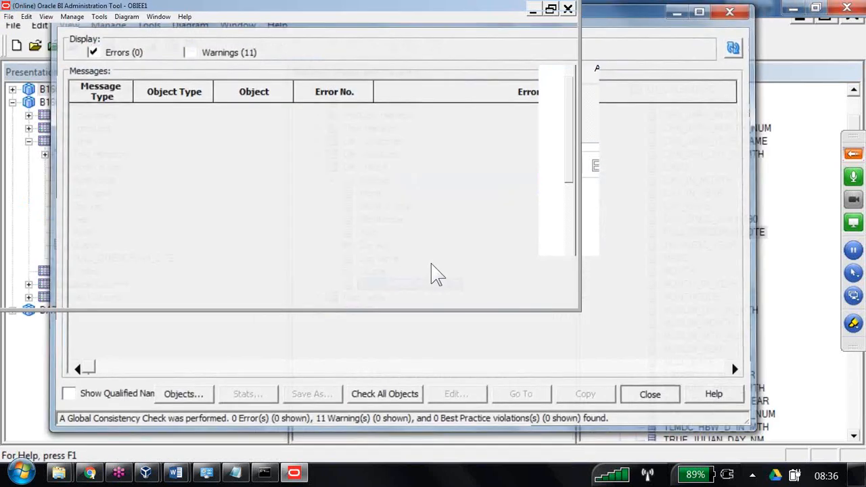
Step: Switch back to Oracle BI Answers in the browser and reload the server metadata for the subject area
left_click(89, 472)
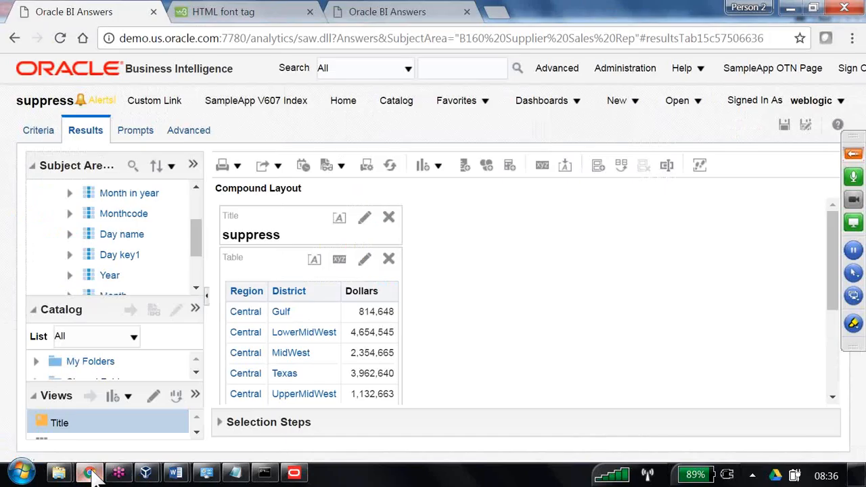
left_click(192, 165)
mouse_move(224, 205)
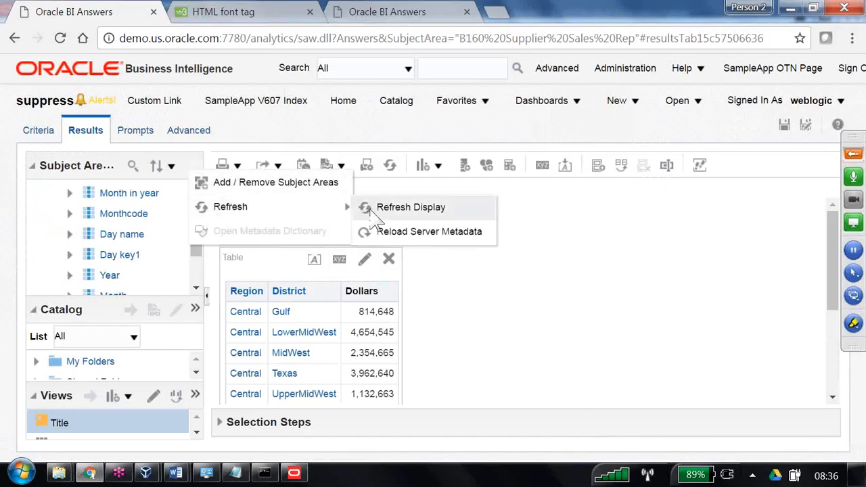
left_click(396, 231)
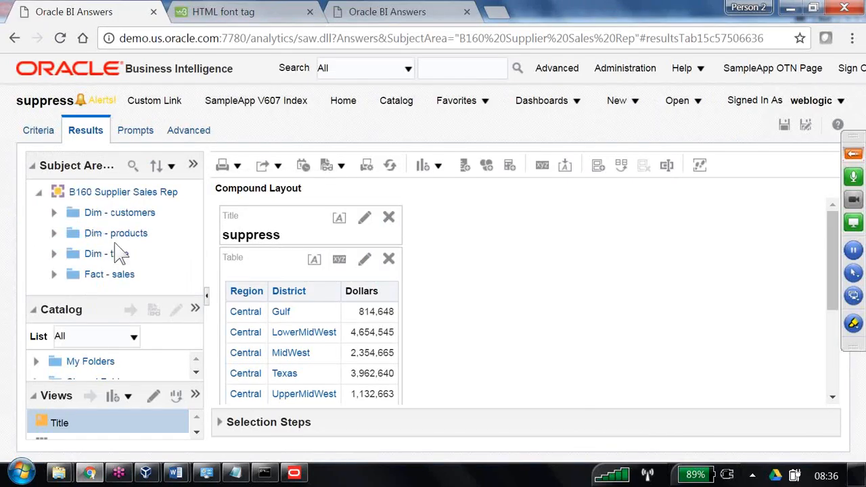
Step: Add FULL_GREGORIAN_DTE from Dim - time to the "suppress" analysis results table and expand the error details
left_click(53, 254)
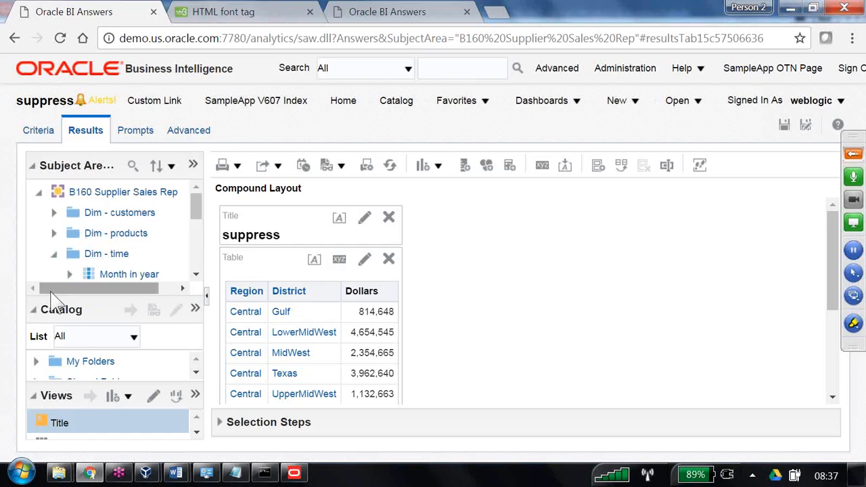
left_click(35, 310)
scroll(102, 273, "down", 3)
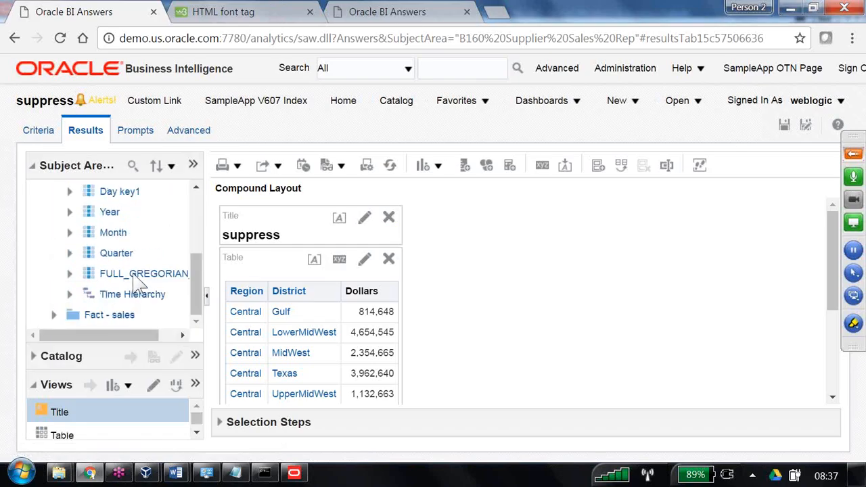
left_click_drag(120, 276, 333, 344)
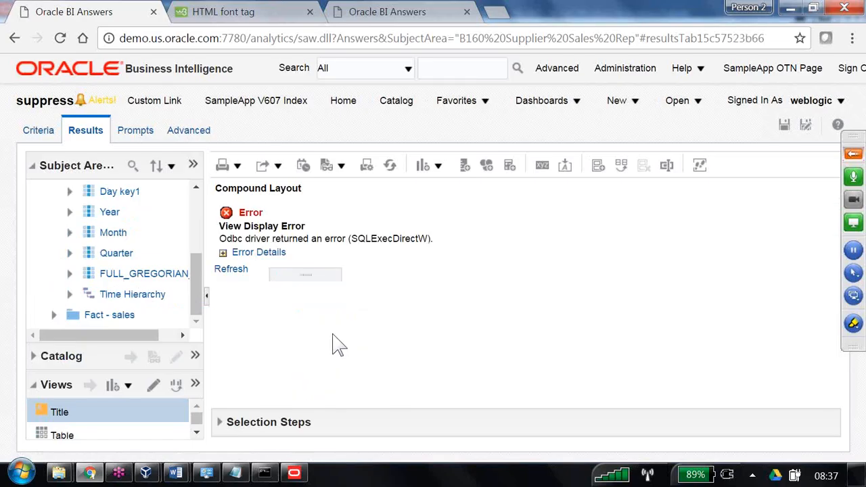
left_click(255, 254)
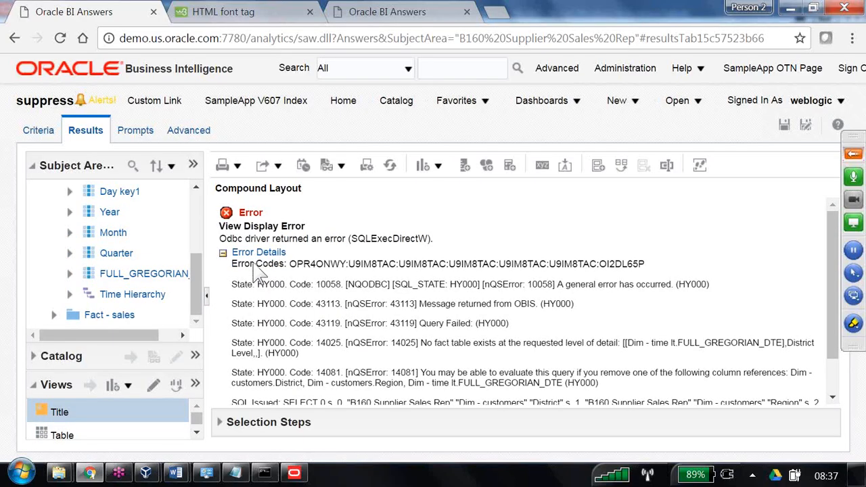
Step: Read the error details of the "suppress" results, including the 14025 and 14081 messages and the issued SQL
scroll(604, 315, "down", 2)
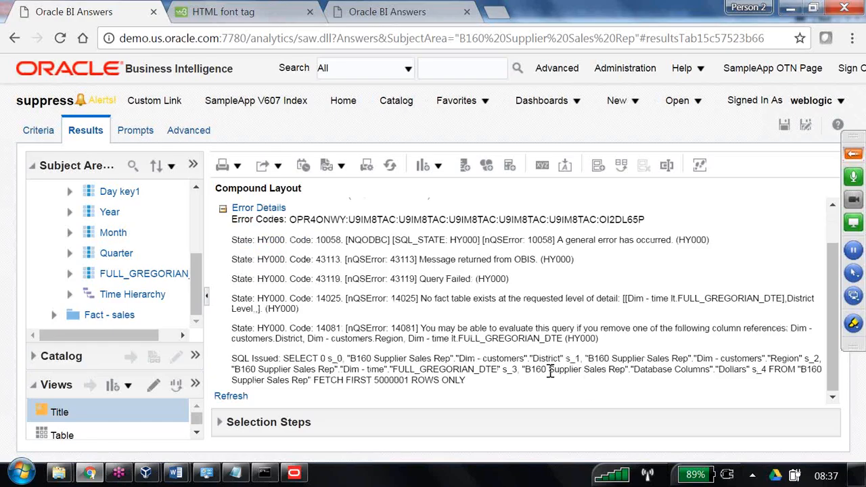
left_click_drag(550, 371, 718, 376)
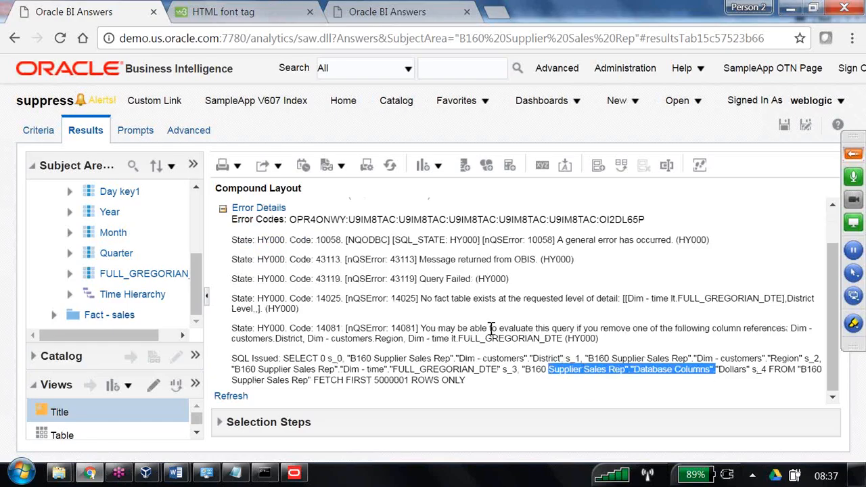
left_click_drag(430, 328, 720, 338)
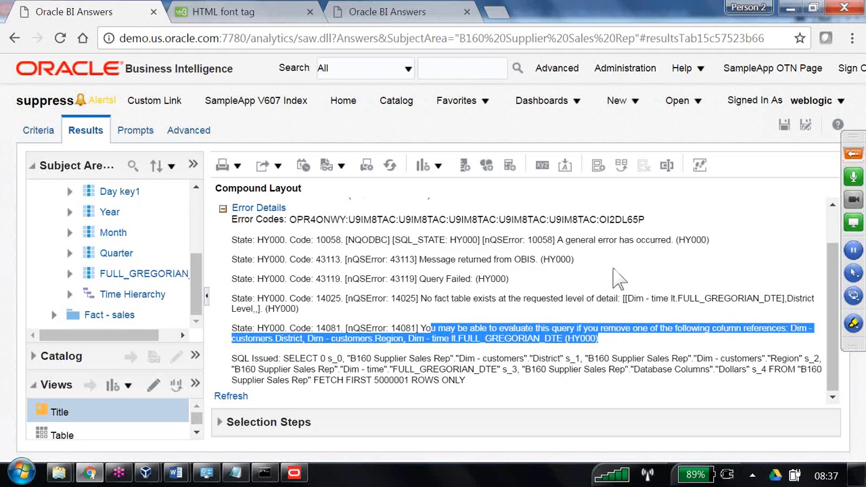
scroll(604, 267, "up", 1)
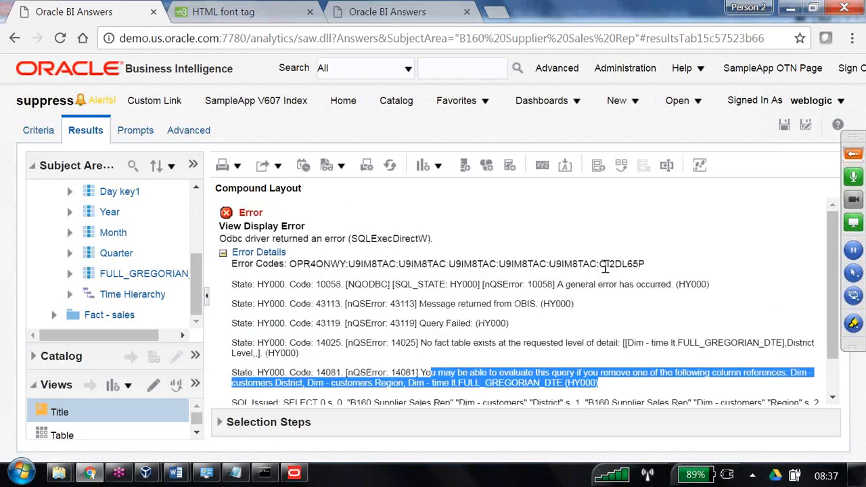
scroll(606, 270, "down", 1)
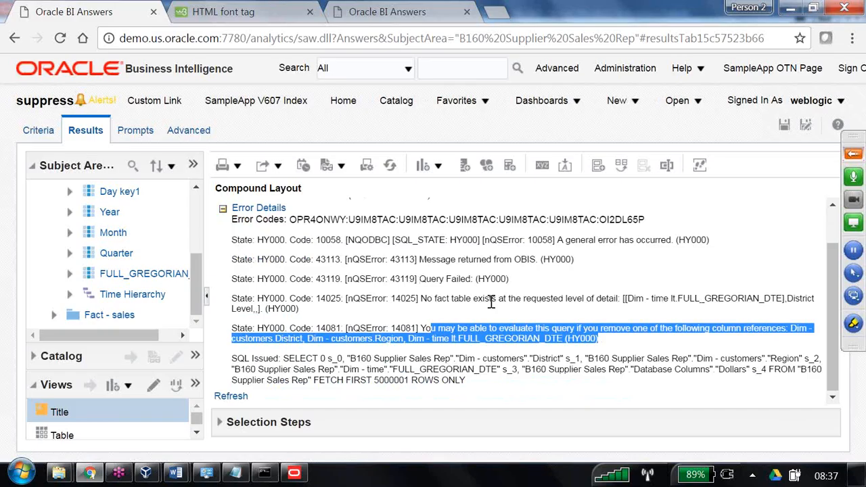
left_click_drag(427, 298, 617, 301)
Step: Remove District and Region from the analysis criteria, and place FULL_GREGORIAN_DTE before Dollars for the results
left_click(39, 132)
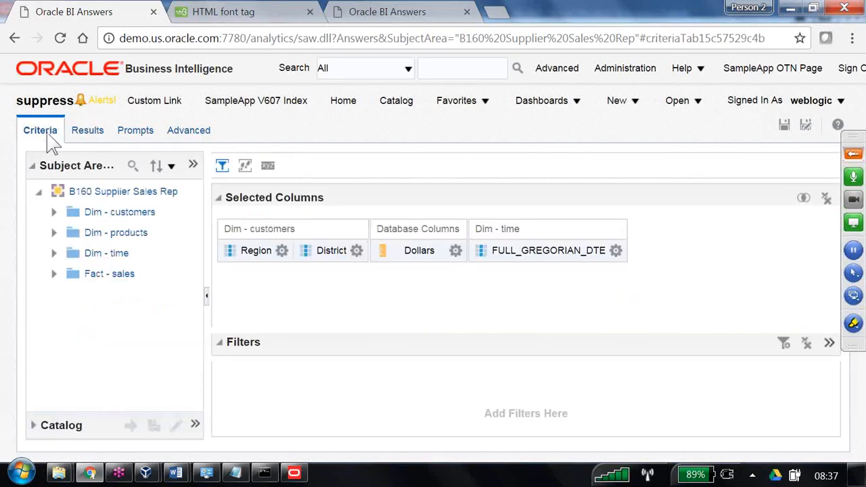
left_click(455, 251)
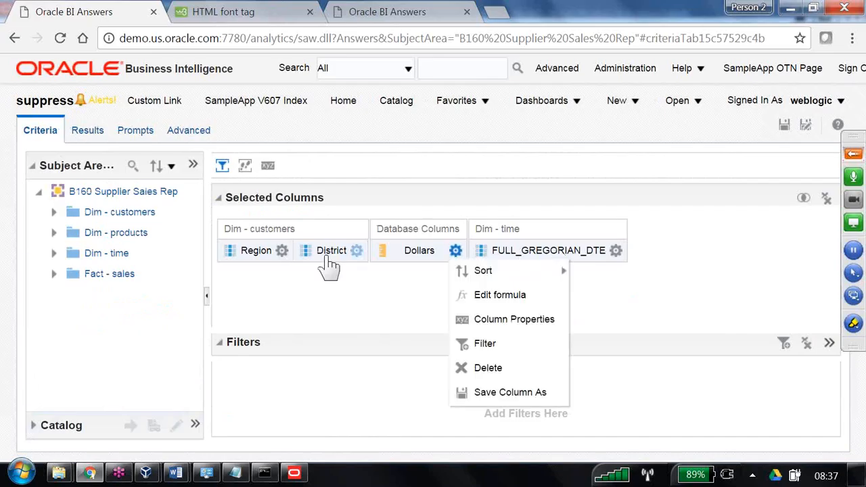
left_click(356, 251)
left_click(388, 367)
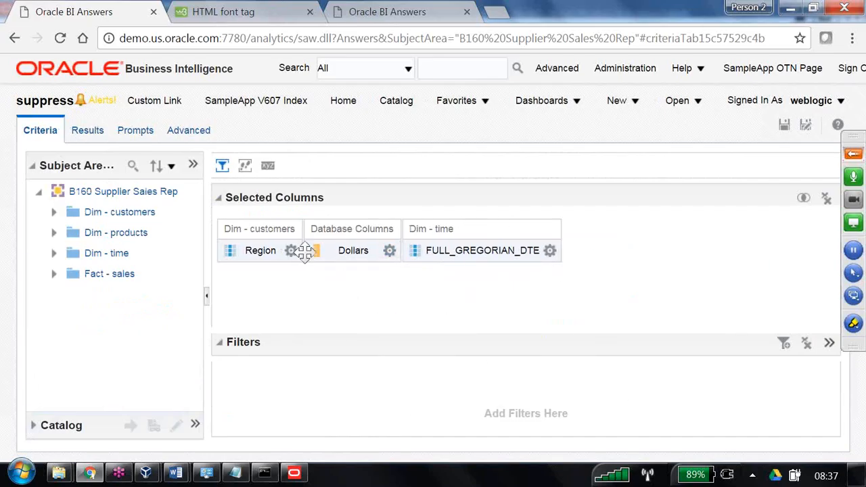
left_click(286, 250)
left_click(355, 367)
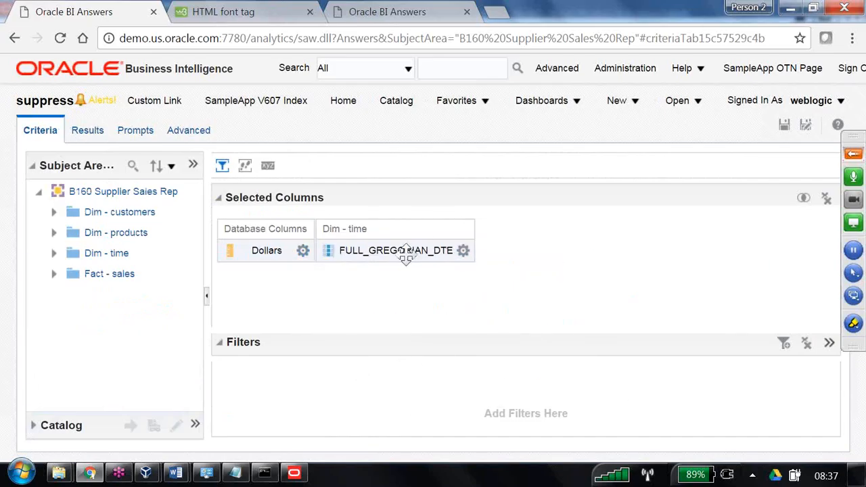
left_click_drag(406, 256, 243, 268)
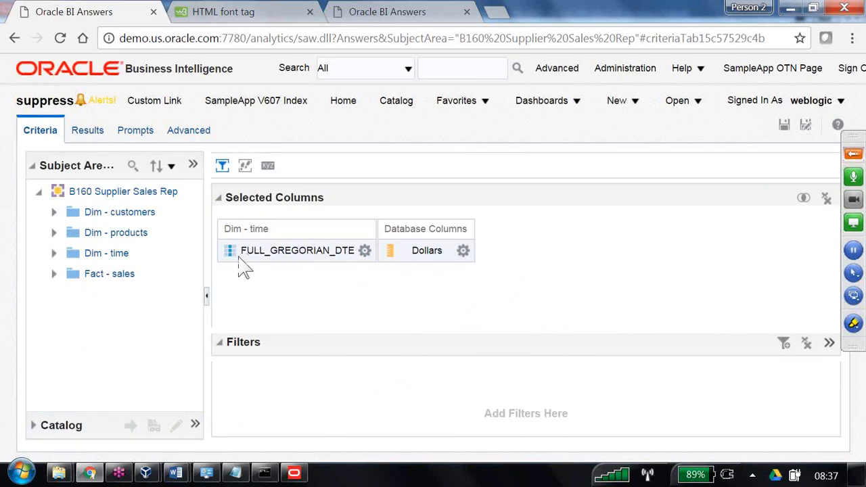
left_click(90, 134)
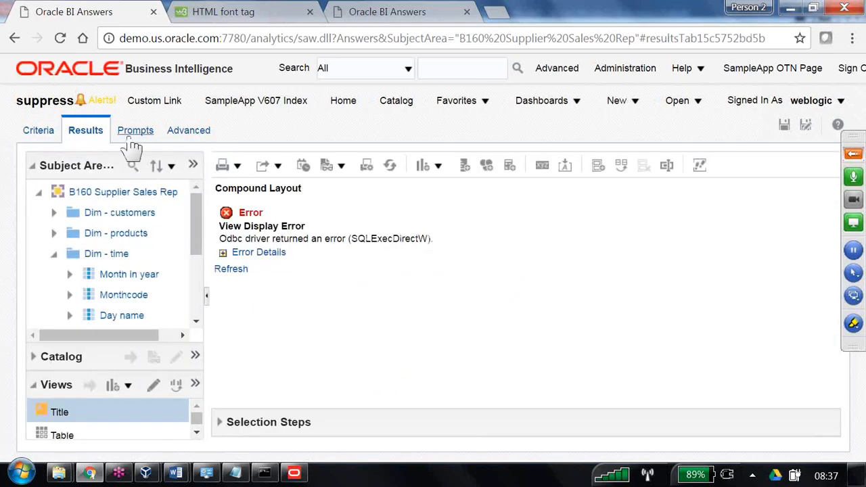
Step: Switch to the Oracle BI Administration Tool and map FULL_GREGORIAN_DTE from the Dim - Time - Orders alias to the logical FULL_GREGORIAN_DTE in Dim - time lt
left_click(293, 473)
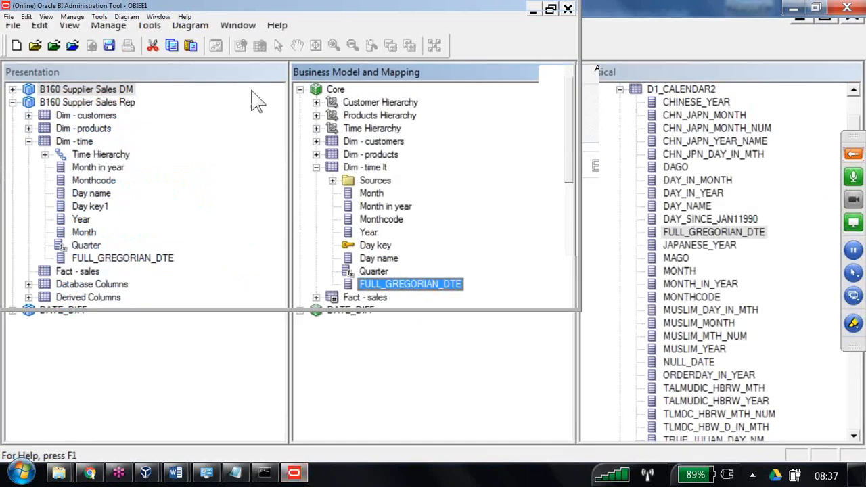
left_click(332, 180)
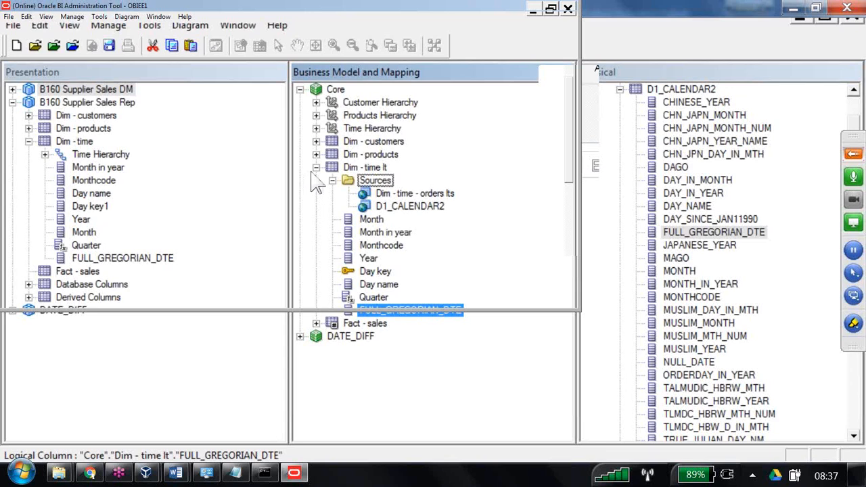
left_click(619, 90)
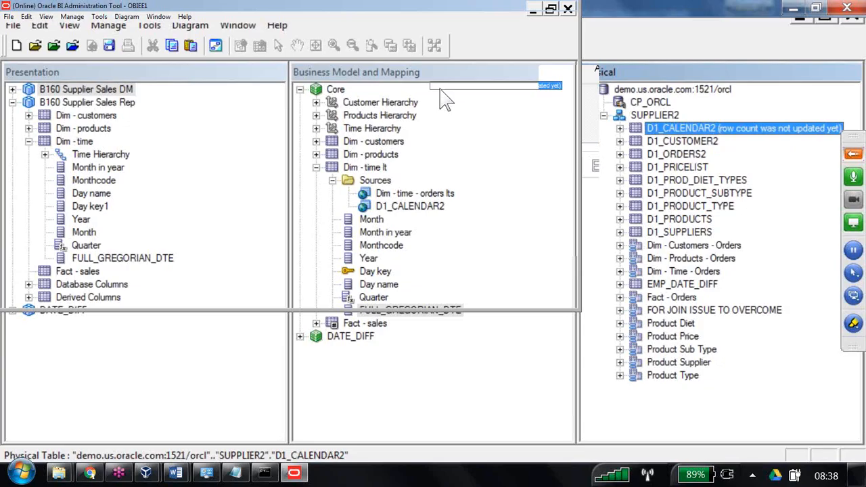
left_click_drag(445, 100, 427, 206)
left_click(620, 272)
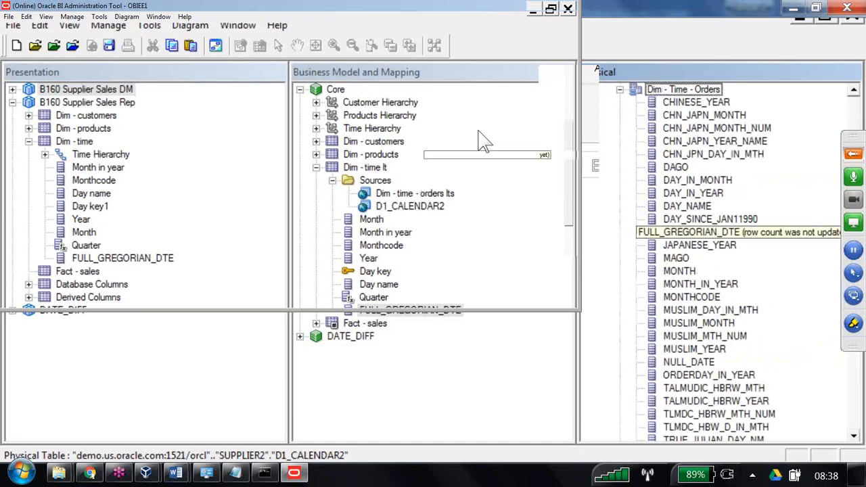
left_click(412, 311)
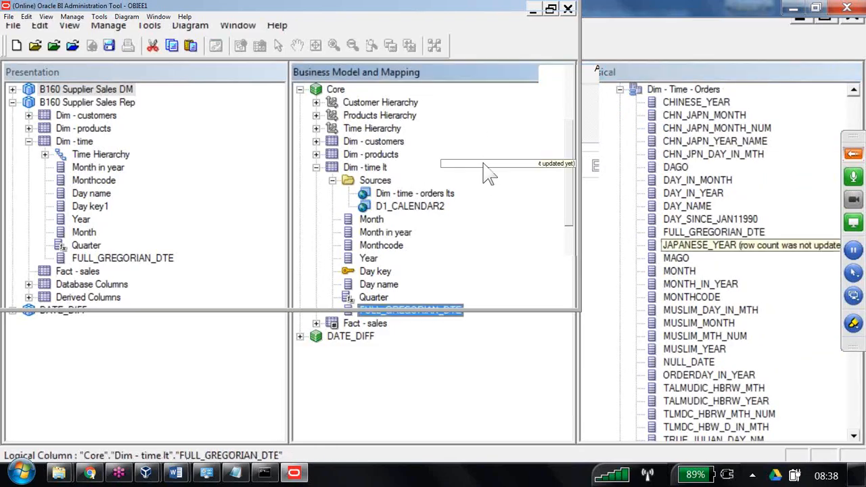
left_click(690, 232)
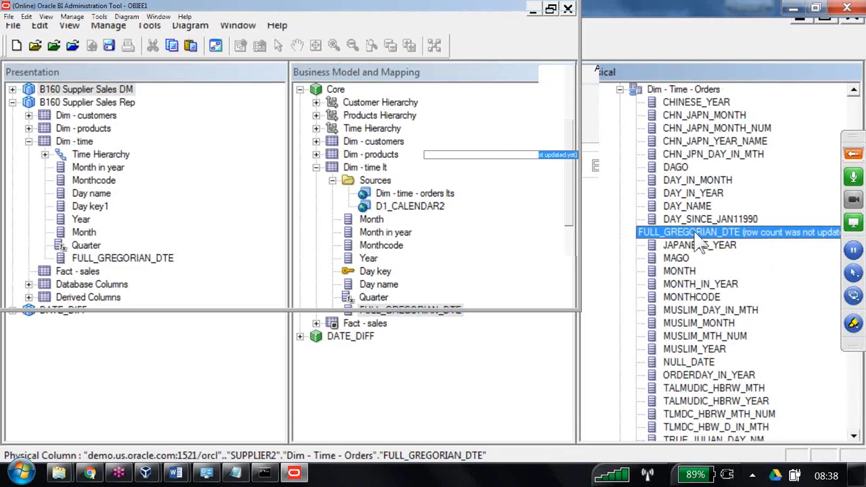
left_click_drag(698, 245, 441, 171)
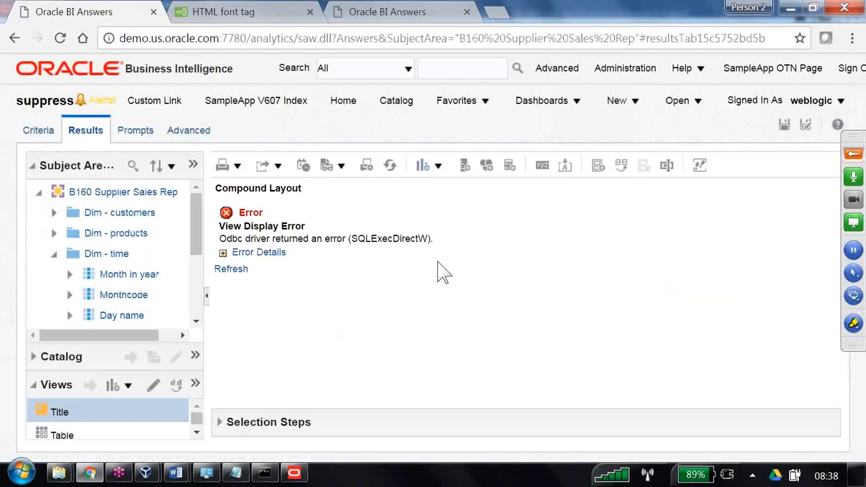
Step: Review the error details of the results in the browser, and delete the D1_CALENDAR2 source from Dim - time lt in the Administration Tool
left_click(309, 253)
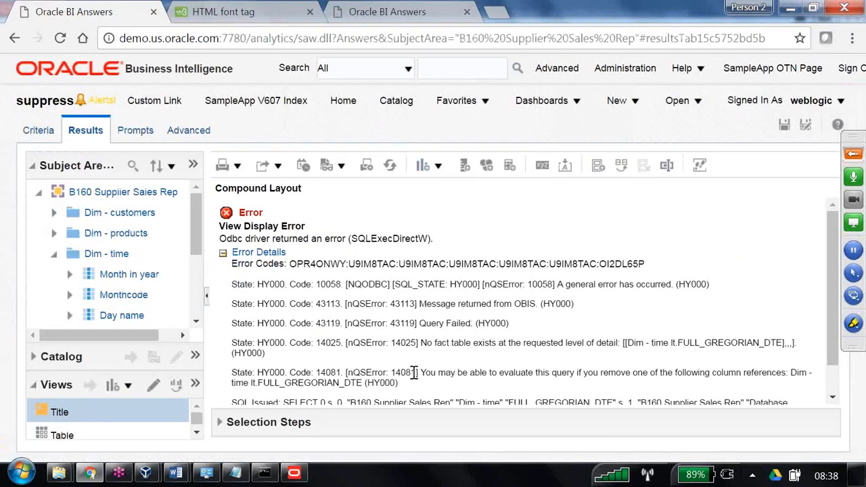
left_click_drag(420, 342, 612, 349)
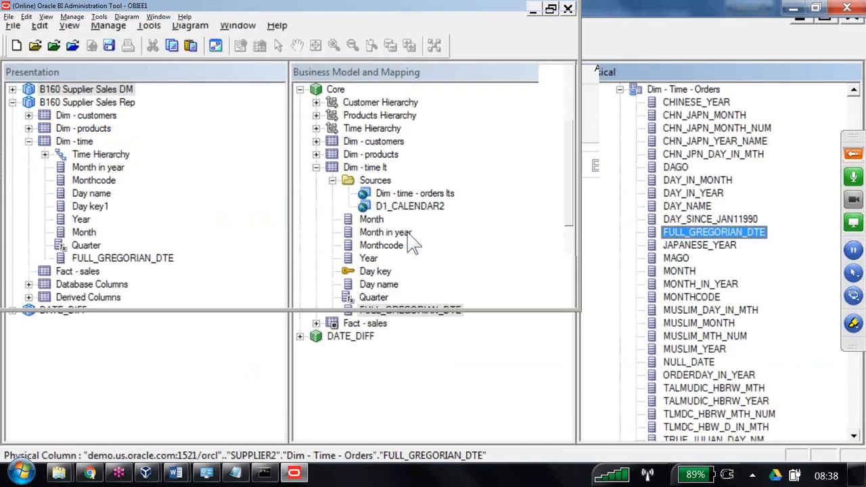
left_click_drag(411, 243, 292, 135)
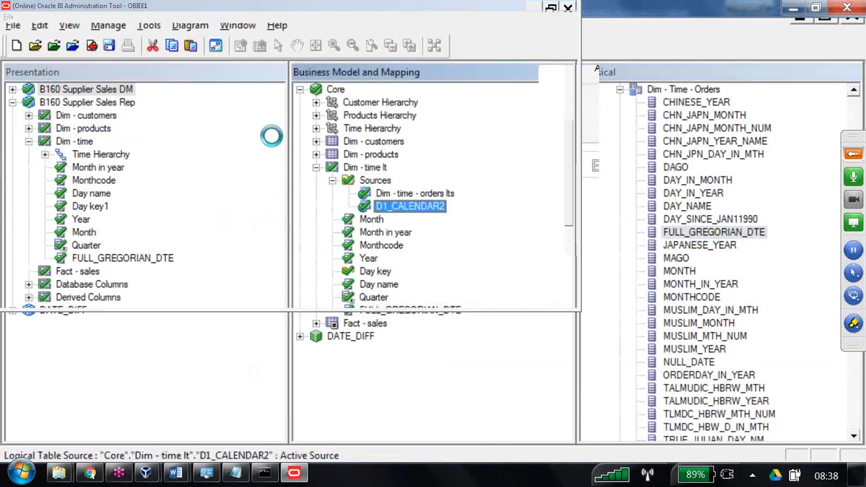
key("Delete")
key("Return")
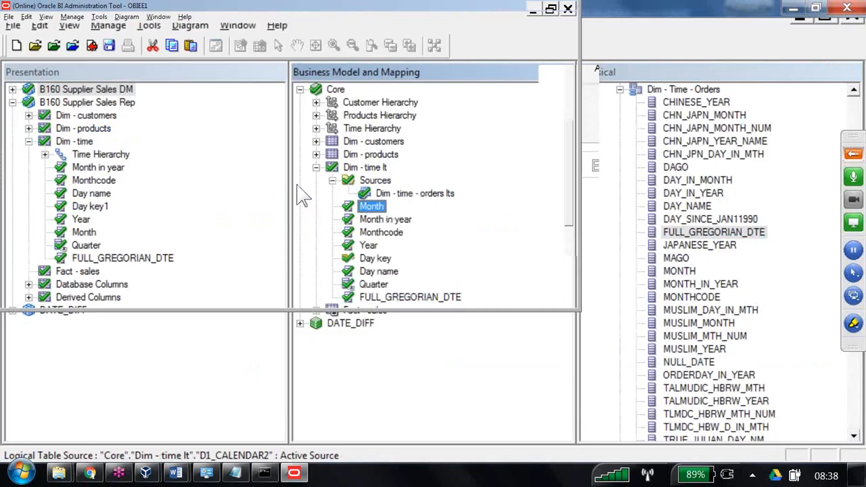
Step: Check in the repository changes and save them with a global consistency check
left_click(92, 46)
key("Return")
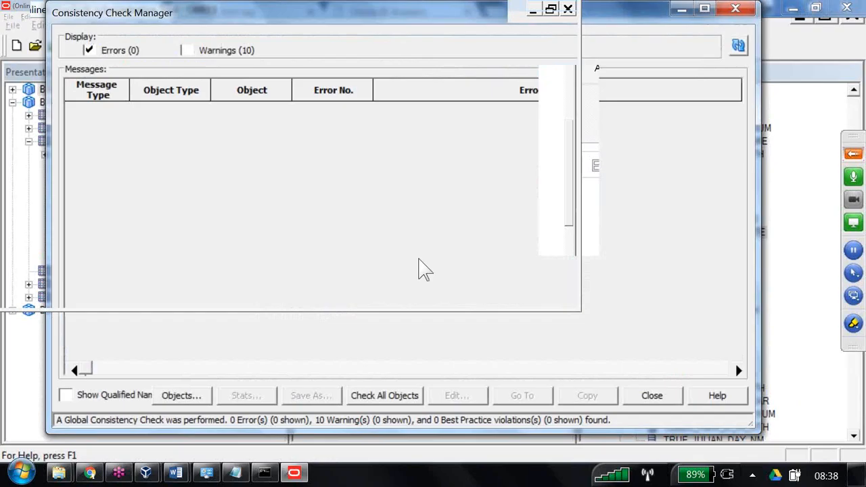
key("Return")
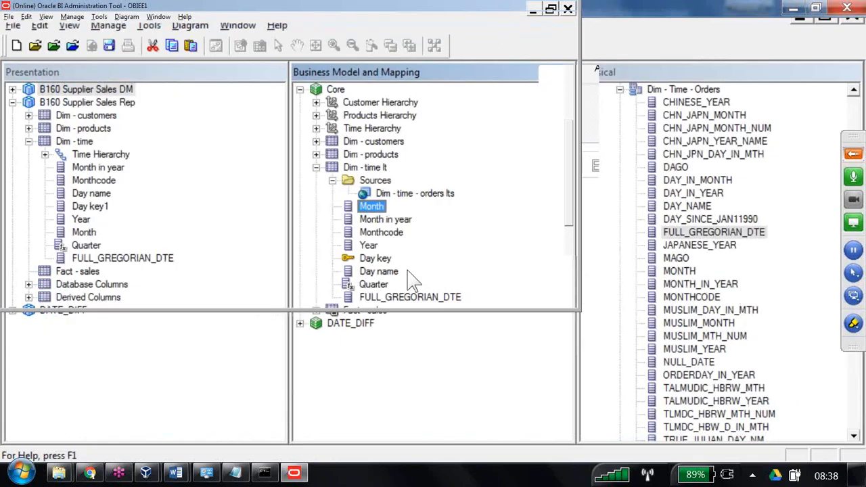
Step: Switch back to Oracle BI Answers, reload the server metadata, and refresh the results to view the FULL_GREGORIAN_DTE and Dollars table
key("alt+Tab")
left_click(191, 166)
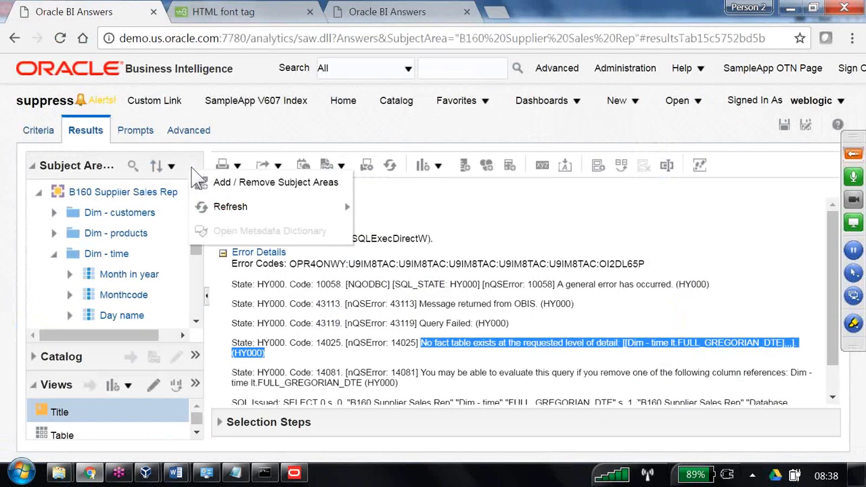
mouse_move(261, 210)
left_click(406, 230)
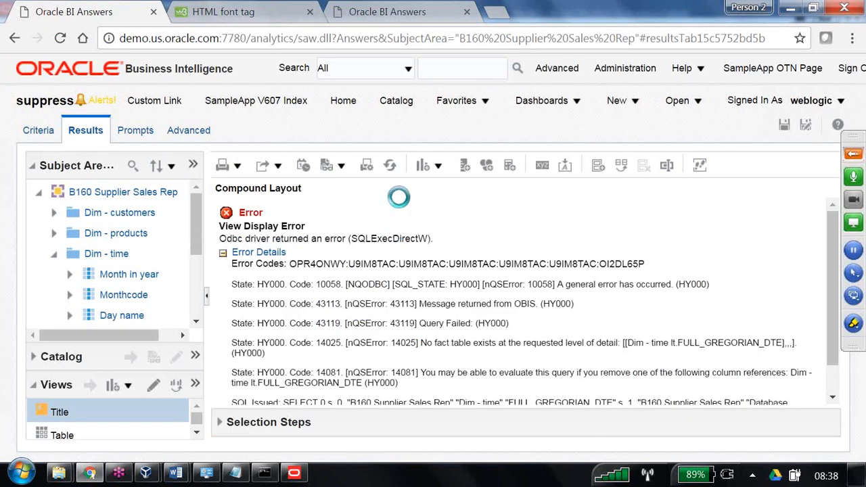
left_click(392, 169)
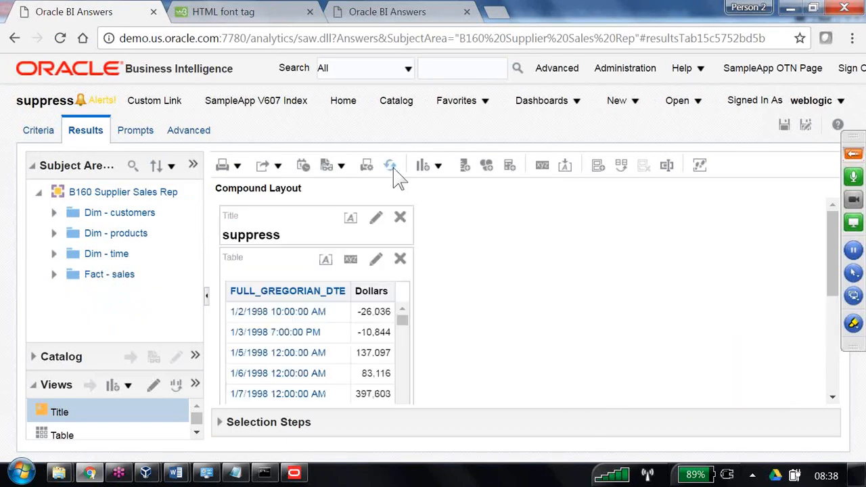
scroll(433, 308, "down", 2)
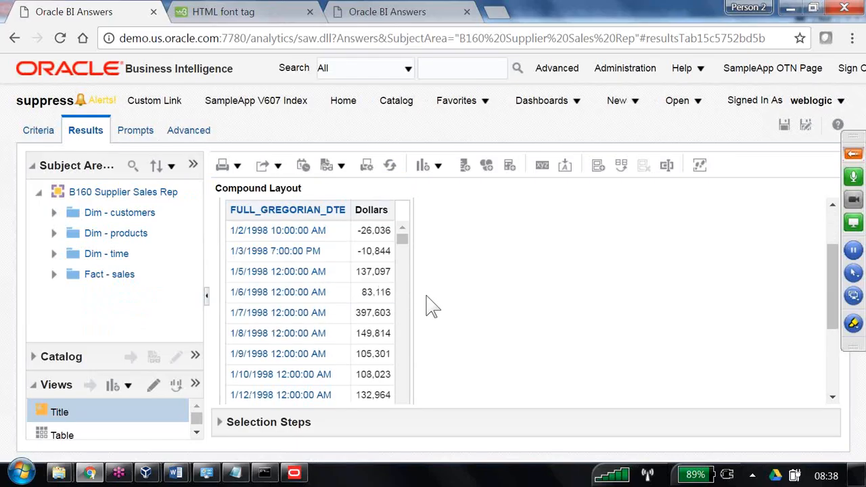
scroll(294, 310, "down", 4)
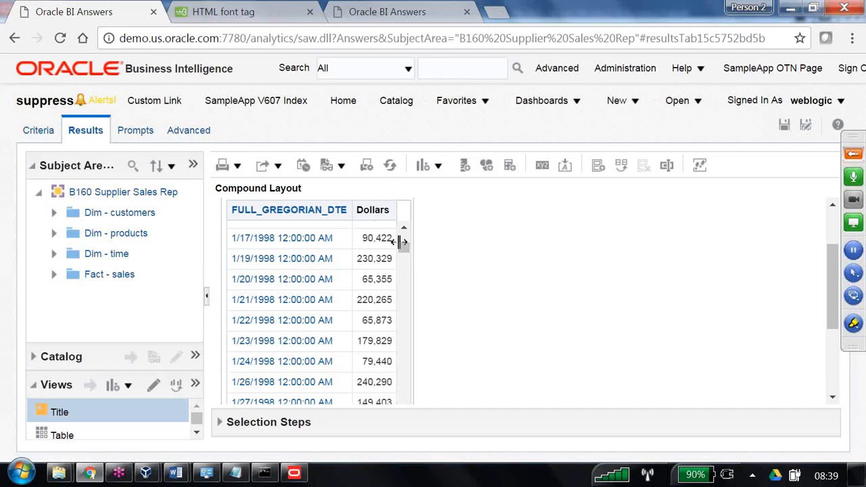
Step: Override the Dollars column's default data format to treat numbers as Currency with the symbol $ English - United States
left_click(48, 137)
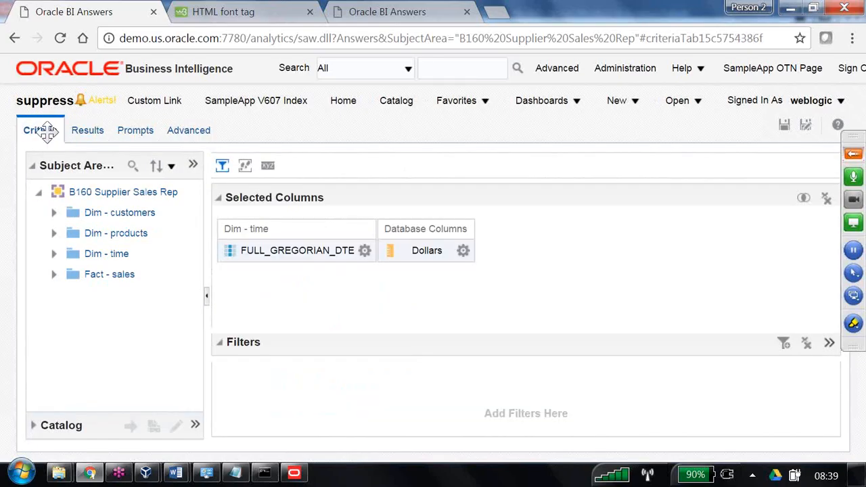
left_click(462, 255)
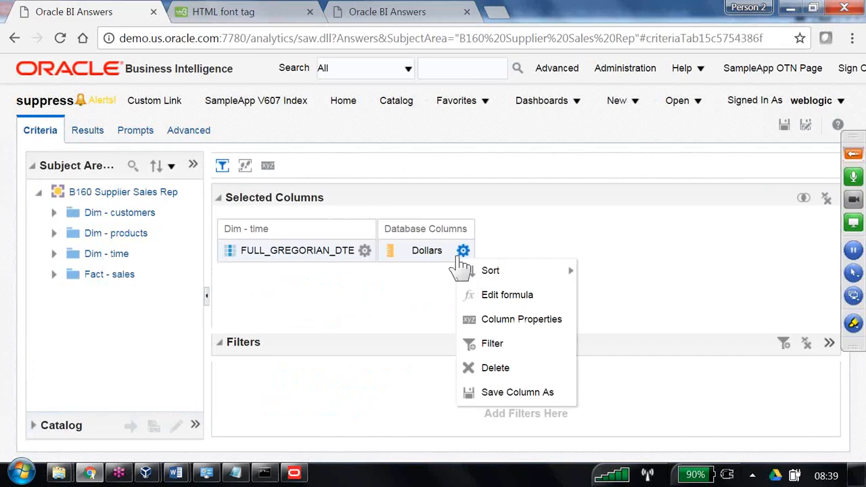
left_click(507, 320)
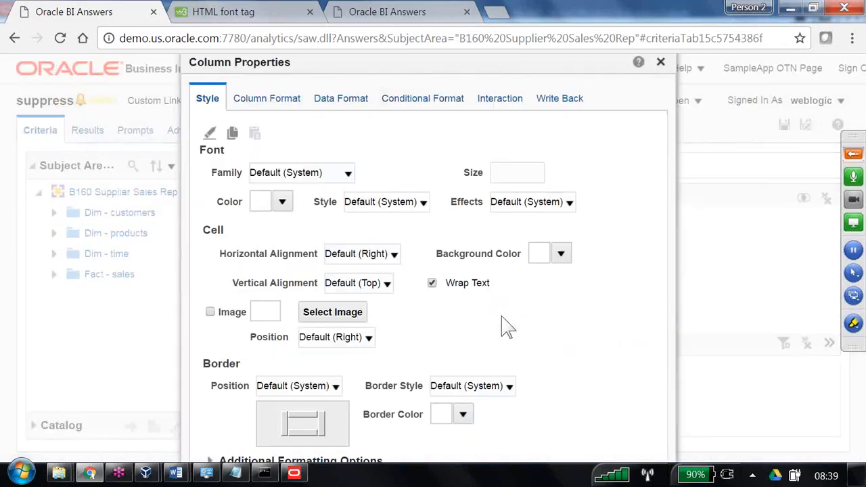
left_click(344, 107)
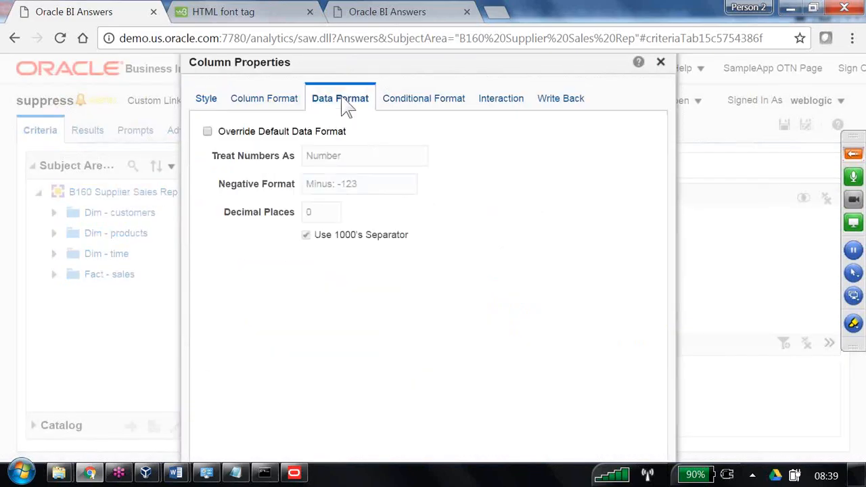
left_click(209, 133)
left_click(425, 157)
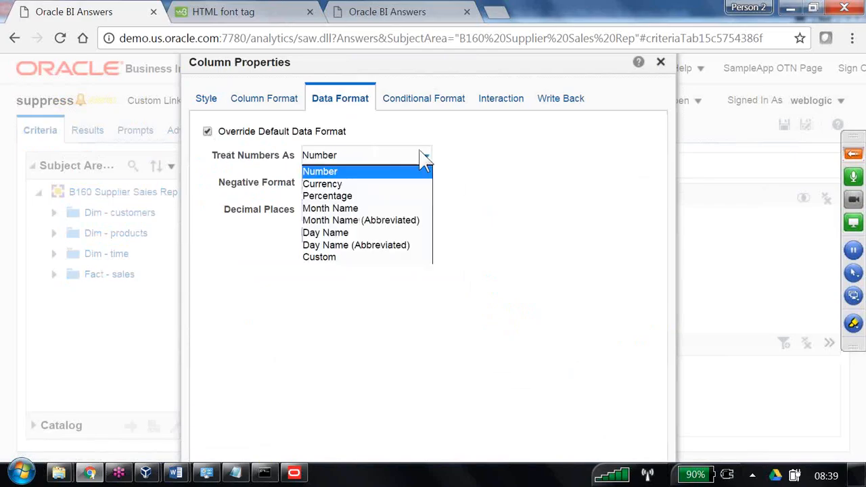
left_click(359, 184)
left_click(363, 184)
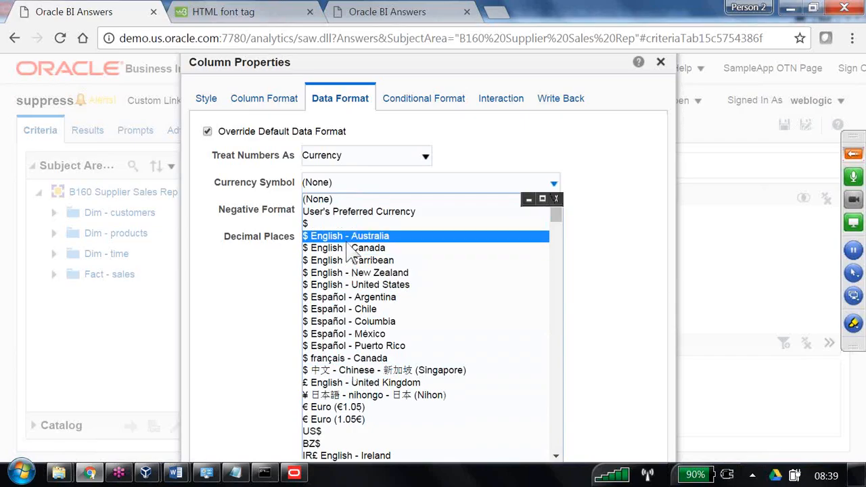
left_click(371, 288)
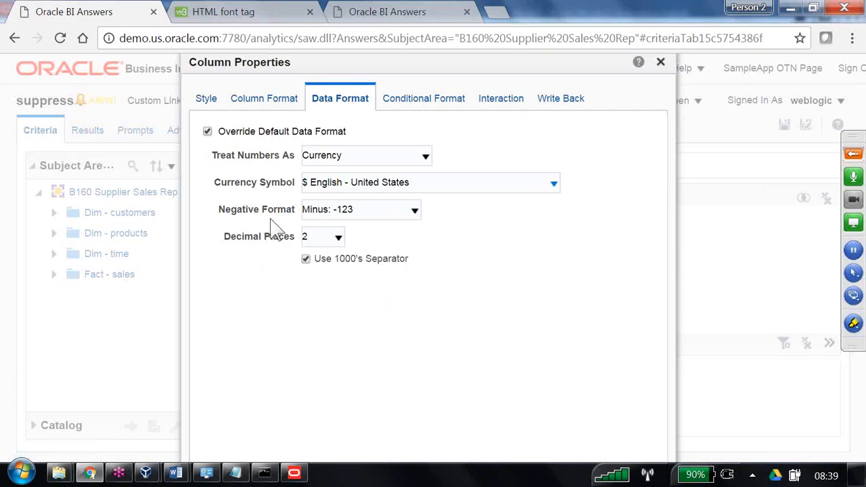
Step: Set the Dollars negative format to Parentheses (red): (123), apply the column properties, and view the results
left_click(415, 211)
left_click(376, 263)
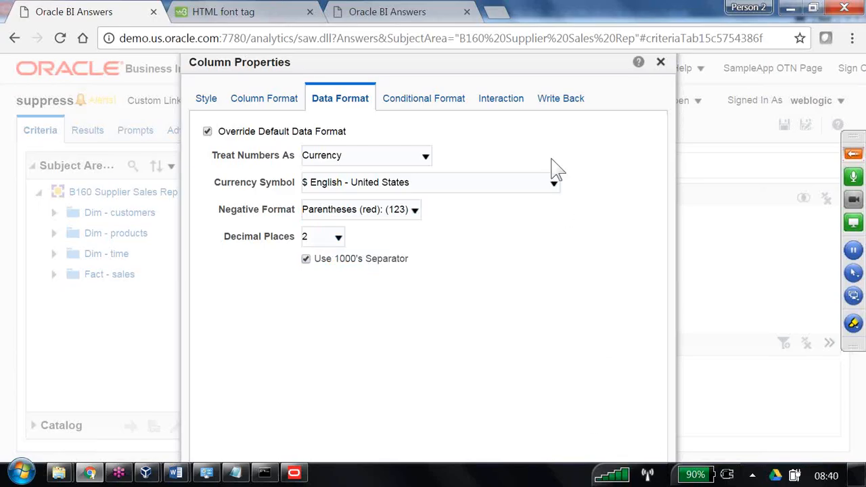
key("F11")
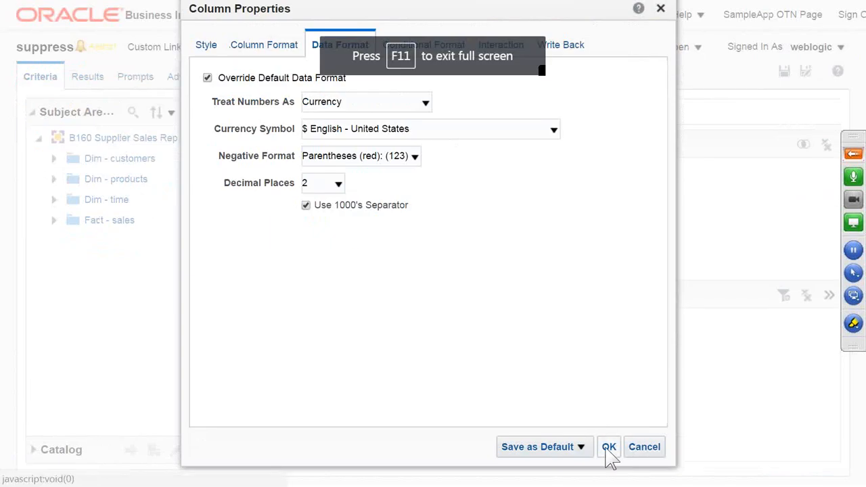
left_click(608, 448)
left_click(88, 78)
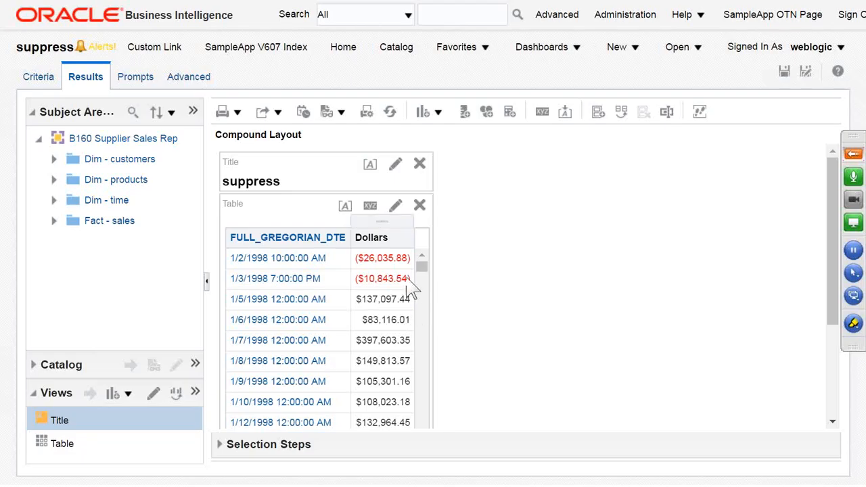
Step: Override the FULL_GREGORIAN_DTE column's default data format with the date format 08-Jun-03 7:34:57 AM and view the results
left_click(39, 77)
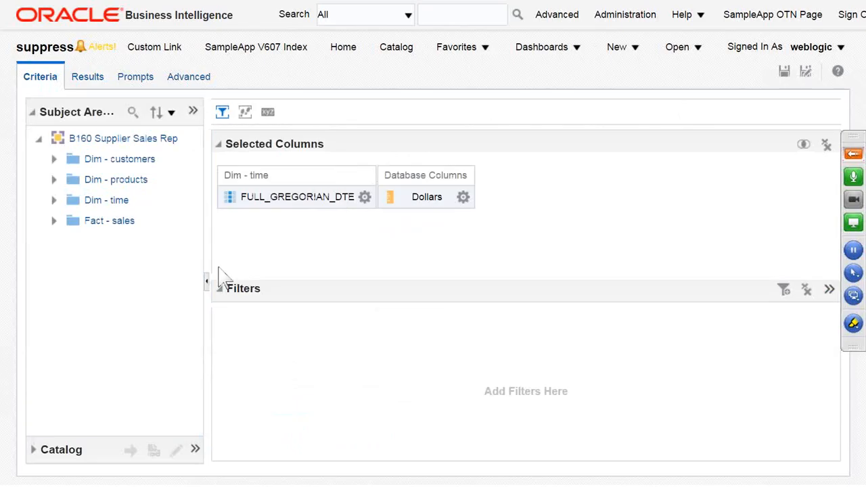
left_click(364, 198)
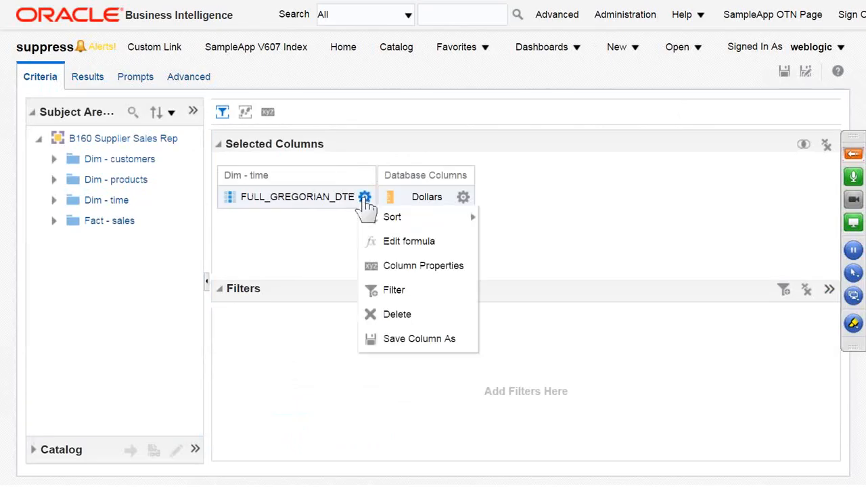
left_click(416, 270)
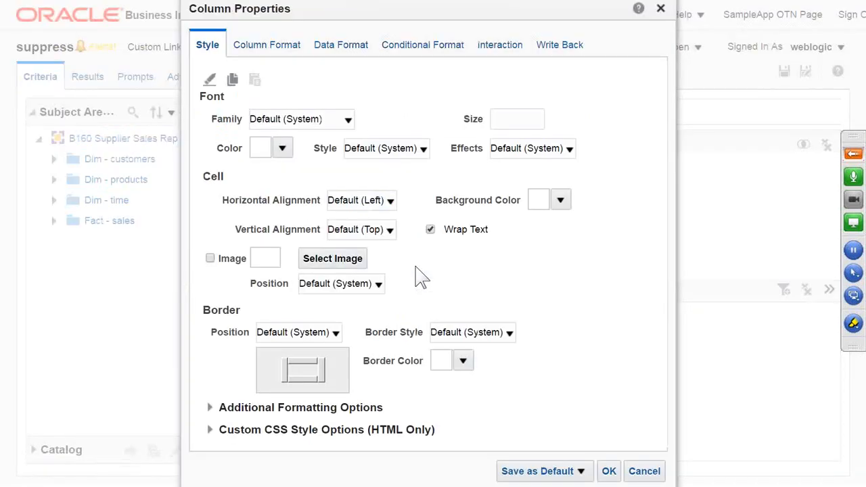
left_click(345, 46)
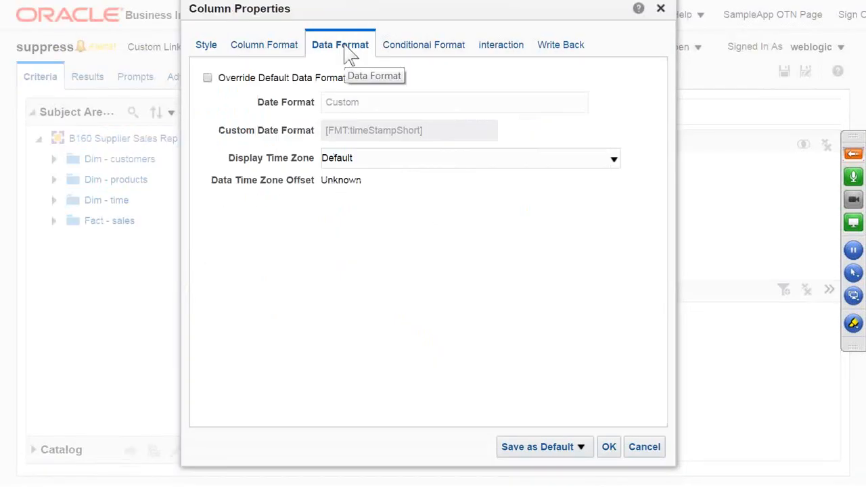
left_click(208, 77)
left_click(379, 105)
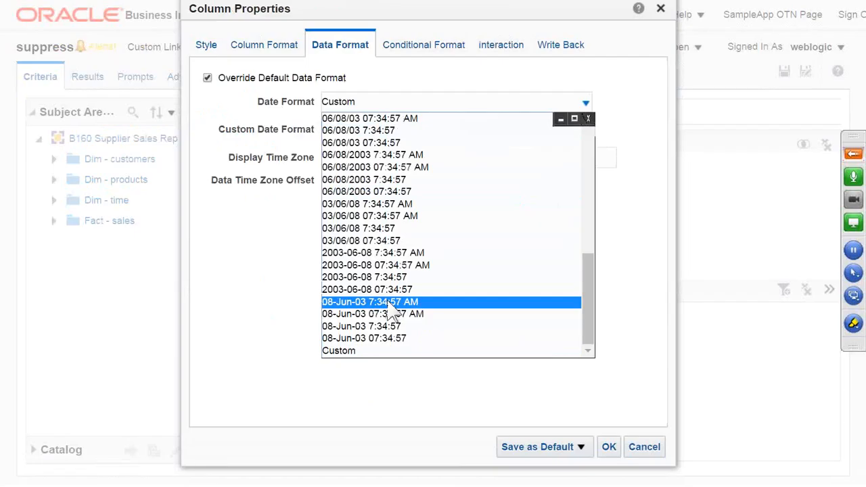
left_click(391, 301)
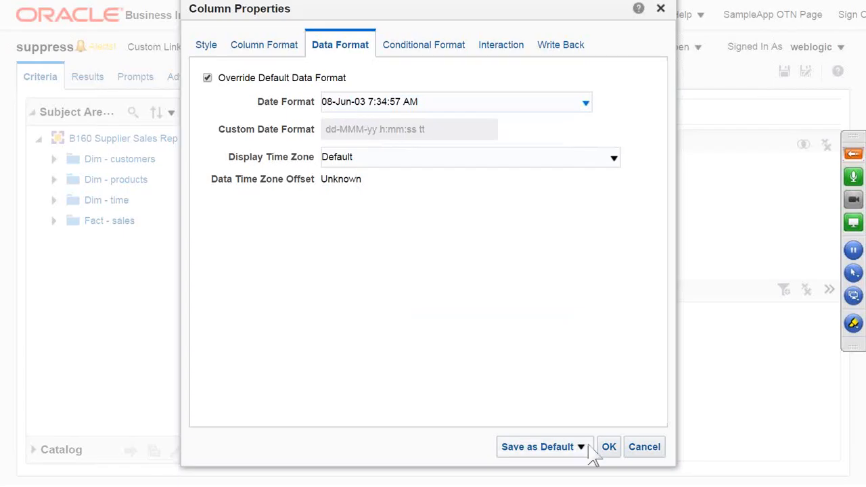
left_click(610, 449)
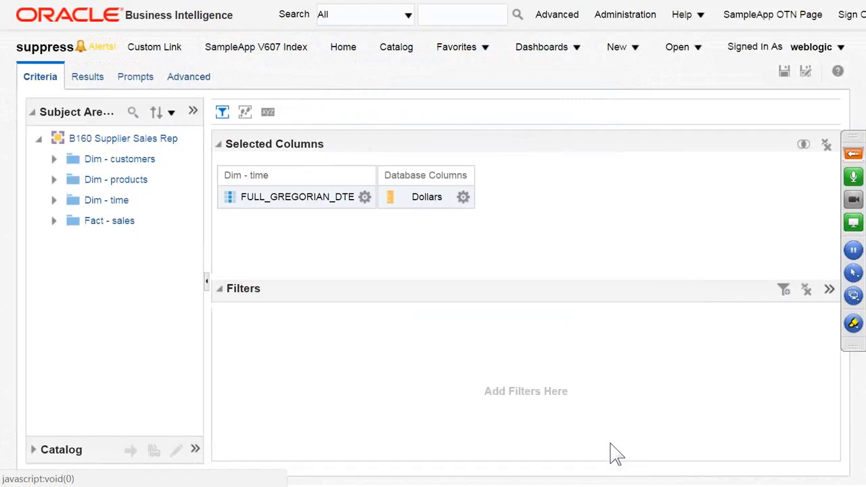
left_click(88, 80)
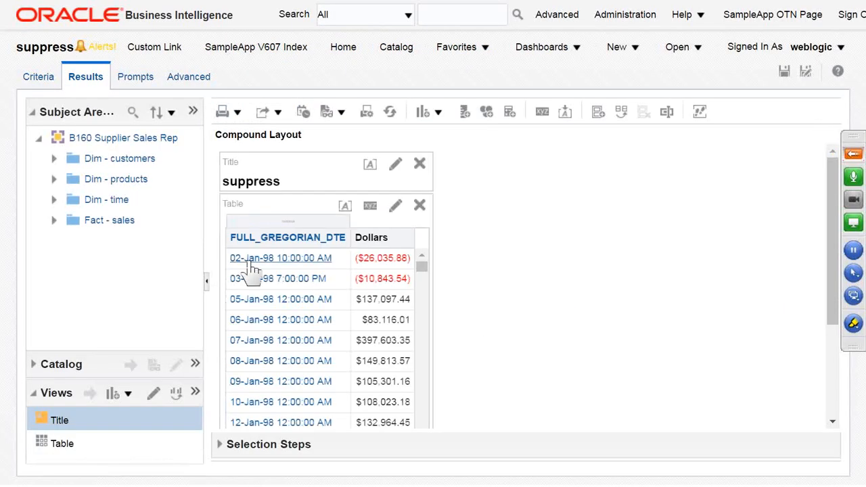
Step: Look through the dates and dollar values in the suppress analysis results and return to its criteria
scroll(261, 284, "down", 5)
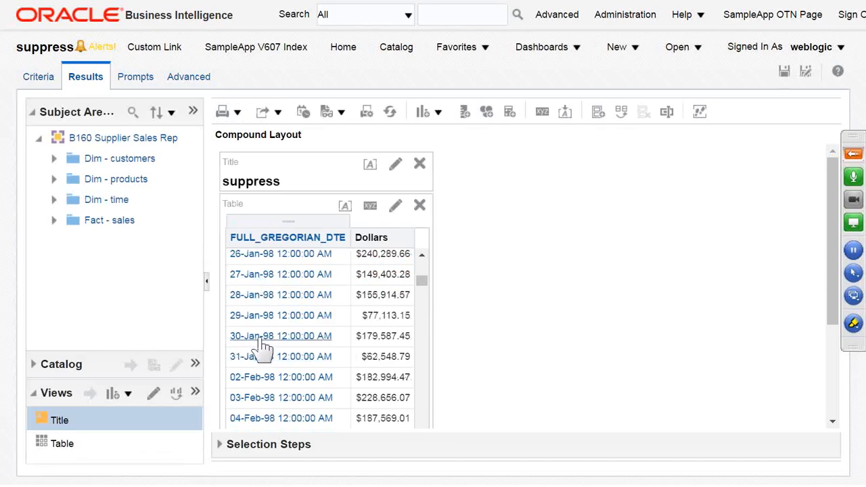
left_click(28, 83)
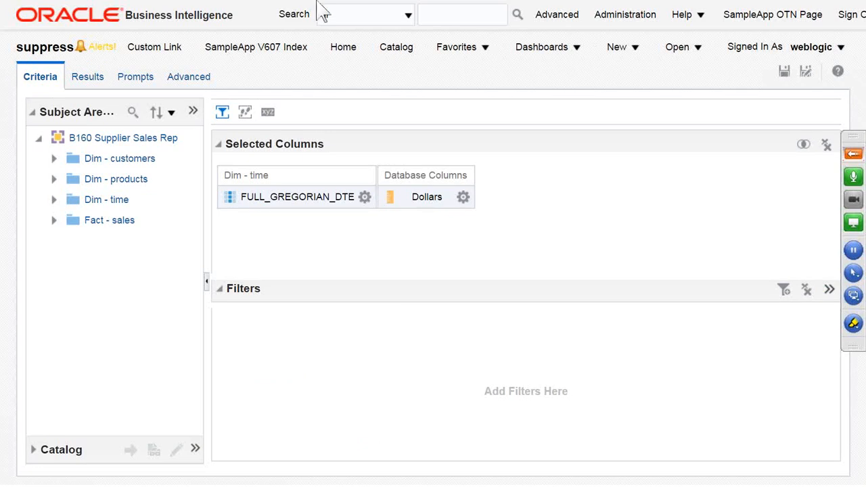
Step: Leave full-screen view and, in the other analysis browser tab, create a new analysis on the B160 Supplier Sales Rep subject area
key("F11")
left_click(379, 15)
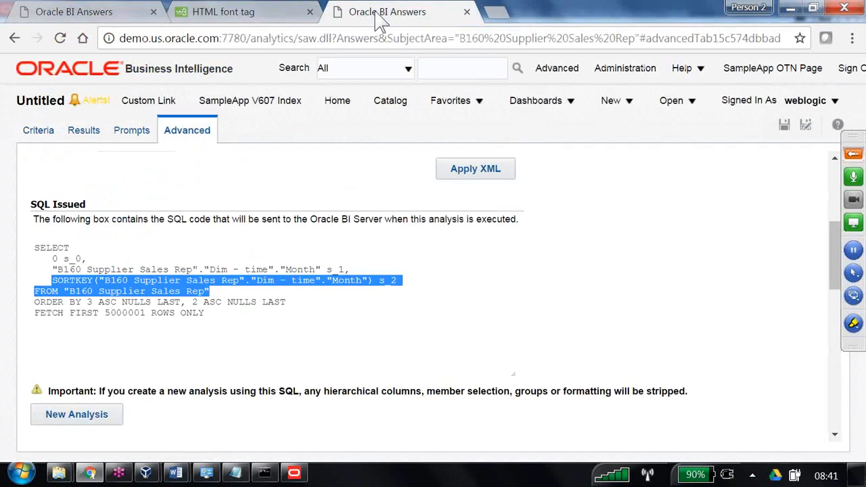
left_click(617, 103)
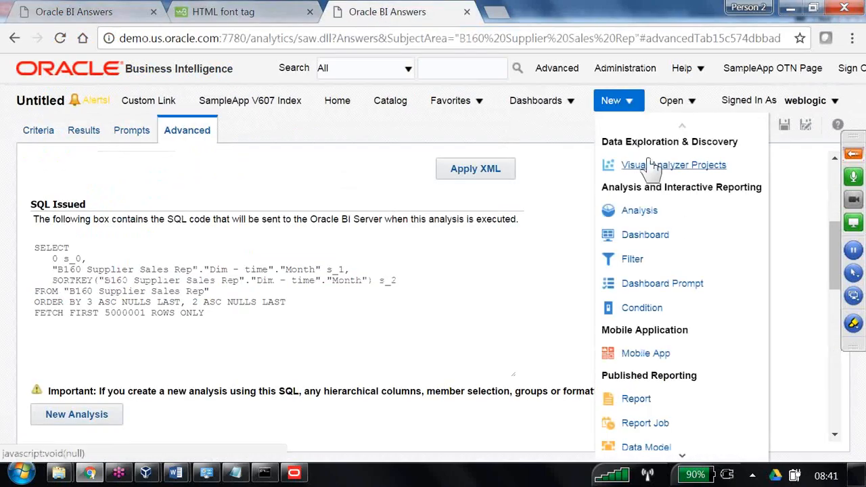
left_click(636, 210)
left_click(640, 254)
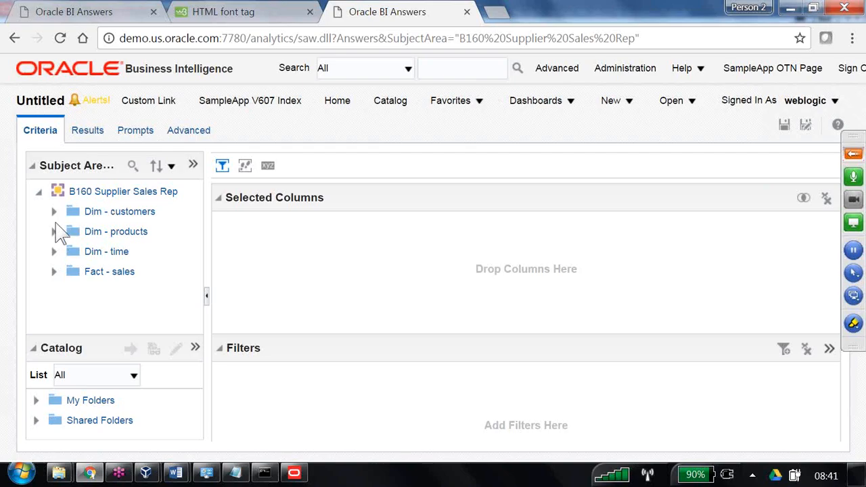
Step: Add the FULL_GREGORIAN_DTE column from Dim - time to the new analysis and display its results
left_click(53, 251)
scroll(128, 277, "down", 5)
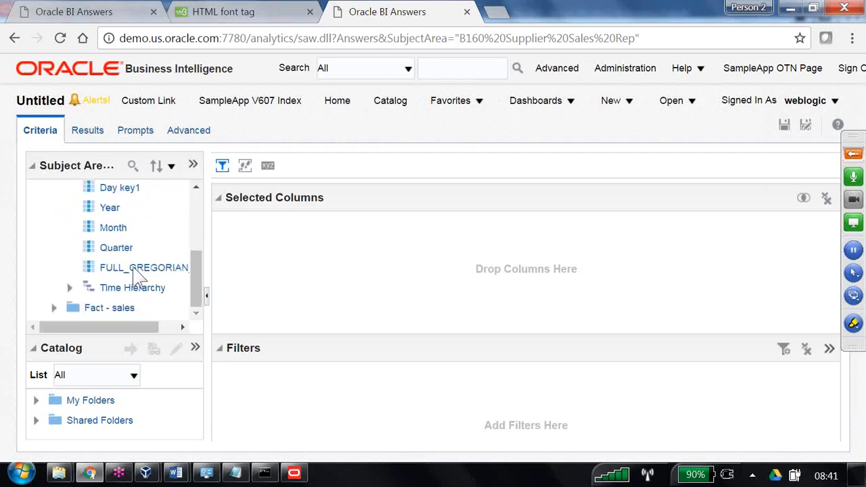
left_click_drag(139, 274, 251, 275)
left_click(82, 131)
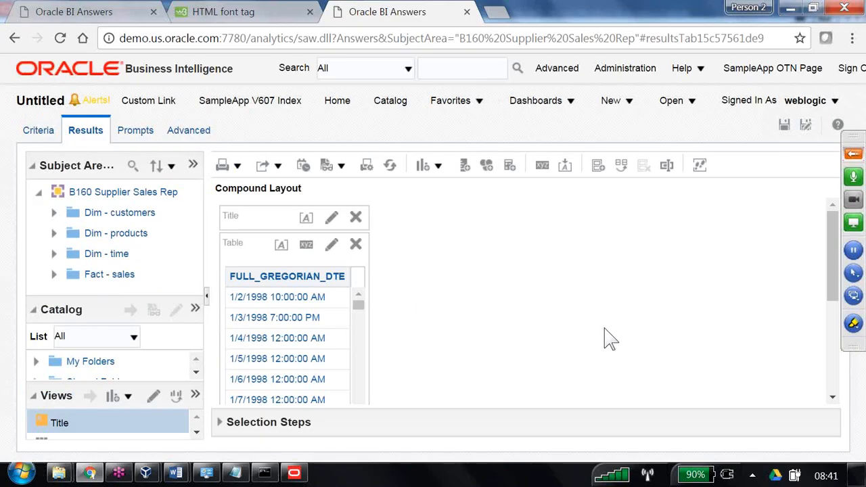
Step: In the suppress analysis, save FULL_GREGORIAN_DTE's overridden data format as the system-wide default for that column
left_click(107, 19)
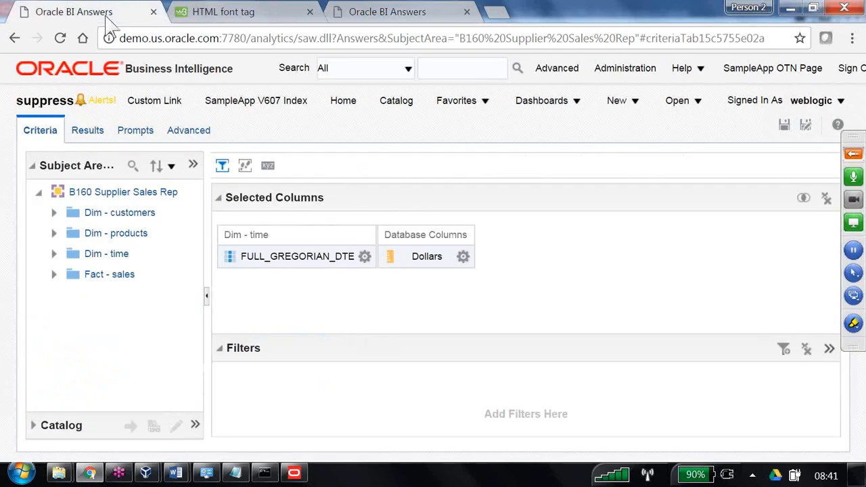
left_click(441, 22)
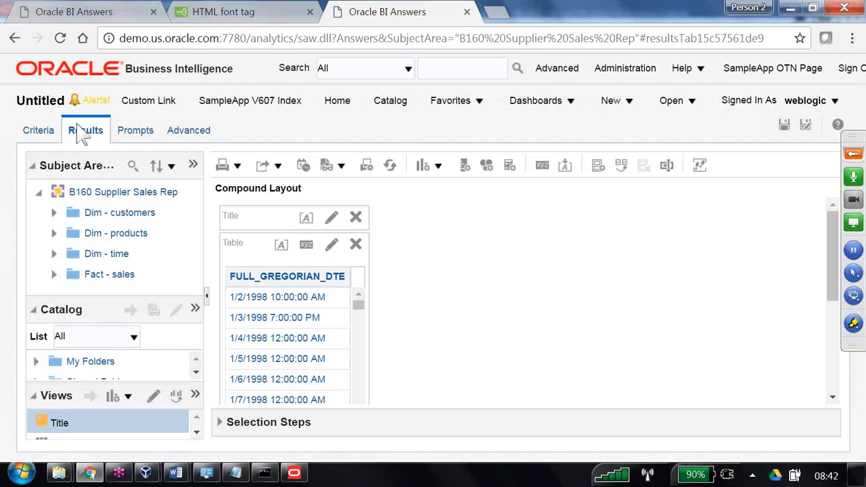
left_click(133, 15)
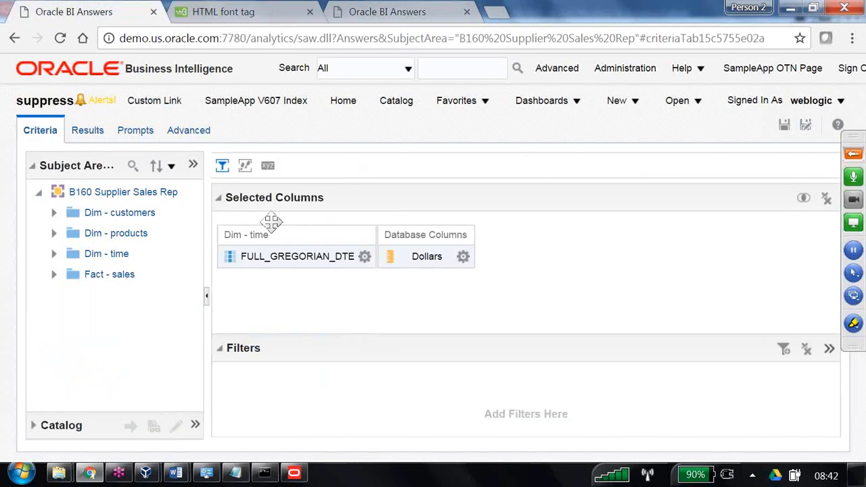
left_click(365, 258)
left_click(401, 327)
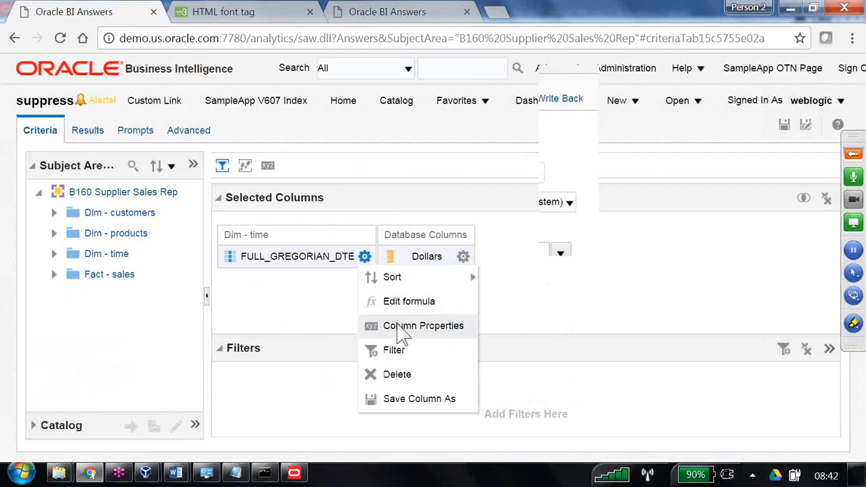
left_click(334, 105)
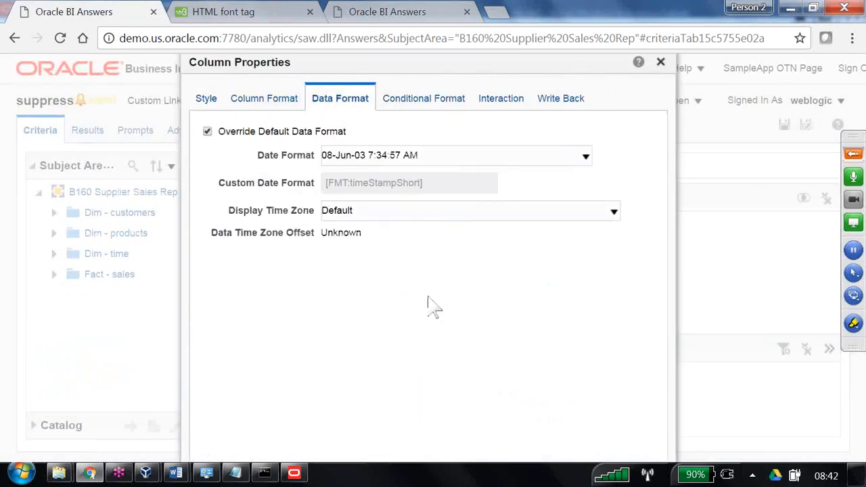
scroll(617, 326, "down", 2)
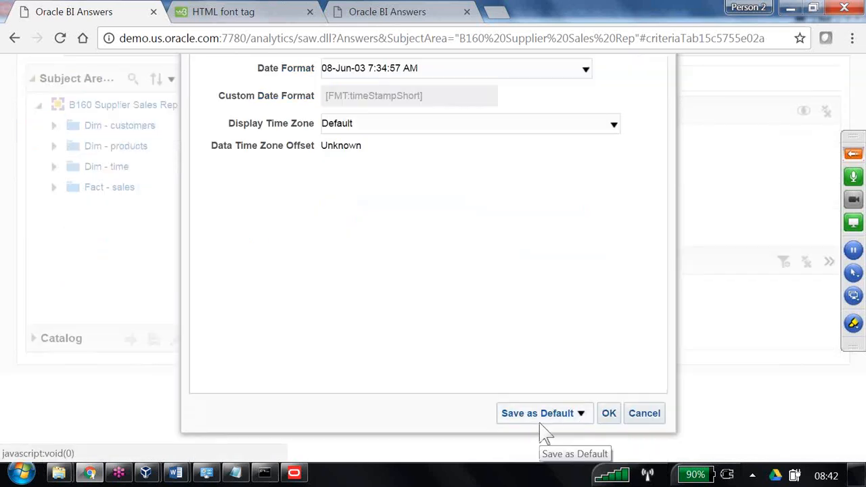
left_click(580, 414)
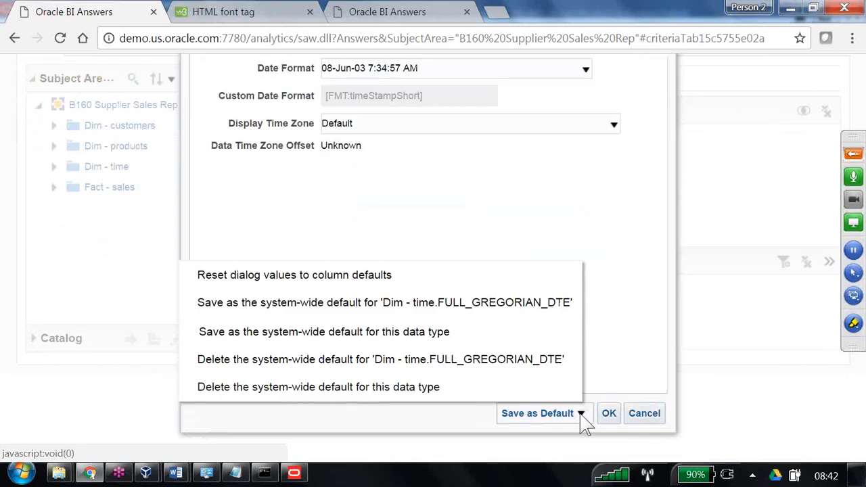
left_click(524, 316)
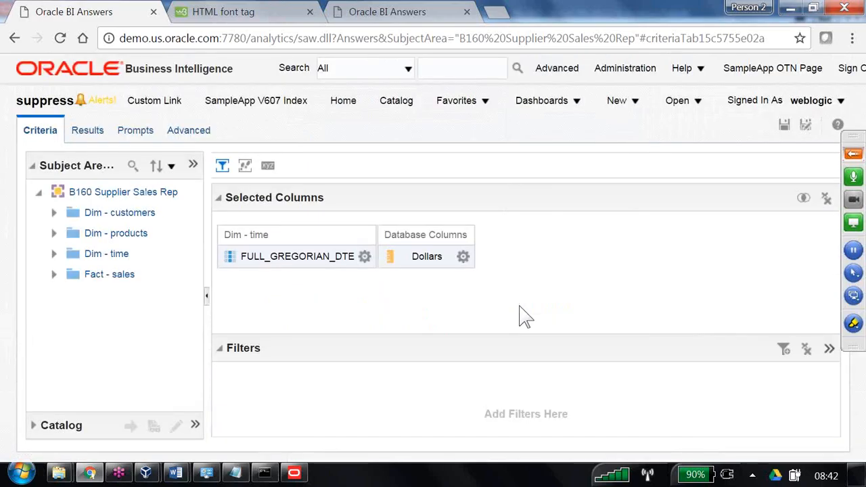
Step: Return to the untitled analysis and refresh its results to check the date format
left_click(412, 13)
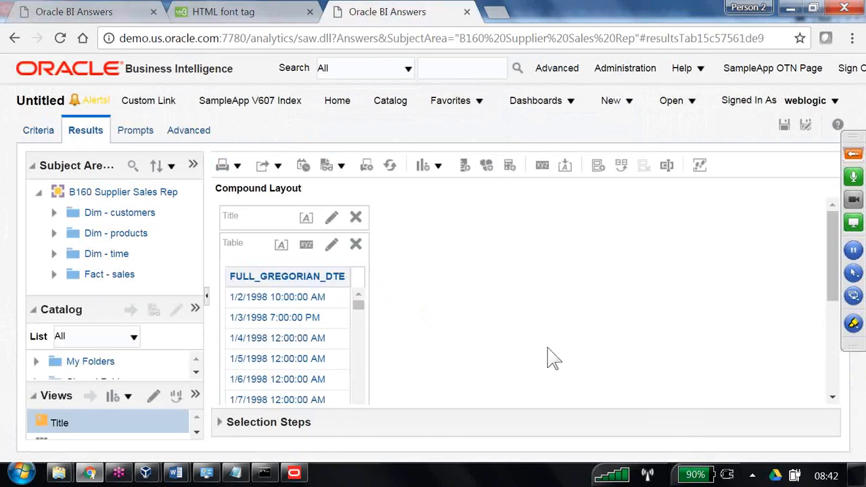
left_click(391, 166)
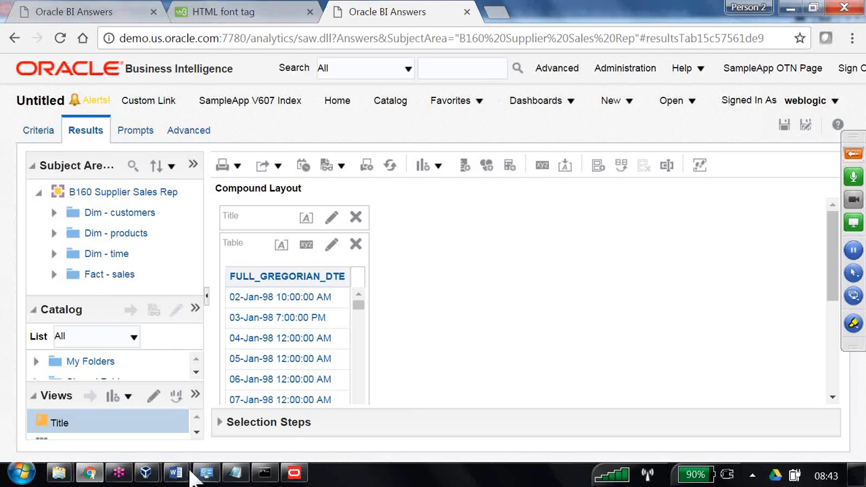
Step: Switch to the Word course notes and read the Data Format section, the system-wide default note and the Conditional format introduction
mouse_move(186, 476)
left_click(155, 426)
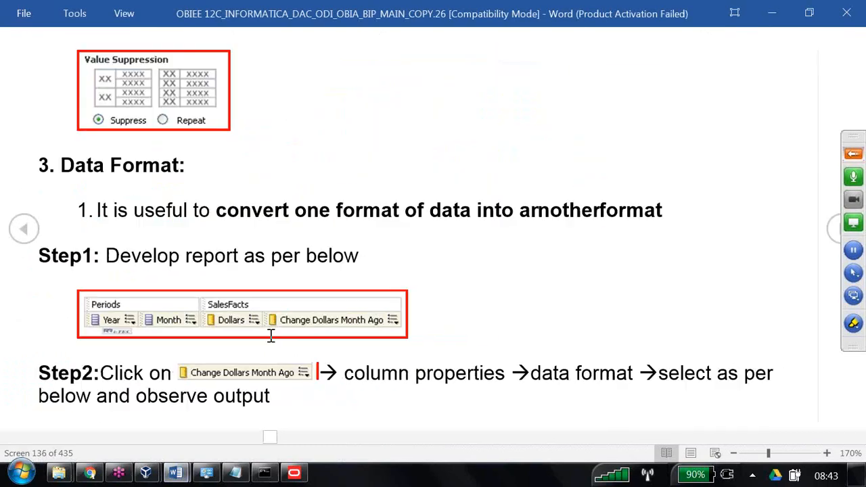
left_click_drag(97, 170, 205, 169)
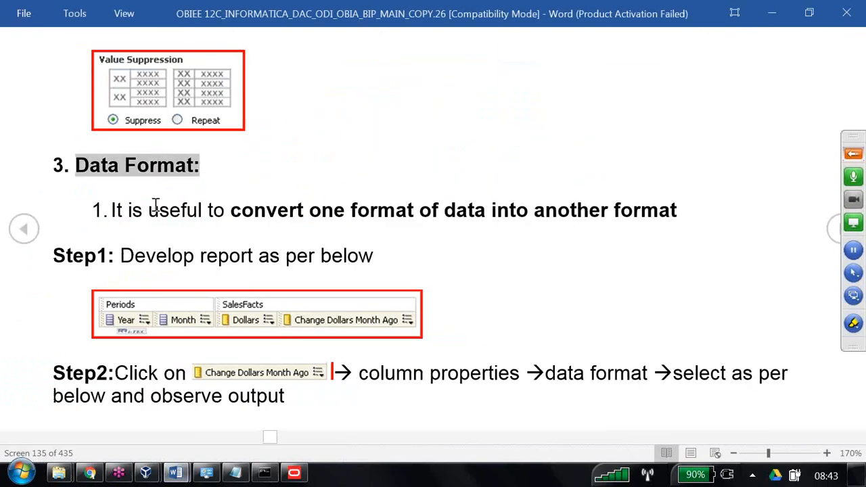
left_click_drag(145, 211, 667, 220)
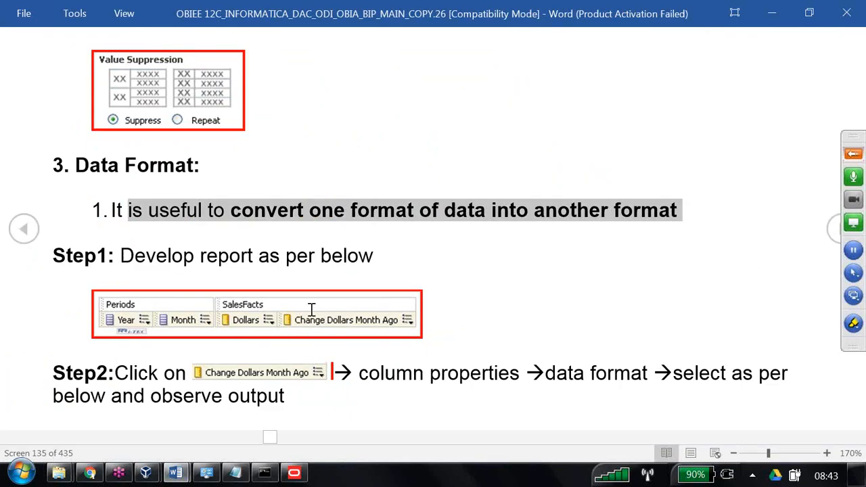
scroll(248, 374, "down", 1)
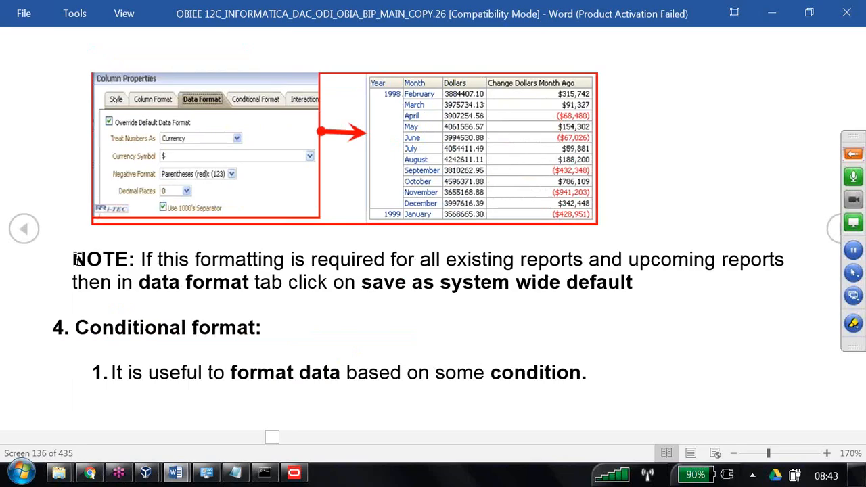
left_click_drag(74, 259, 715, 302)
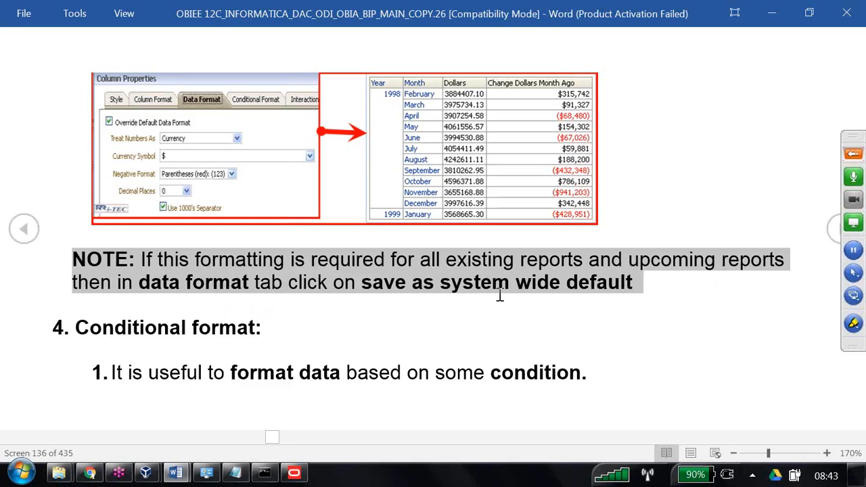
left_click_drag(100, 330, 254, 338)
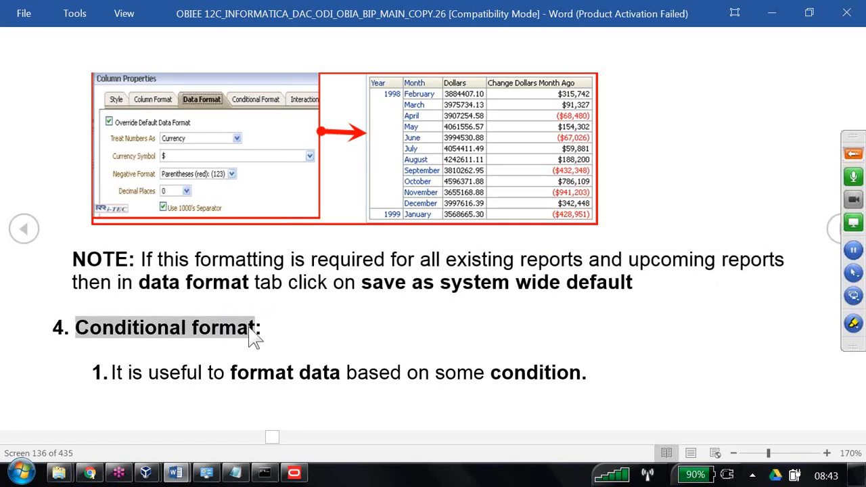
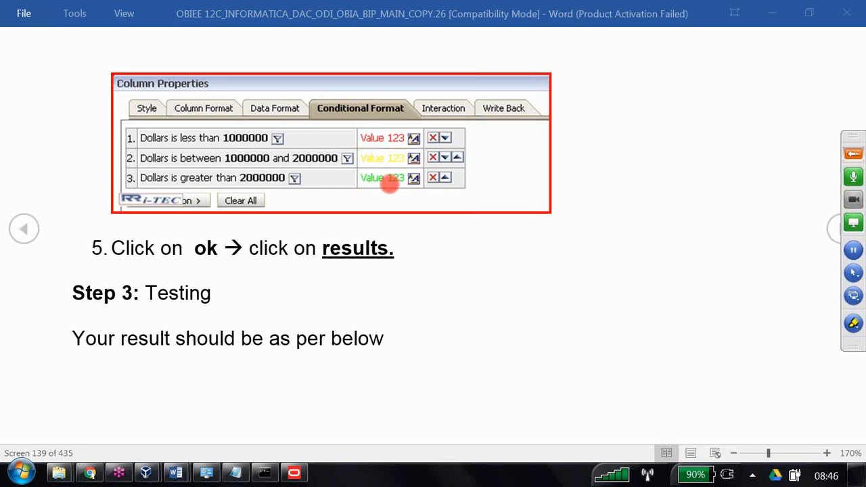
Step: Switch back to the browser and start another analysis on B160 Supplier Sales Rep, discarding the unsaved one
key("alt+Tab")
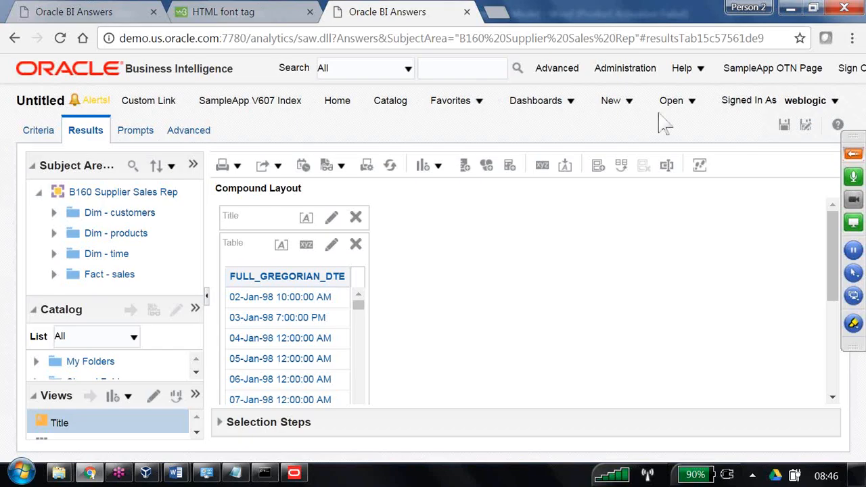
left_click(619, 107)
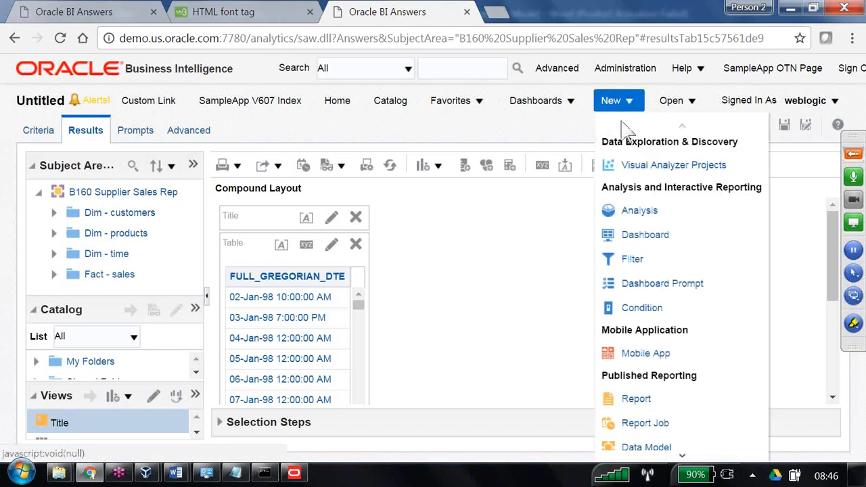
left_click(641, 213)
left_click(654, 263)
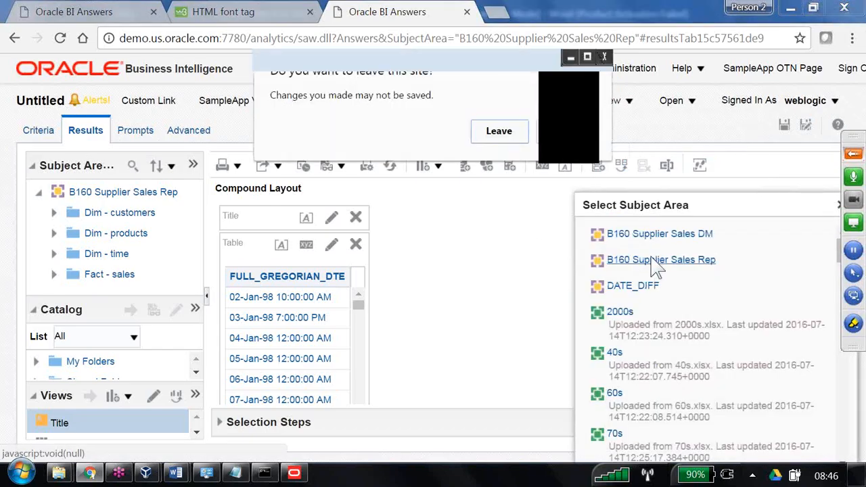
left_click(511, 132)
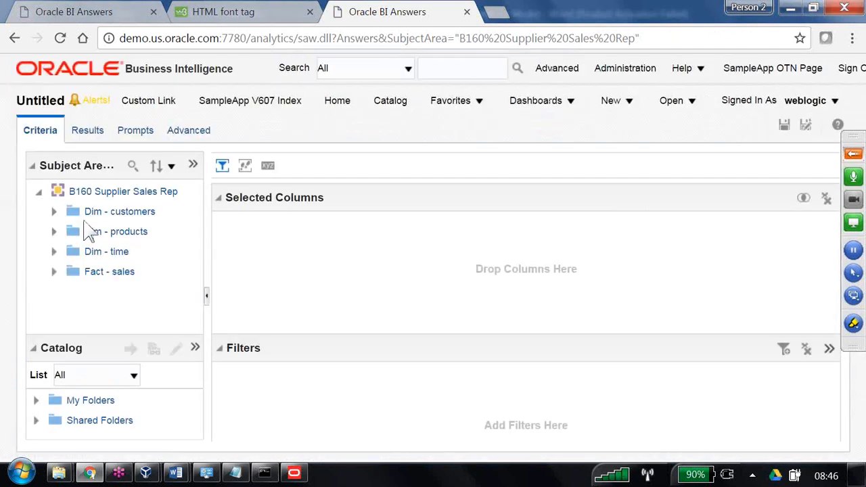
Step: Add the Year column from Dim - time and the Region column from Dim - customers to the analysis
left_click(54, 252)
scroll(107, 284, "down", 5)
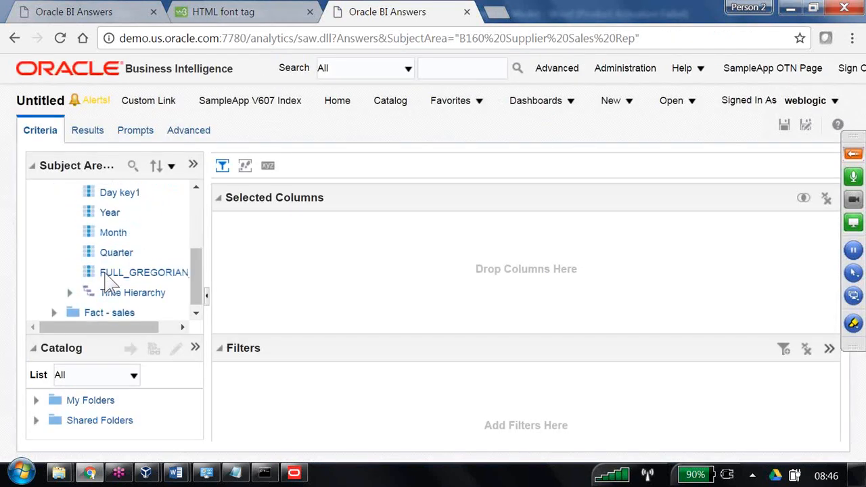
double_click(110, 208)
scroll(115, 250, "up", 5)
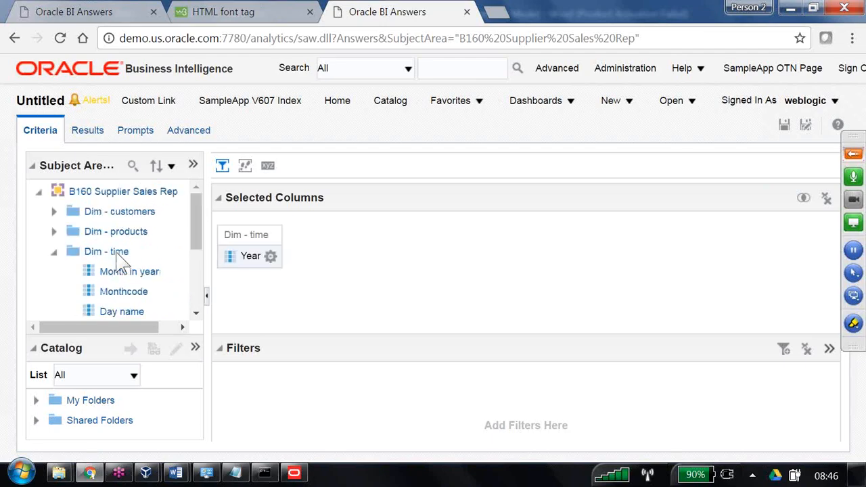
left_click(54, 212)
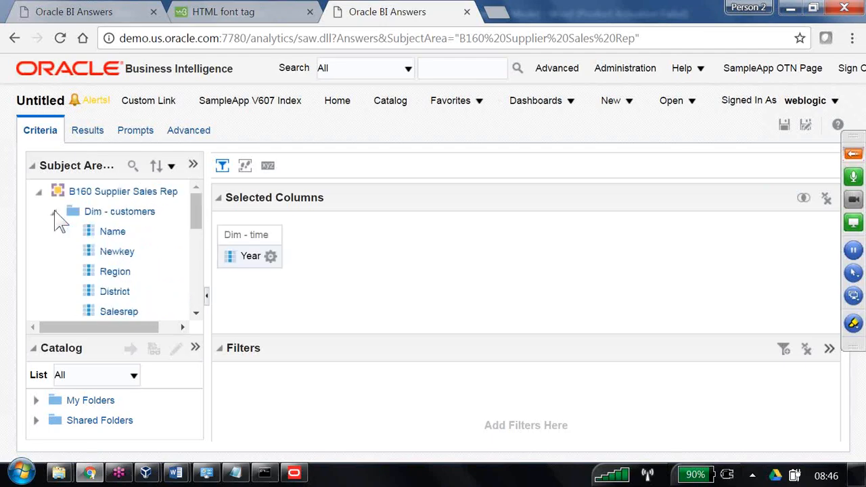
double_click(115, 271)
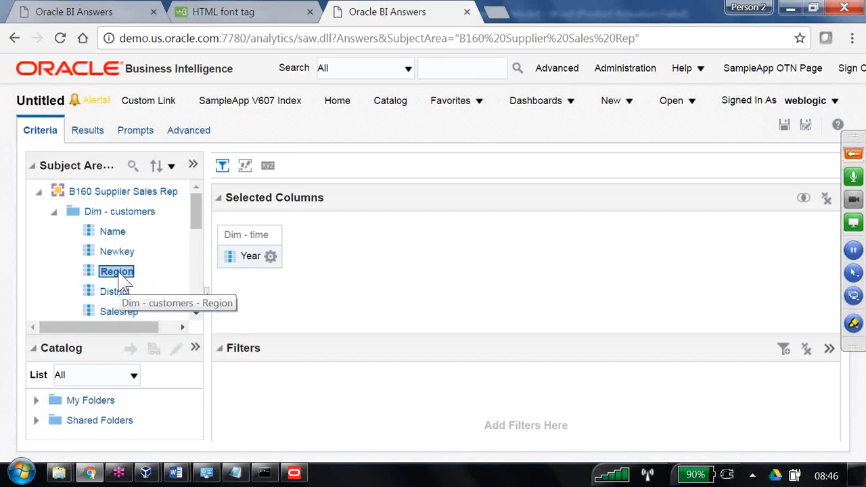
left_click(53, 212)
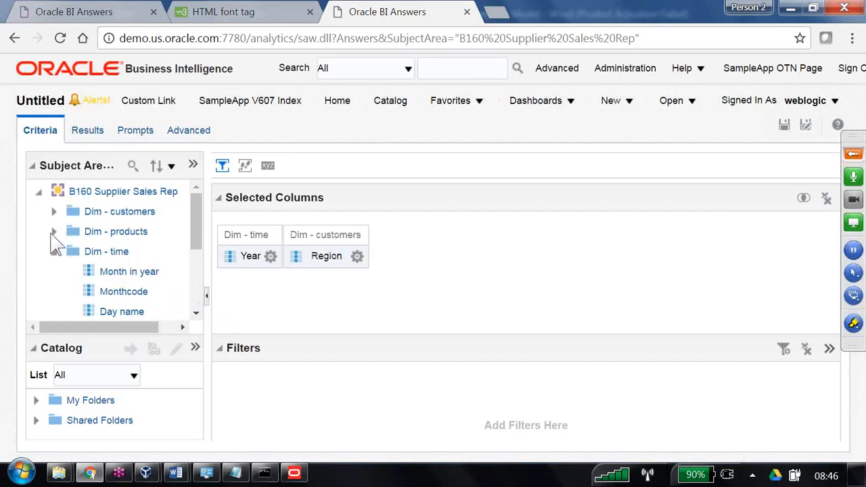
Step: Add the ITEMTYPE column from Dim - products to the selected columns
left_click(54, 231)
scroll(141, 271, "down", 5)
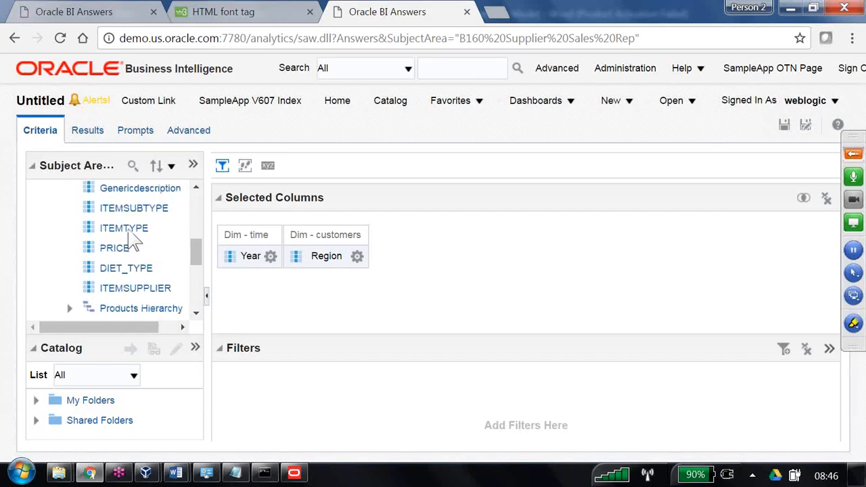
double_click(132, 228)
scroll(133, 244, "down", 5)
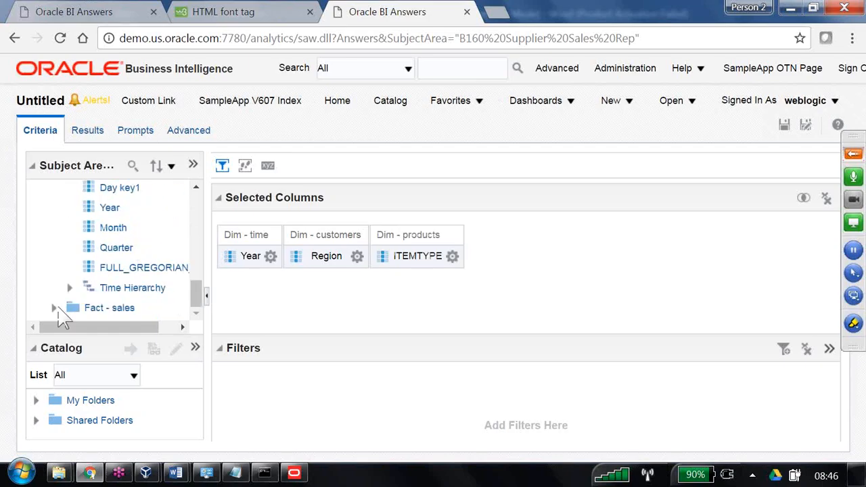
Step: Add the Dollars measure from the Database Columns of Fact - sales to the analysis
left_click(54, 308)
left_click(69, 287)
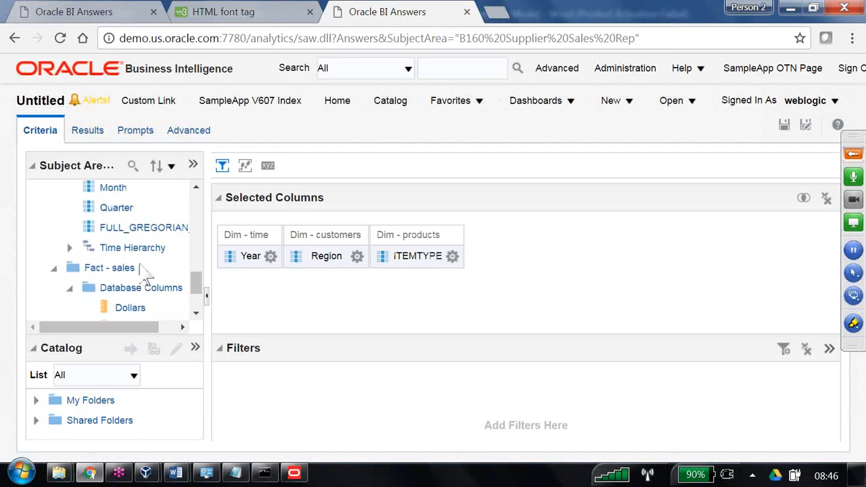
double_click(131, 228)
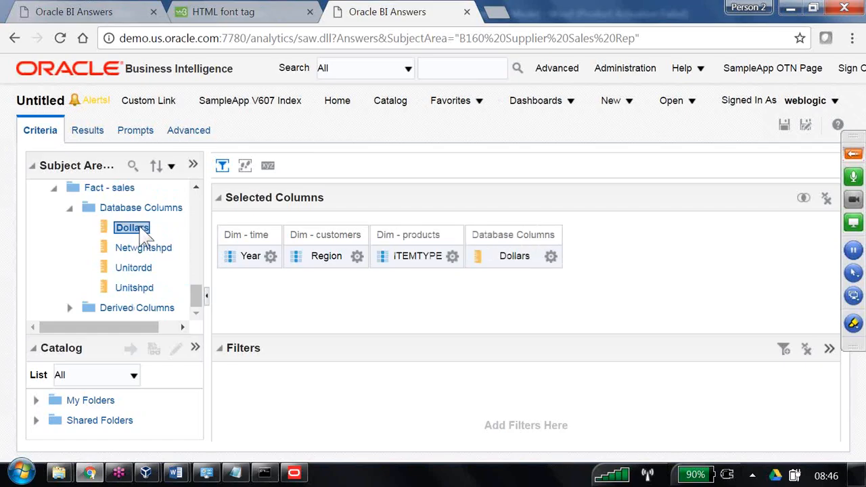
Step: Save the analysis as Conditional Format in /Shared Folders/B160 and view its results table
left_click(805, 124)
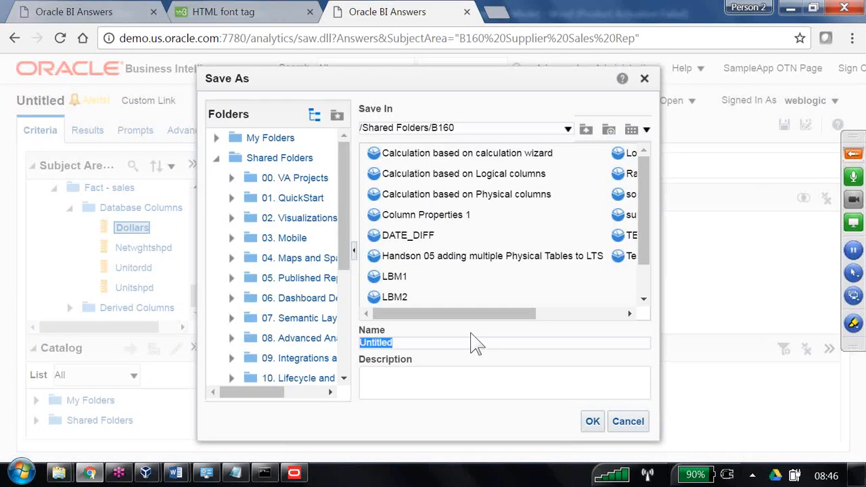
type("Conditional Forma")
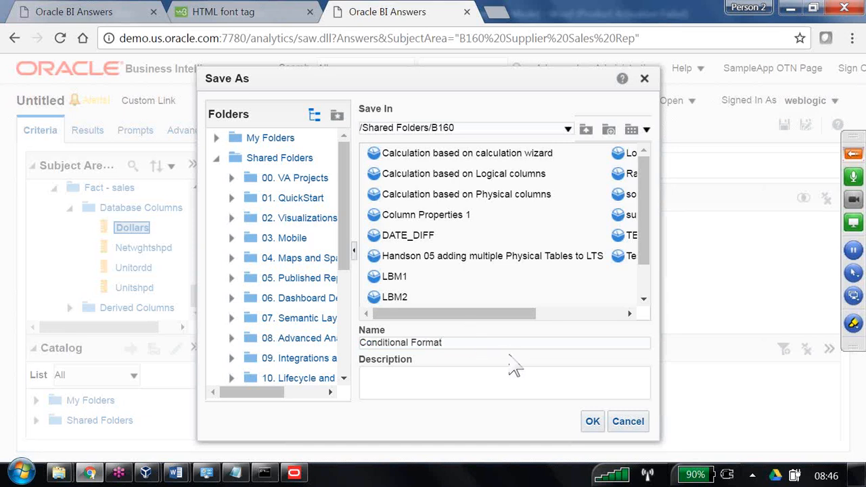
left_click(591, 422)
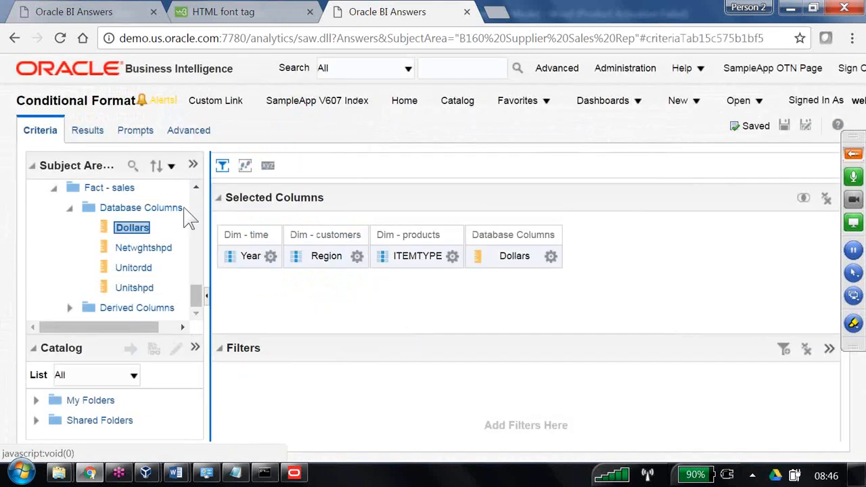
left_click(98, 134)
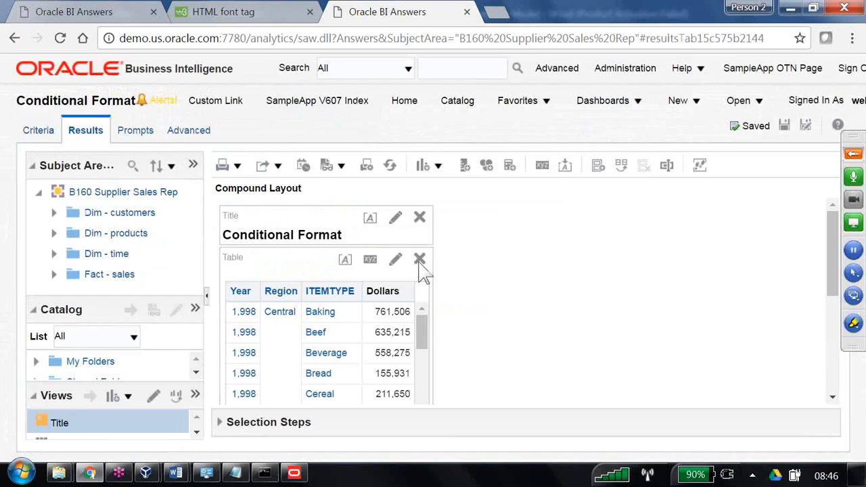
scroll(559, 309, "down", 5)
scroll(559, 308, "up", 5)
scroll(559, 308, "down", 5)
scroll(559, 309, "up", 5)
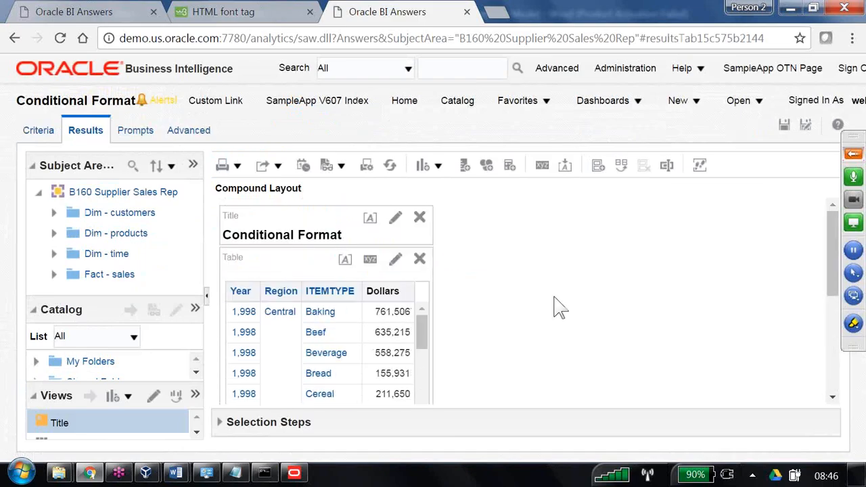
Step: Return to the criteria and add a conditional format to the Dollars column for Dollars is less than 1000000
left_click(29, 131)
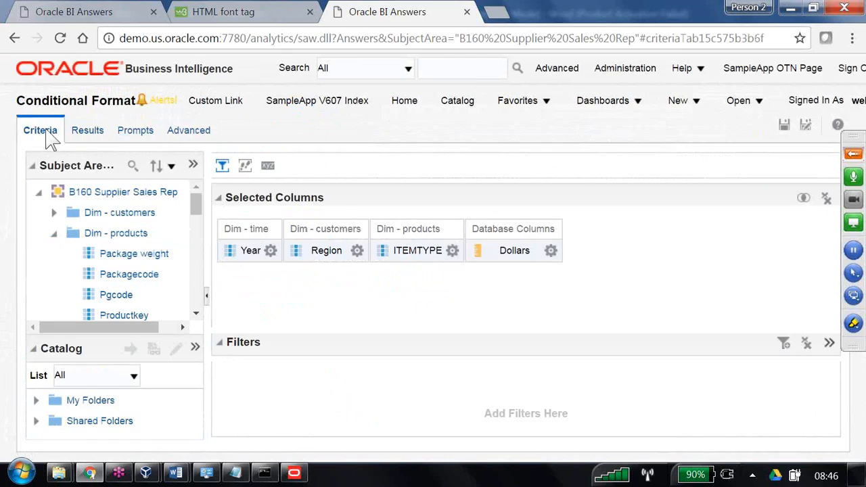
left_click(551, 252)
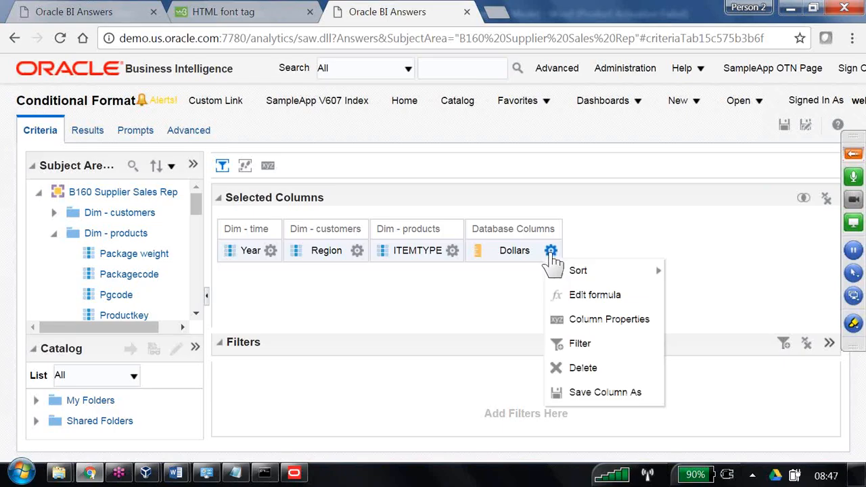
left_click(611, 323)
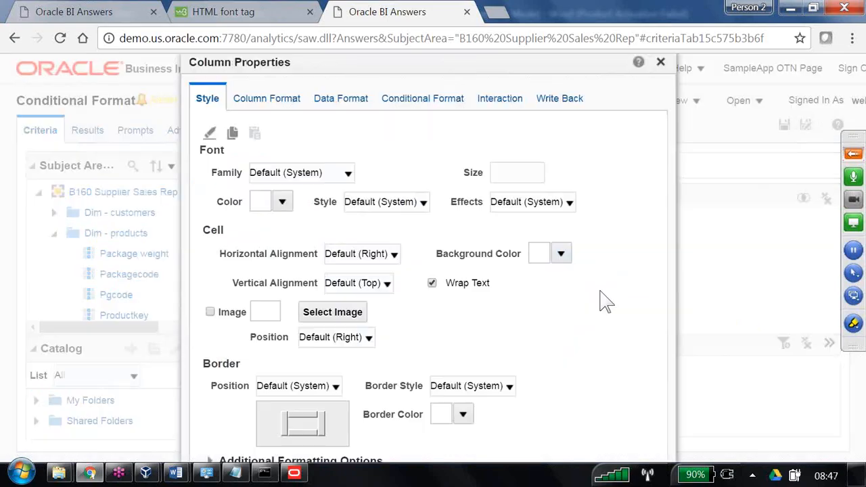
left_click(430, 114)
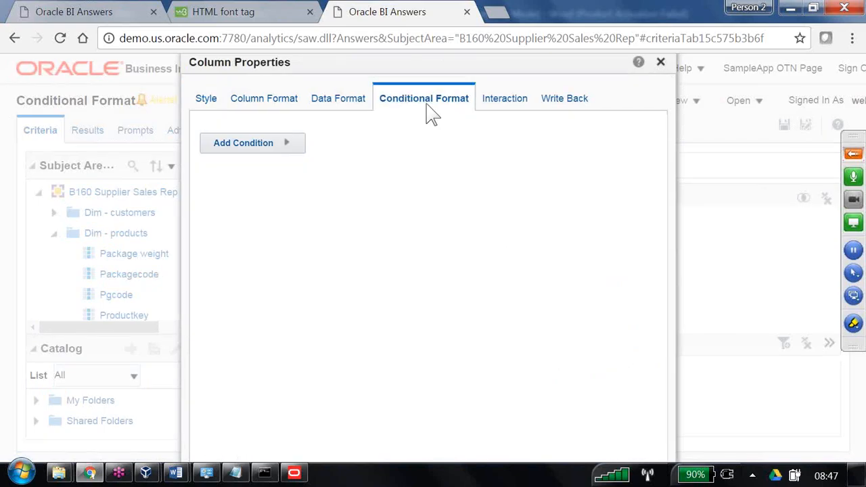
left_click(274, 154)
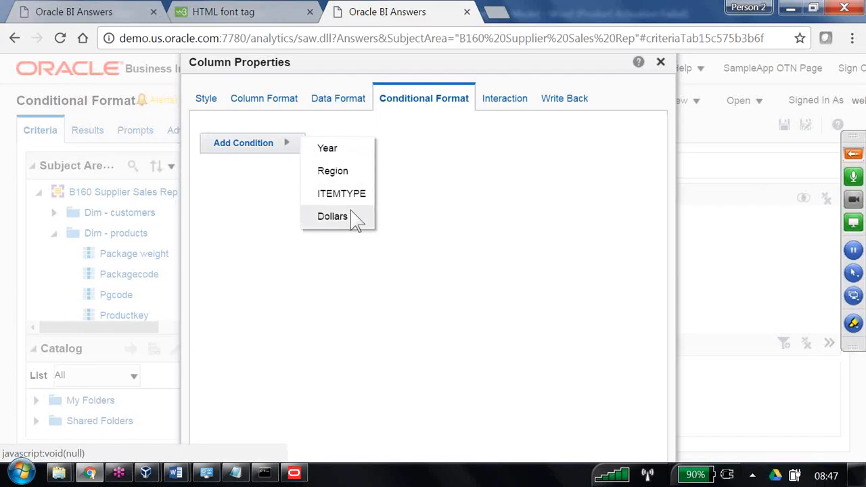
left_click(356, 218)
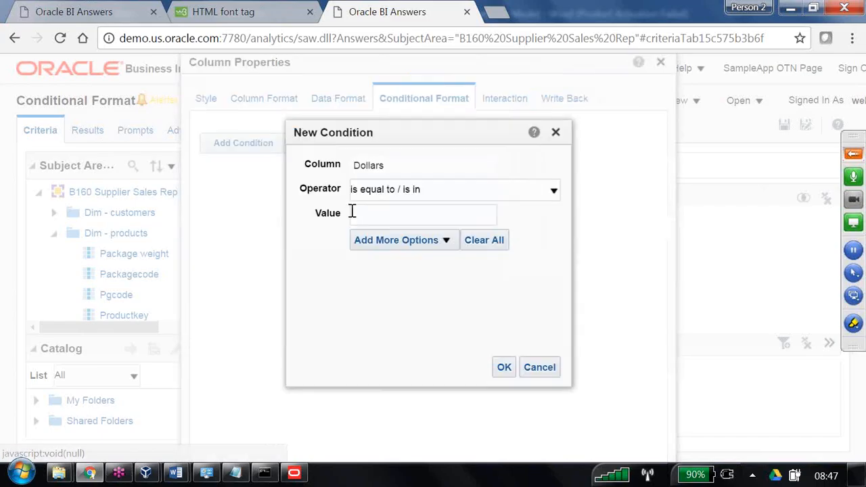
left_click(554, 190)
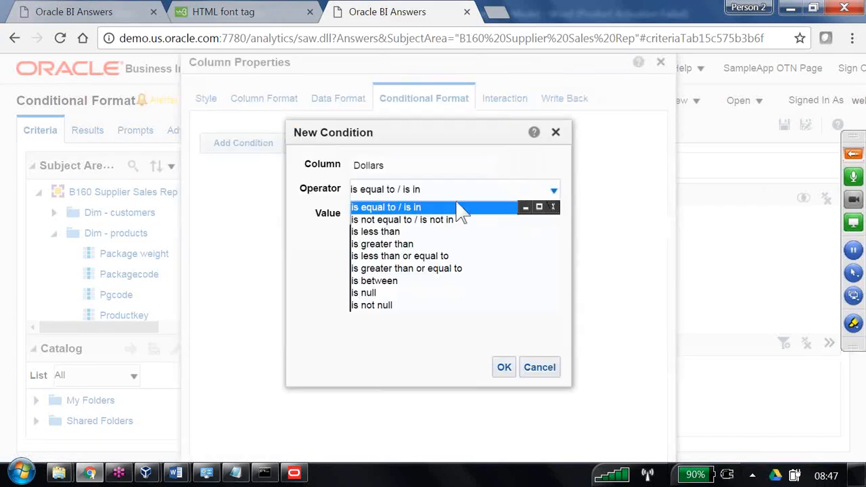
left_click(392, 231)
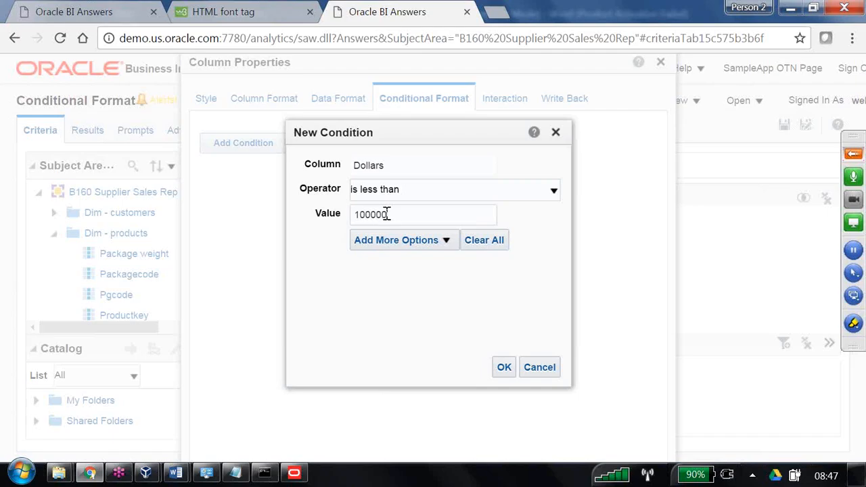
left_click(504, 367)
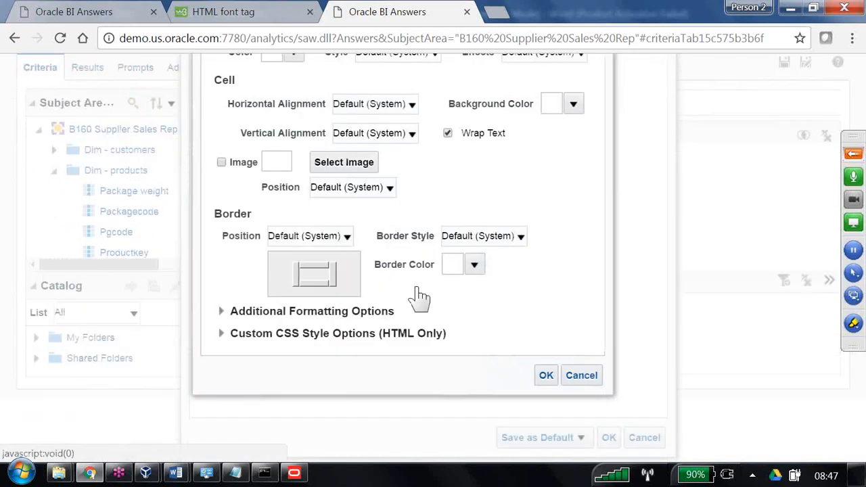
Step: Set the font color for the less-than-1,000,000 condition to red #FF0000
left_click(293, 56)
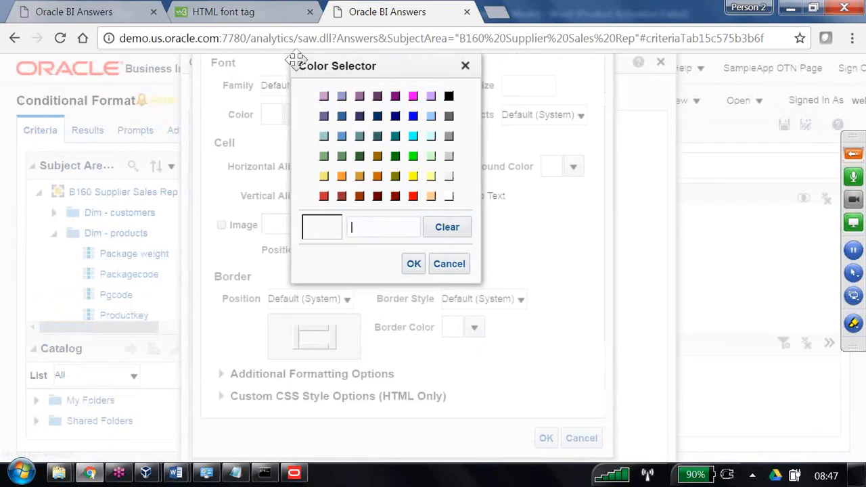
left_click(413, 196)
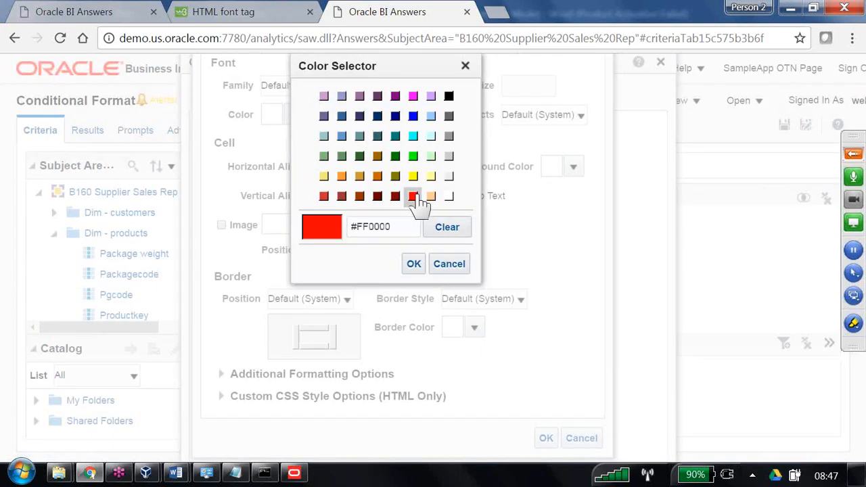
left_click(414, 264)
left_click(545, 438)
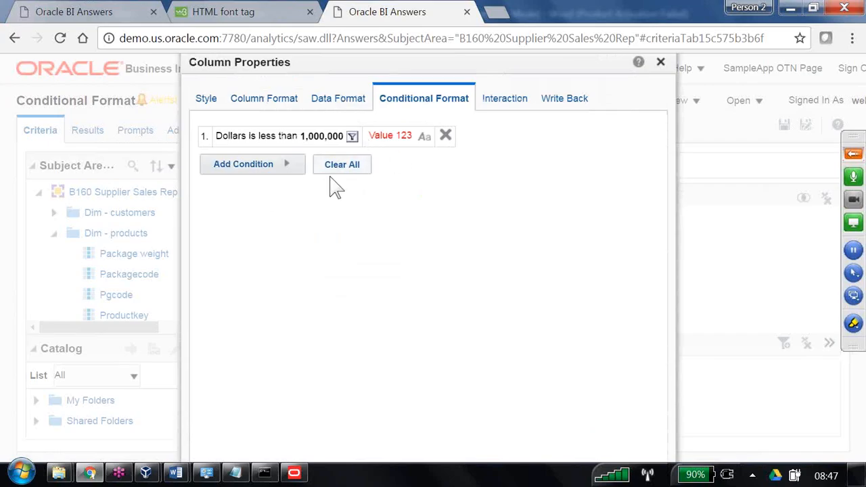
Step: Add a second condition on Dollars using is between 1000000 and 2000000
left_click(266, 177)
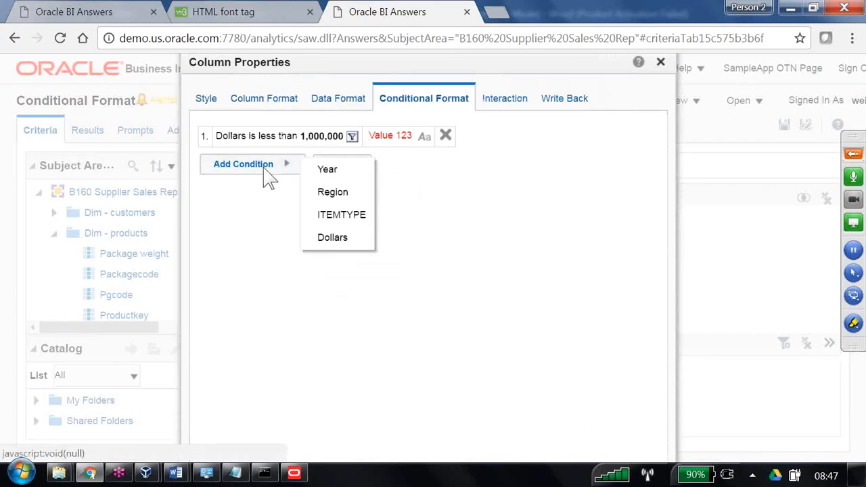
left_click(347, 241)
left_click(446, 193)
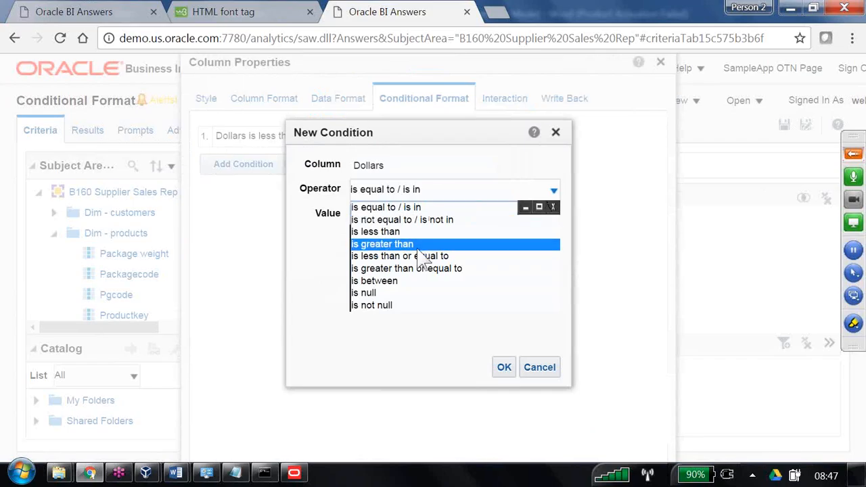
left_click(397, 280)
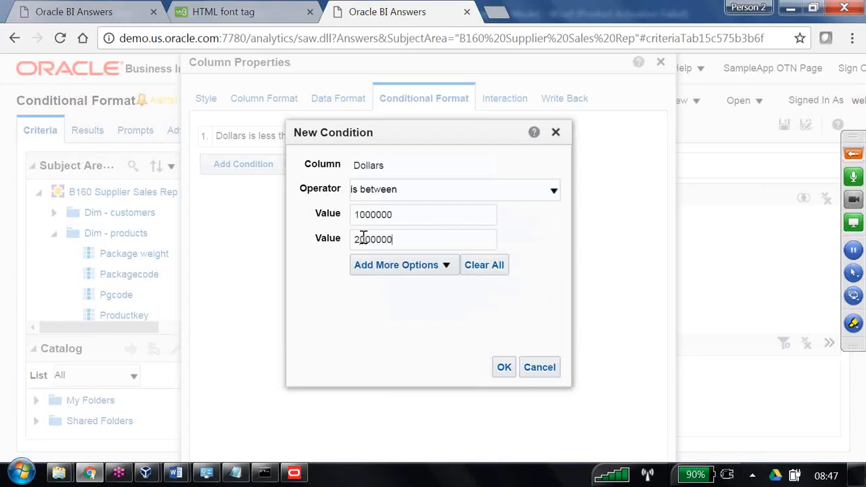
left_click(504, 369)
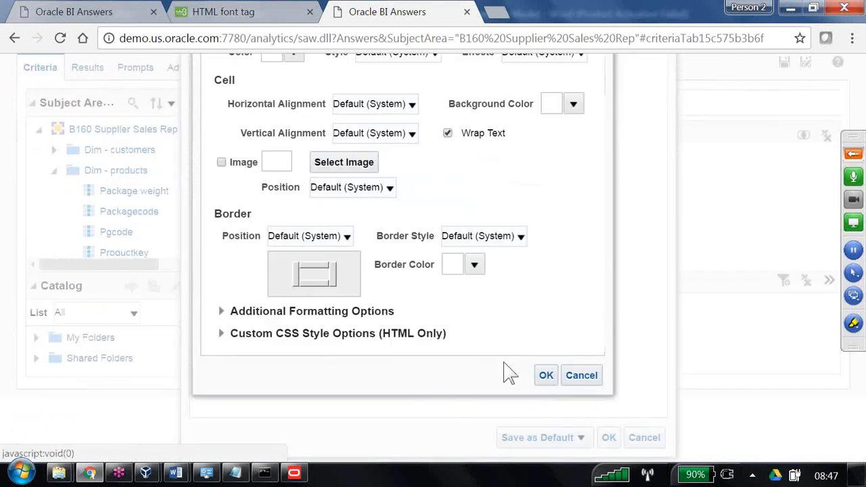
Step: Set the font color for the between condition to light cyan #CCFFFF
left_click(293, 54)
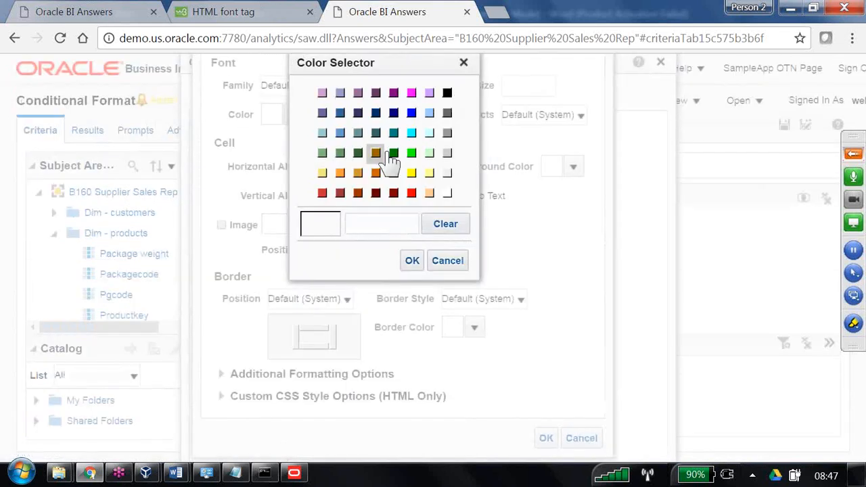
left_click(429, 134)
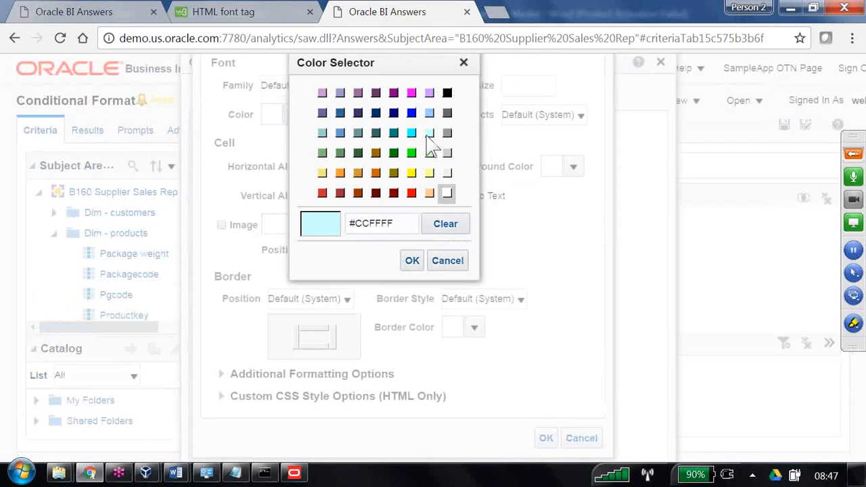
left_click(412, 260)
left_click(546, 438)
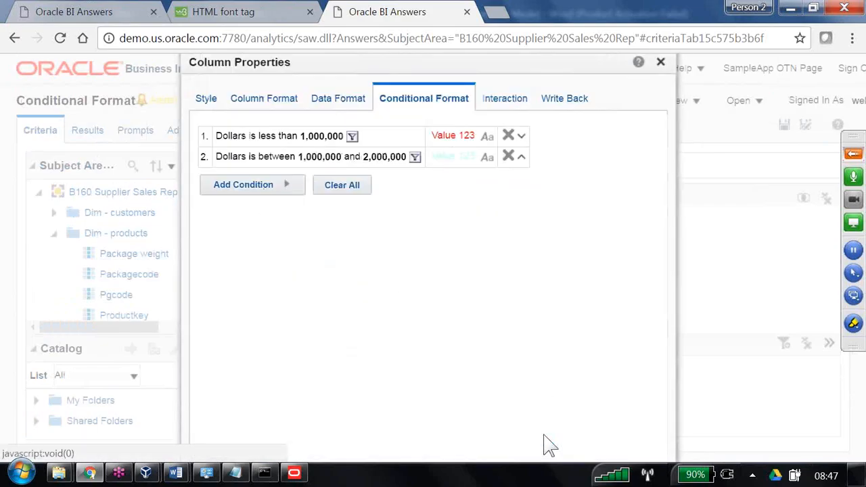
Step: Add a third condition on Dollars using is greater than 2000000
left_click(236, 191)
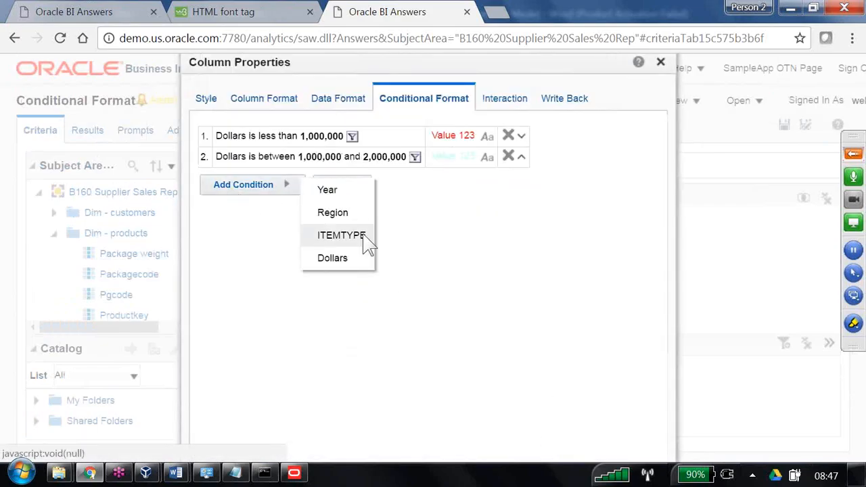
left_click(332, 259)
left_click(432, 192)
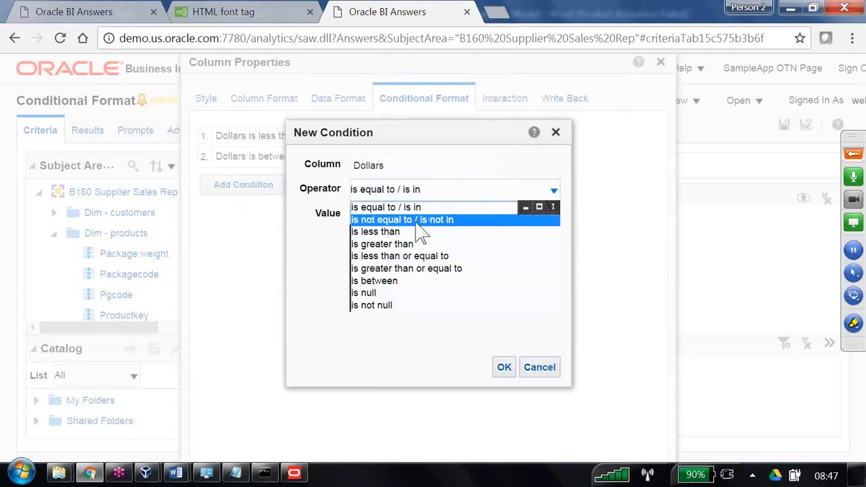
left_click(411, 245)
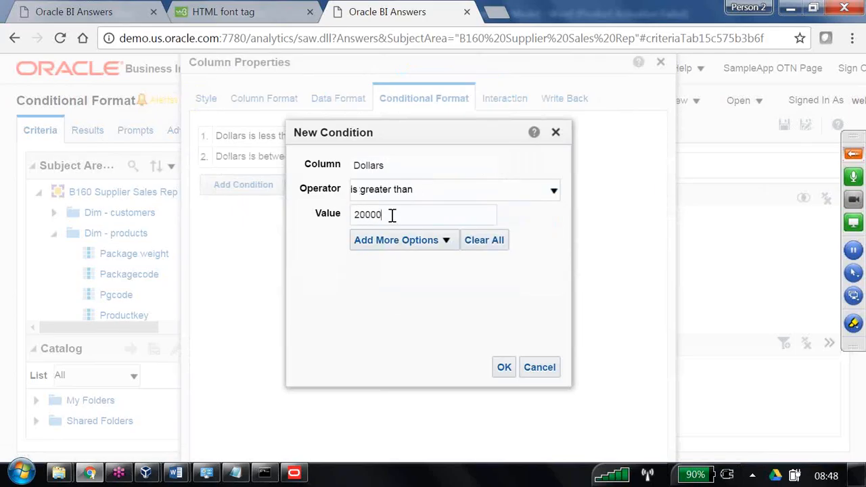
left_click(507, 370)
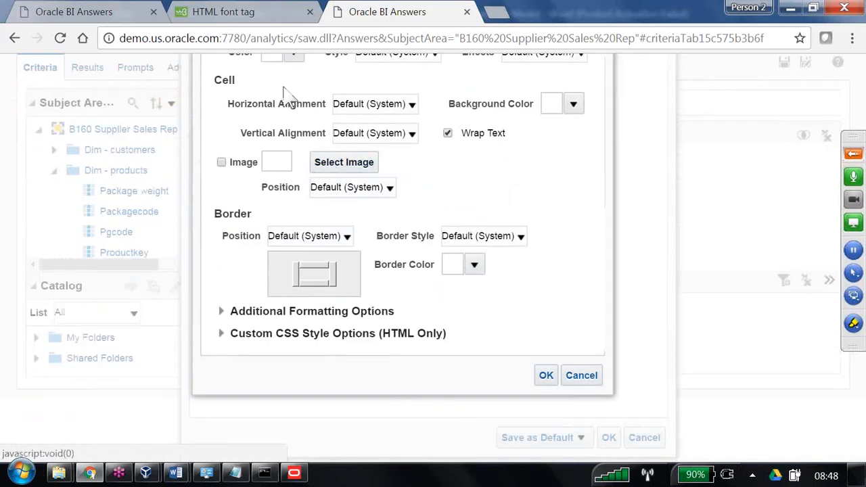
Step: Set the font color for the greater-than condition to green #00FF00 and apply the column properties in full-screen view
left_click(292, 54)
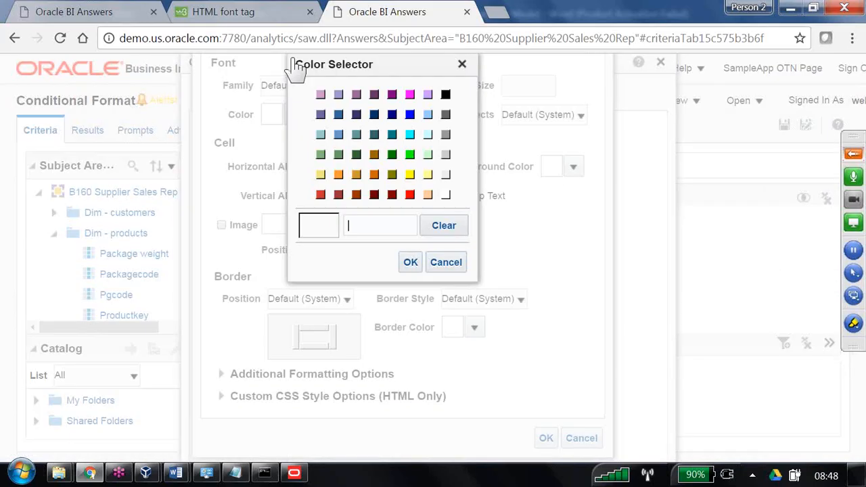
left_click(410, 155)
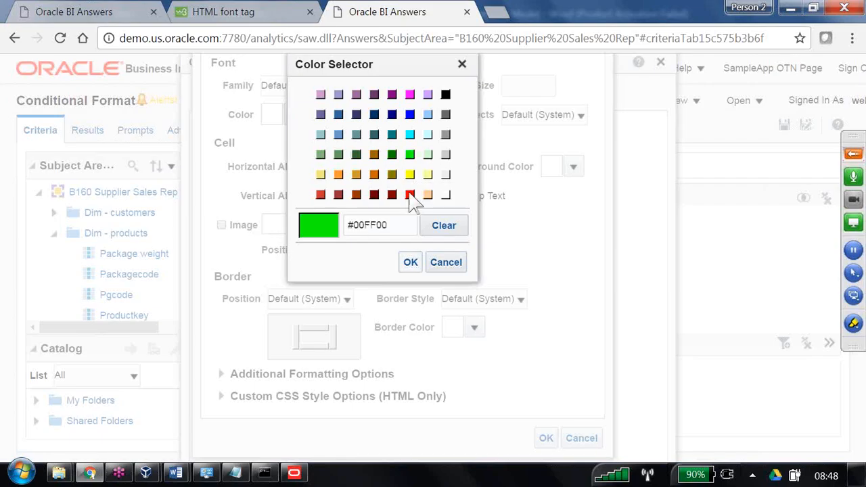
left_click(411, 263)
left_click(546, 438)
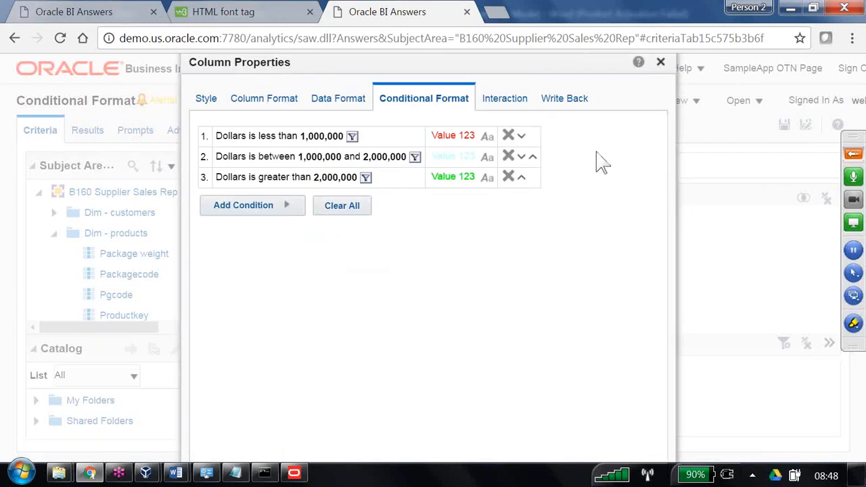
key("F11")
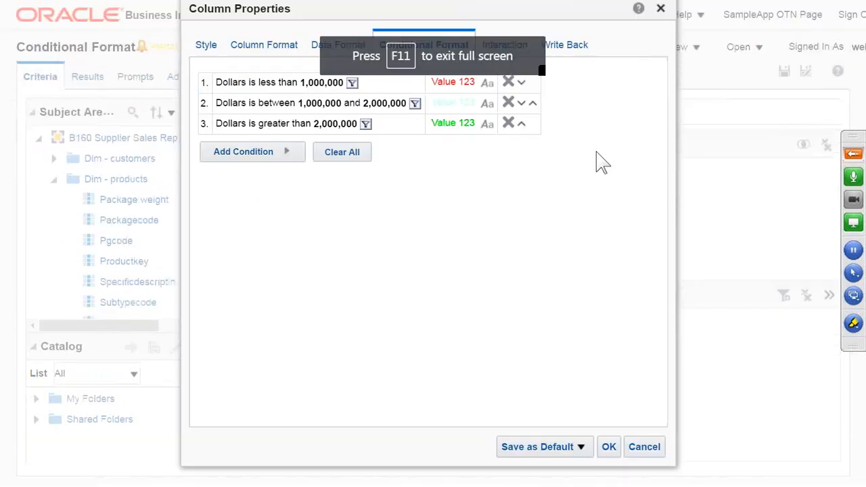
left_click(609, 448)
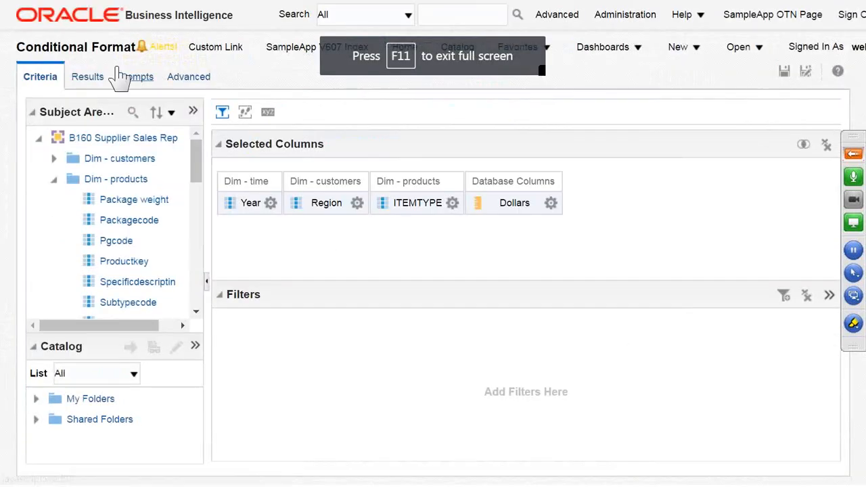
Step: Display the analysis results and examine the font colors of the Dollars values across the table
left_click(90, 81)
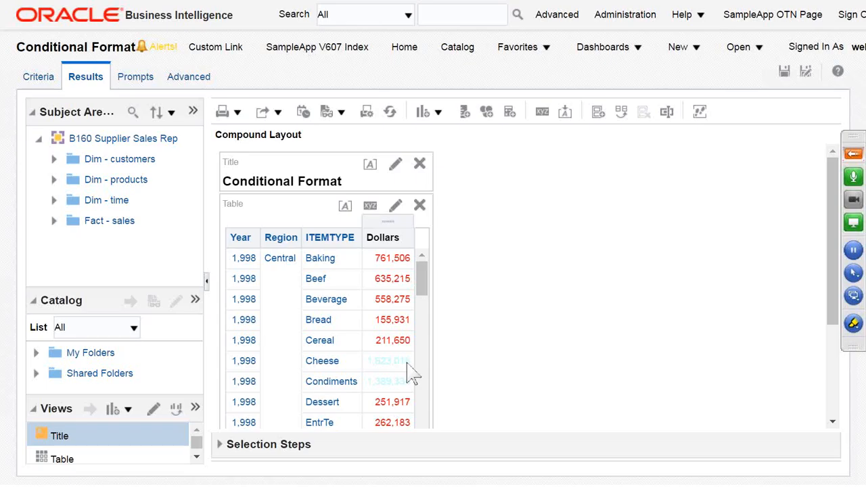
scroll(406, 376, "down", 10)
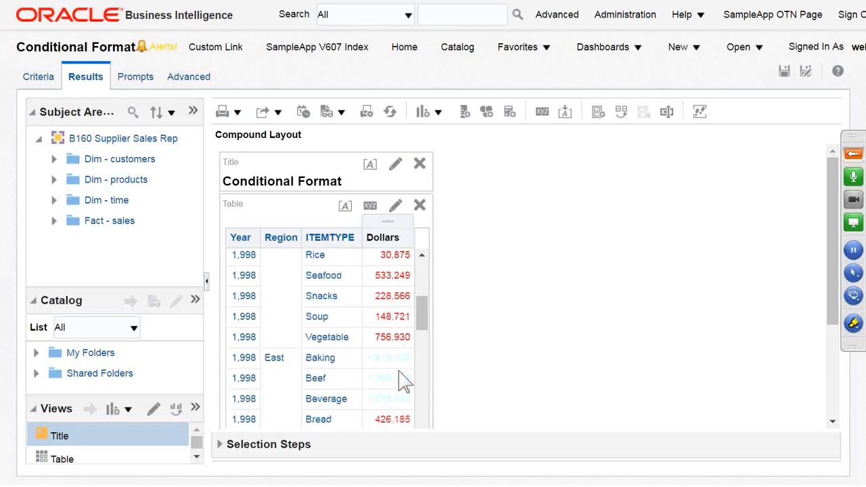
scroll(402, 375, "up", 3)
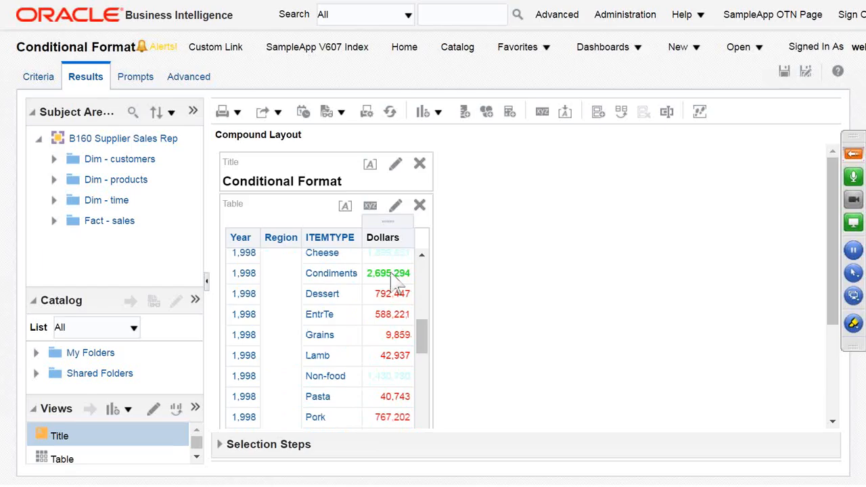
Step: Switch to the Word course notes and read the expected result and the Interaction and Write Back sections
key("alt+Tab")
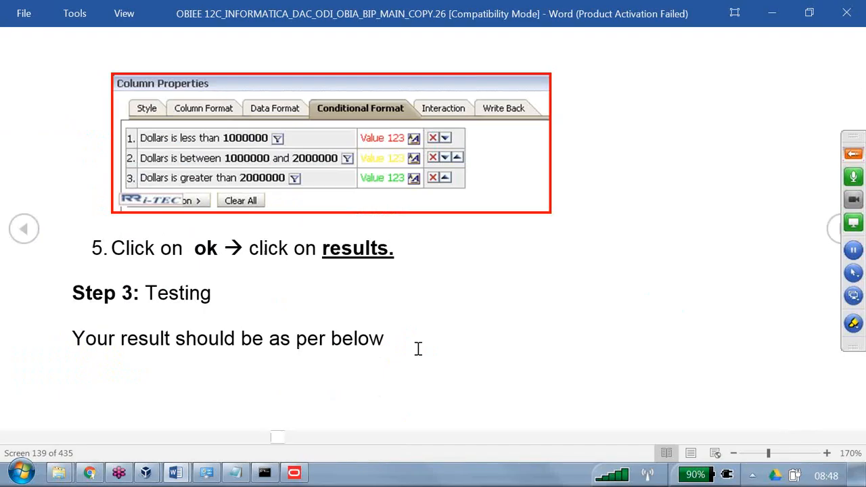
scroll(218, 326, "down", 3)
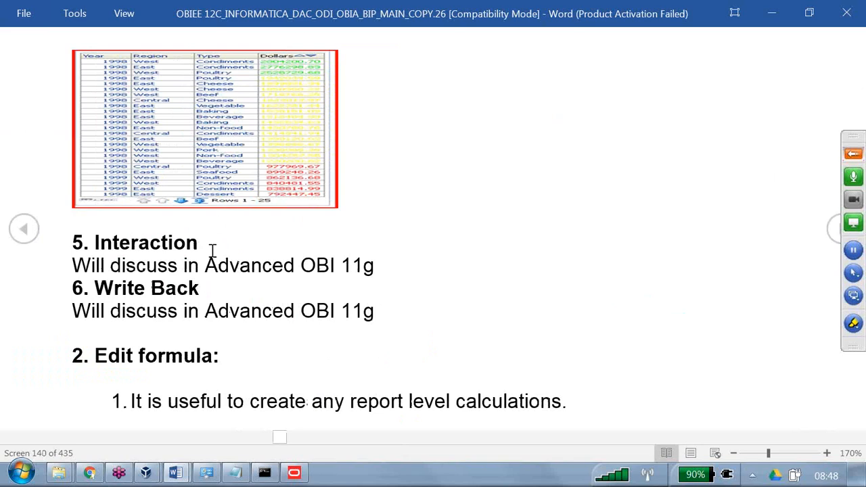
left_click_drag(212, 251, 82, 234)
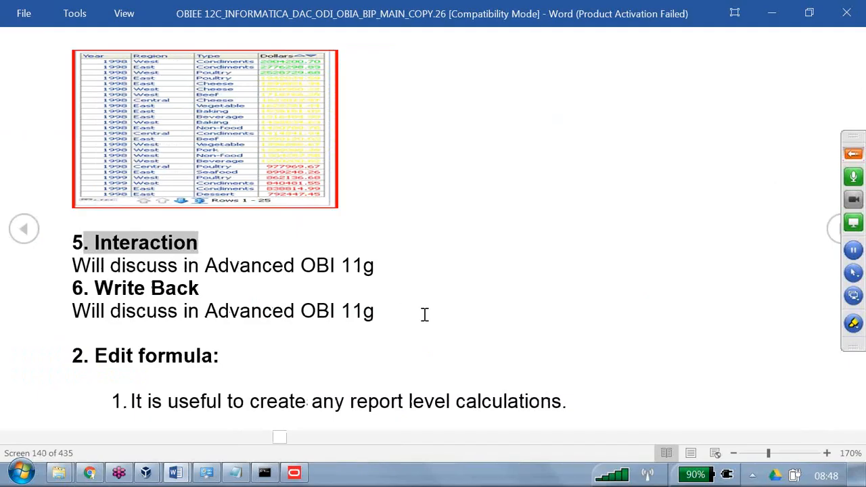
left_click_drag(393, 318, 80, 250)
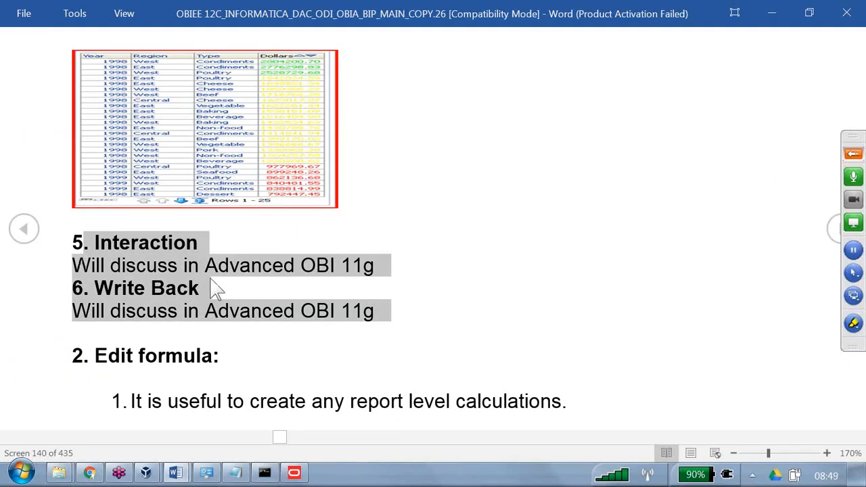
double_click(253, 266)
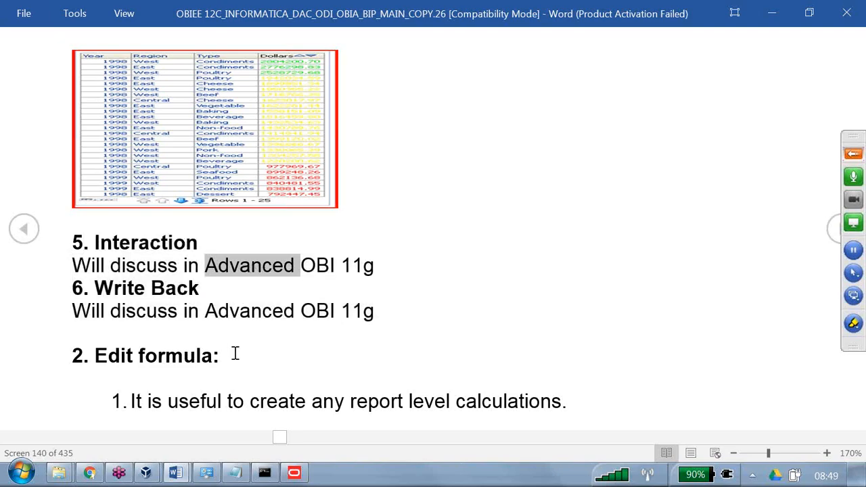
Step: Switch back to the OBIEE analysis criteria and review the Interaction and Write Back settings in the Dollars column properties
key("alt+Tab")
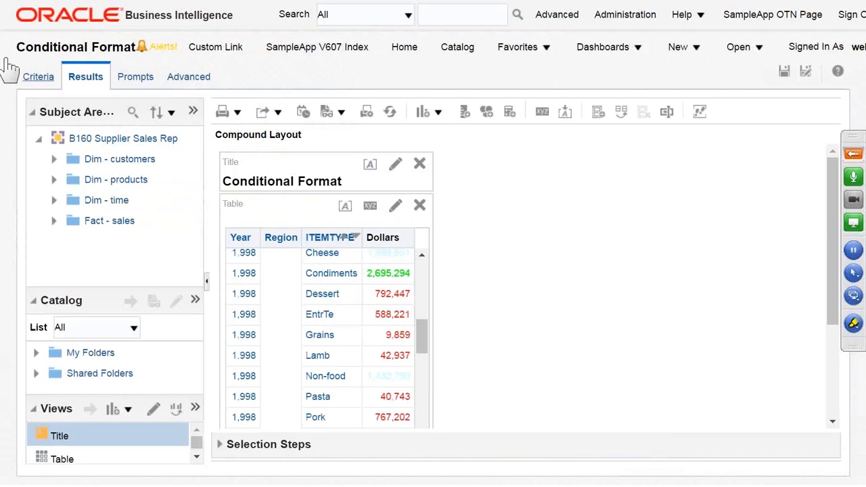
left_click(38, 77)
left_click(452, 197)
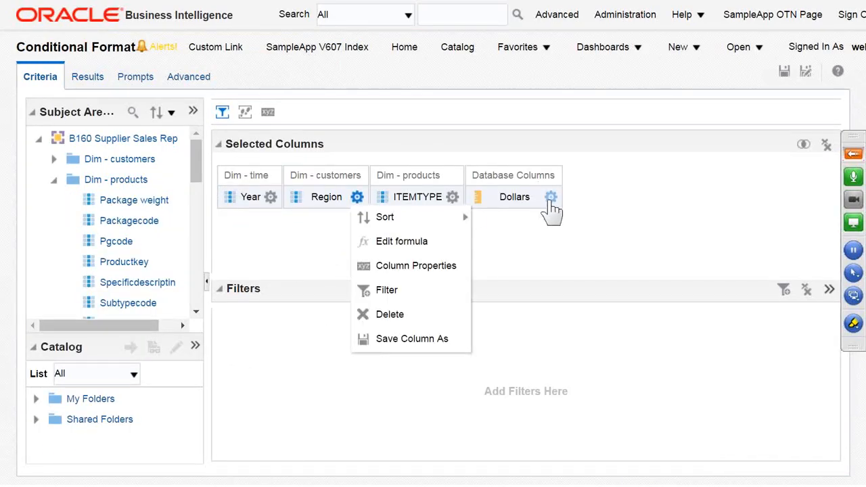
left_click(551, 197)
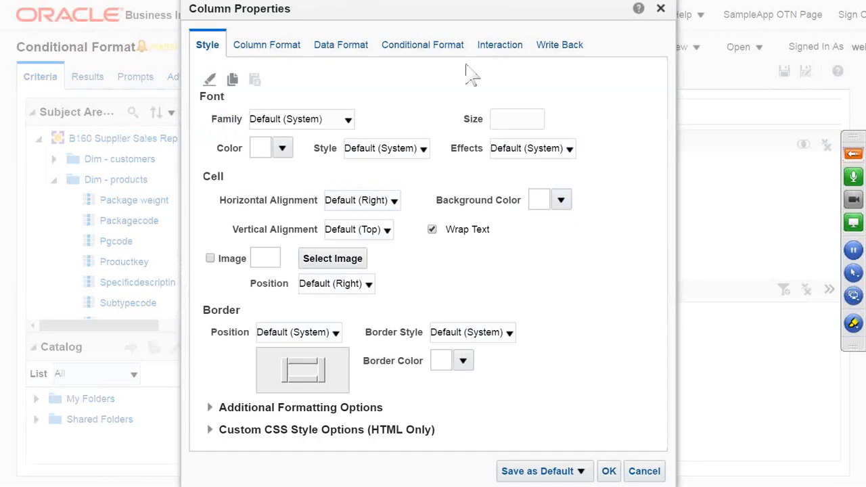
left_click(496, 47)
left_click(551, 47)
left_click(518, 48)
left_click(557, 50)
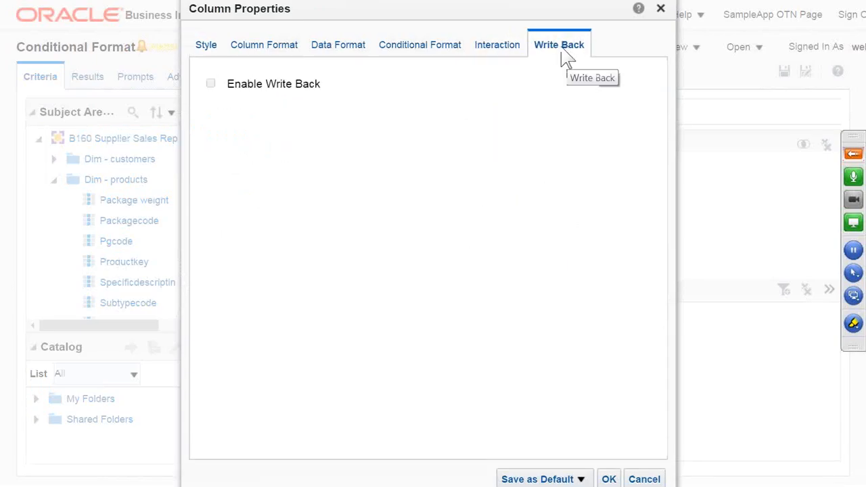
left_click(608, 477)
left_click(551, 197)
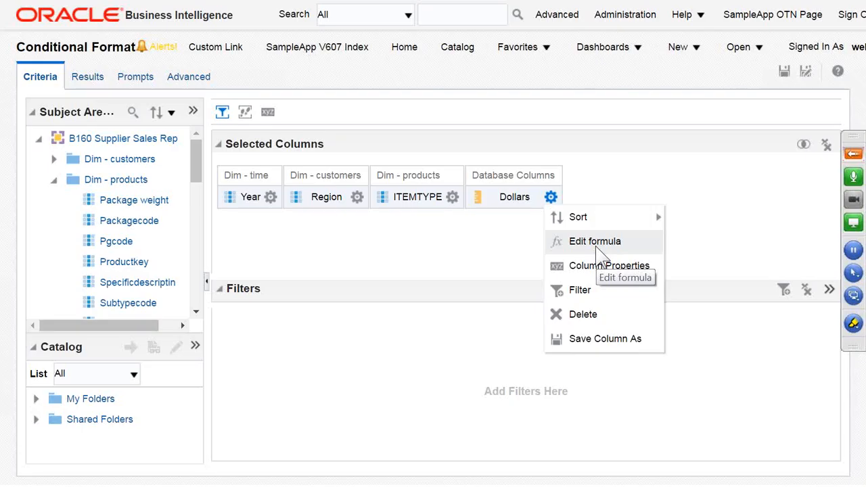
Step: Save a copy of the analysis as Tax Calculation in /Shared Folders/B160
left_click(805, 72)
type("T")
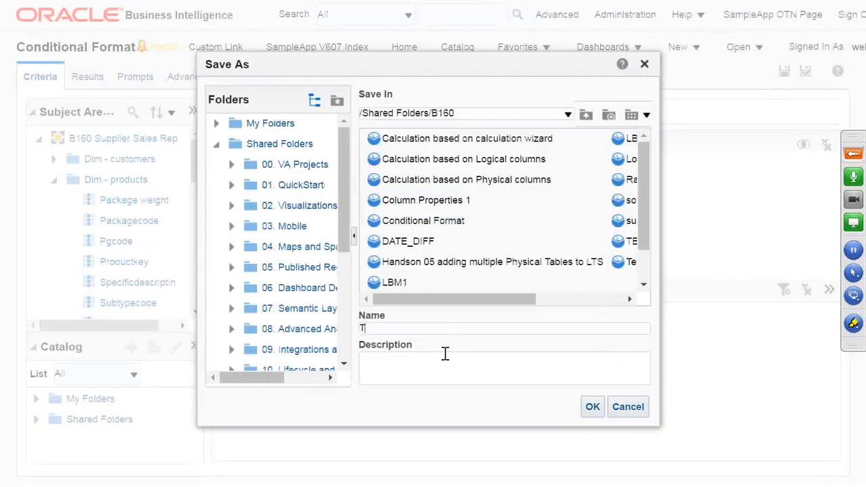
type("ax Calculation")
key("Return")
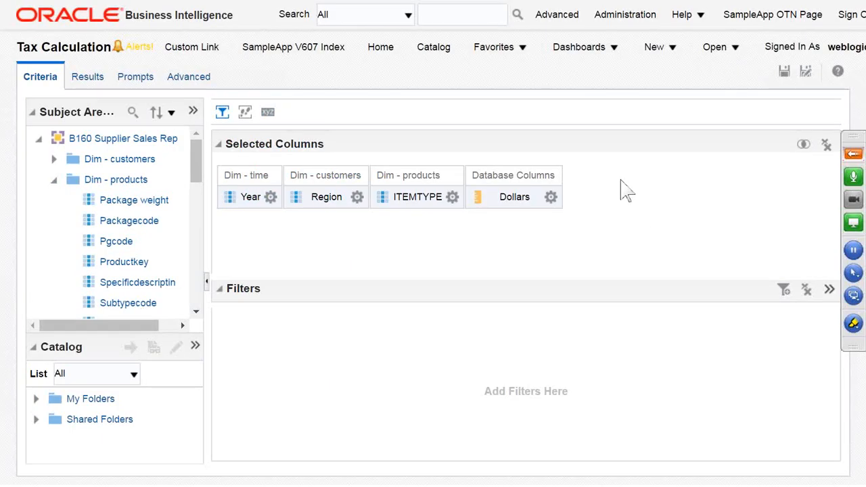
Step: Add a second Dollars column from Fact - sales, Database Columns, after the existing Dollars column in the analysis criteria
scroll(108, 284, "down", 5)
left_click(109, 287)
left_click_drag(128, 296, 597, 239)
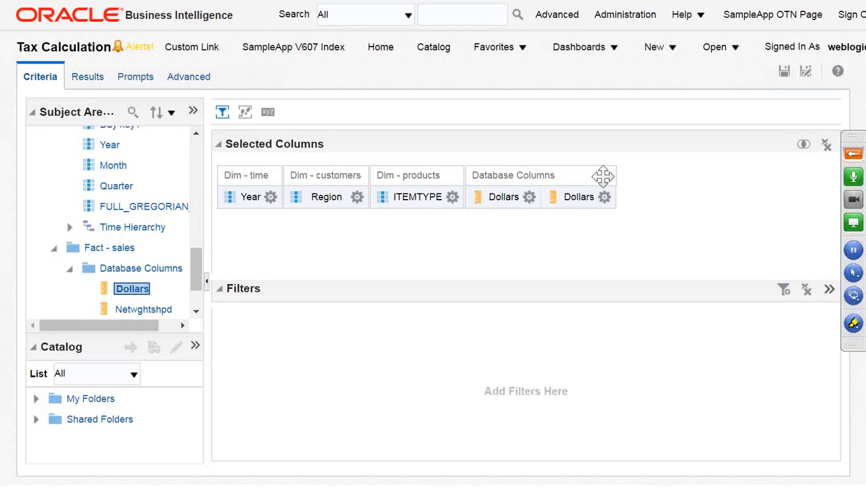
Step: Open the second Dollars column's formula for editing, enable custom headings and set its column heading to Tax
left_click(604, 197)
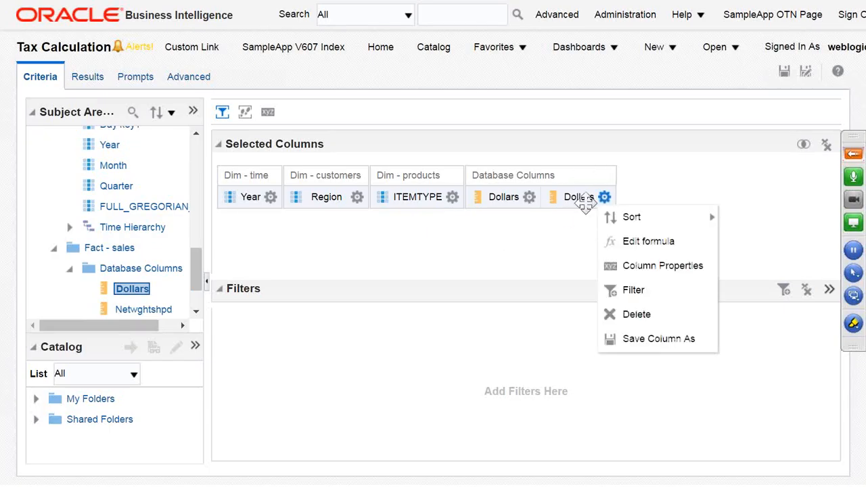
left_click(633, 245)
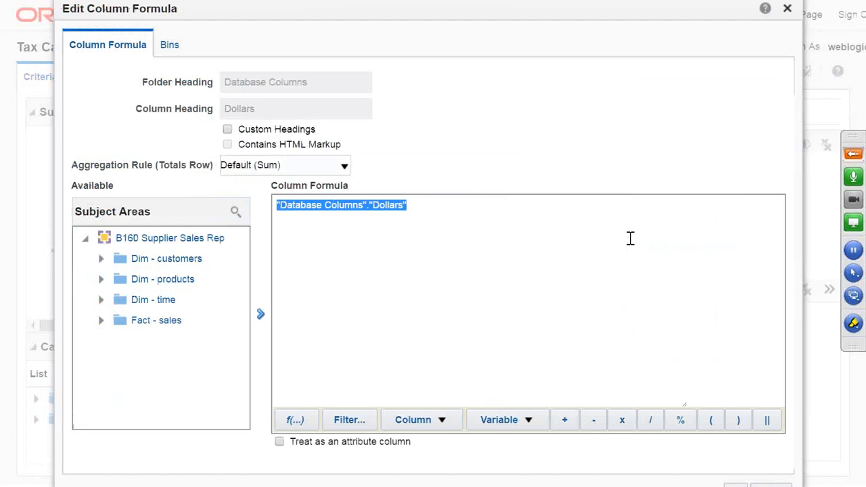
left_click(233, 130)
left_click(272, 114)
left_click_drag(272, 113, 181, 108)
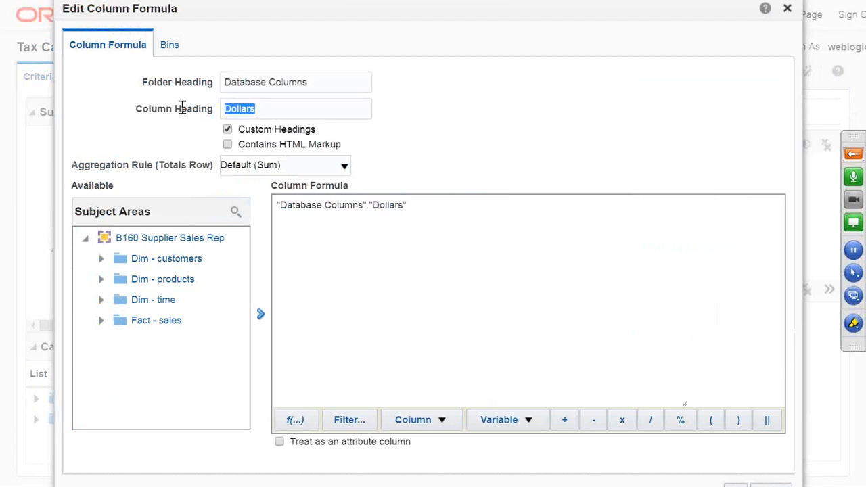
type("Tax")
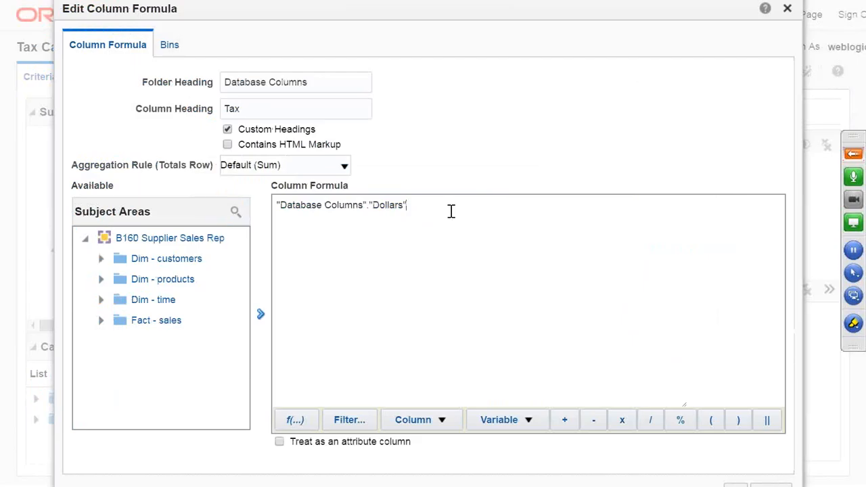
Step: Replace the Tax column's formula with the Case (If) function from the Expressions group
left_click_drag(451, 212, 184, 192)
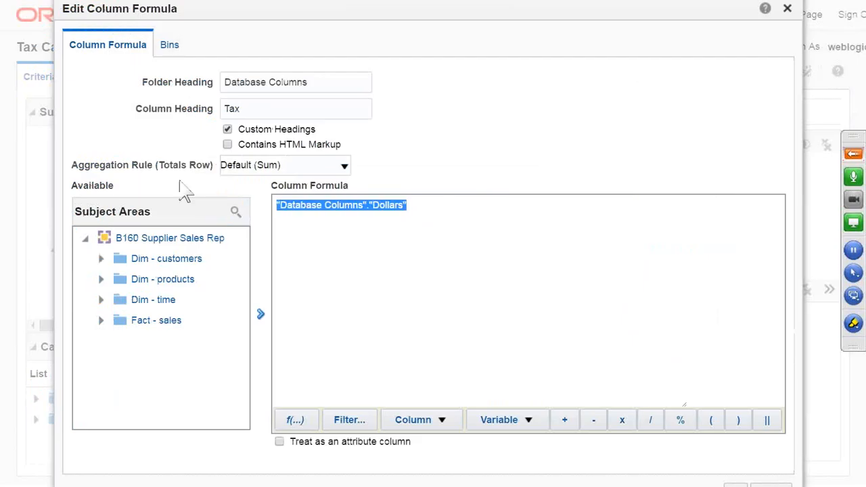
key("BackSpace")
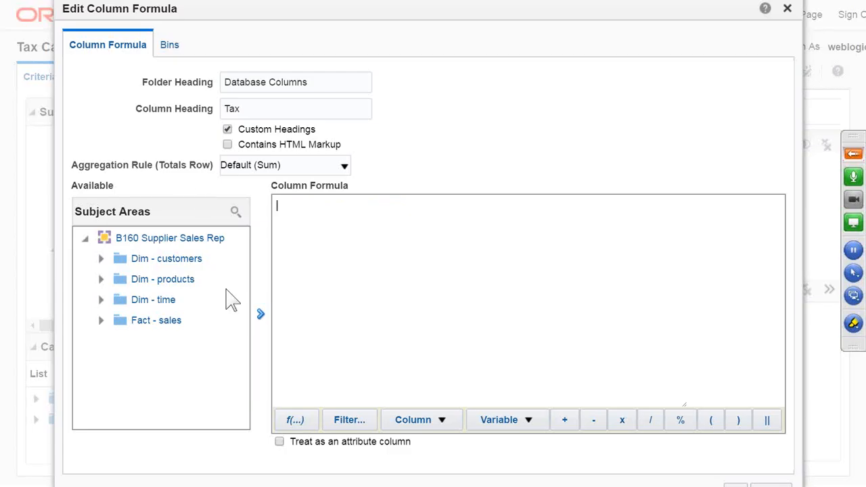
left_click(298, 423)
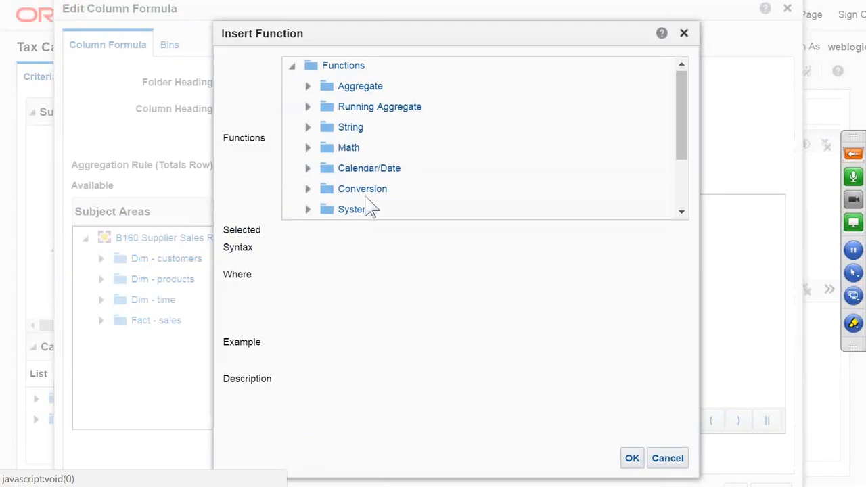
scroll(367, 207, "down", 2)
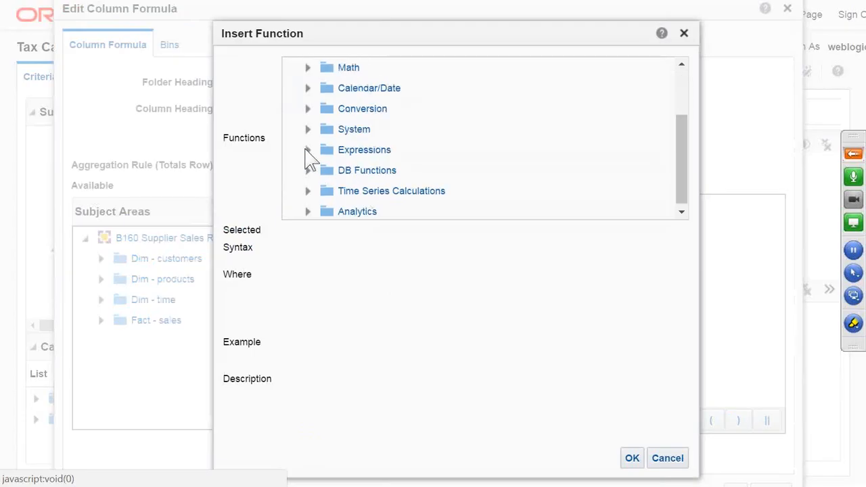
left_click(307, 151)
left_click(377, 193)
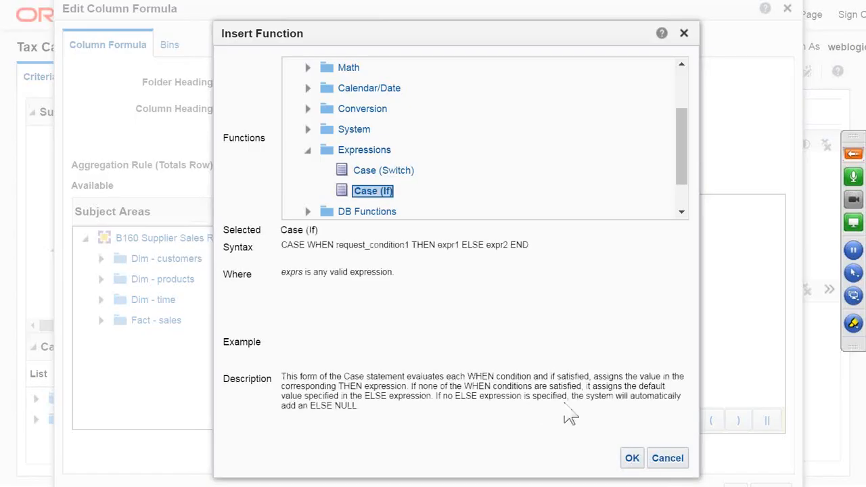
left_click(632, 457)
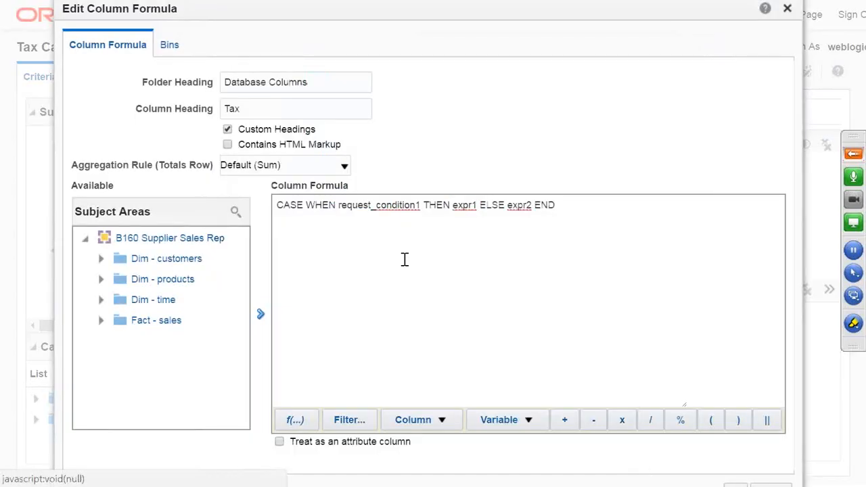
Step: Replace the request_condition1 placeholder in the CASE formula with "Database Columns"."Dollars" <1000000
left_click_drag(337, 204, 422, 205)
key("Delete")
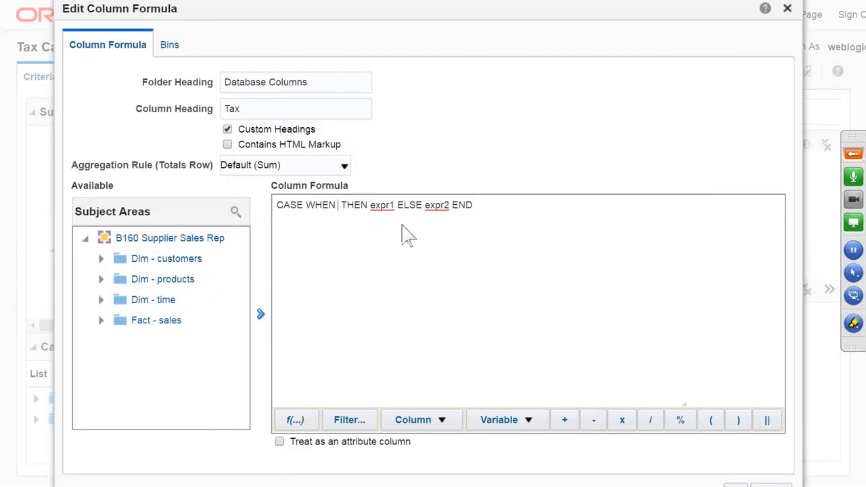
left_click(101, 320)
left_click(116, 341)
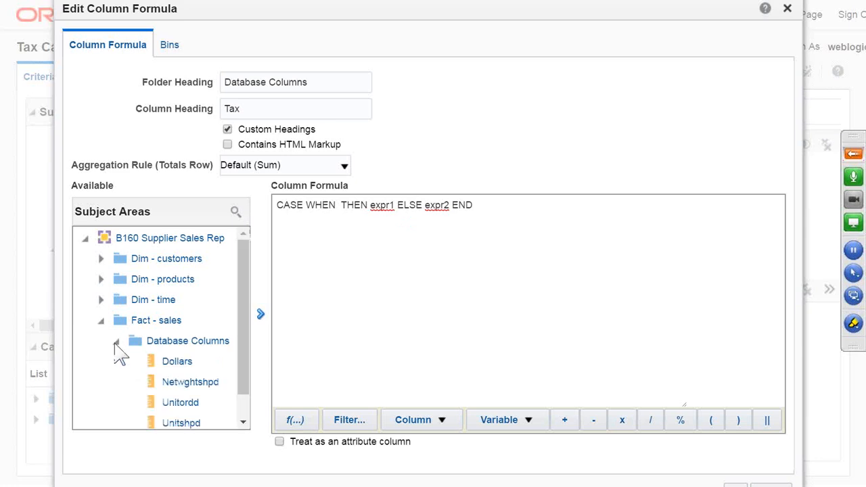
left_click(174, 361)
left_click(261, 314)
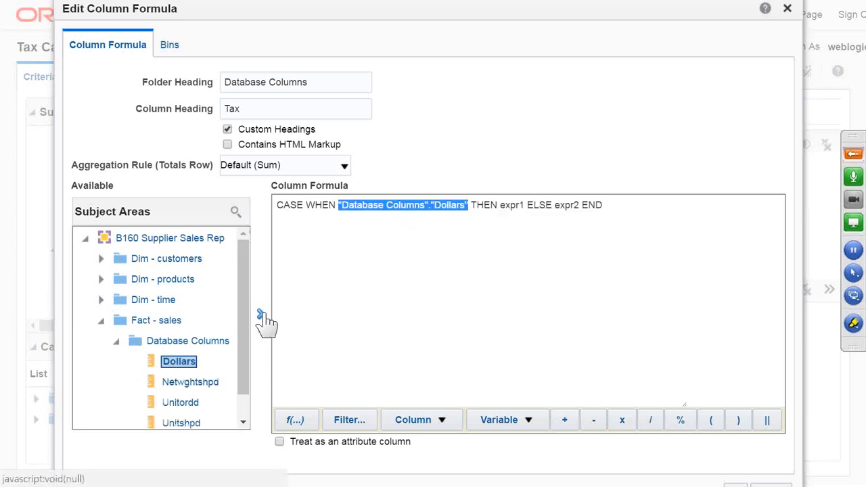
left_click(472, 205)
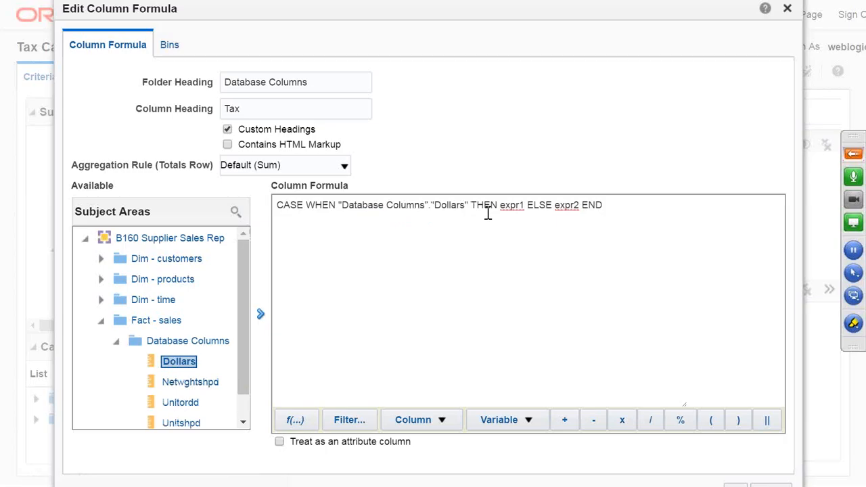
type("<1000")
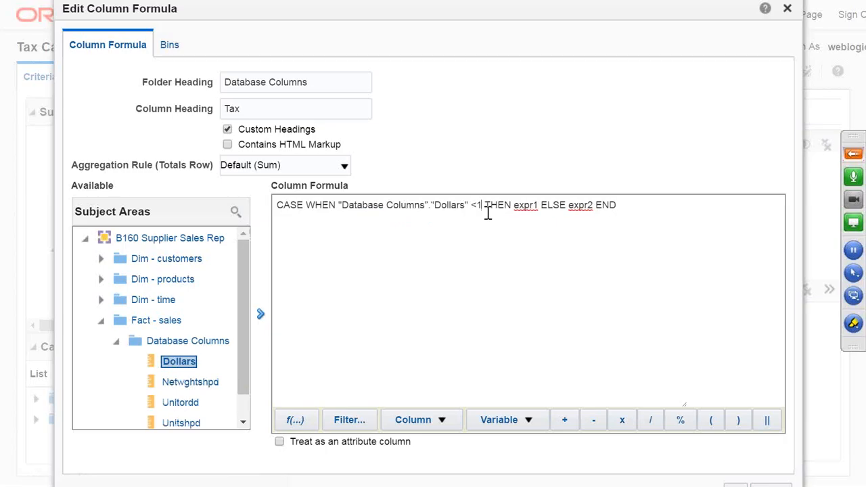
type("000")
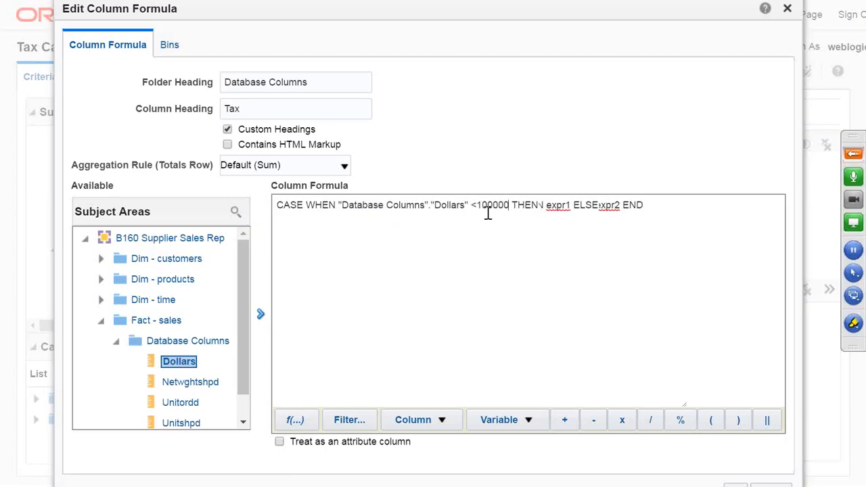
Step: Replace the expr1 placeholder in the Tax column's CASE formula with "Database Columns"."Dollars" * 0.1
double_click(560, 205)
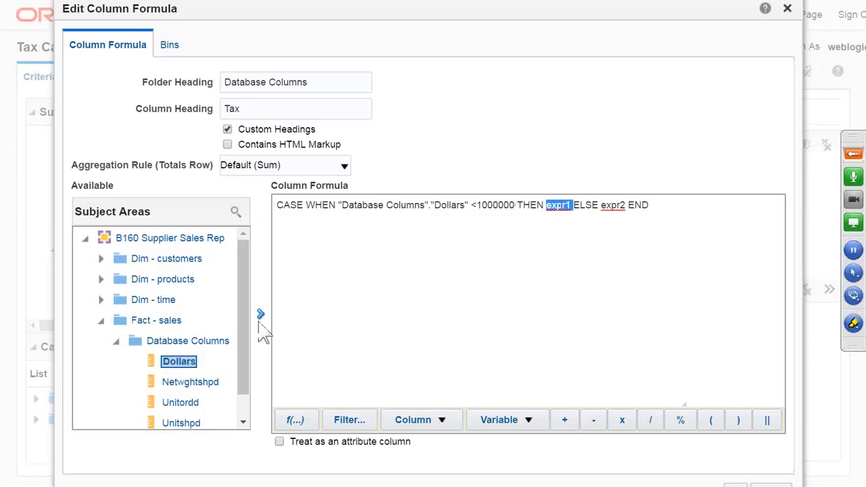
left_click(260, 317)
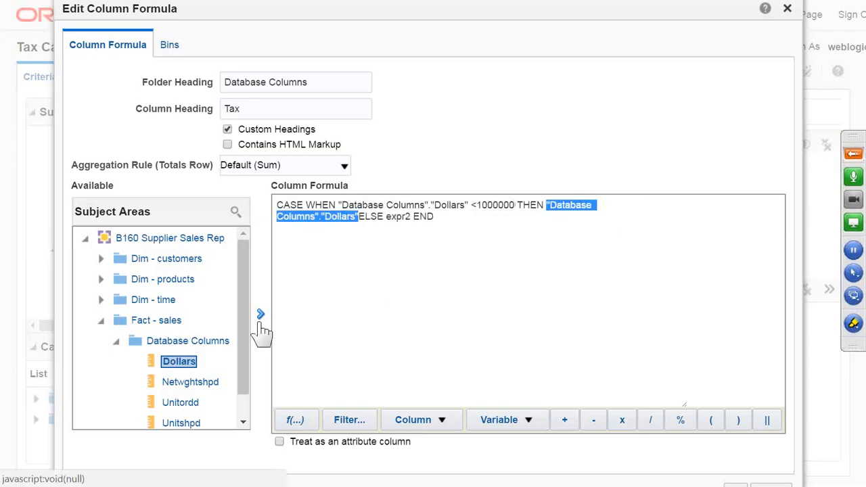
left_click(361, 217)
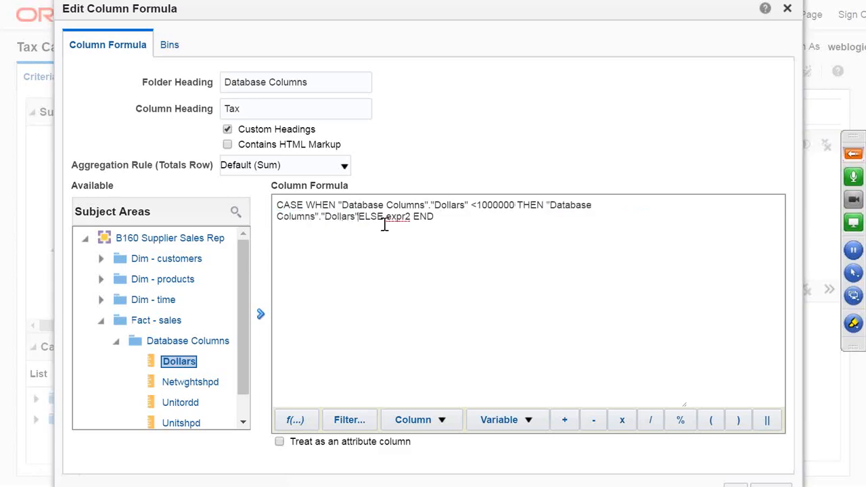
type("* 0")
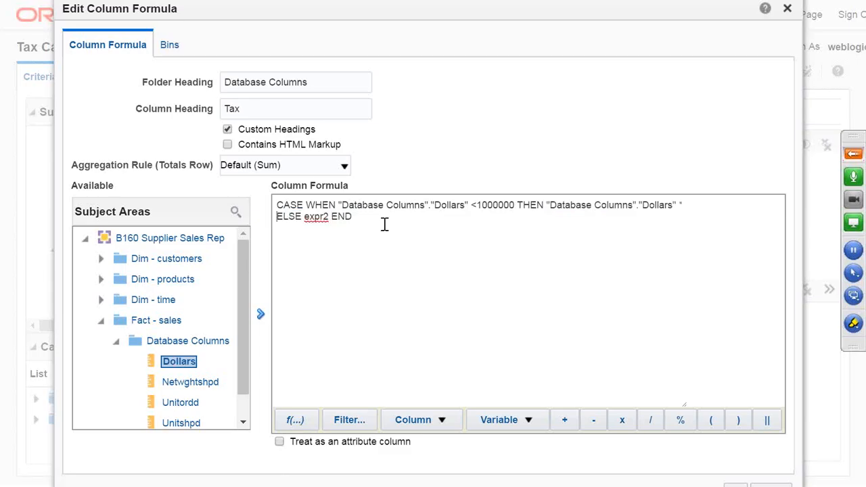
type(".1")
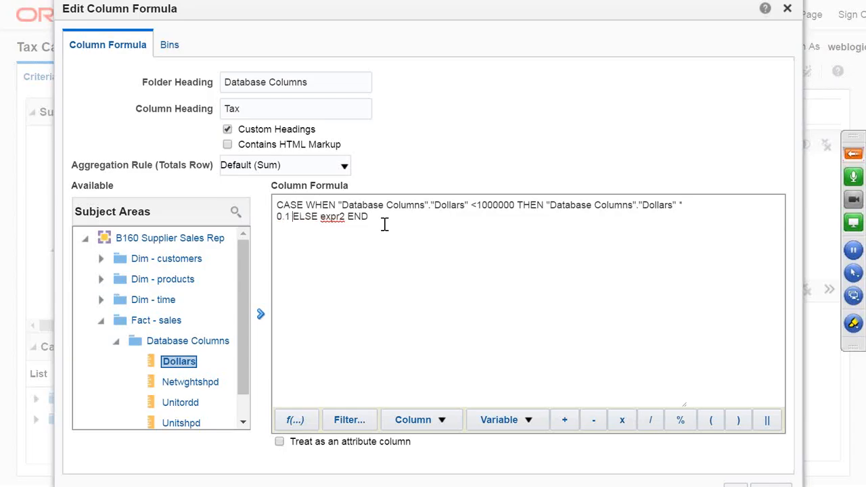
Step: Replace the expr2 placeholder with "Database Columns"."Dollars" * 0.2, apply the Tax formula and display the analysis results
double_click(333, 217)
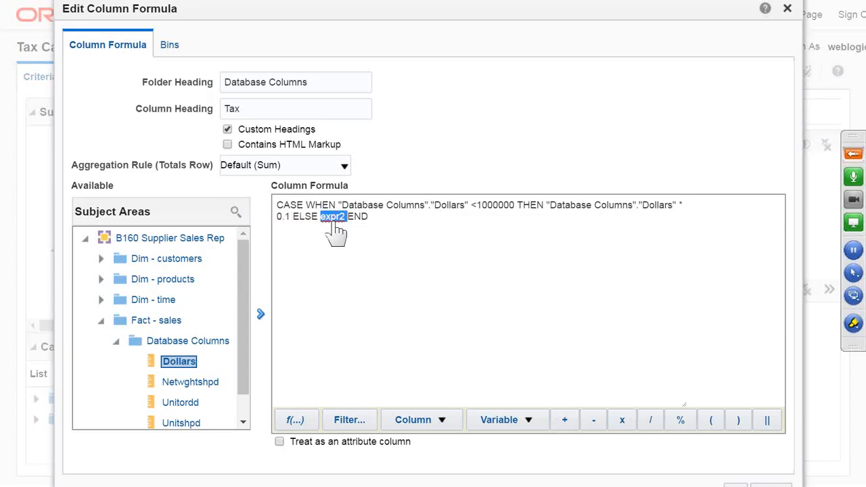
left_click(261, 315)
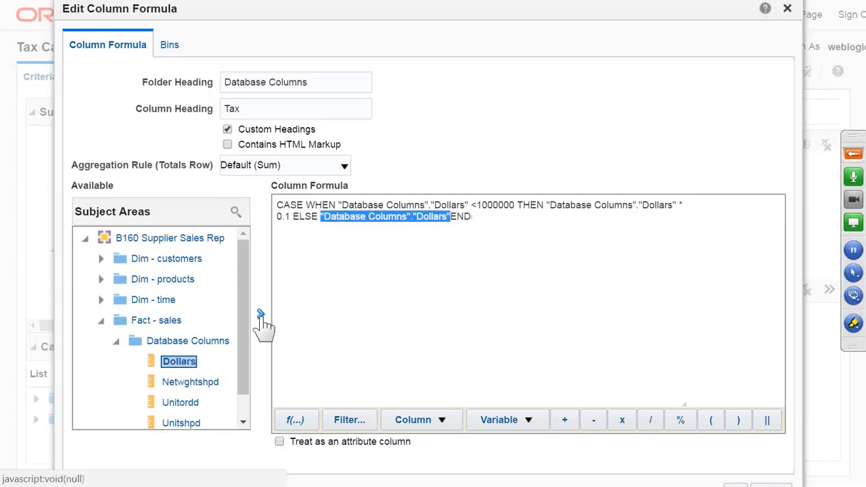
left_click(452, 217)
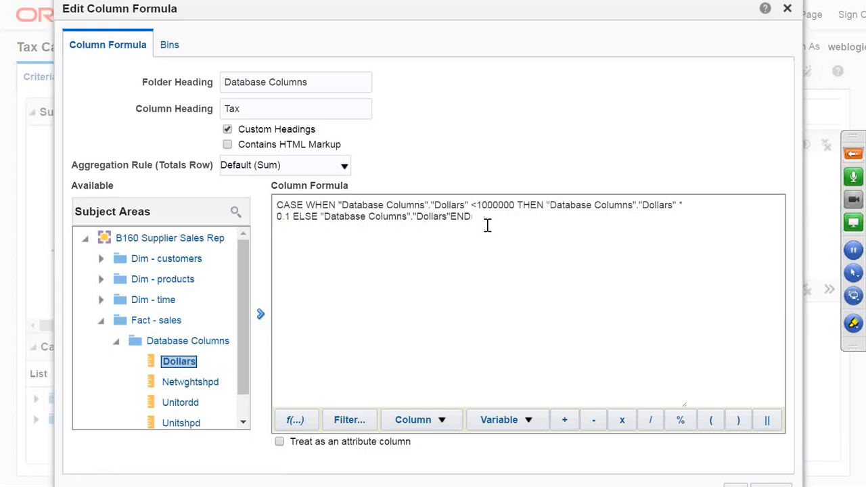
type("* 0.2")
left_click(733, 485)
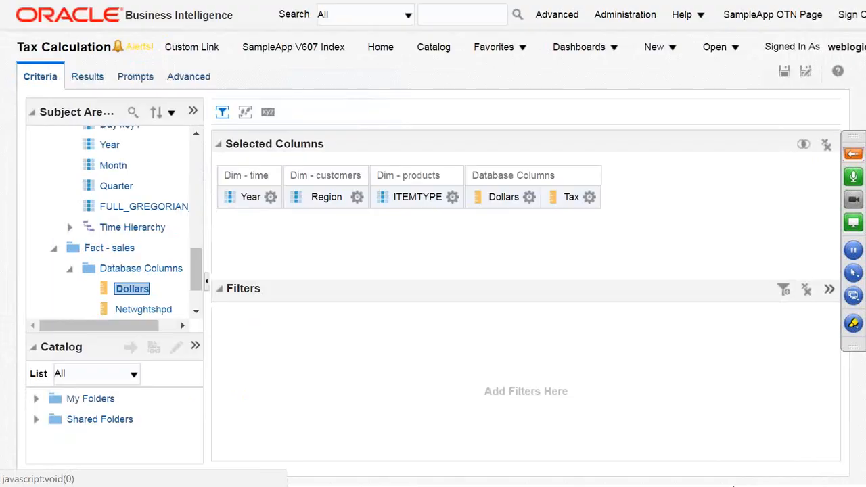
left_click(90, 84)
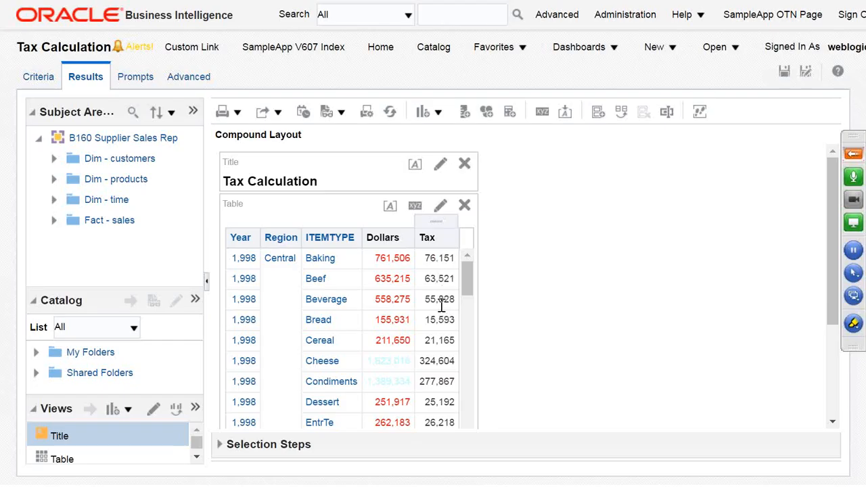
Step: Switch to the Word notes and highlight the Edit formula heading and its line about report level calculations
key("alt+Tab")
left_click_drag(99, 355, 246, 359)
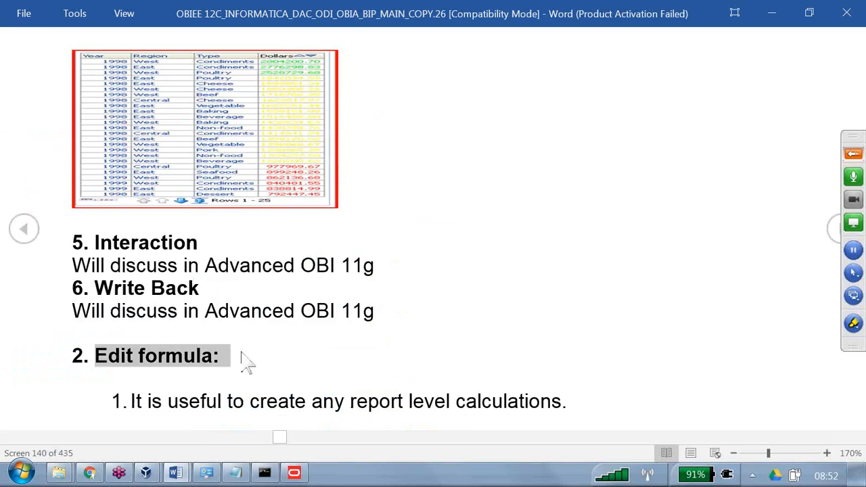
left_click_drag(150, 403, 547, 414)
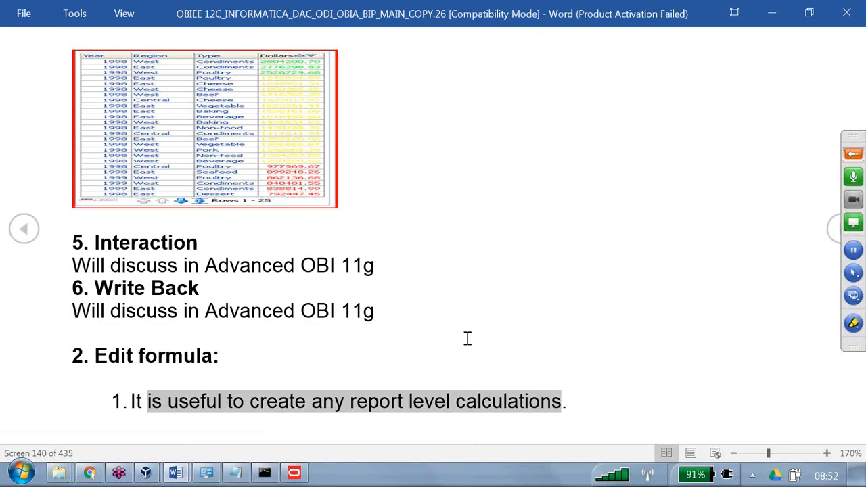
key("alt+Tab")
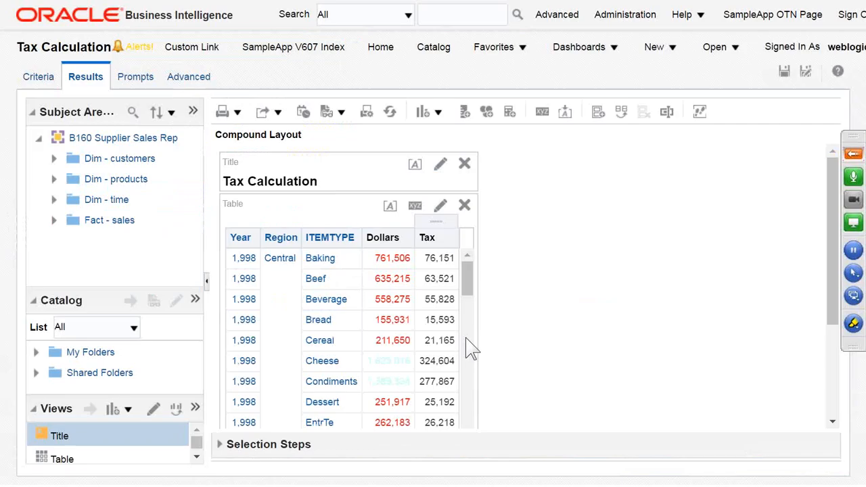
Step: Reopen the Tax column's formula in the analysis criteria and browse the Aggregate, Running Aggregate, String and Math functions without inserting any
left_click(49, 82)
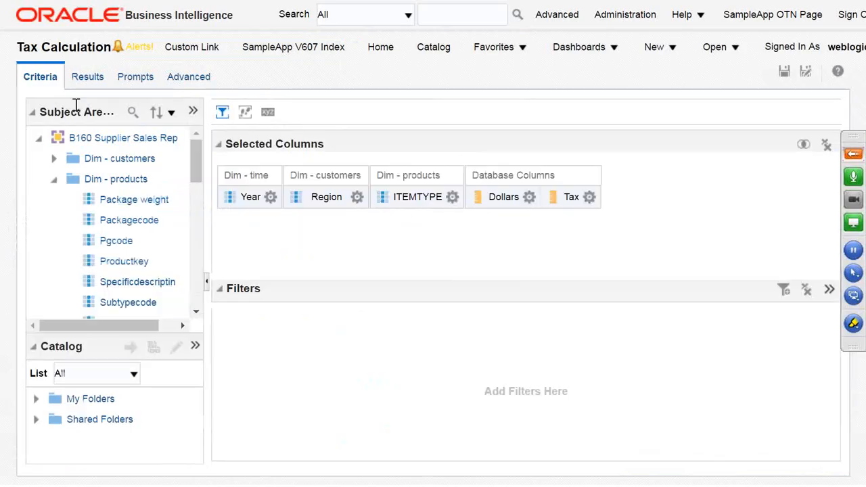
left_click(589, 197)
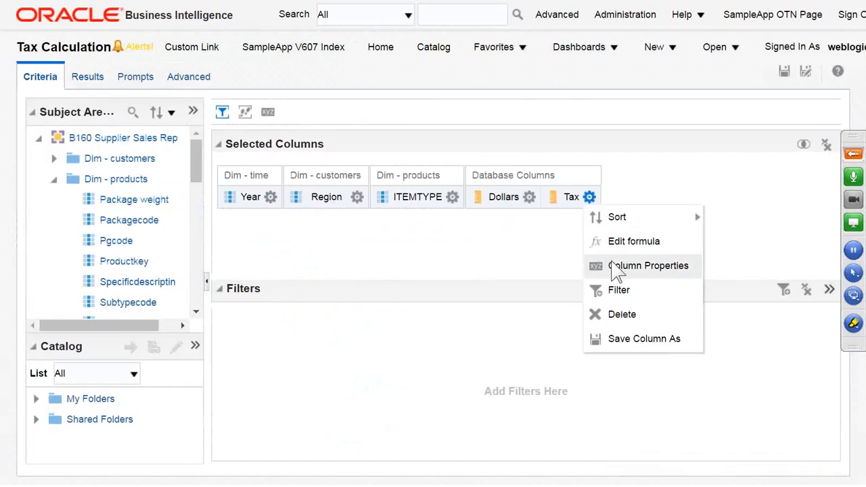
left_click(626, 241)
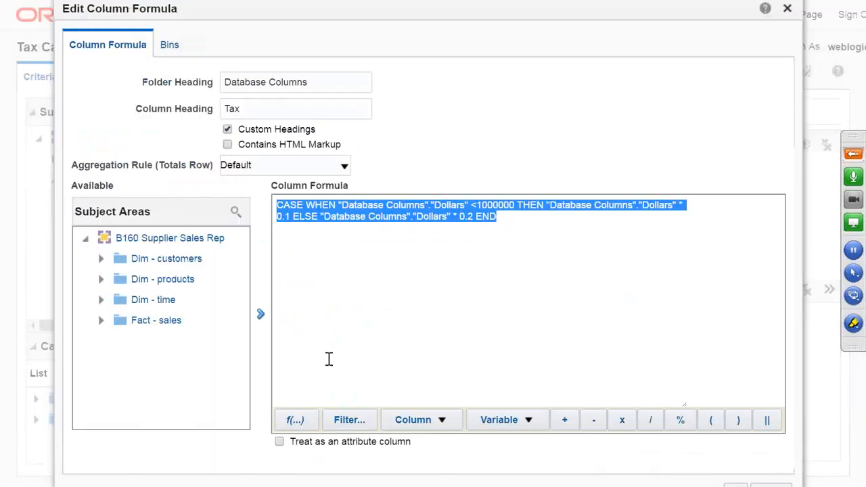
left_click(295, 420)
left_click(305, 87)
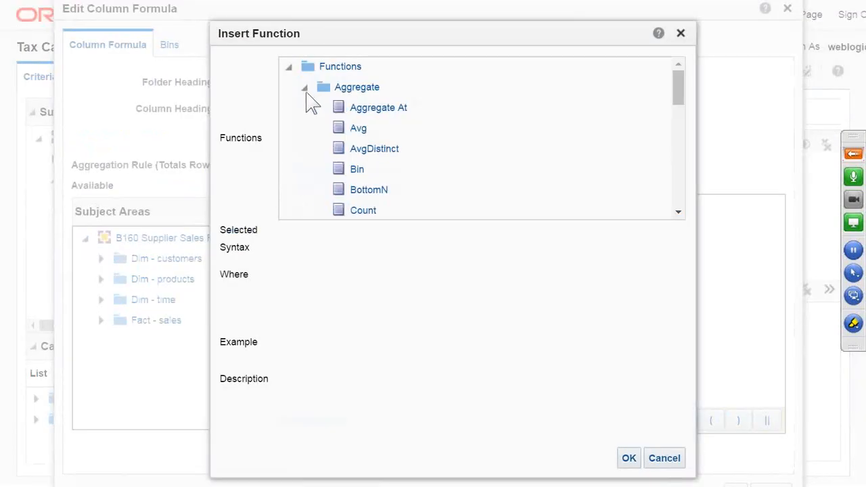
left_click(304, 88)
left_click(304, 108)
left_click(304, 108)
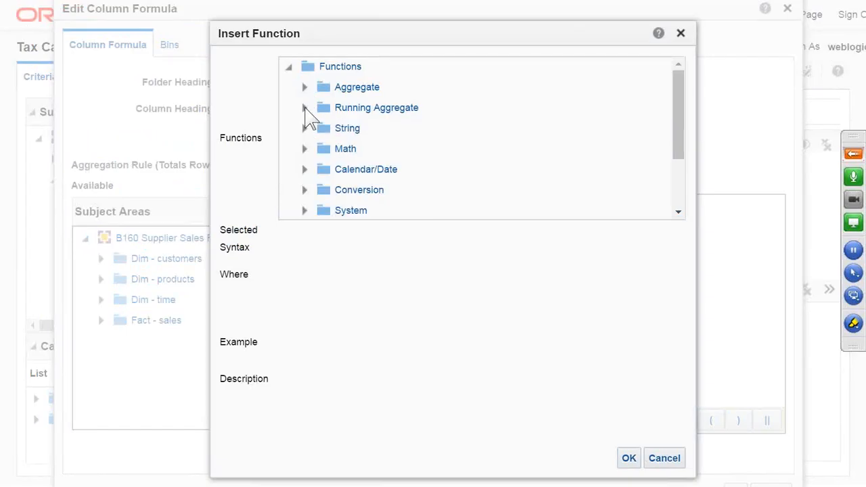
left_click(304, 128)
left_click(305, 129)
left_click(305, 147)
scroll(362, 195, "down", 1)
scroll(358, 194, "down", 5)
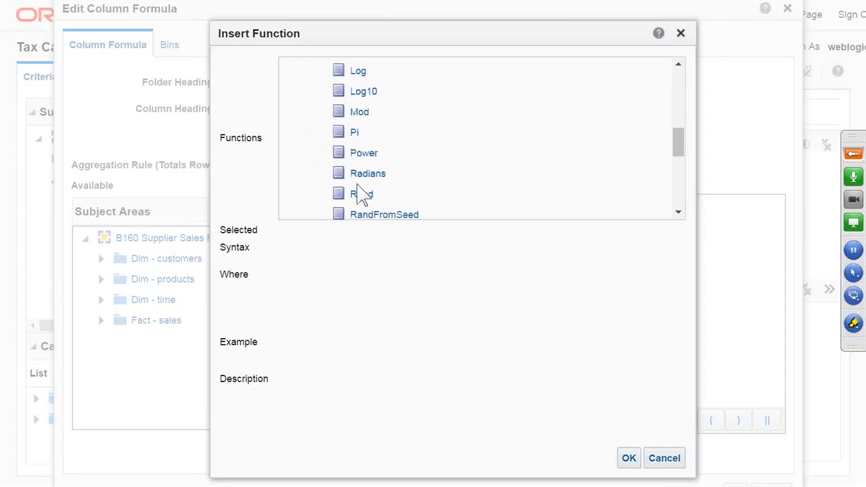
scroll(358, 194, "up", 6)
left_click(664, 464)
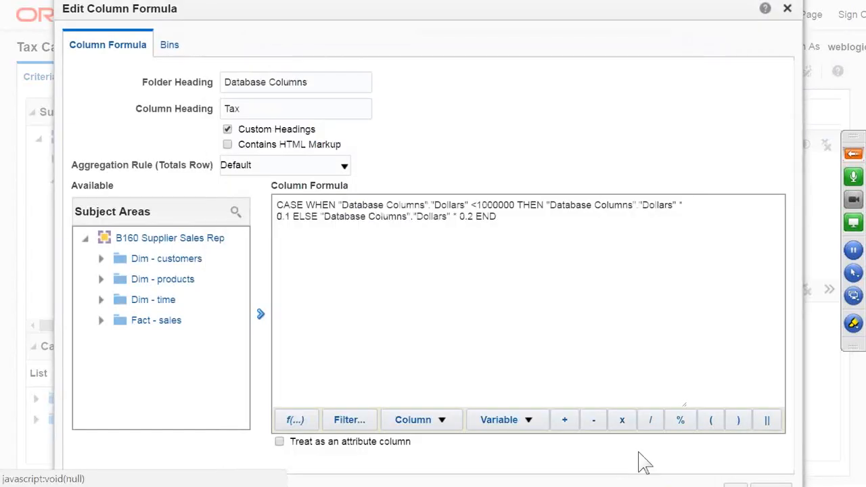
Step: Switch to the Word notes, read on past the Tax expression and Bins sections, and highlight the Filter Function heading
key("alt+Tab")
scroll(394, 342, "down", 5)
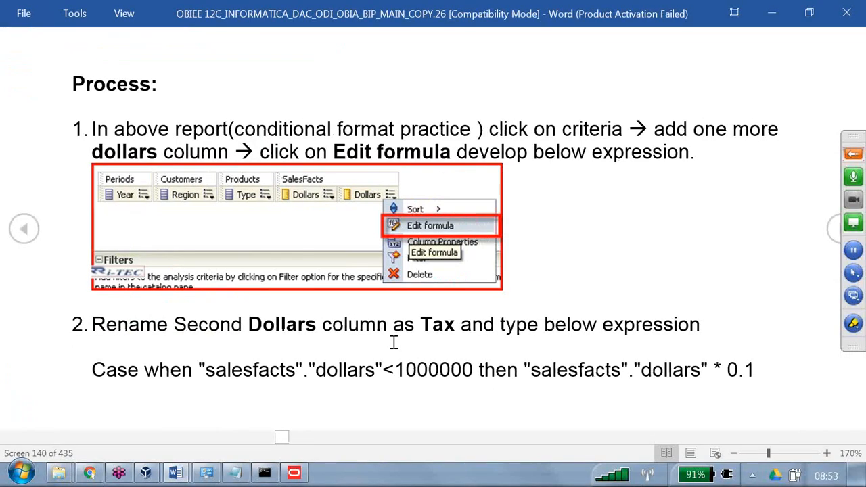
scroll(393, 342, "down", 5)
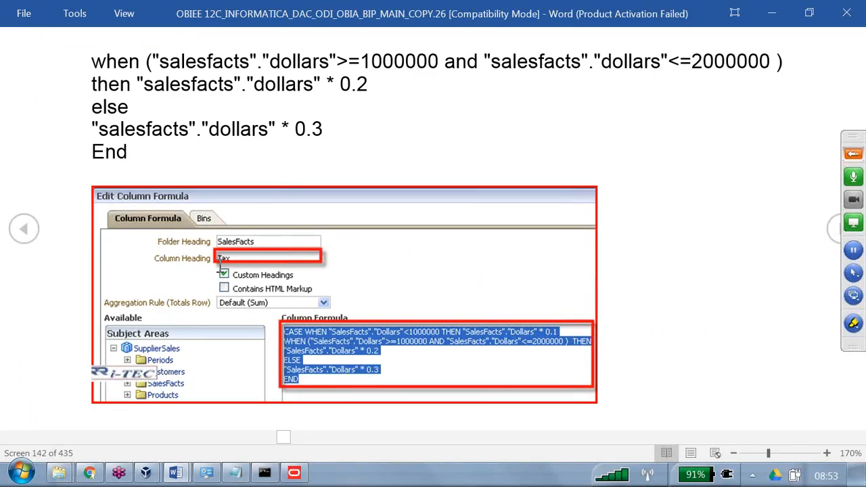
scroll(245, 279, "down", 5)
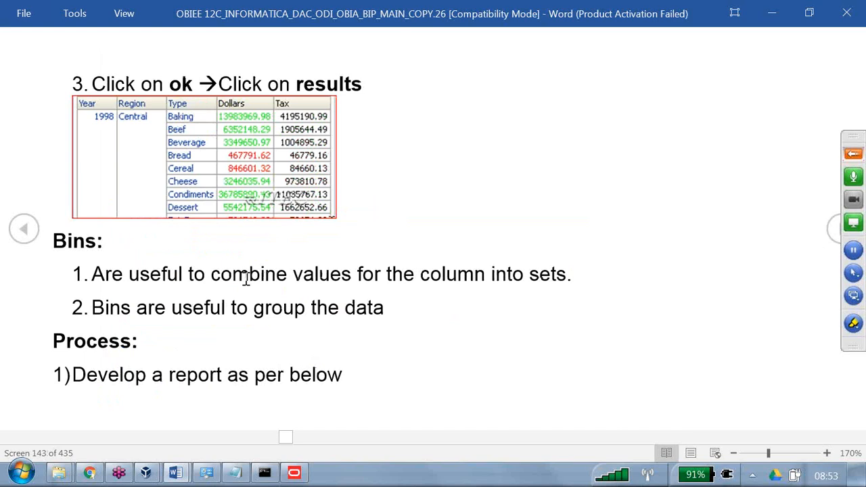
scroll(271, 290, "down", 5)
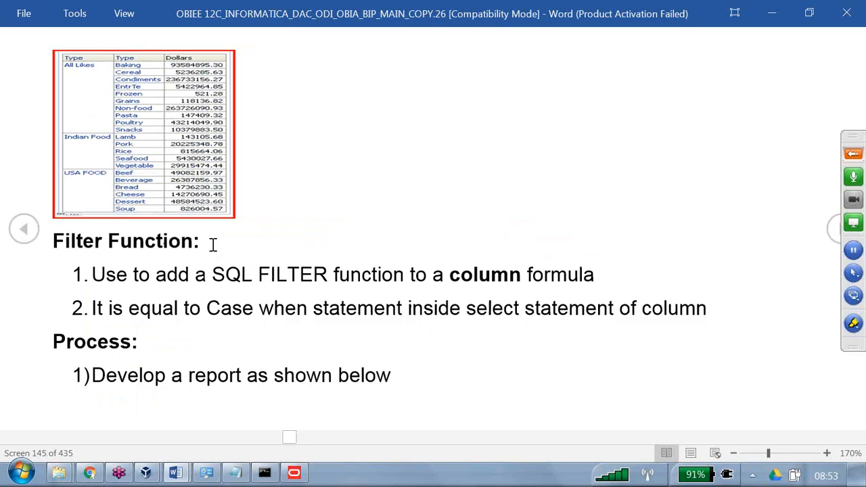
left_click_drag(213, 245, 8, 234)
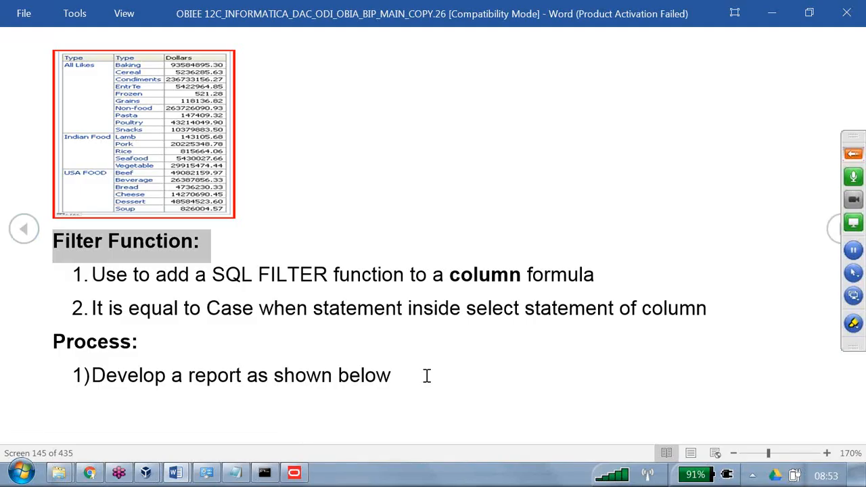
Step: Examine the enlarged example report with Dollars and baking Dollars columns in the notes' Filter Function section
scroll(427, 375, "down", 1)
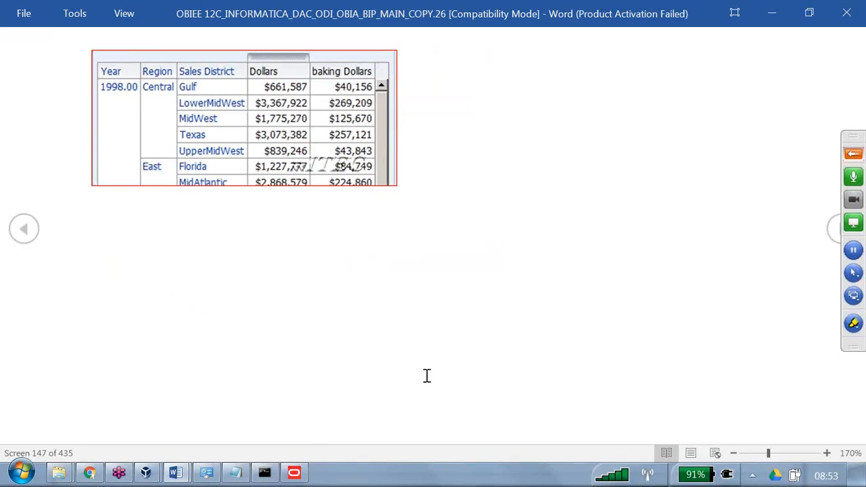
double_click(298, 94)
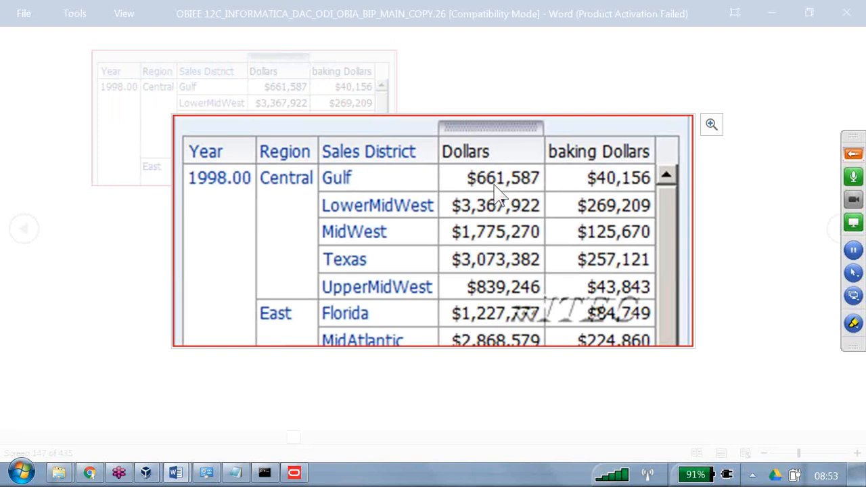
left_click(852, 323)
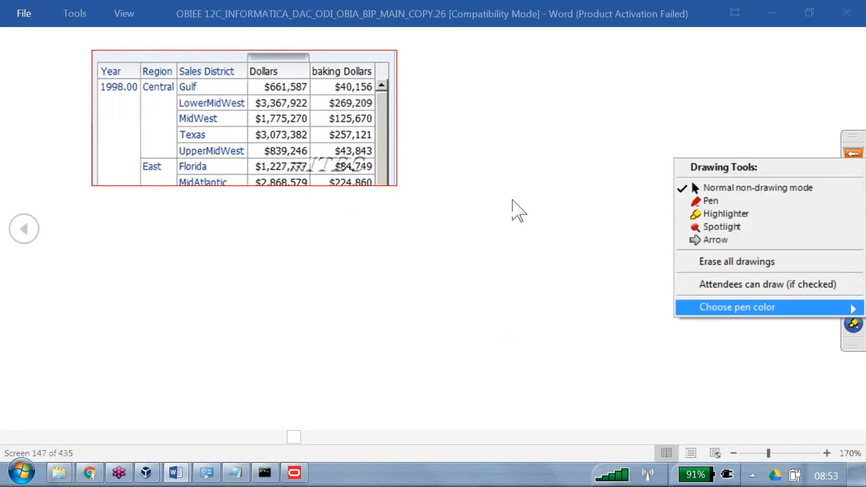
double_click(287, 92)
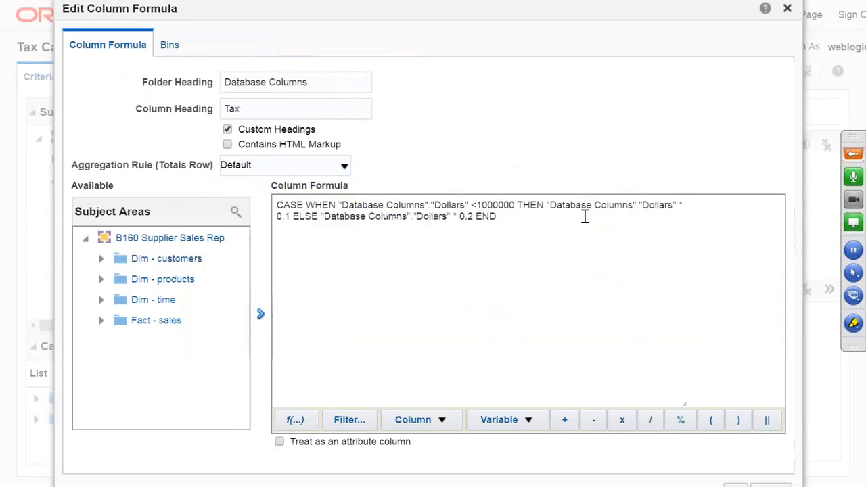
Step: Close the Tax column's formula without changes and save the Tax Calculation analysis
left_click(788, 8)
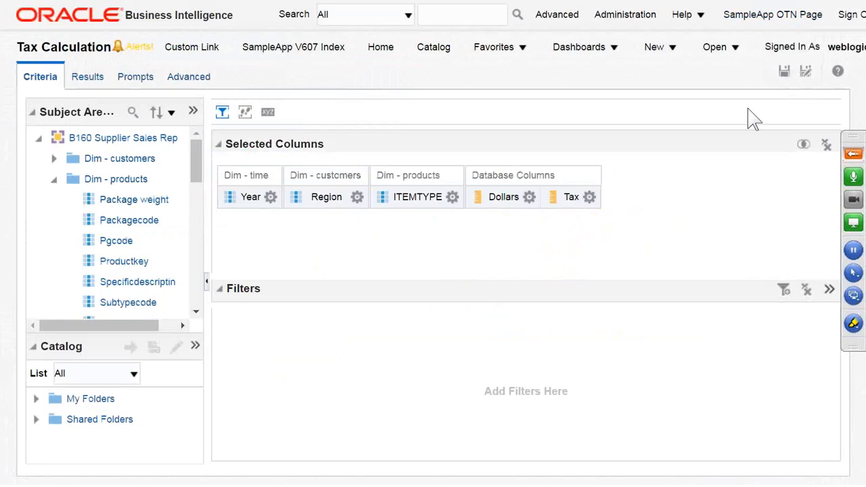
left_click(783, 72)
Step: Create a new analysis on the B160 Supplier Sales Rep subject area and save it as Filter Function in /Shared Folders/B160
left_click(668, 54)
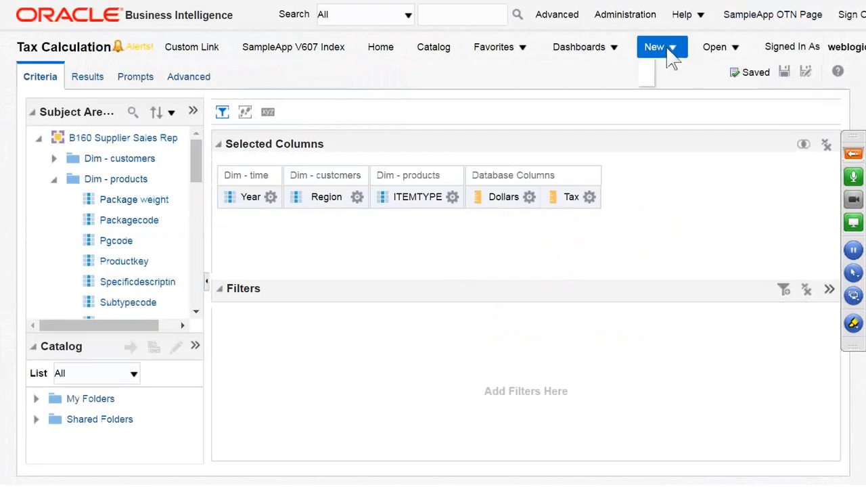
left_click(676, 156)
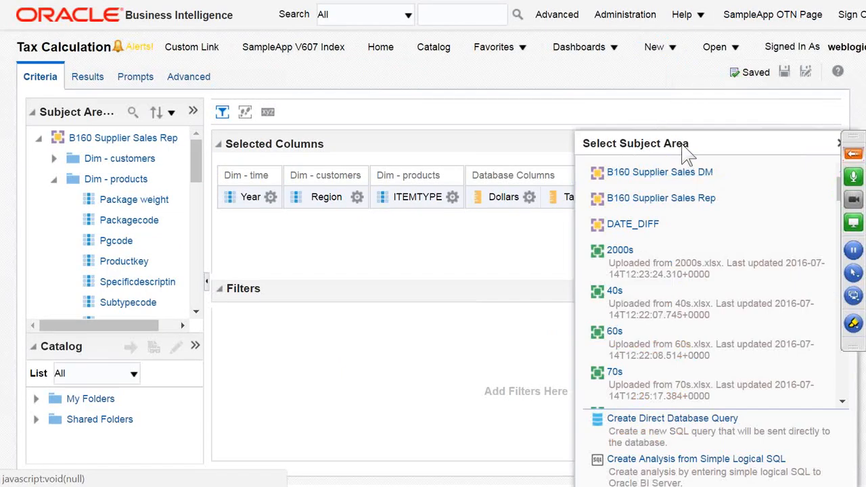
left_click(661, 198)
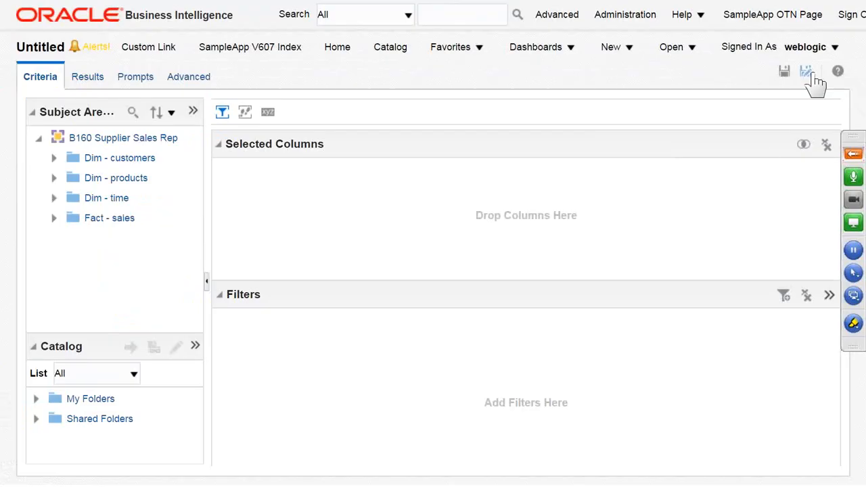
left_click(807, 73)
type("Filter Function")
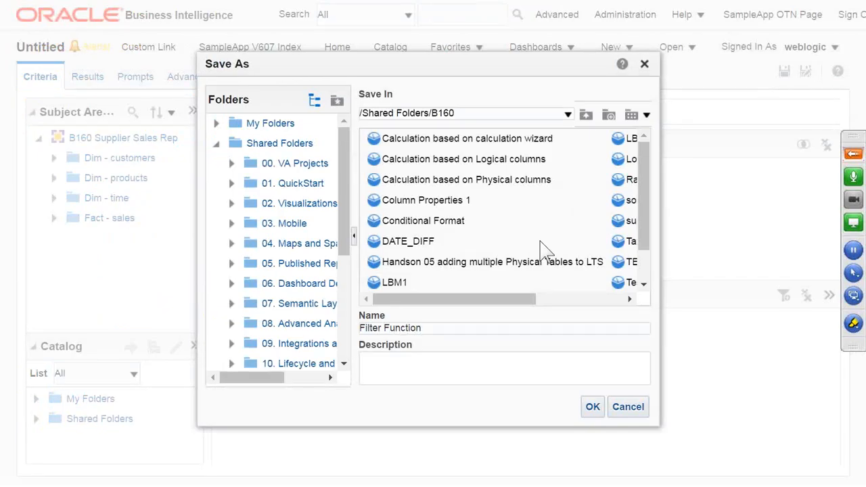
key("Return")
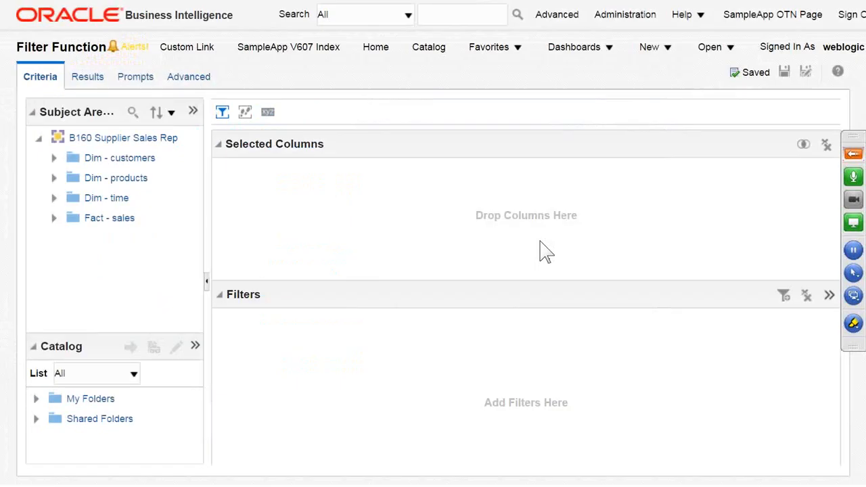
Step: Add Year from Dim - time, and Region and District from Dim - customers, to the analysis
left_click(55, 158)
scroll(68, 284, "down", 1)
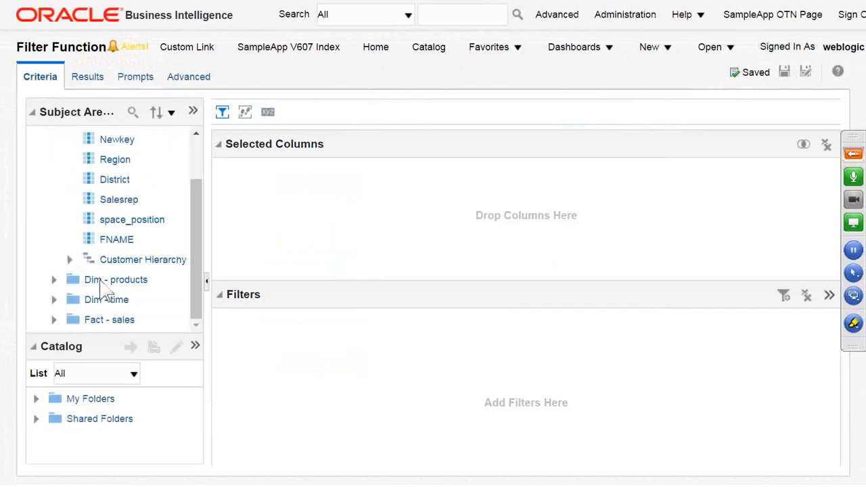
left_click(54, 297)
scroll(101, 298, "down", 3)
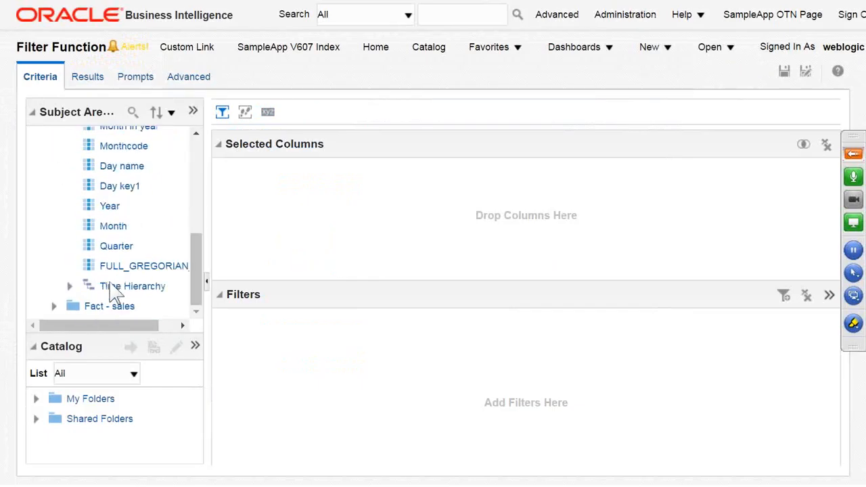
double_click(112, 206)
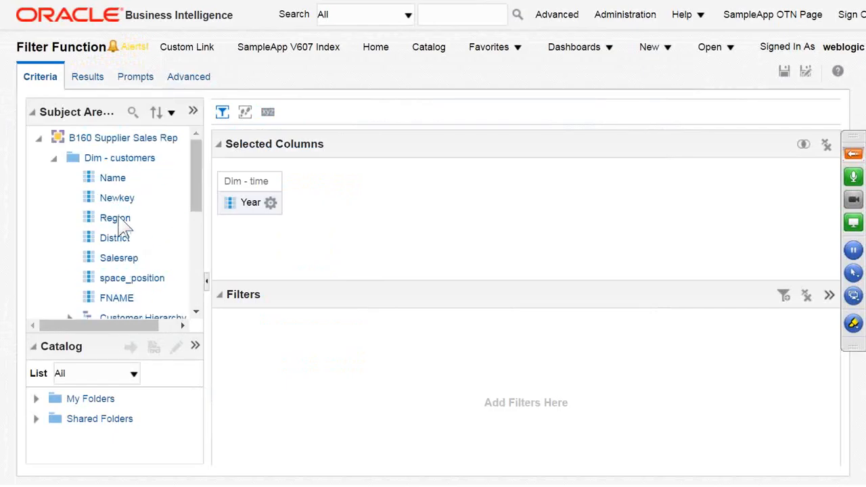
double_click(119, 220)
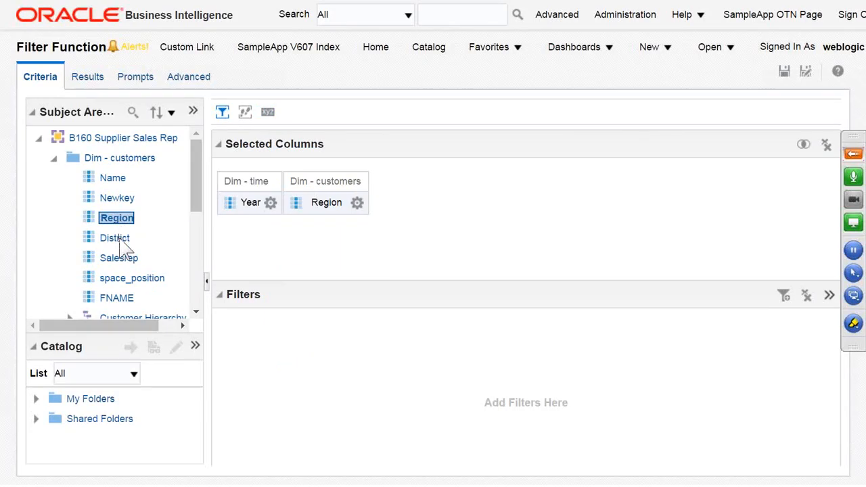
double_click(116, 238)
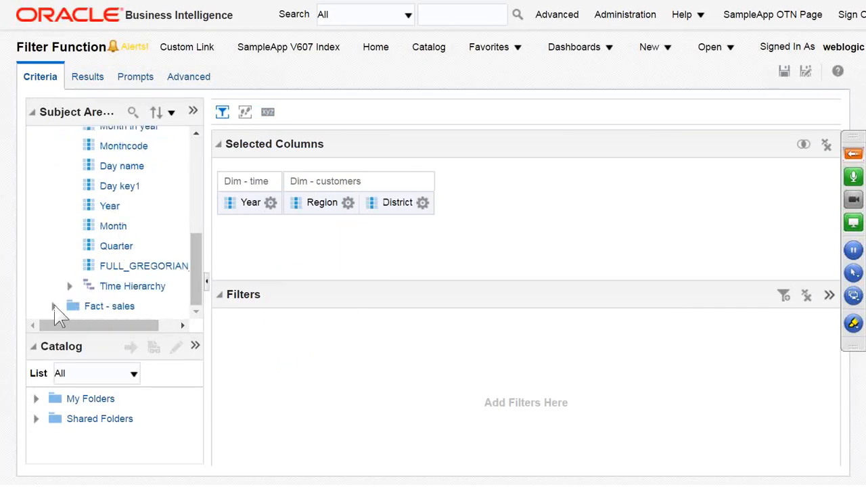
Step: Add the Dollars measure from the Fact - sales Database Columns folder to the analysis twice
left_click(53, 306)
left_click(69, 286)
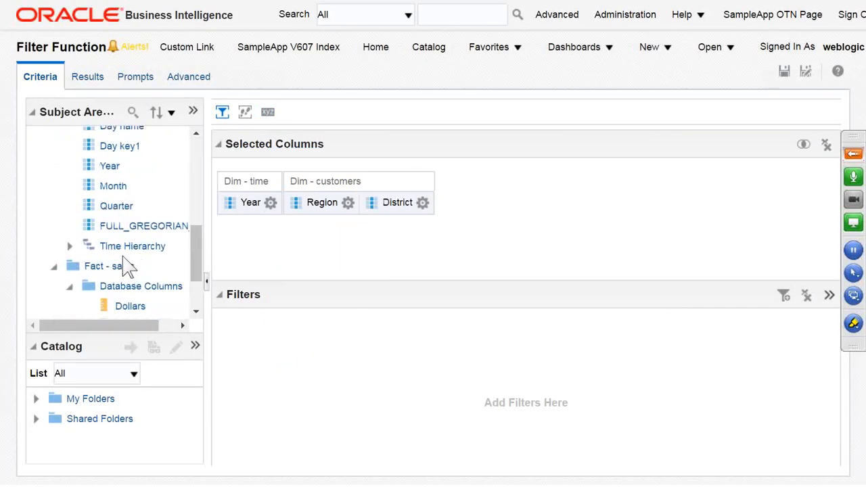
double_click(131, 227)
double_click(133, 227)
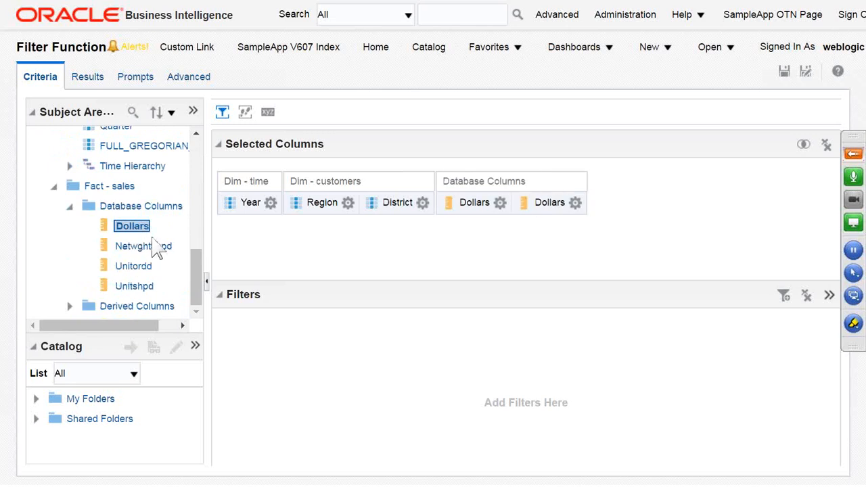
Step: Open the second Dollars column's formula and give it the custom heading Baking Dollars
left_click(575, 202)
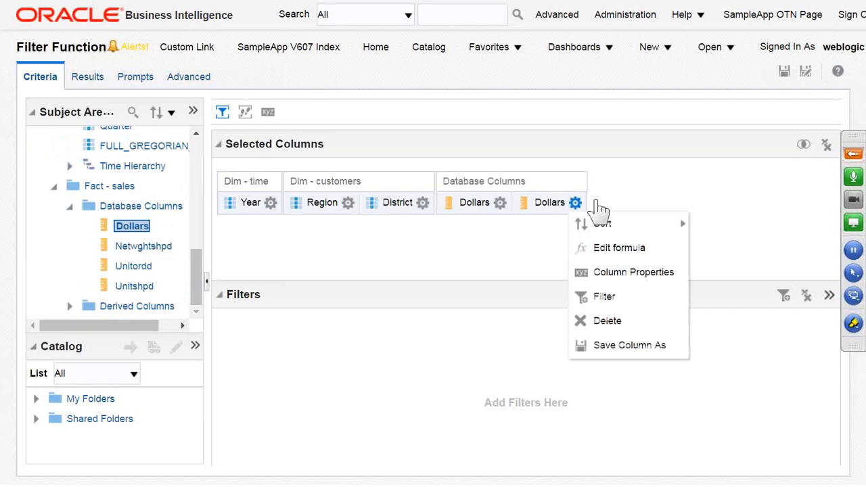
left_click(628, 256)
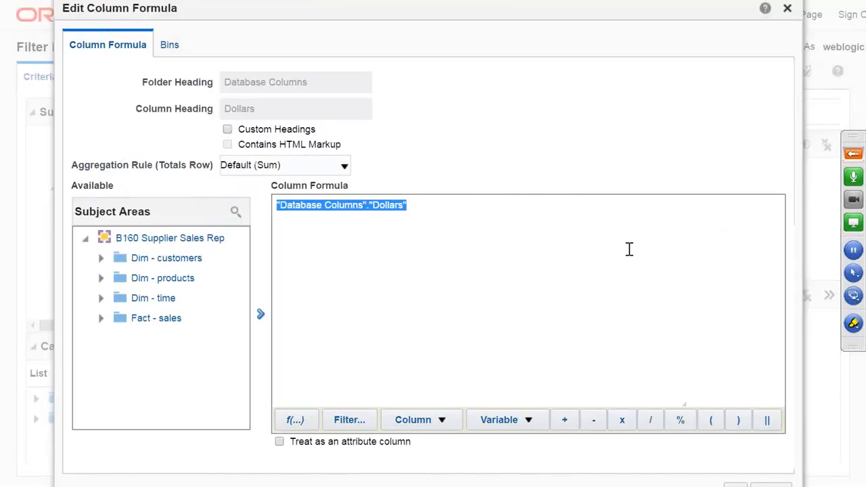
left_click(227, 129)
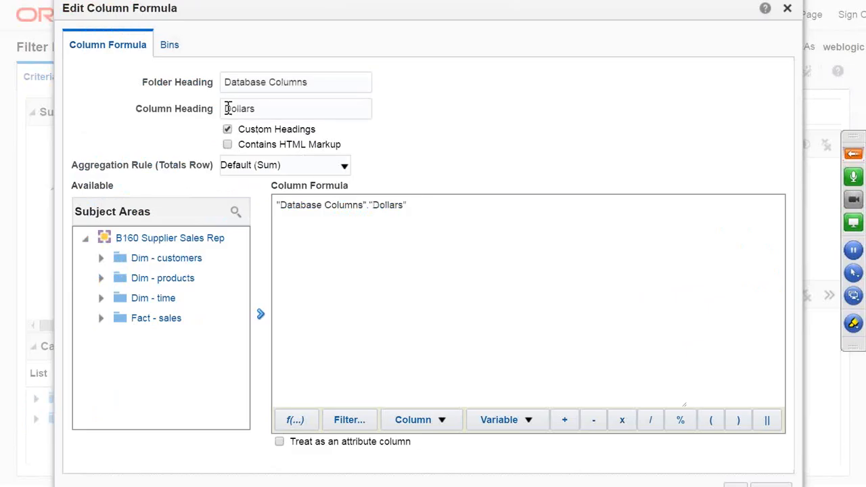
type("Baking")
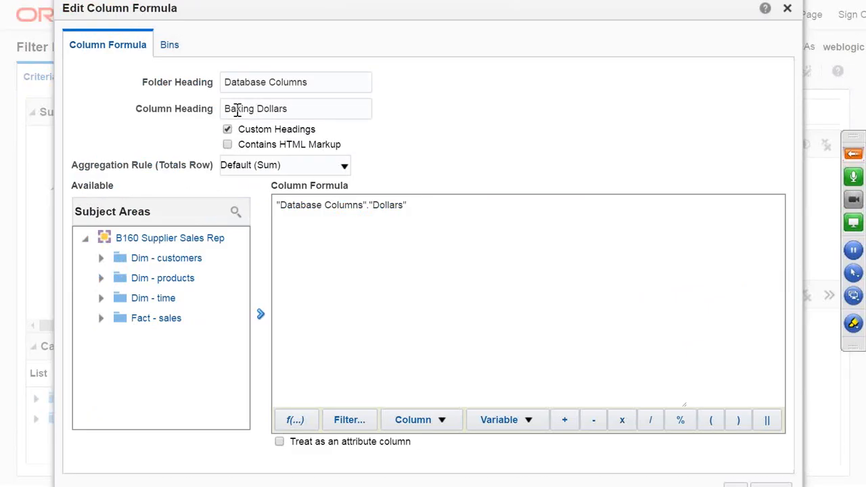
Step: Insert a filter expression into the Dollars formula where ITEMTYPE from Dim - products is equal to / is in Baking
left_click(346, 419)
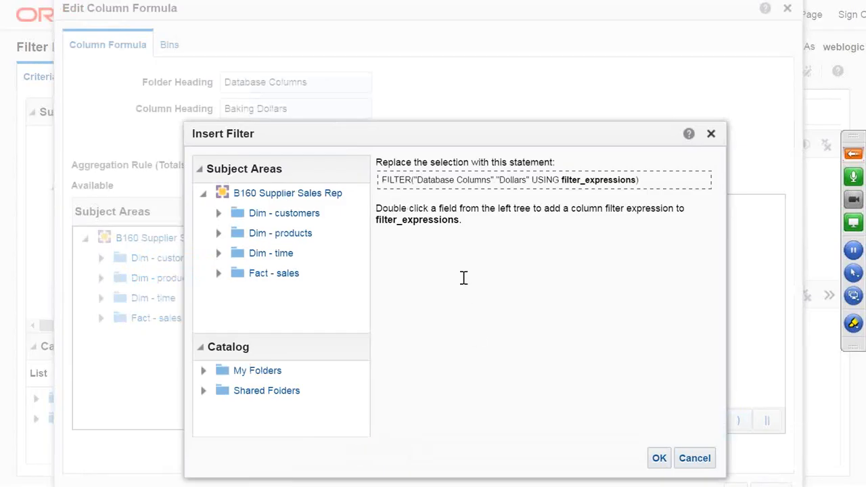
left_click_drag(418, 180, 631, 191)
left_click_drag(378, 220, 465, 220)
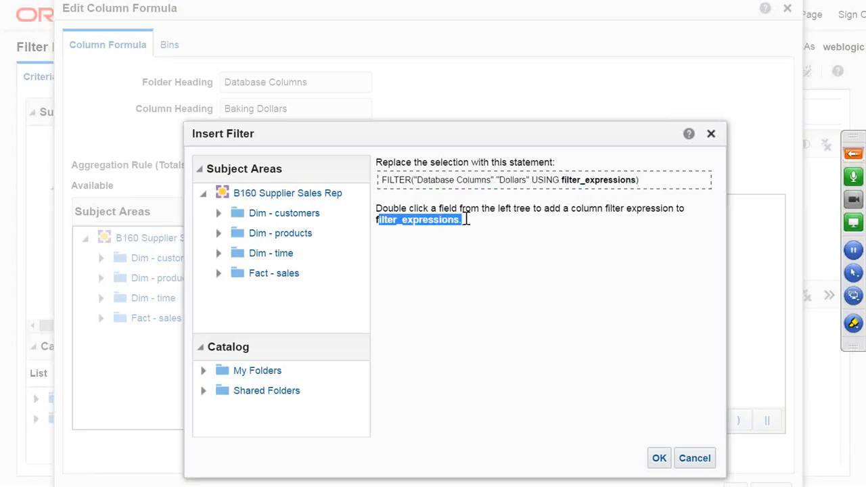
left_click(220, 233)
scroll(284, 305, "down", 5)
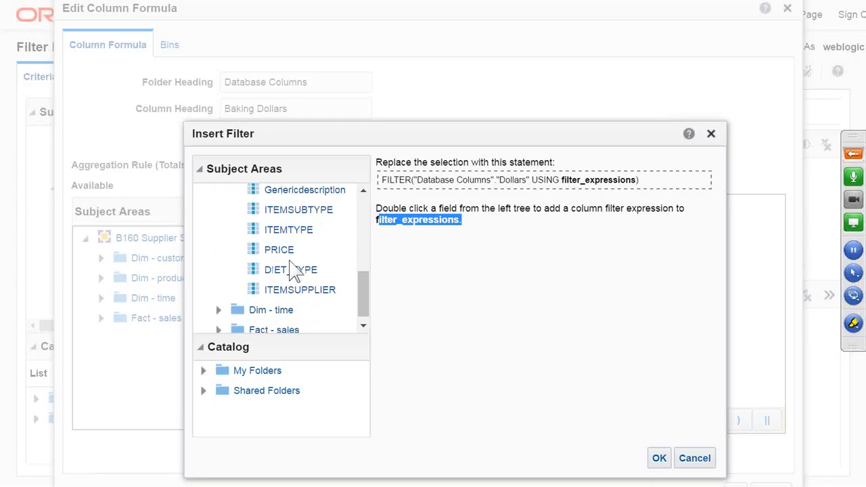
double_click(298, 230)
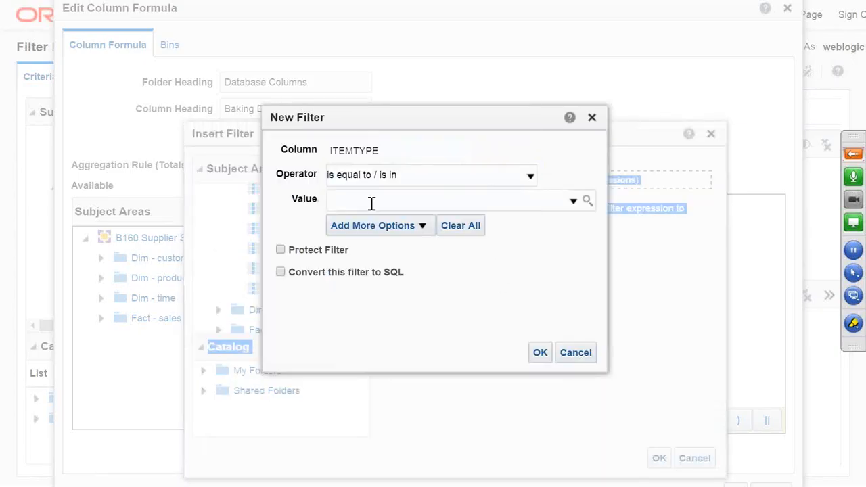
left_click(573, 201)
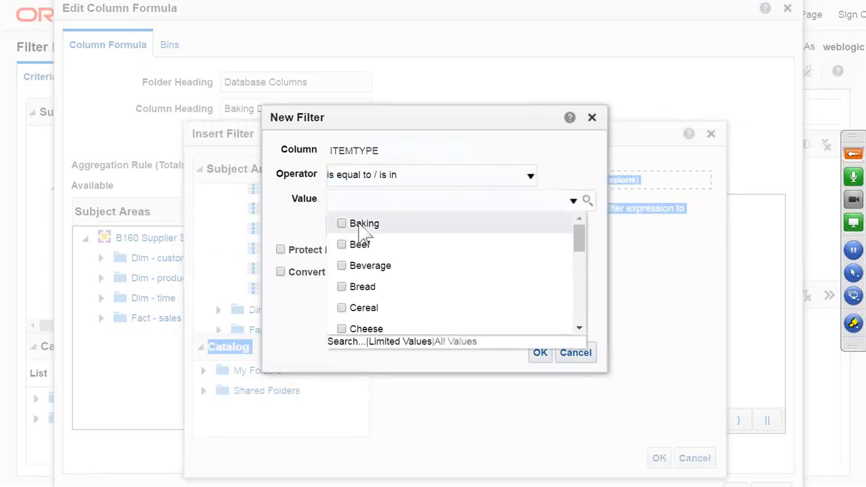
left_click(341, 223)
left_click(540, 358)
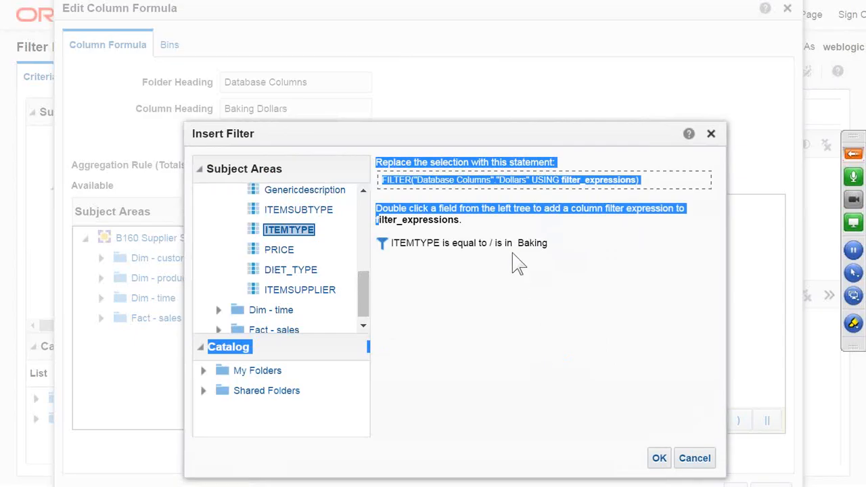
left_click_drag(405, 184, 629, 186)
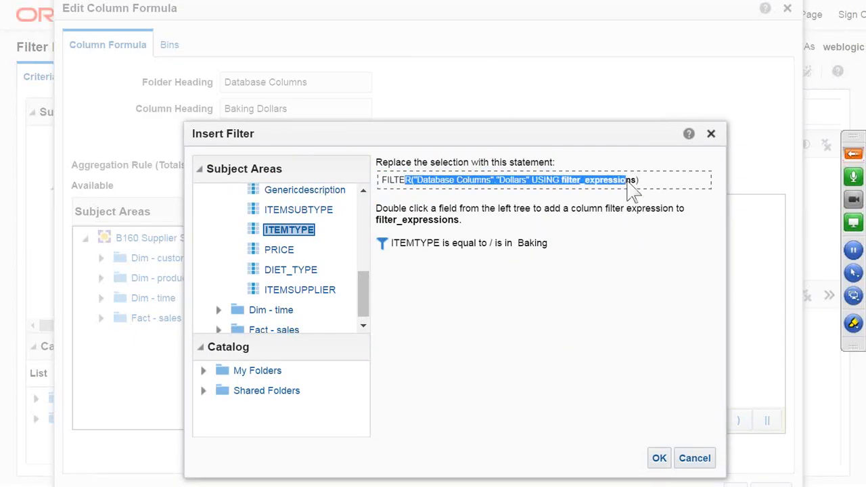
left_click_drag(391, 242, 556, 250)
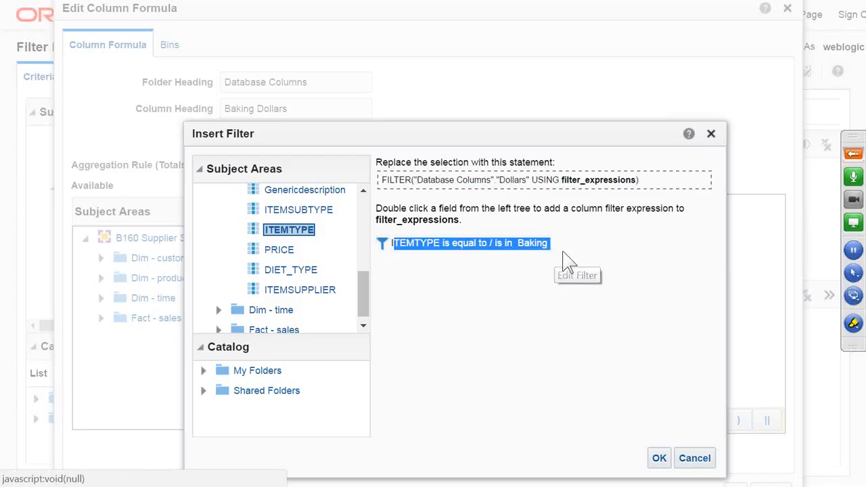
left_click(653, 458)
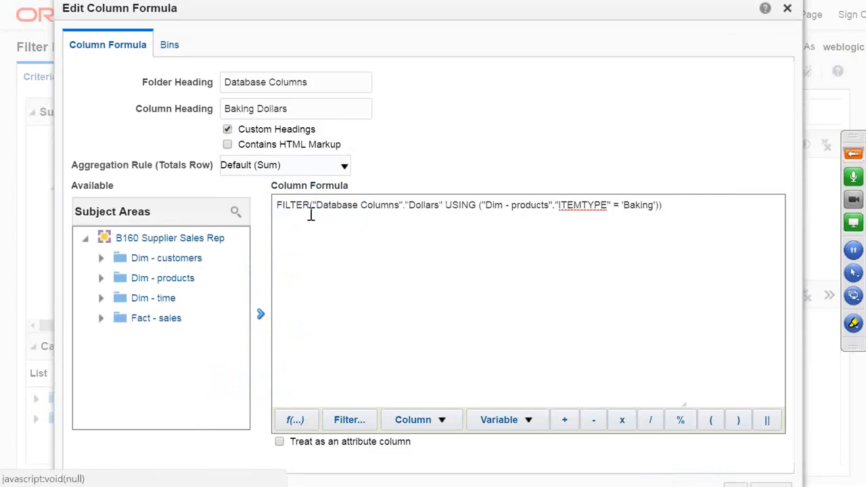
Step: Review the Dollars measure and the ITEMTYPE = 'Baking' condition in the FILTER formula, and accept the Baking Dollars column
left_click_drag(439, 206, 370, 206)
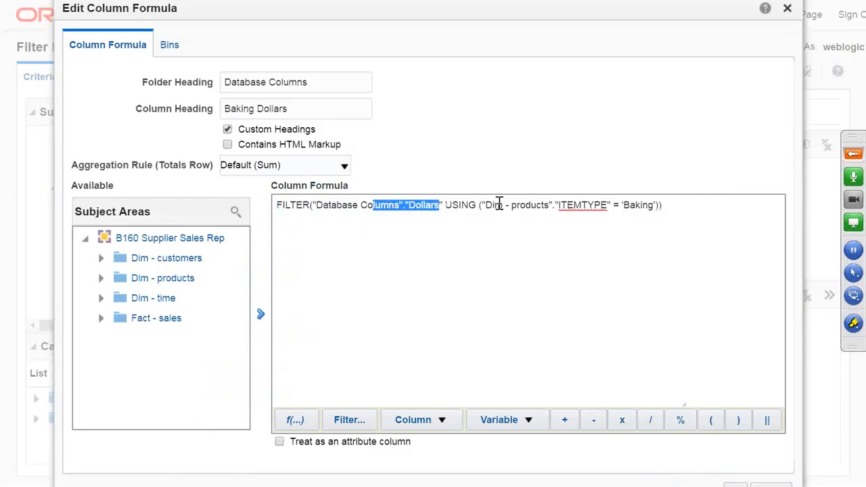
left_click_drag(555, 205, 639, 209)
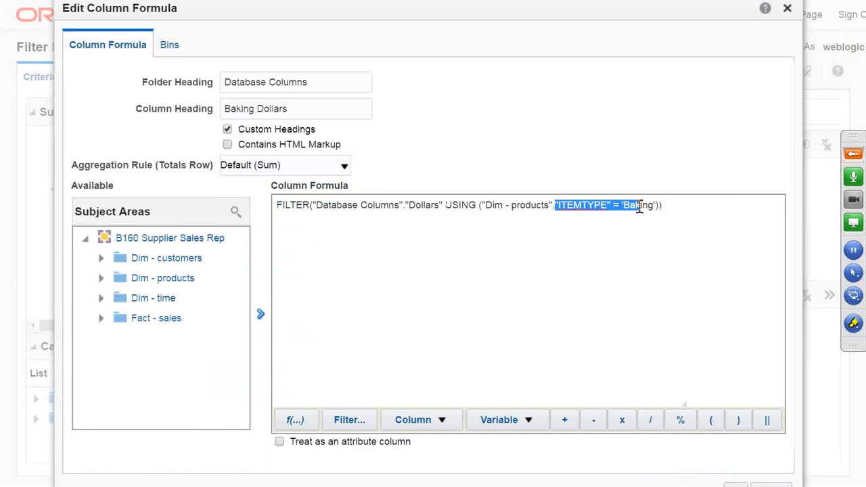
left_click(300, 210)
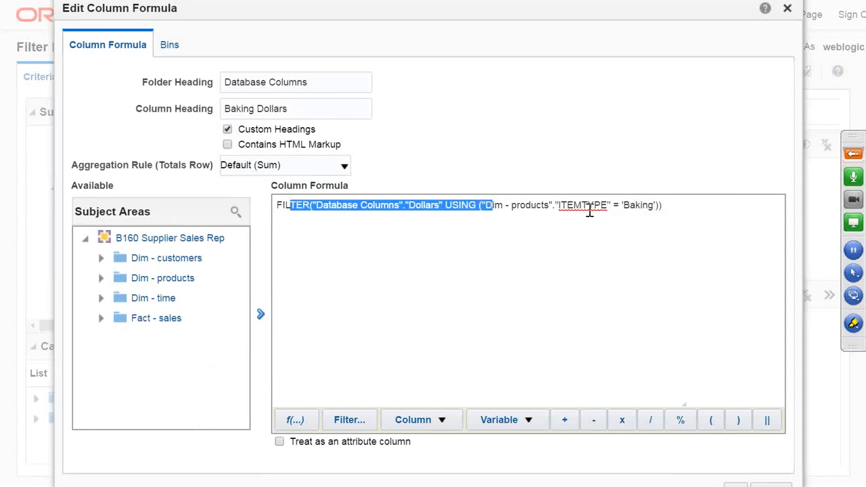
left_click_drag(541, 205, 641, 213)
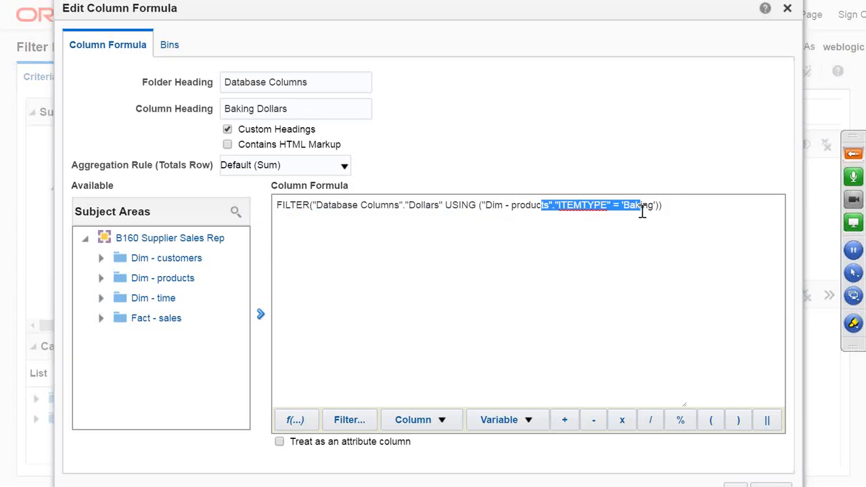
left_click(732, 484)
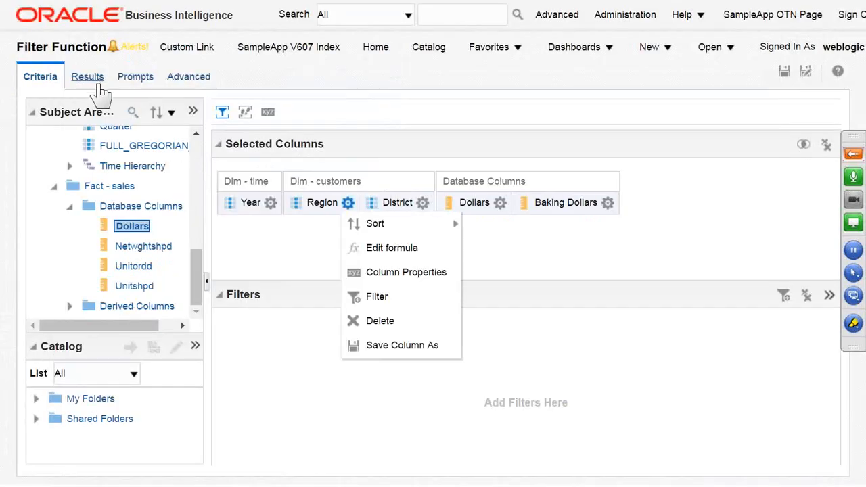
Step: Show the results of the Filter Function analysis and save it
left_click(88, 77)
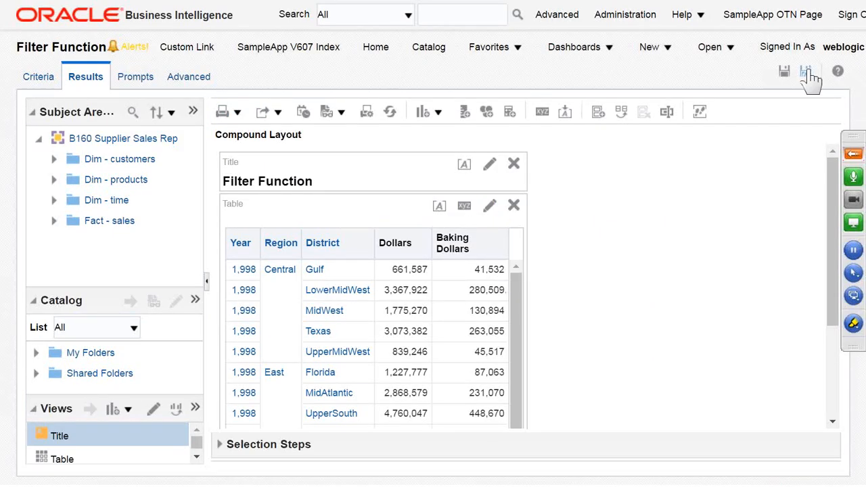
left_click(784, 73)
Step: Switch to Oracle SQL Developer in the SampleAppv607p-appliance virtual machine and enlarge the supplier2 worksheet's editing area
left_click(22, 473)
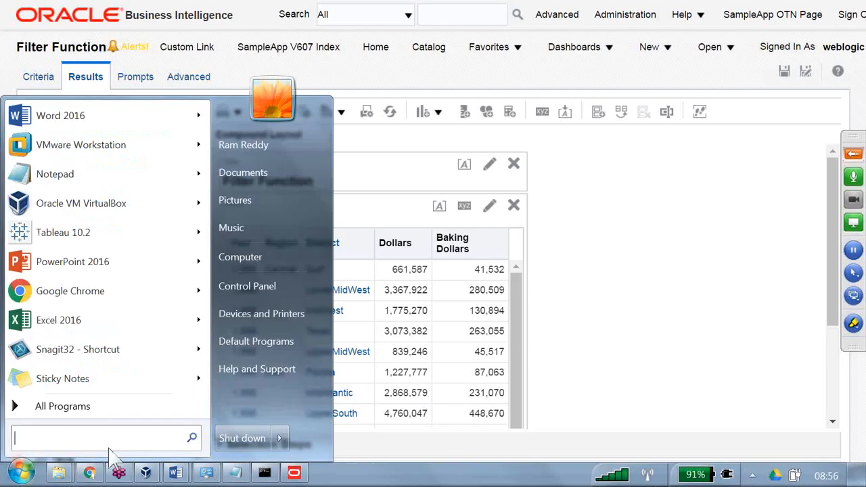
left_click(146, 472)
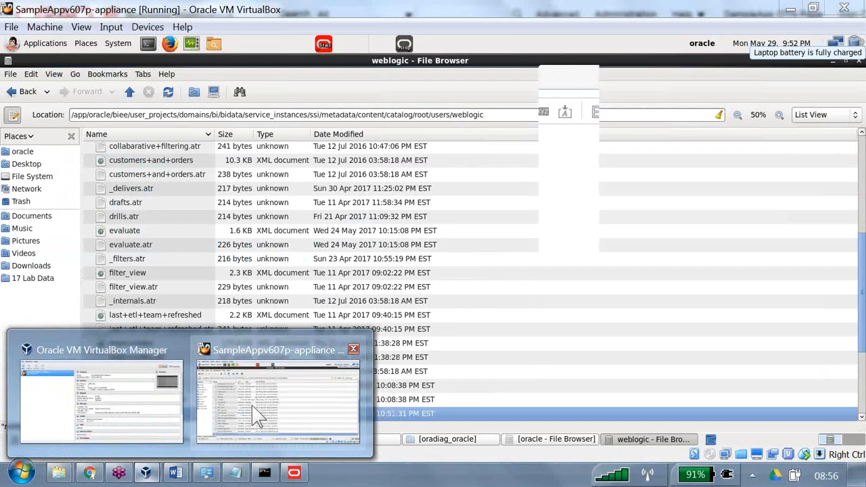
left_click(257, 412)
left_click(187, 441)
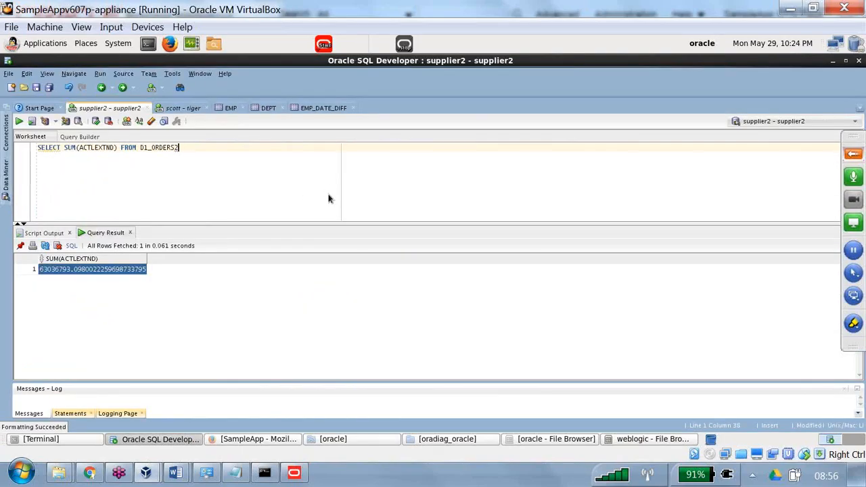
left_click_drag(325, 223, 322, 291)
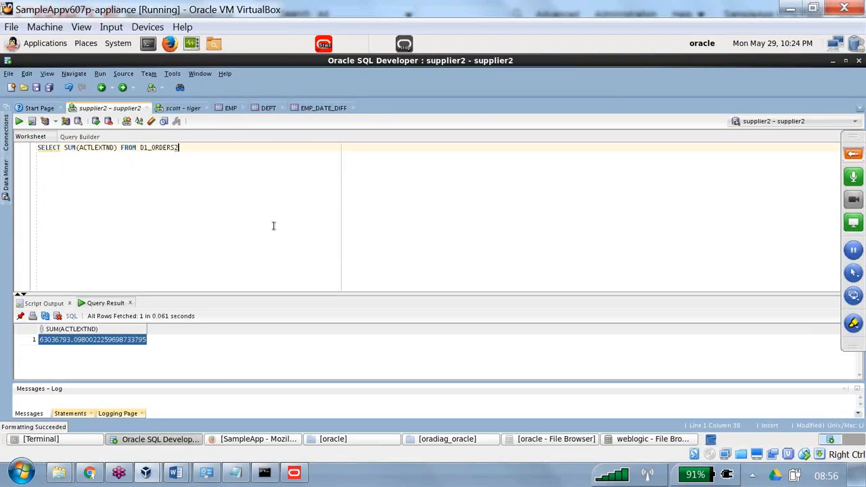
Step: Replace the supplier2 worksheet's query with SELECT YEAR ,REGION,DISTRICT
key("ctrl+a")
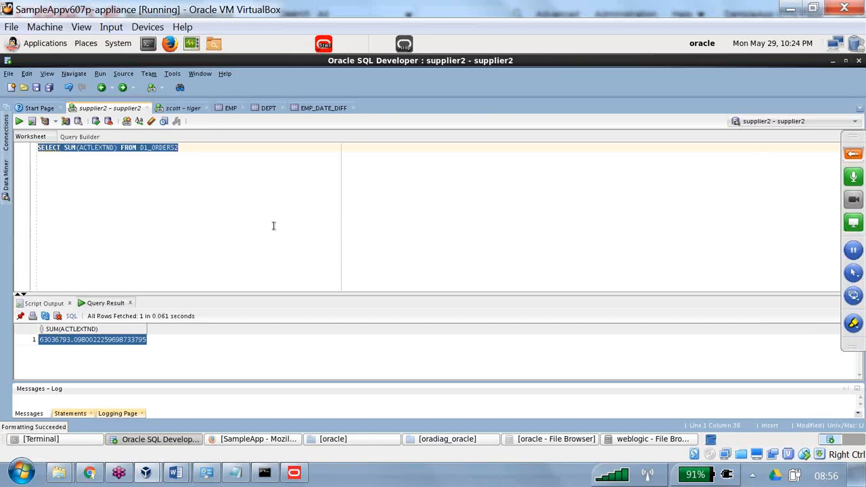
type("SELECT ")
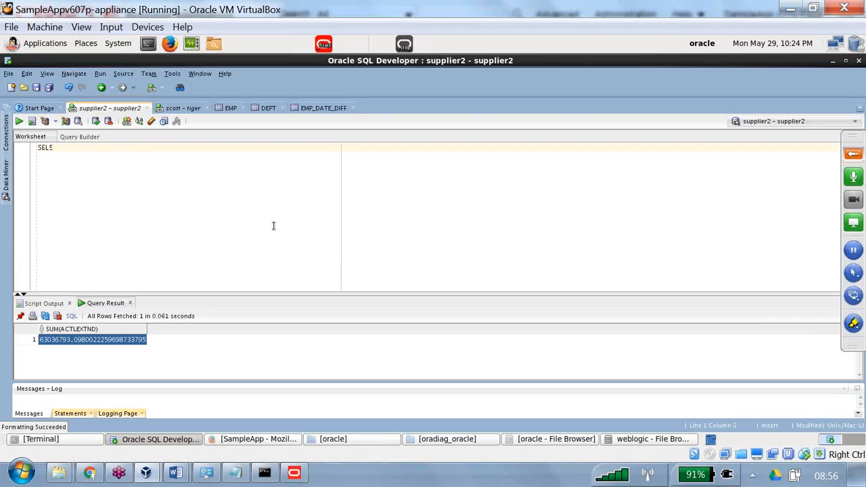
type("YEAR , REGION,DISTRICT")
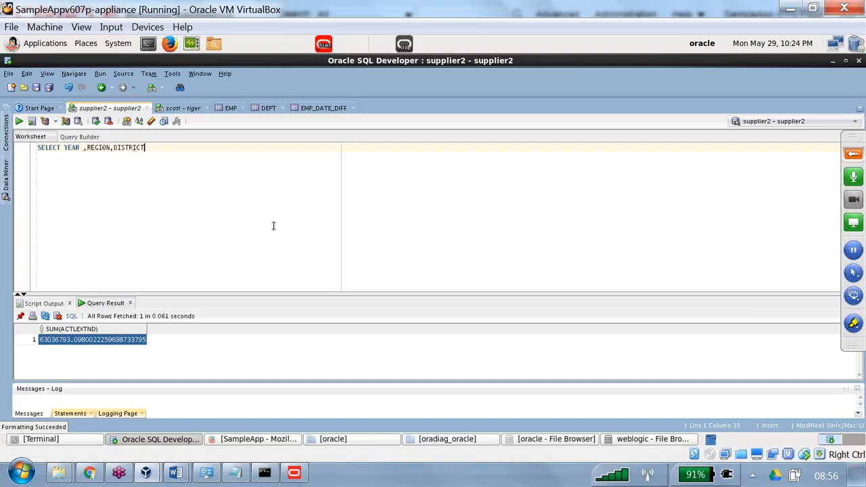
Step: Add SUM(ACTLEXTND) after DISTRICT in the query's SELECT list
type(",SU")
key("BackSpace")
key("BackSpace")
type("ACTLEXTND")
key("Left")
key("Left")
key("Left")
key("Left")
type("SUM(")
left_click(214, 148)
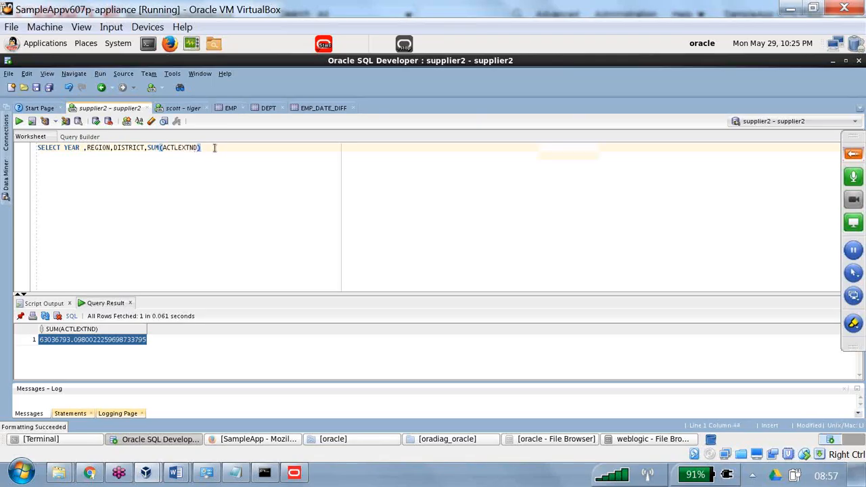
Step: Add a FROM clause listing D1_CALENDAR2, D1_CUSTOMER2 and D1_ORDERS2, and start a WHERE clause on the line below it
key("Return")
type("FROM")
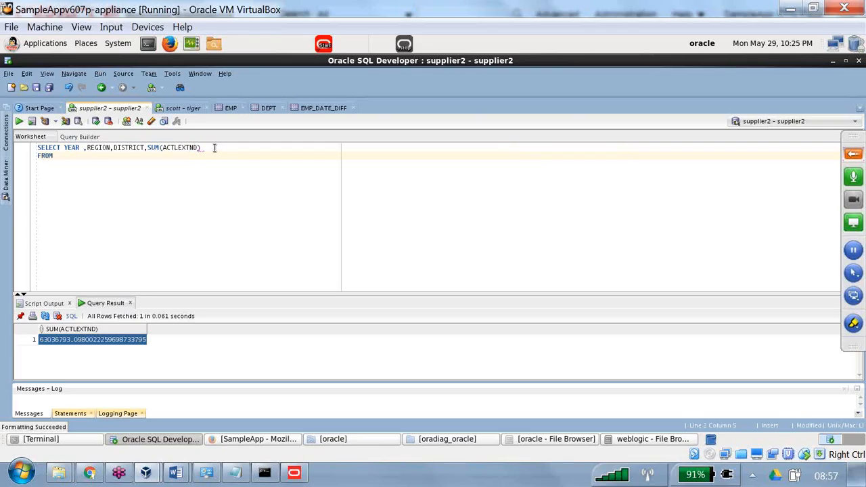
type(" D1_CALENDAR2 ,D1_C")
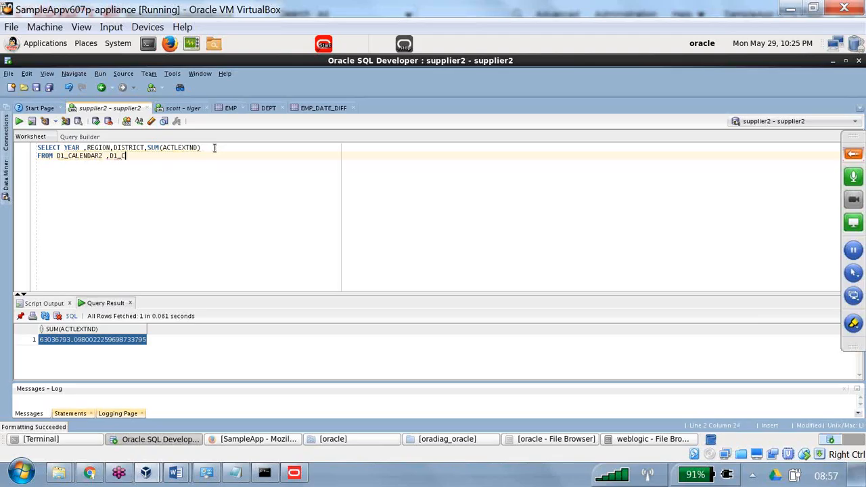
type("USTOMER2,D1_ORDERS2")
key("Return")
type("W")
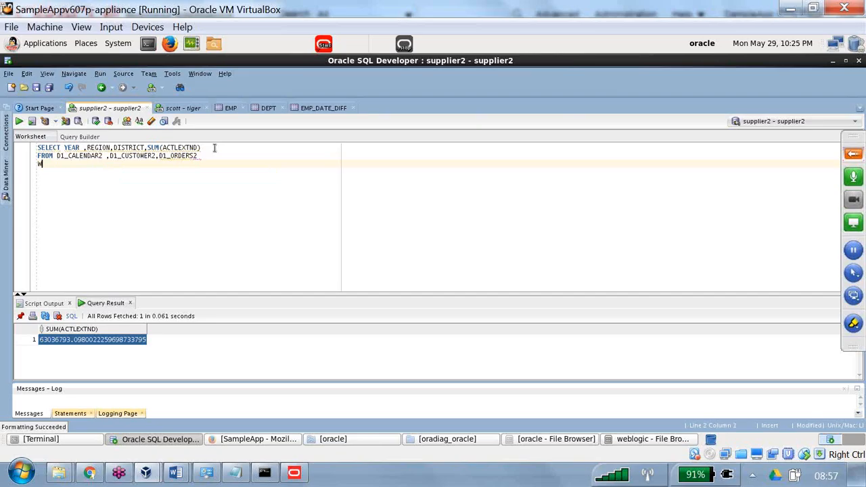
type("HERE")
Step: Give the tables in the FROM clause the aliases CAL for D1_CALENDAR2, CUST for D1_CUSTOMER2 and ORD for D1_ORDERS2
left_click(104, 156)
type("CAL")
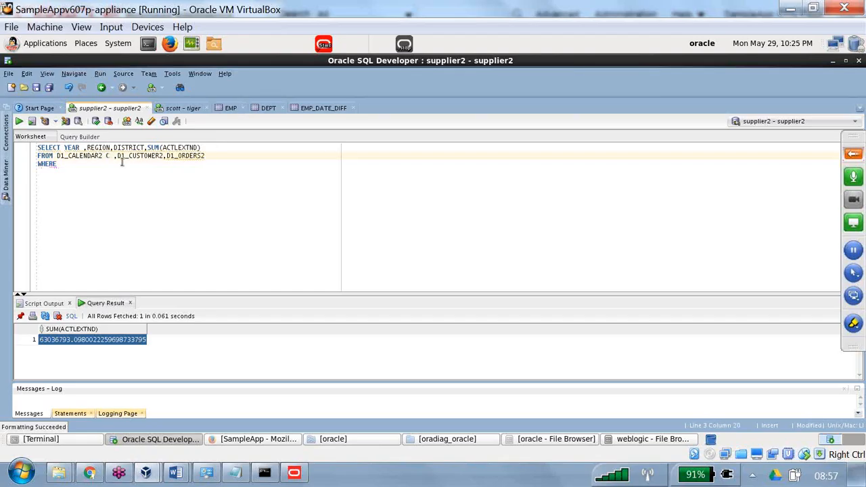
left_click(171, 155)
type("CUST")
left_click(237, 155)
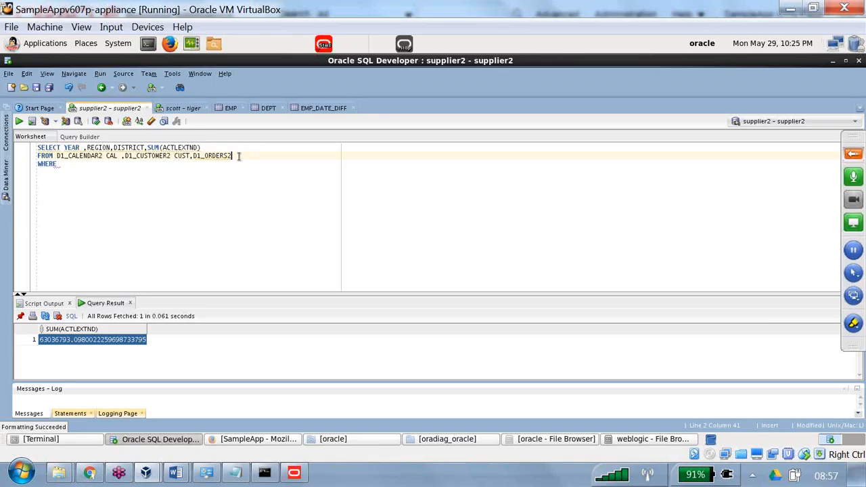
type("ORD")
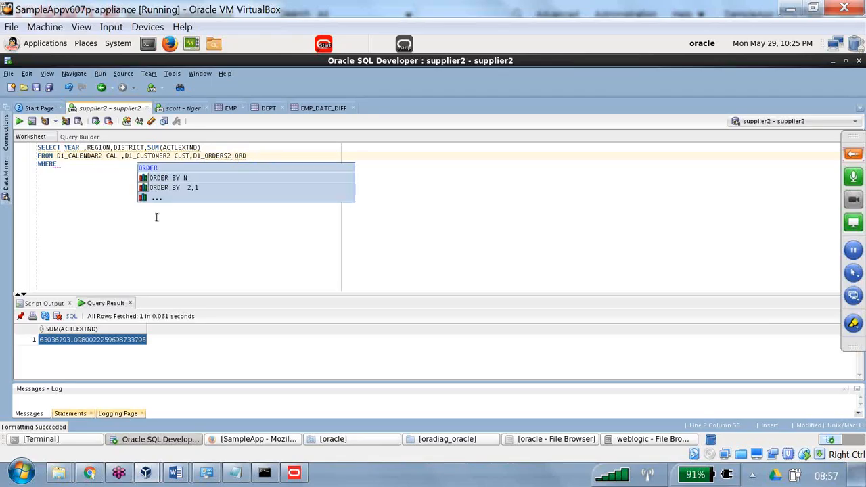
Step: Enter the join condition CAL.YYYYMMDD=ORD.PERIODKEY in the WHERE clause
left_click(82, 164)
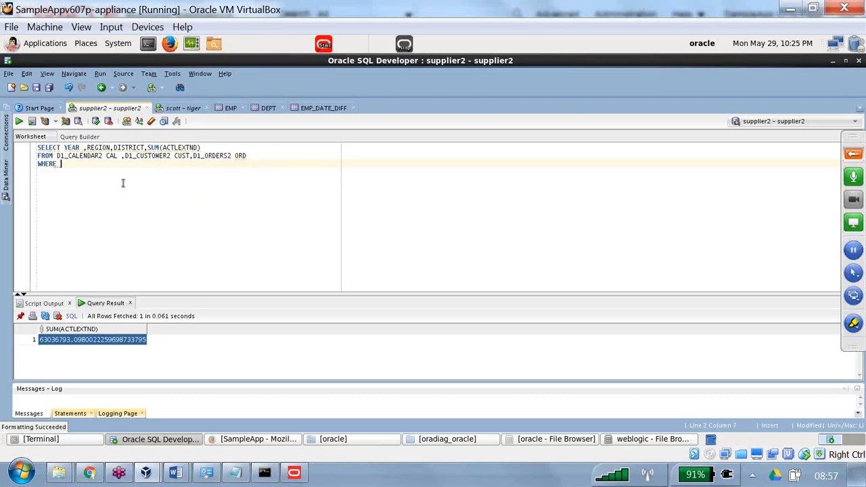
type("CAL.YYYYMMDD=")
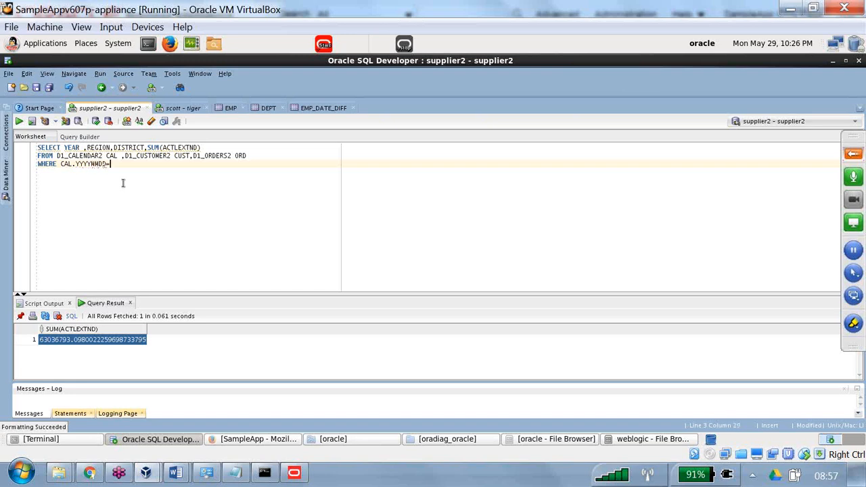
type("ORD.PERIOD")
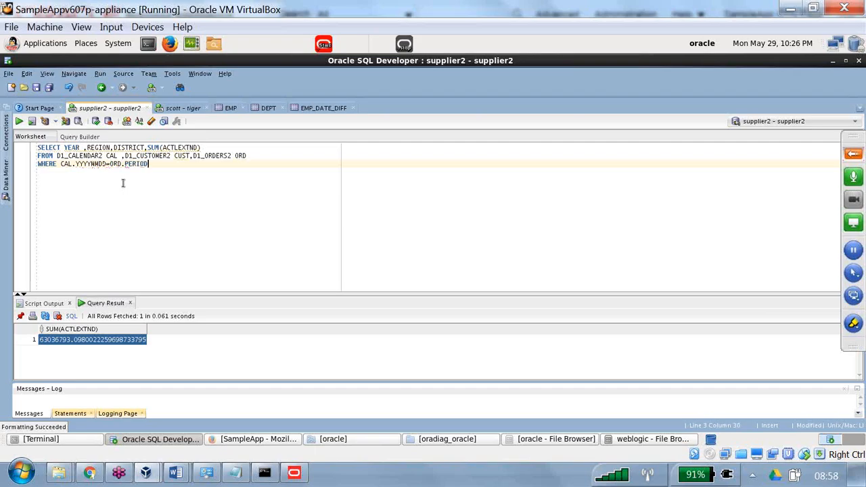
type("KEY")
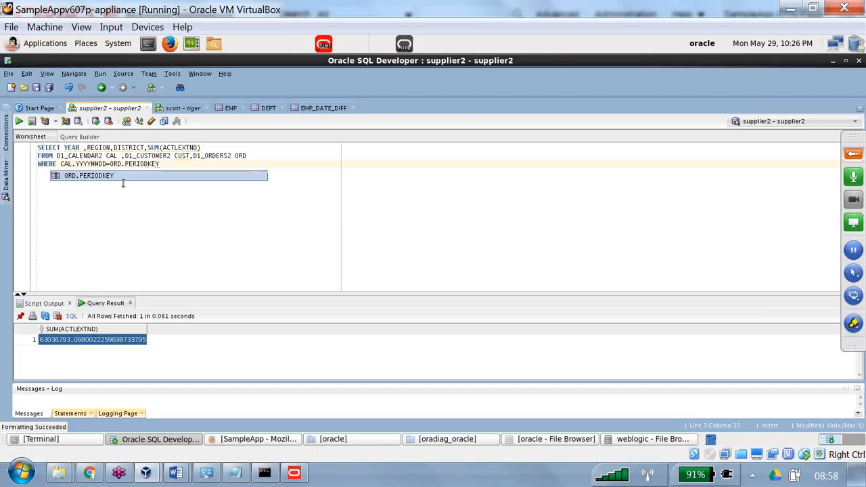
key("BackSpace")
key("BackSpace")
key("BackSpace")
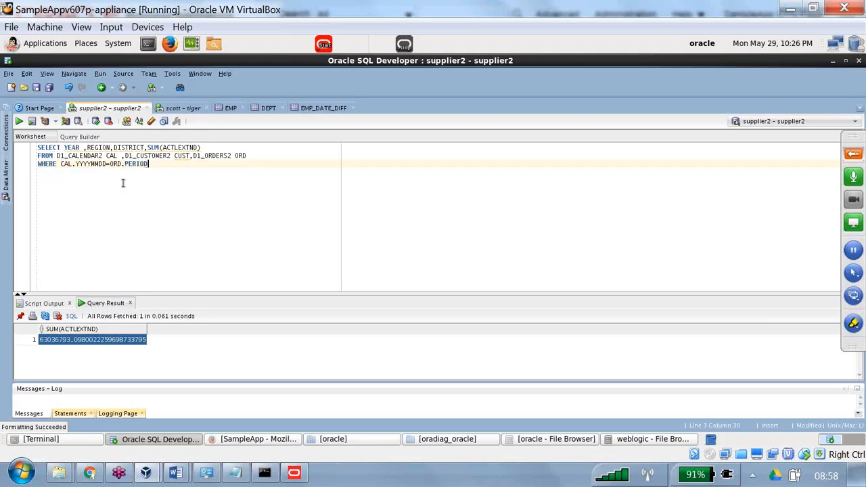
type("_")
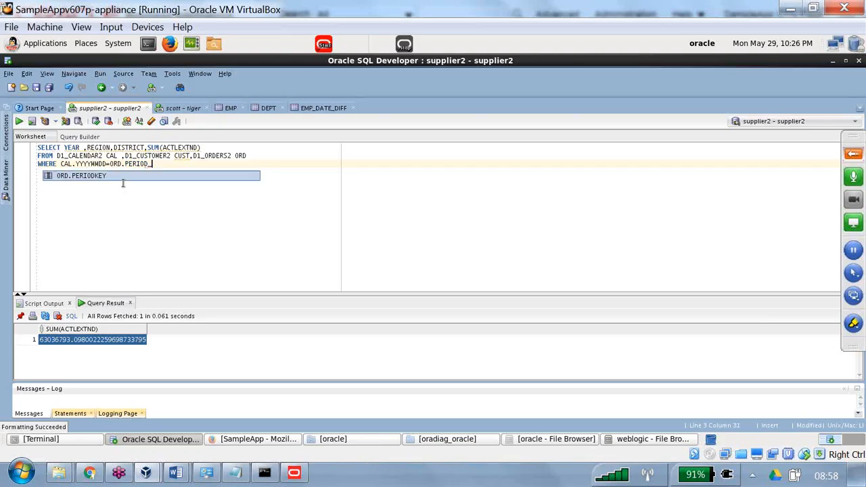
key("BackSpace")
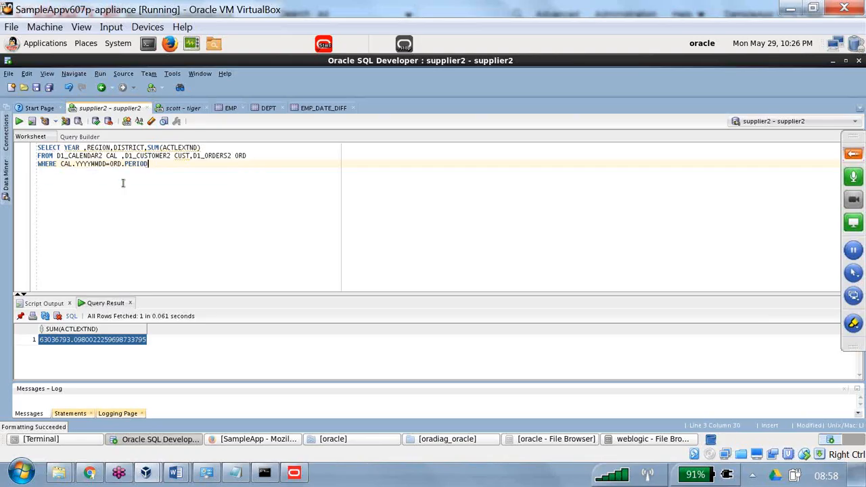
type("_")
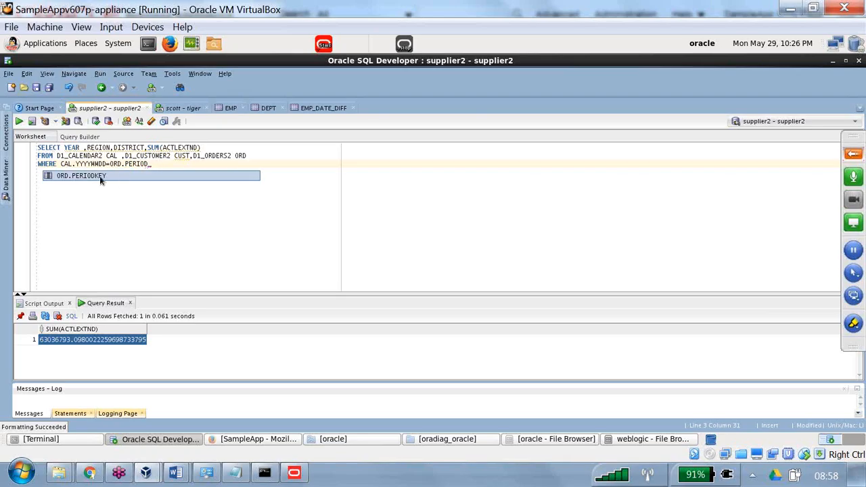
double_click(99, 176)
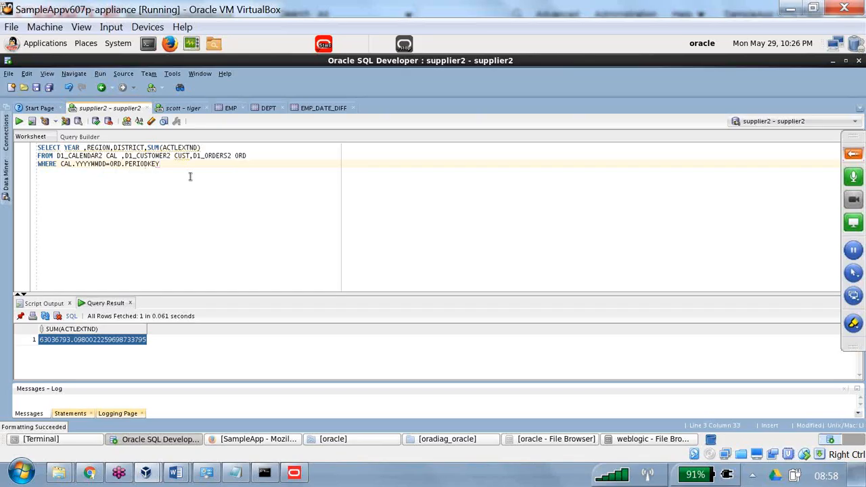
Step: Add the join condition AND CUST.NEWKEY=ORD.CUSTKEY on a new line below the calendar join
key("Return")
type("AND ")
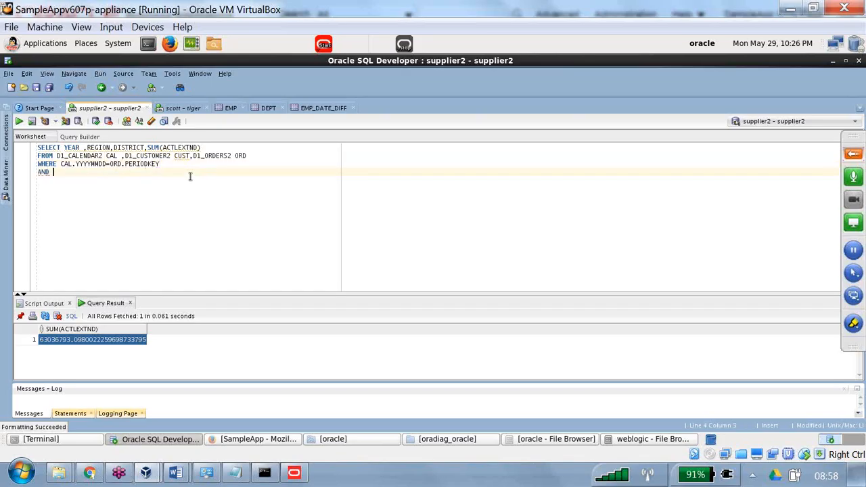
type("CUST.N")
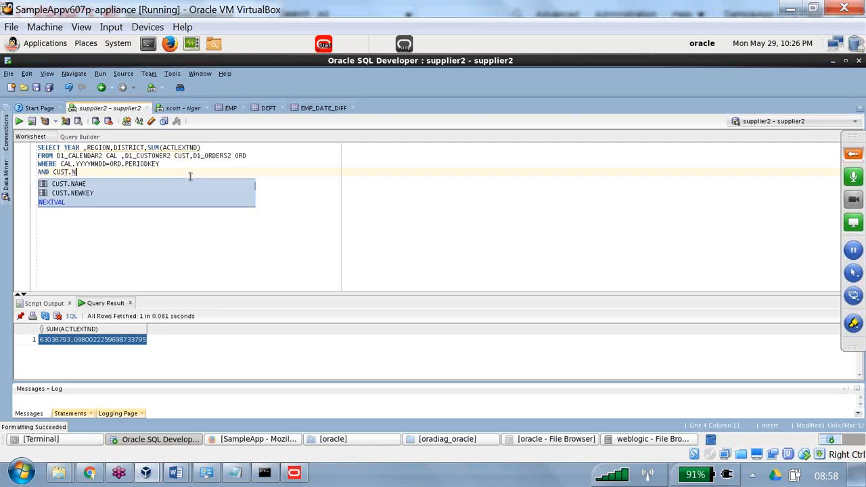
type("EW")
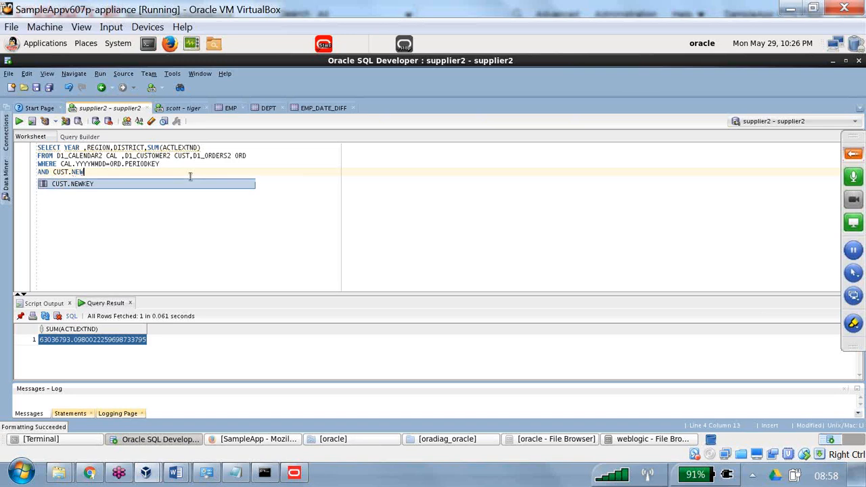
double_click(102, 183)
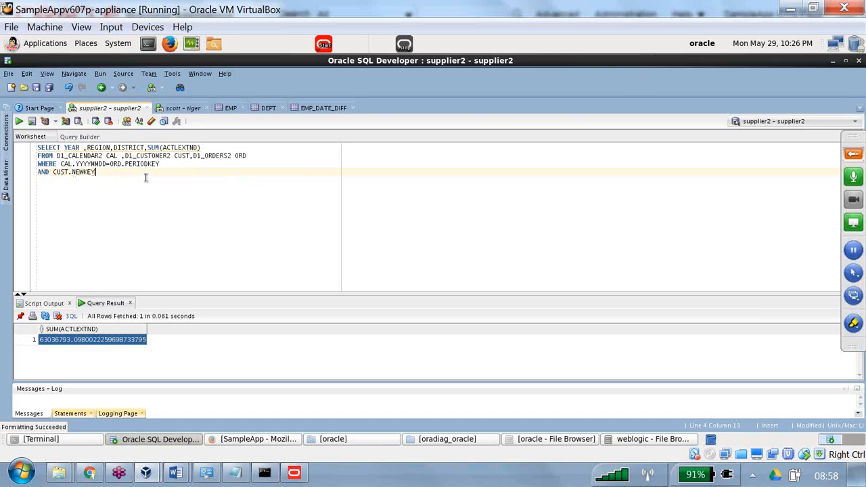
type("=ORD.C")
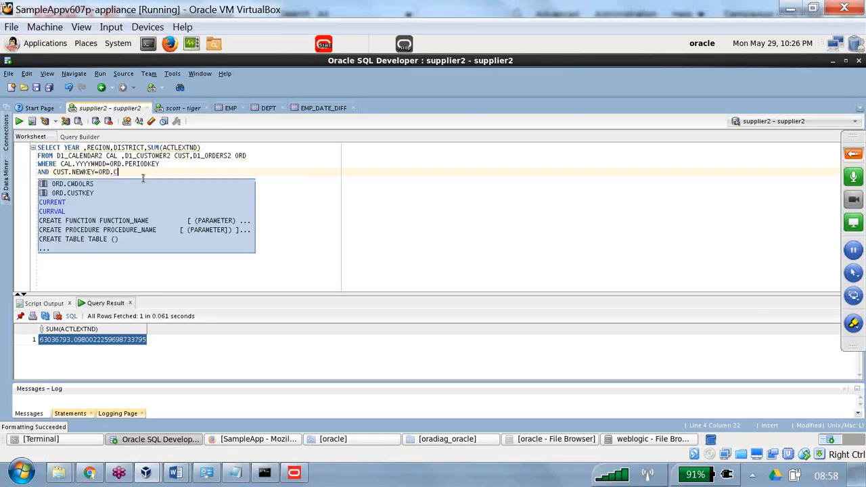
double_click(85, 197)
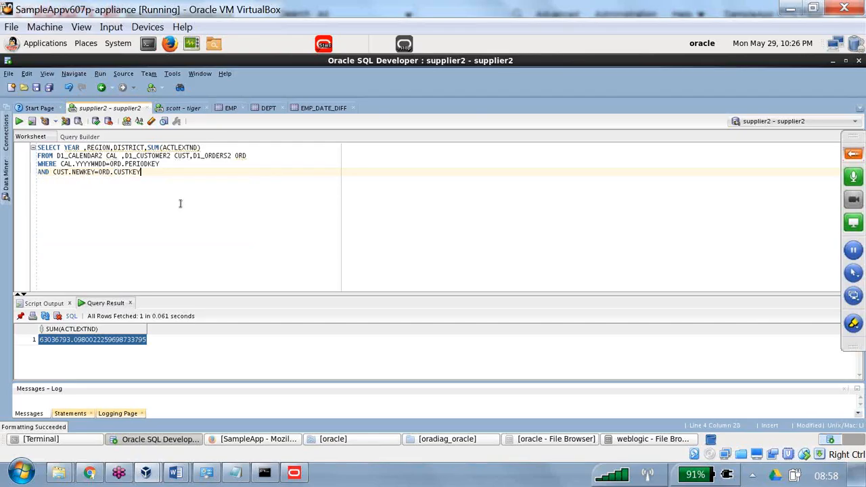
left_click_drag(156, 174, 54, 156)
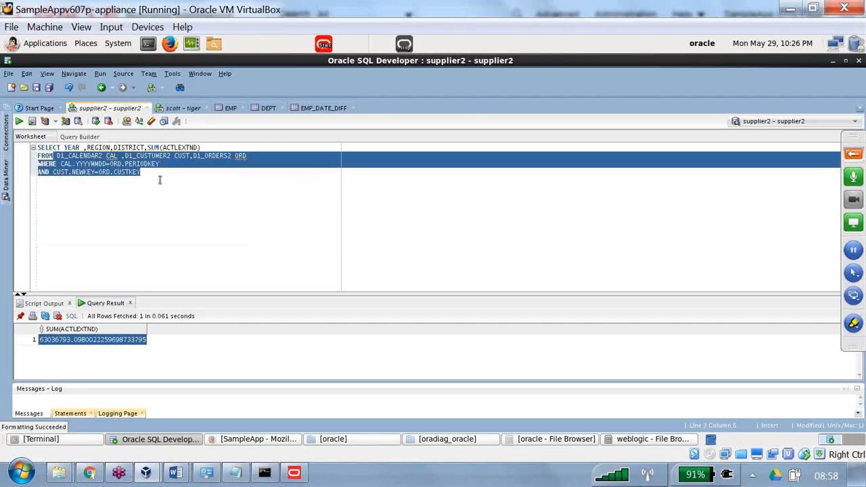
Step: Add a GROUP BY clause at the end of the query, reusing YEAR ,REGION,DISTRICT from the SELECT list
left_click(147, 171)
key("Return")
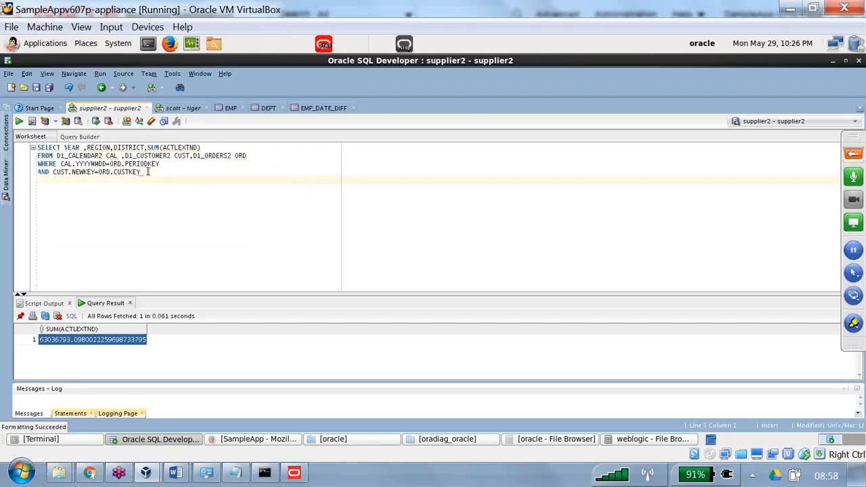
type("GROUP BY")
left_click_drag(144, 147, 65, 149)
key("ctrl+c")
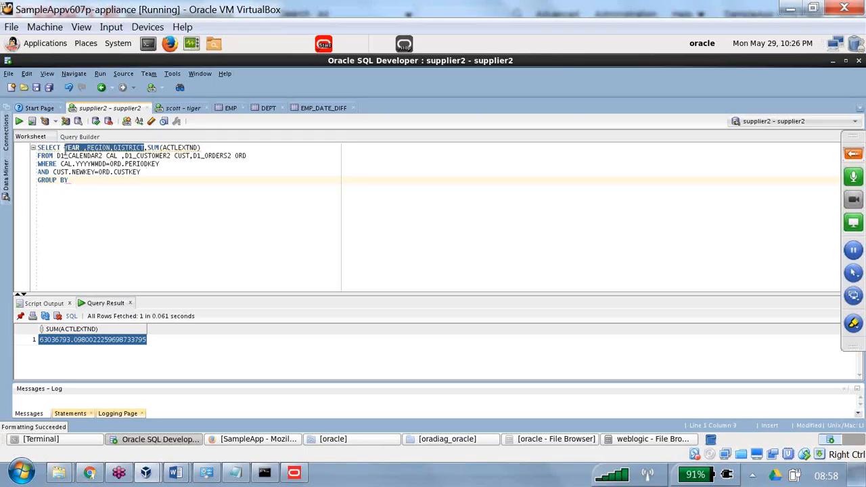
left_click(93, 180)
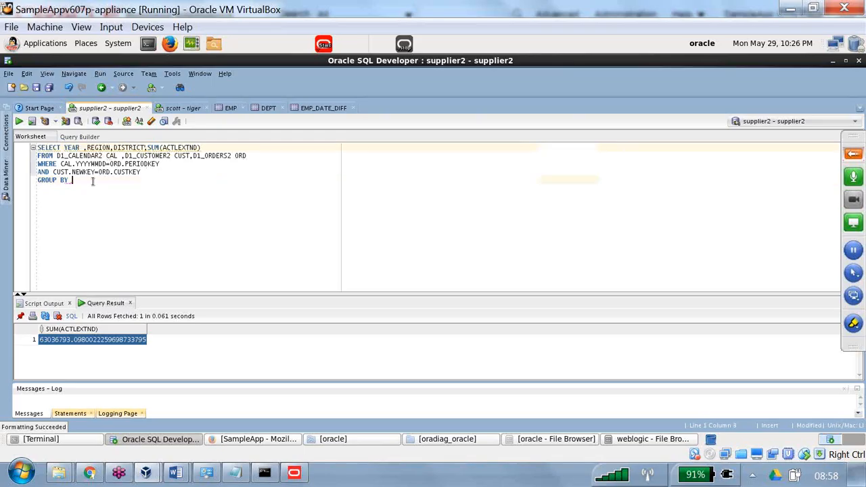
key("ctrl+v")
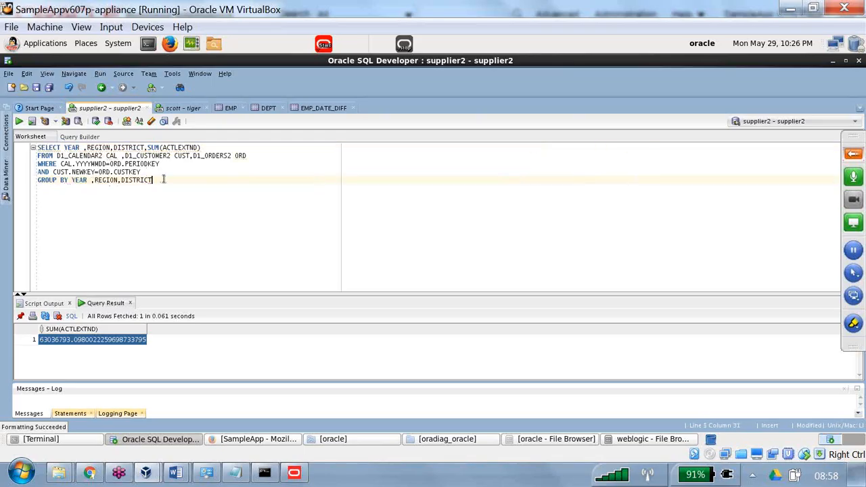
Step: Run the whole query and enlarge the query result area to show more rows
left_click_drag(161, 180, 9, 123)
left_click(19, 121)
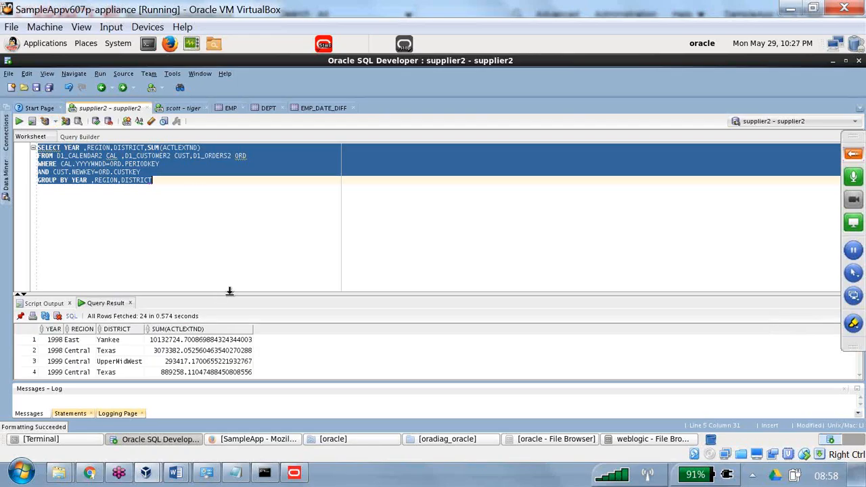
left_click_drag(228, 290, 222, 210)
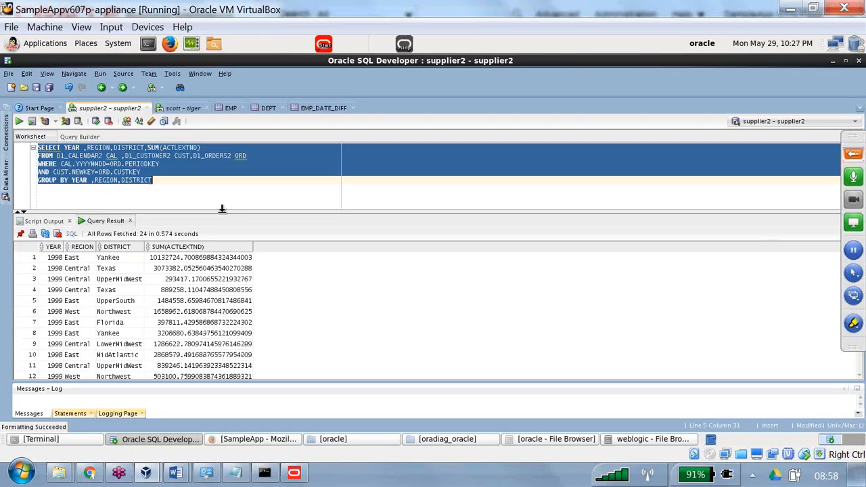
Step: Add the D1_PRODUCTS table with the alias PROD to the end of the FROM clause
left_click(164, 183)
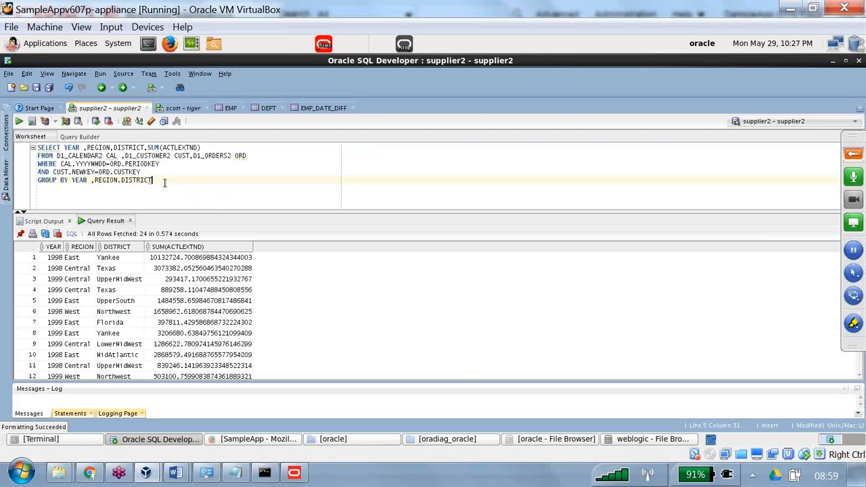
left_click(254, 156)
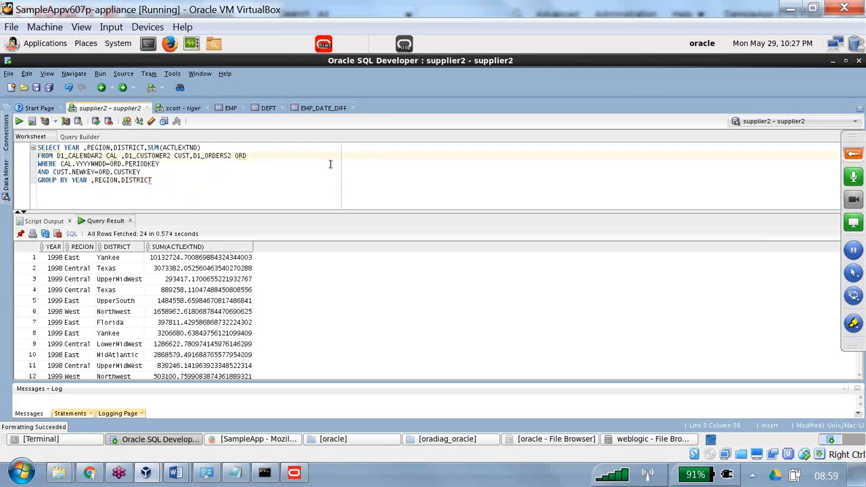
type(",")
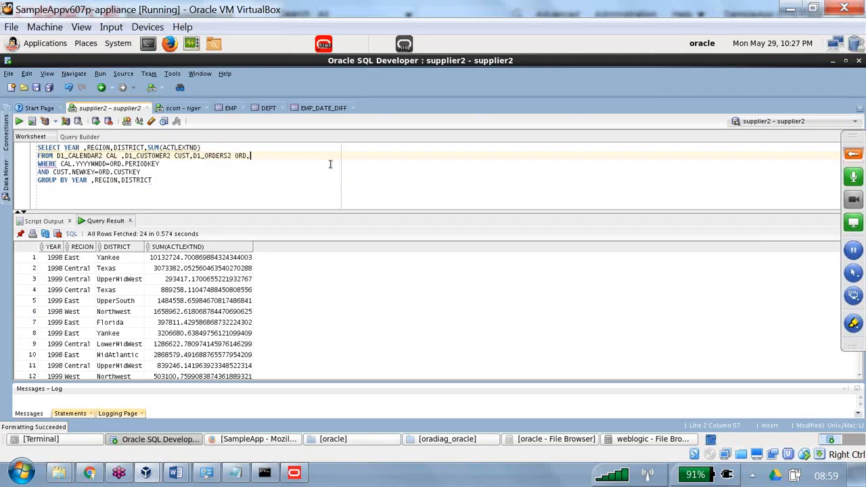
type("D1_PRO")
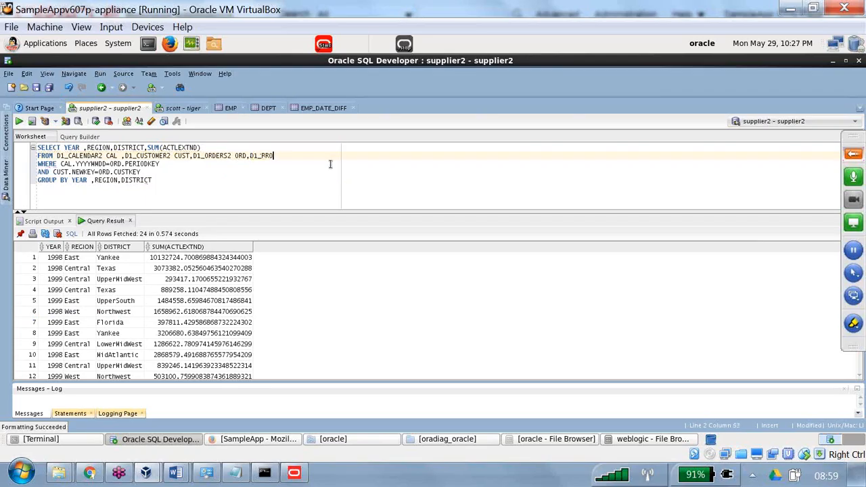
type("DUCTS")
type("PROD")
Step: Add the join condition AND PROD.PRODUCTKEY=ORD.PRODKEY on a new line above the GROUP BY clause
left_click(149, 172)
key("Return")
type("A")
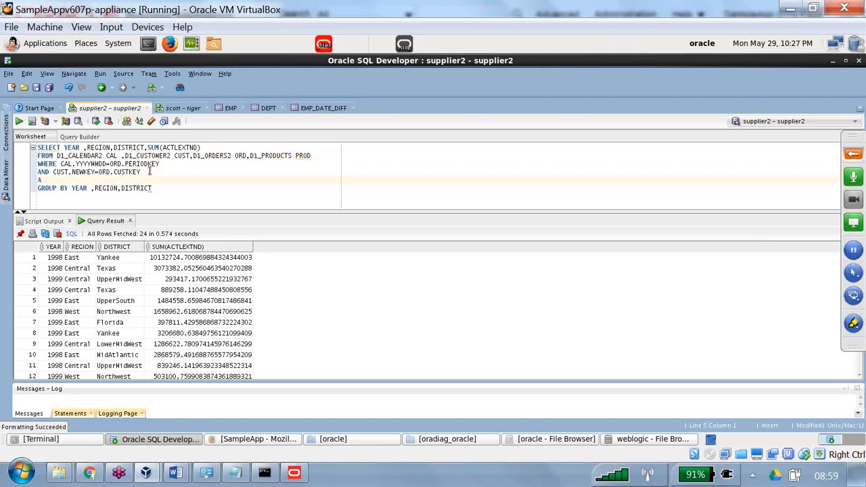
type("ND PROD.")
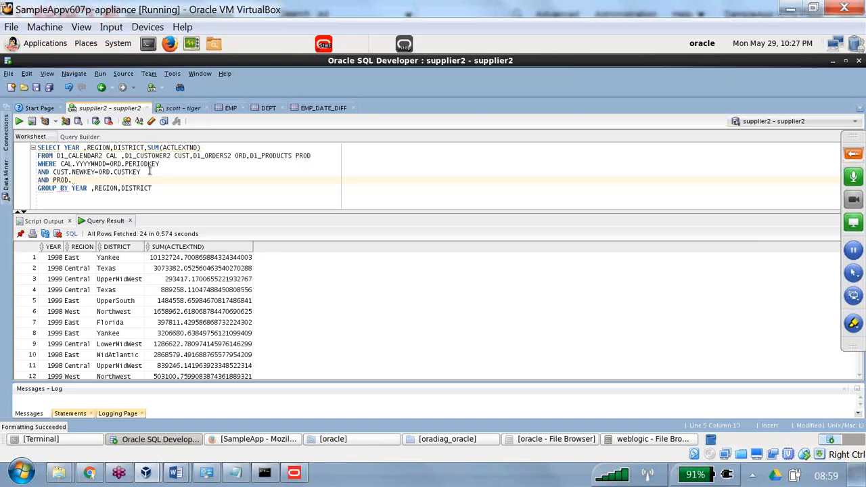
type("P")
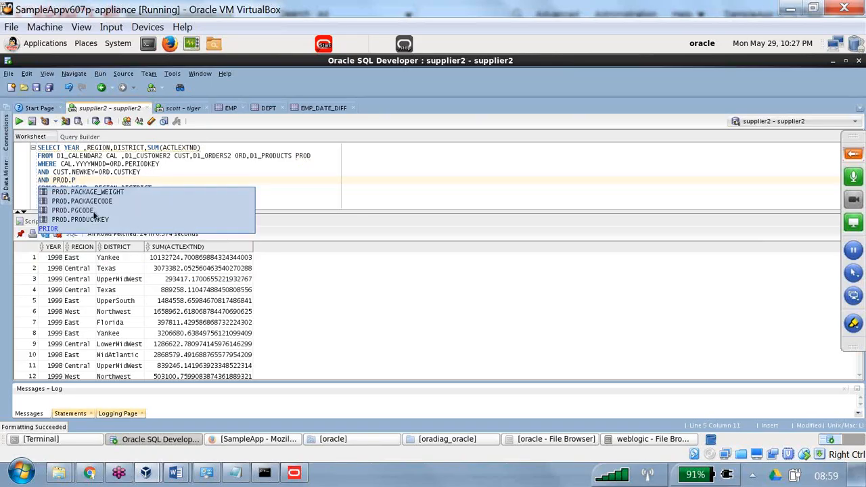
double_click(90, 220)
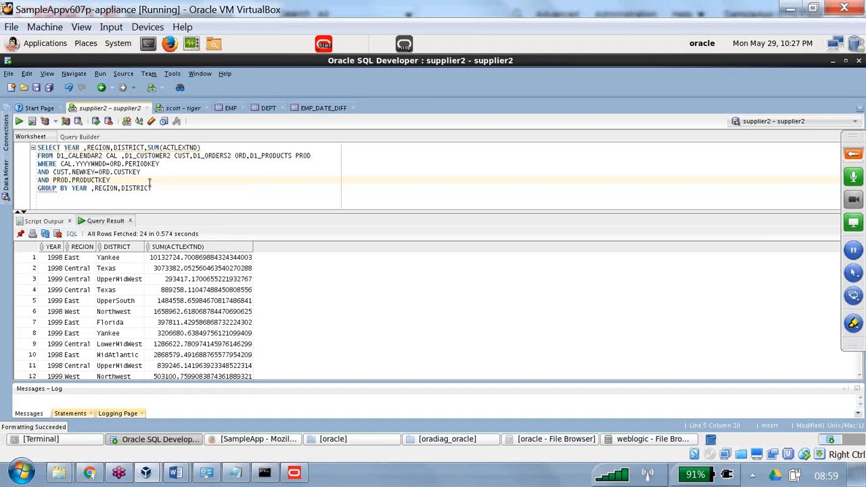
type("=ORD.P")
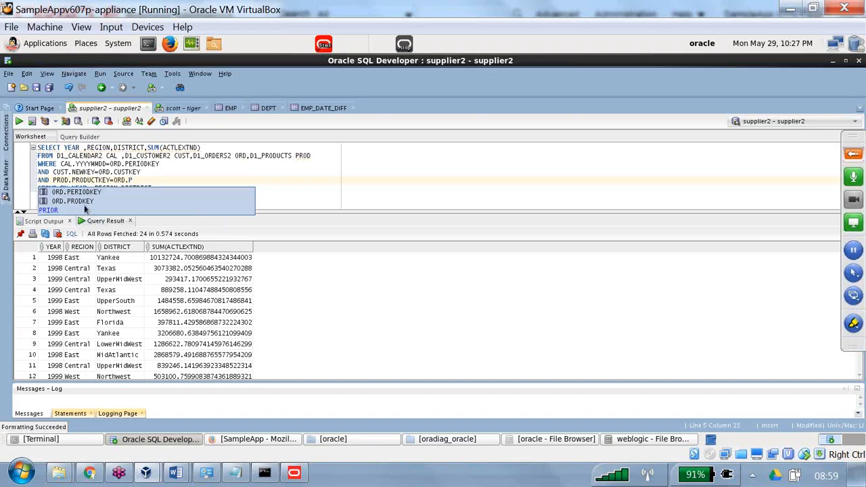
double_click(85, 202)
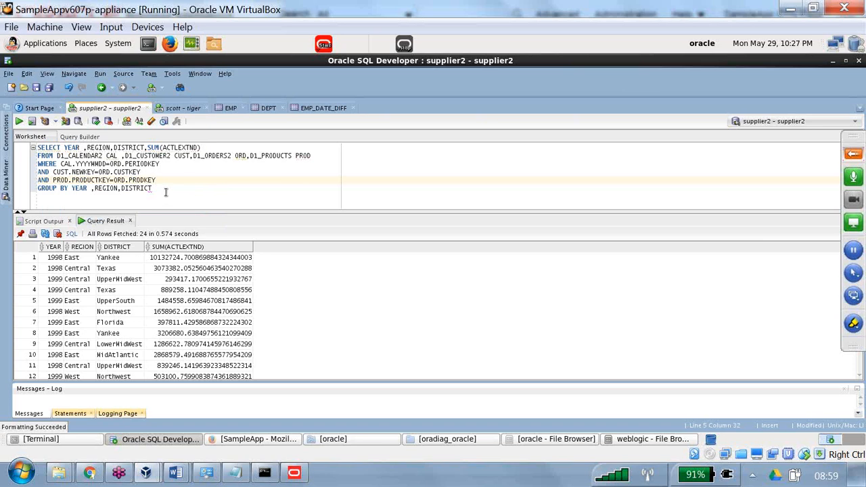
Step: Run the complete query with the added product join
left_click_drag(156, 190, 39, 147)
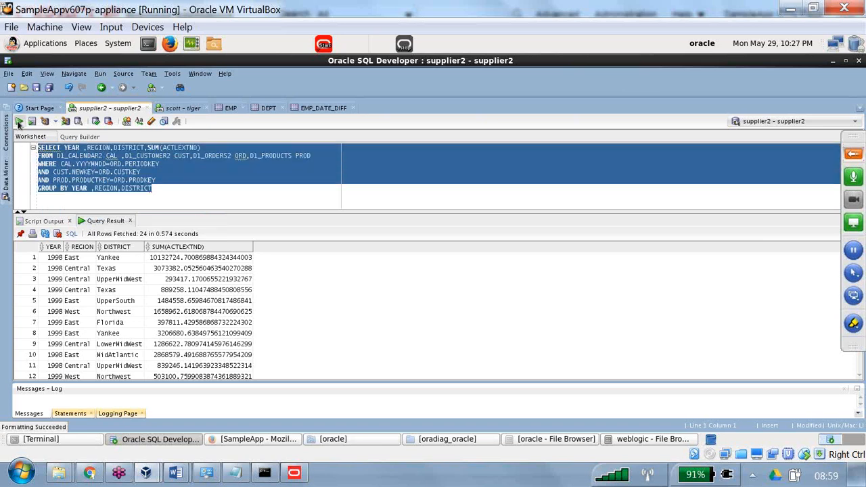
left_click(19, 122)
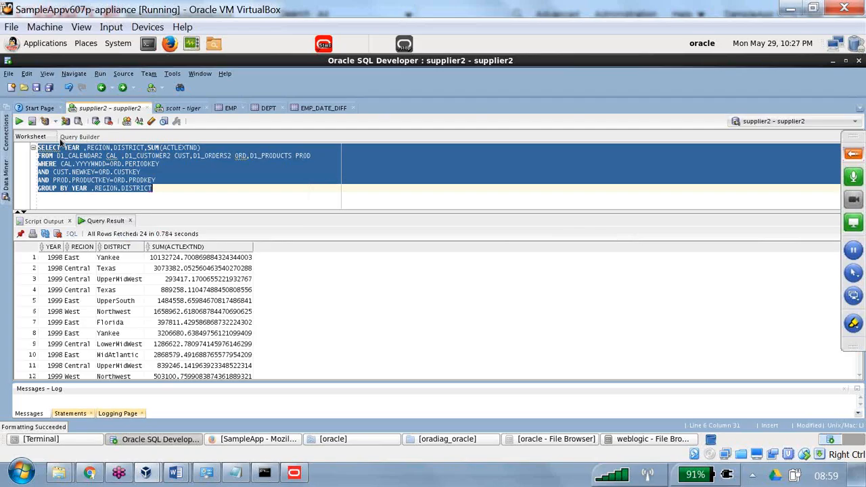
left_click(170, 196)
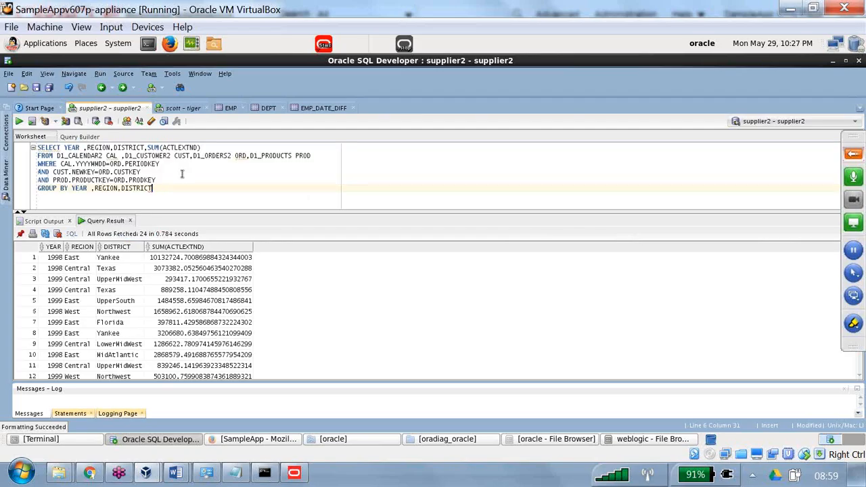
Step: Give the SUM(ACTLEXTND) column in the SELECT list the alias "TOTAL DOLLARS"
left_click(205, 149)
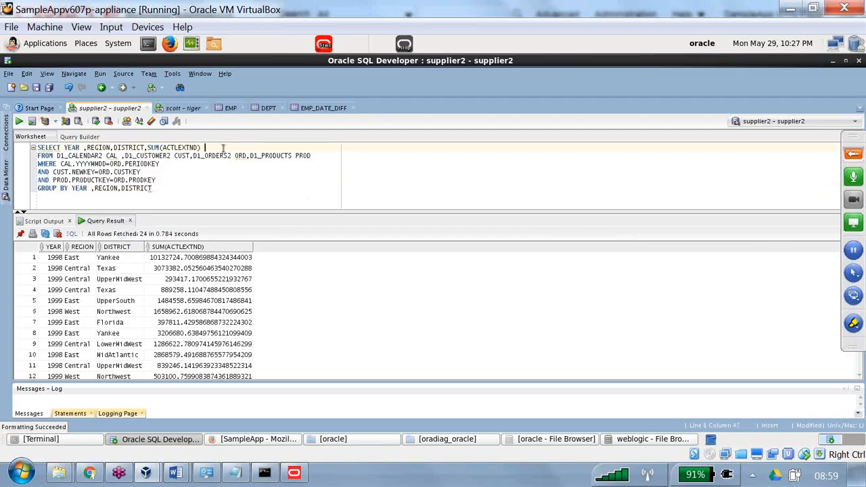
type("\"TOTA")
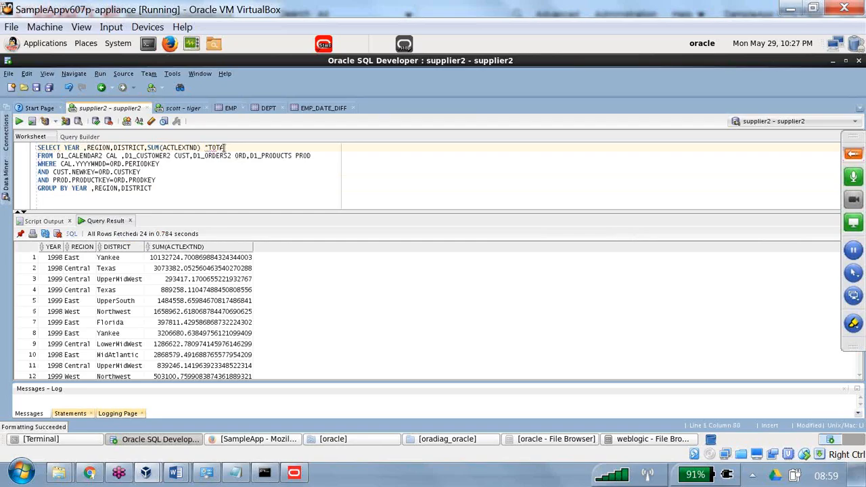
type("L DOLLA")
key("BackSpace")
key("BackSpace")
key("BackSpace")
key("BackSpace")
type("dO")
key("BackSpace")
key("BackSpace")
type("DOLLARS\"")
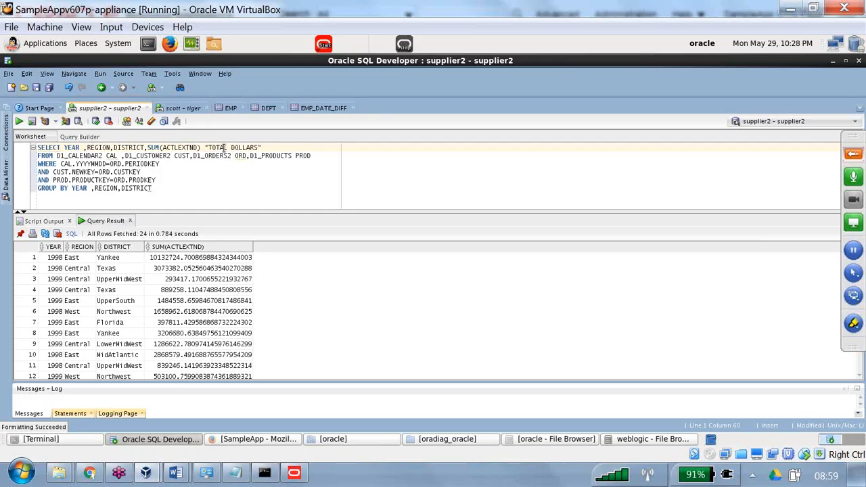
Step: Add CASE WHEN PROD.TYPECODE=100 THEN ACTLEXTND END on a new line as a further column of the SELECT list
type(" ,")
key("Return")
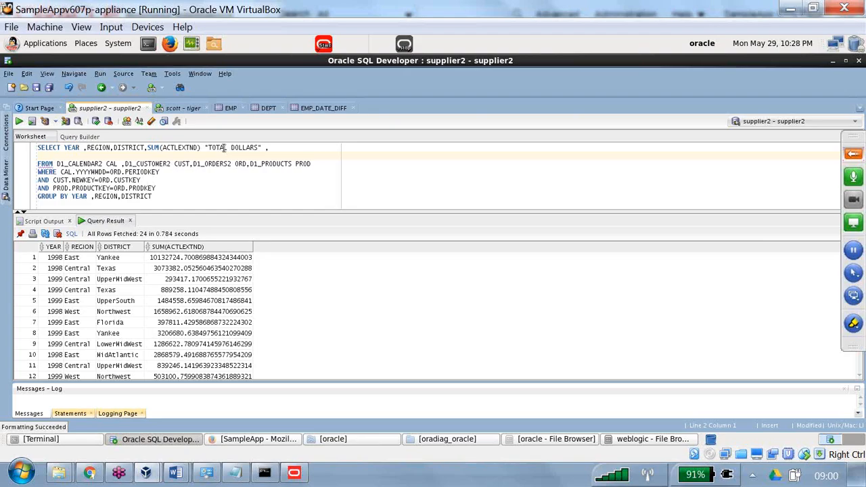
type("ASE WHEN")
type("TY")
key("BackSpace")
key("BackSpace")
key("BackSpace")
type("PROD.TYPECODE")
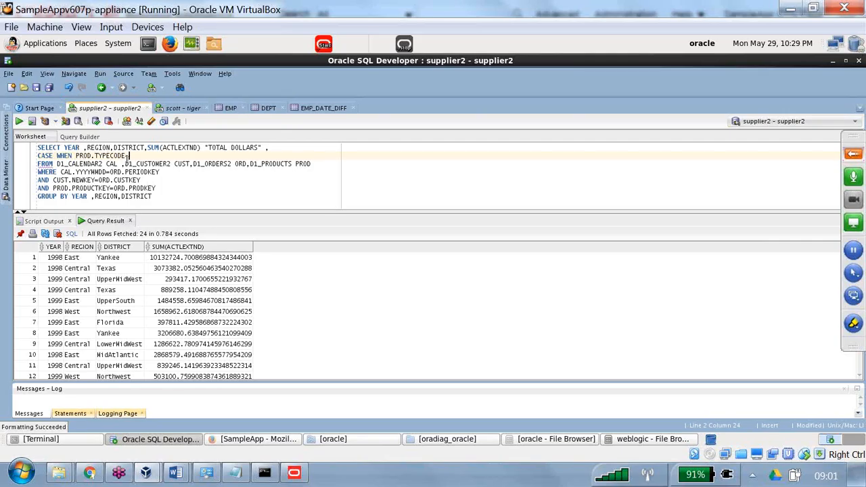
type("=100 THEN ACTLEXTND")
key("BackSpace")
type("END")
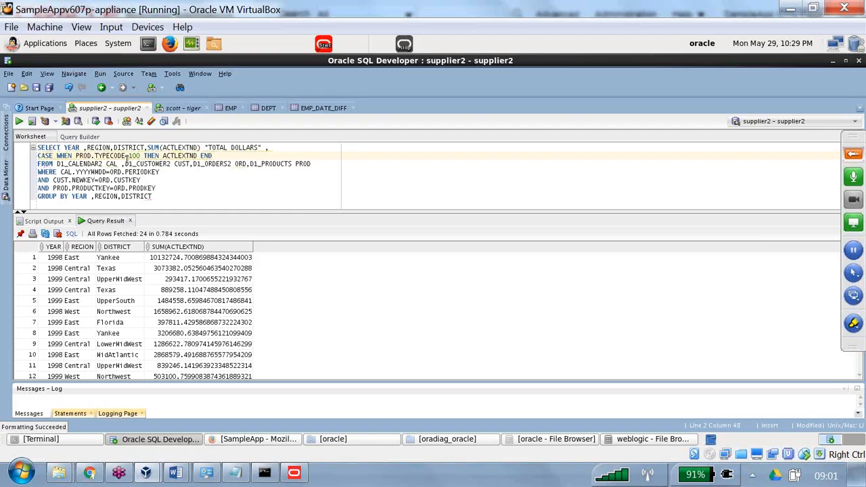
Step: Wrap the CASE expression in a SUM( ) aggregate and run the query
type(" )")
key("Home")
type("(")
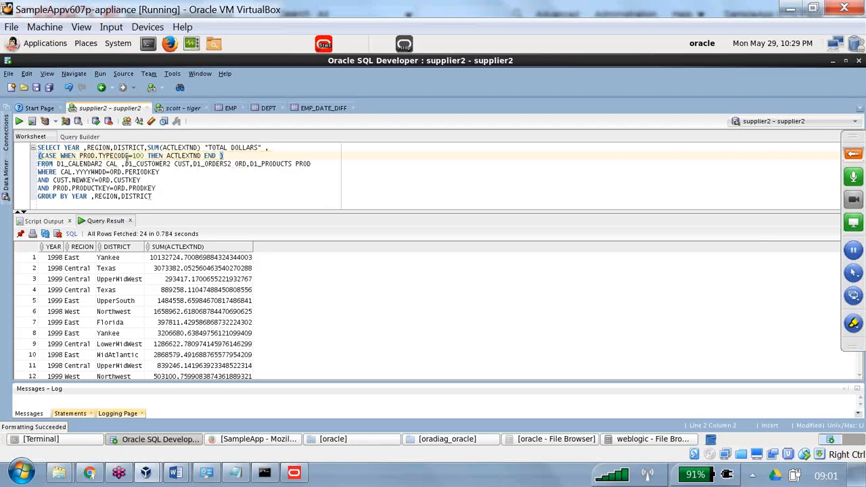
key("Left")
type("SUM")
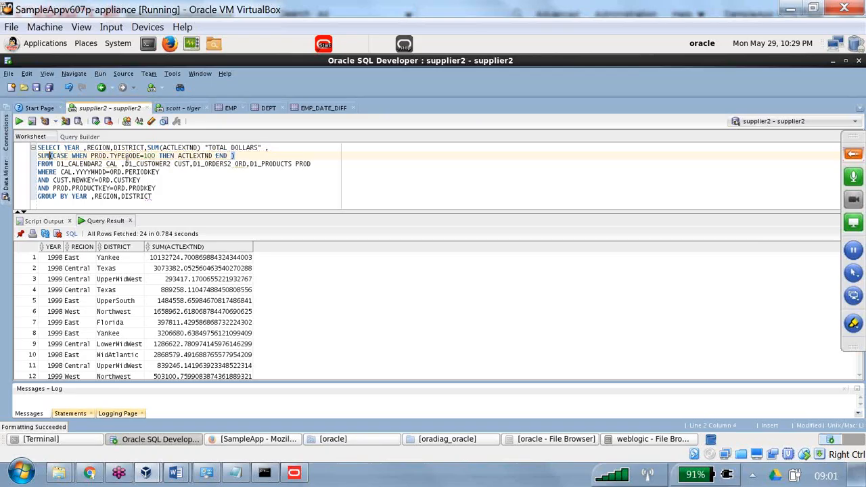
left_click(180, 190)
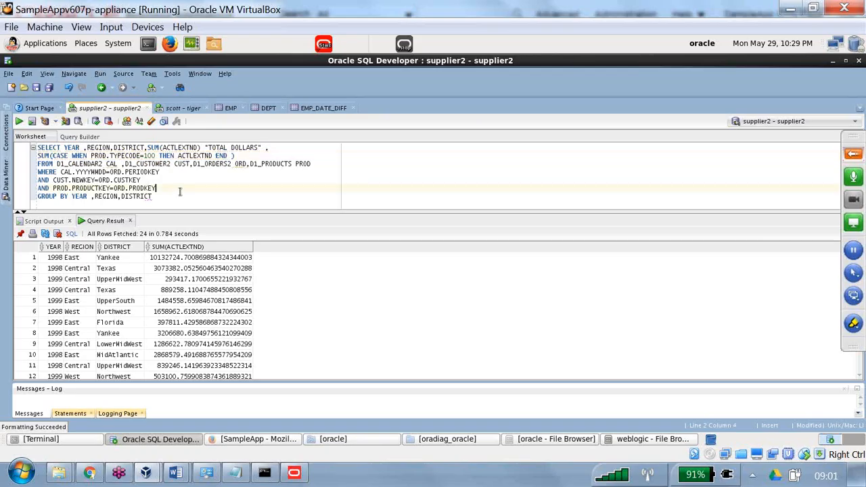
left_click(19, 122)
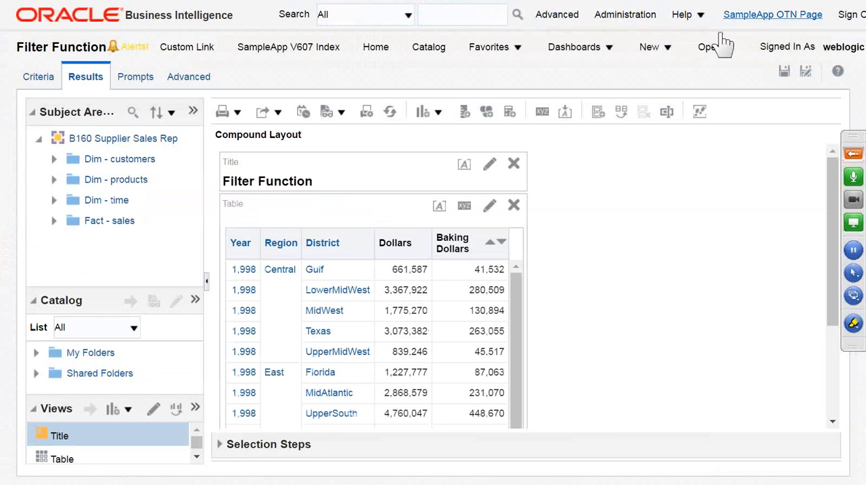
Step: Switch to Oracle Business Intelligence, save the Filter Function analysis and open its query log from Manage Sessions in Administration
left_click(784, 71)
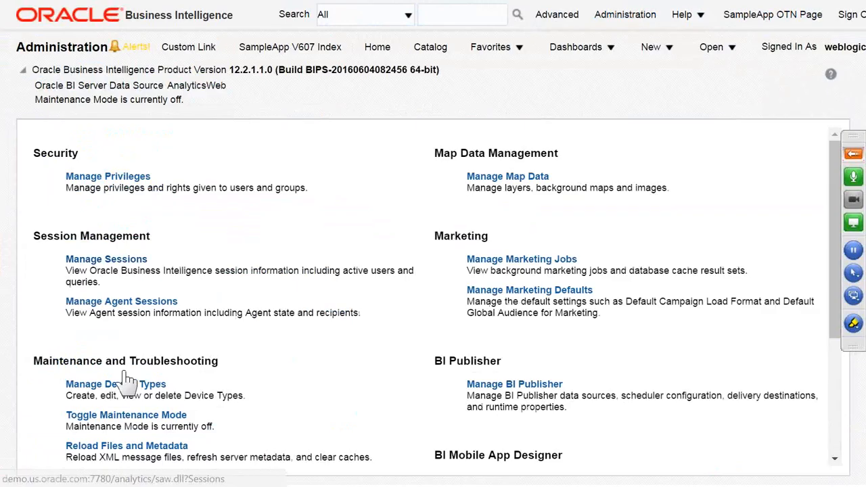
scroll(277, 298, "down", 15)
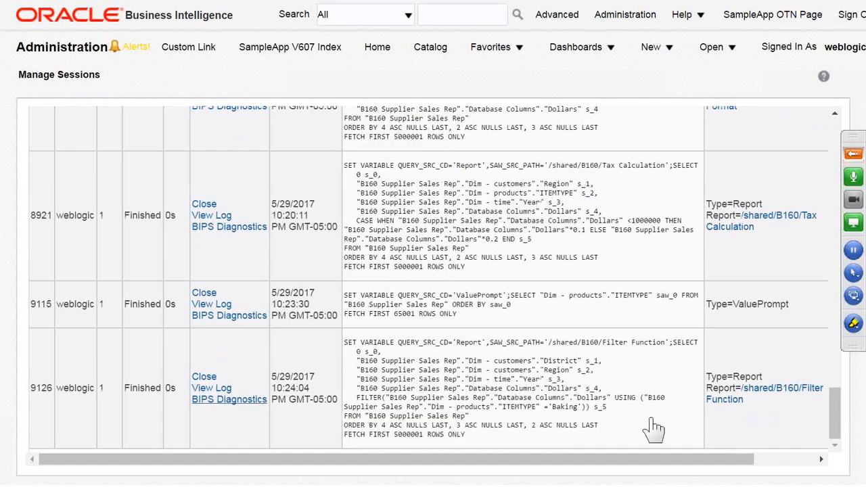
left_click(220, 389)
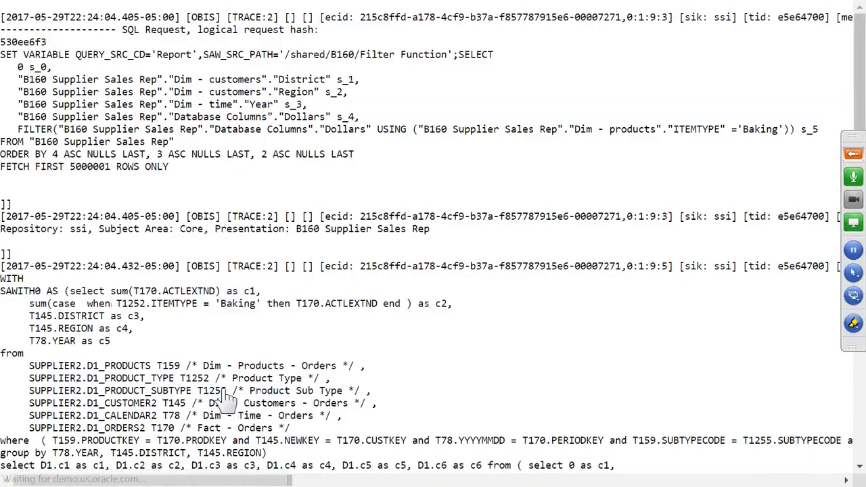
scroll(257, 390, "down", 5)
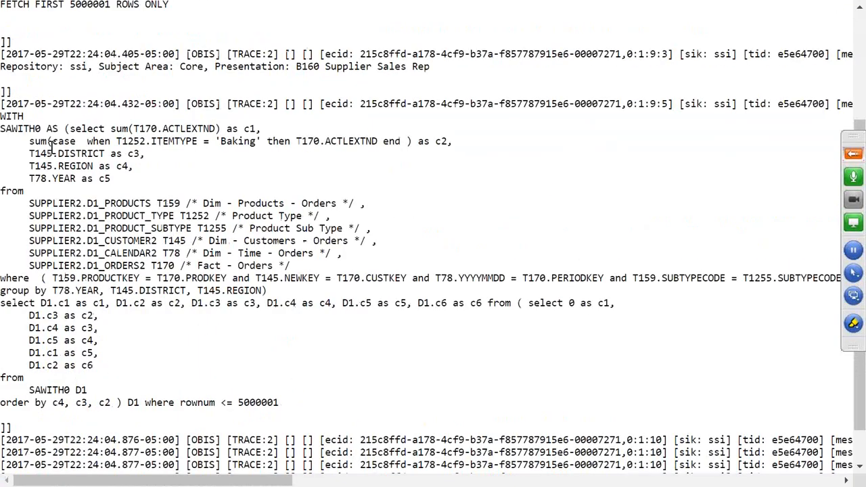
Step: Examine the generated SQL in the log, comparing the sum(case when ITEMTYPE = 'Baking') column with the product type and subtype tables
left_click_drag(29, 140, 457, 141)
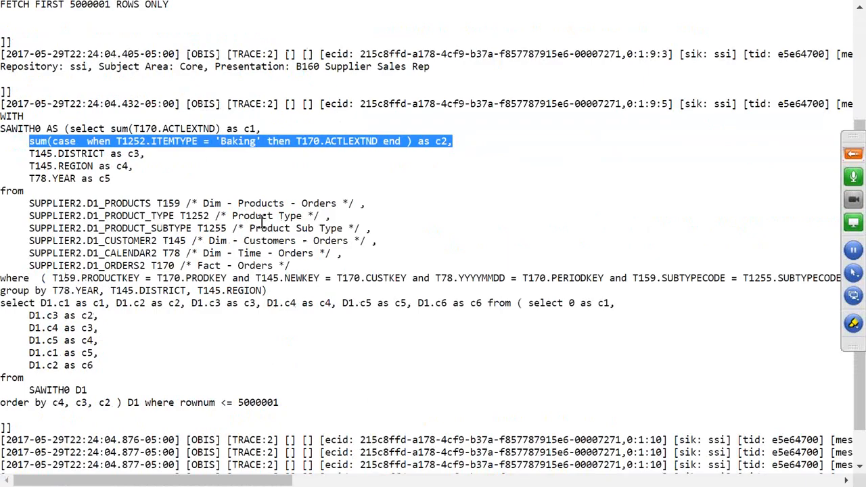
left_click_drag(232, 216, 292, 215)
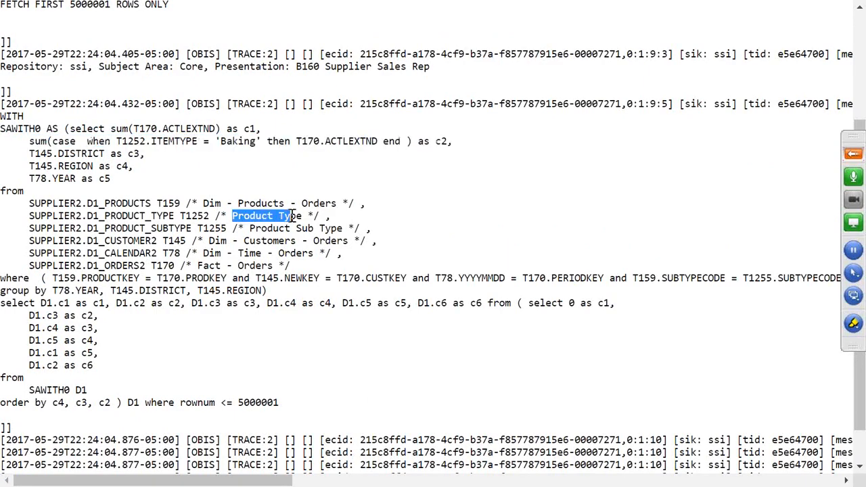
left_click_drag(218, 141, 252, 140)
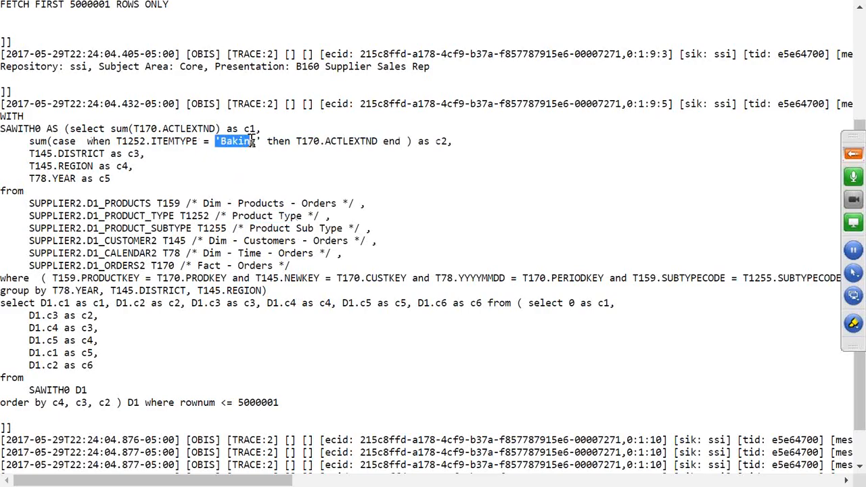
left_click_drag(175, 143, 209, 144)
left_click(239, 211)
left_click_drag(233, 216, 332, 234)
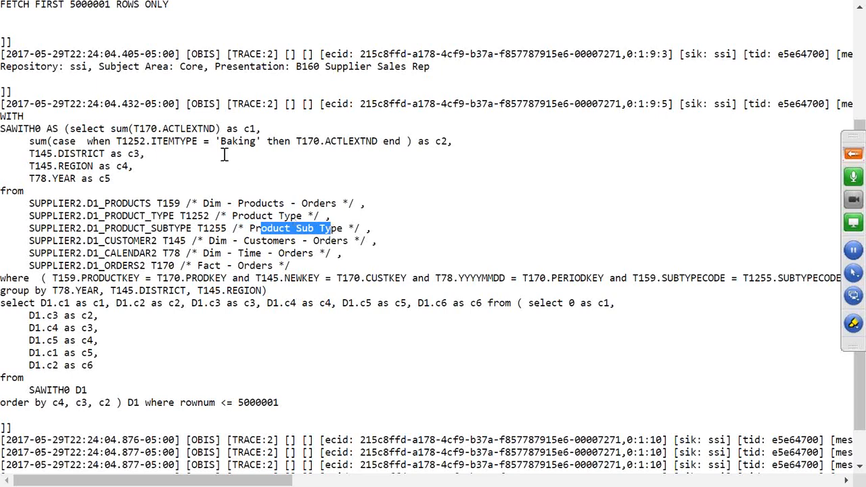
left_click_drag(220, 142, 258, 141)
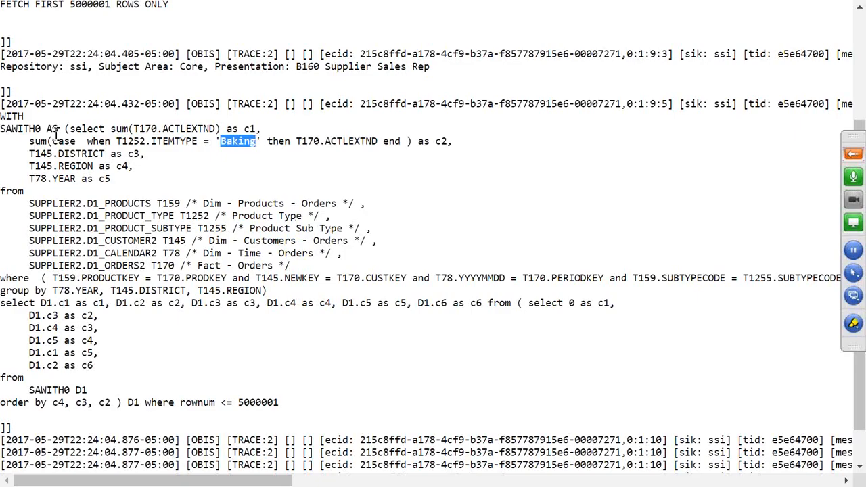
left_click_drag(34, 142, 436, 146)
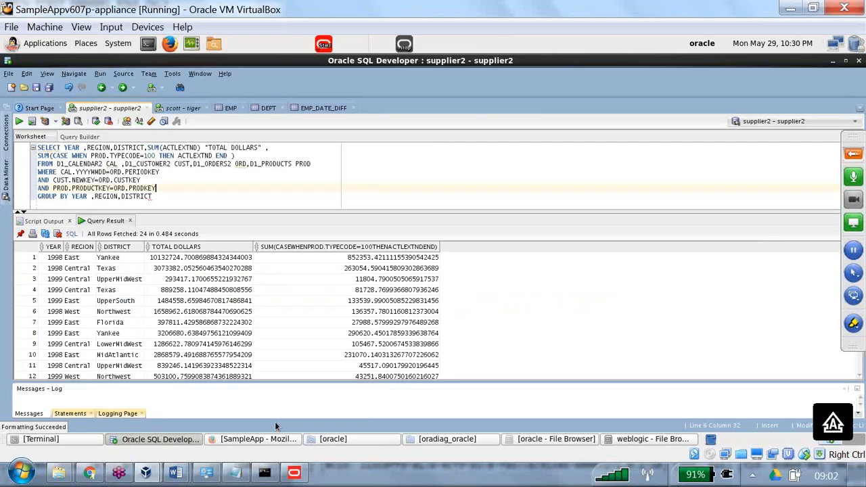
Step: Switch to the OBIEE 12C notes in Word and review the Filter Function description, highlighting its first point
mouse_move(174, 477)
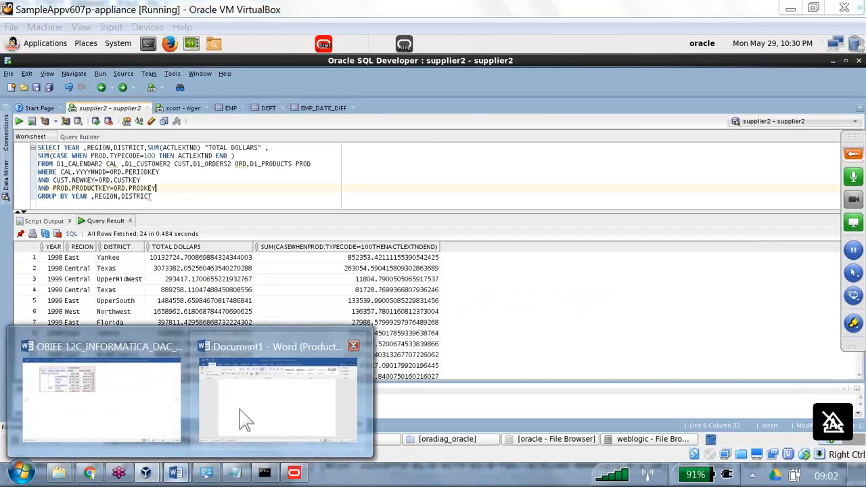
left_click(159, 409)
scroll(263, 300, "up", 2)
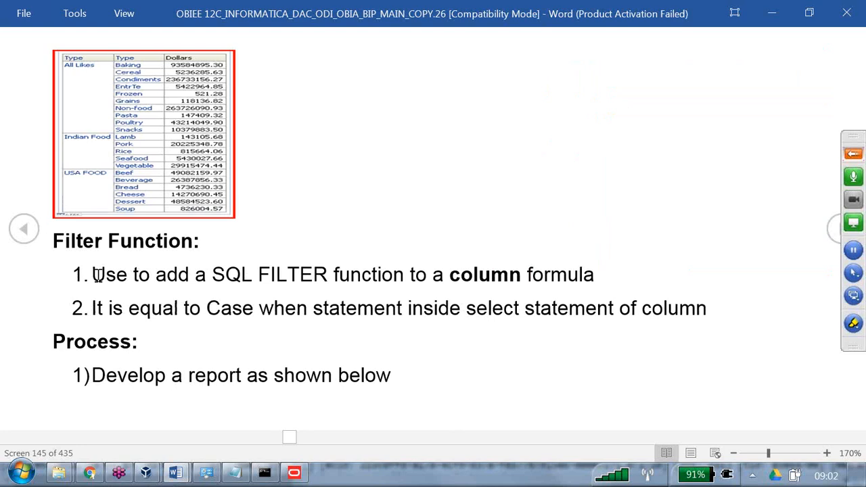
left_click_drag(97, 276, 553, 276)
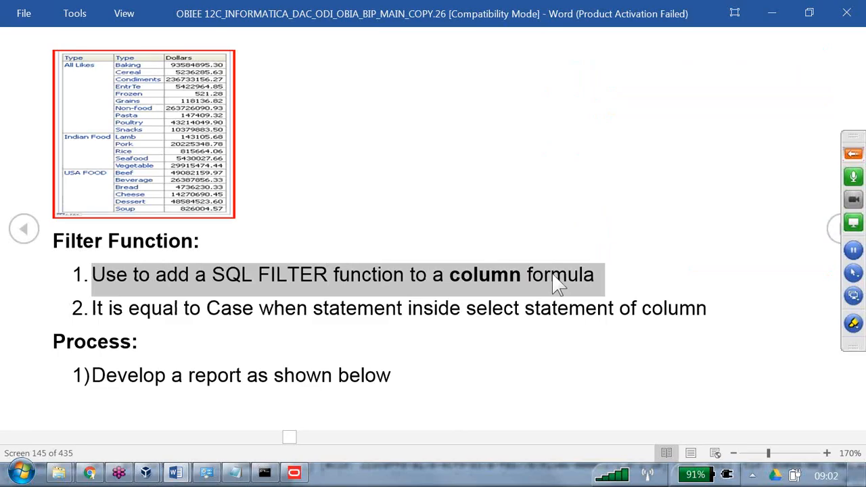
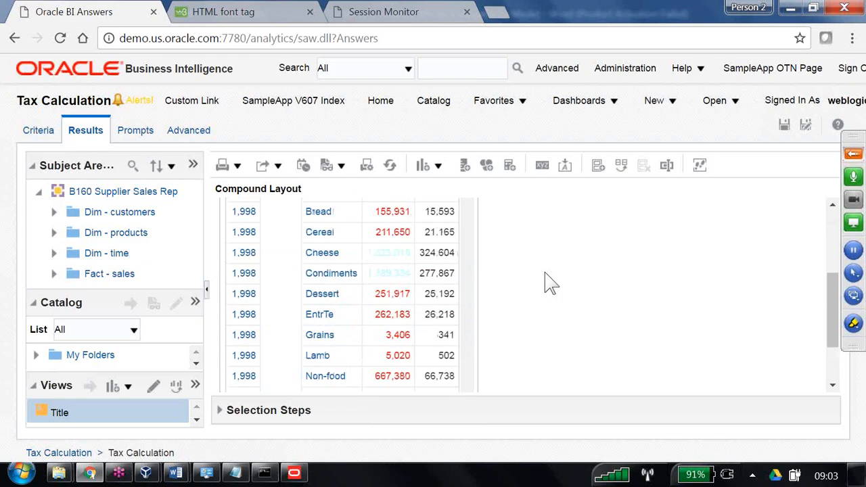
scroll(549, 284, "down", 2)
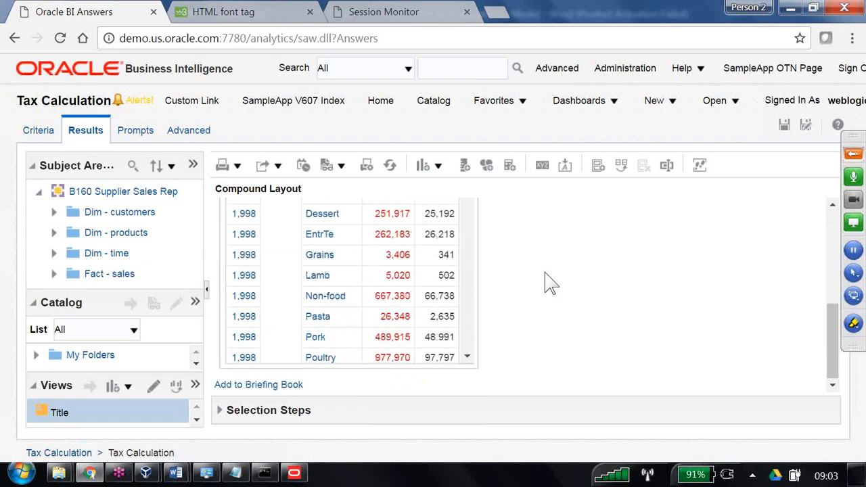
scroll(549, 284, "up", 5)
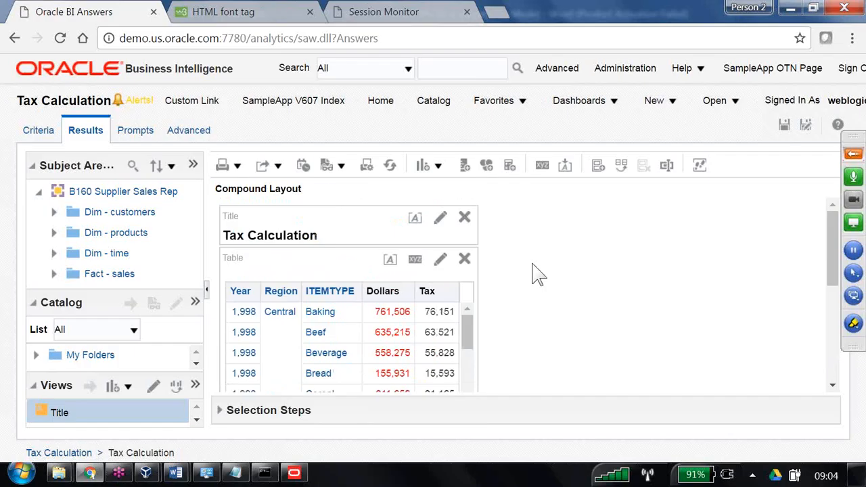
Step: Add a second Dollars column from the Fact - sales database columns to the Tax Calculation analysis criteria
left_click(35, 135)
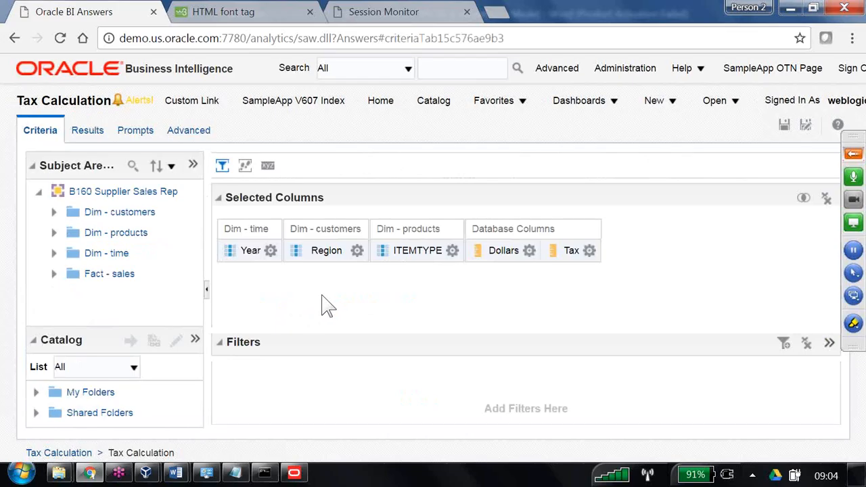
left_click(54, 274)
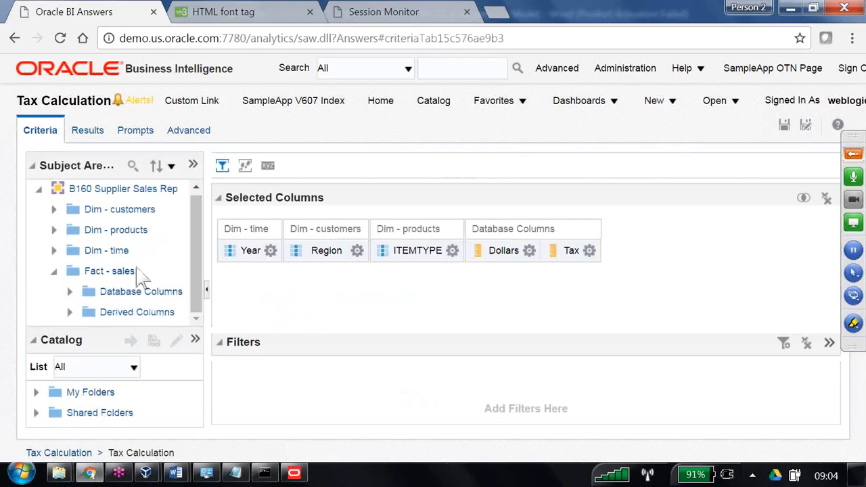
left_click(69, 291)
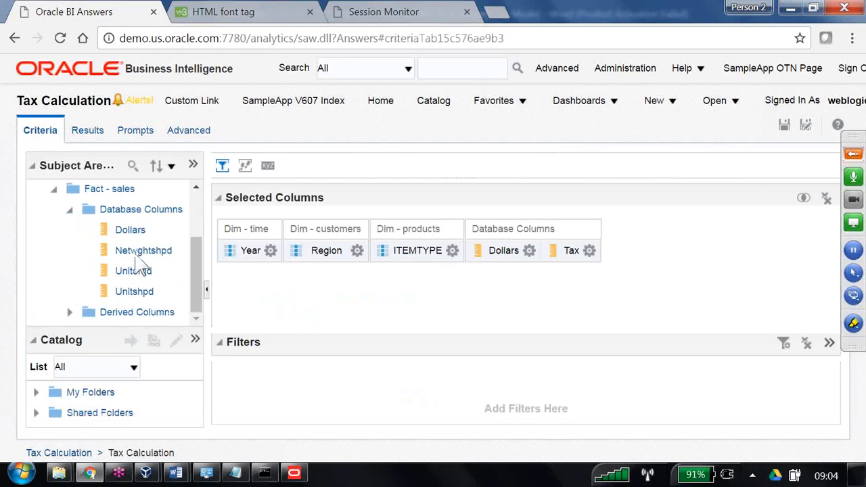
double_click(132, 230)
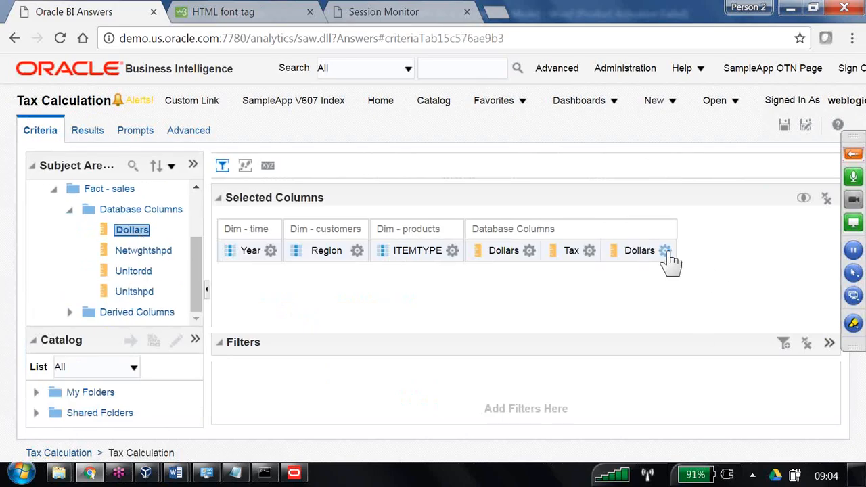
Step: Edit the formula of the newly added Dollars column and give it the custom heading flag_poor_avg_good
left_click(664, 251)
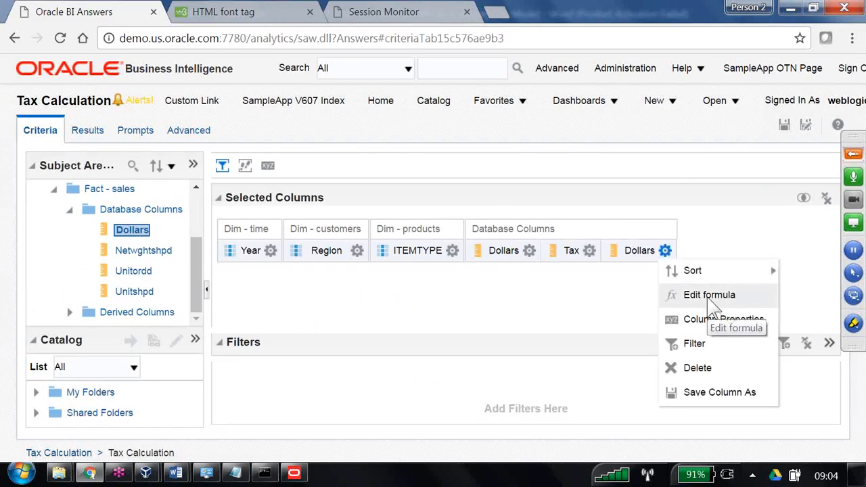
left_click(709, 297)
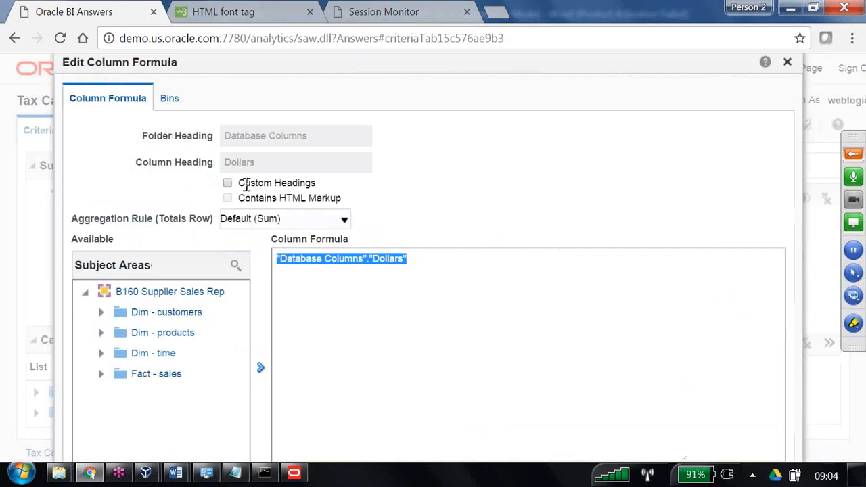
left_click(228, 184)
double_click(266, 162)
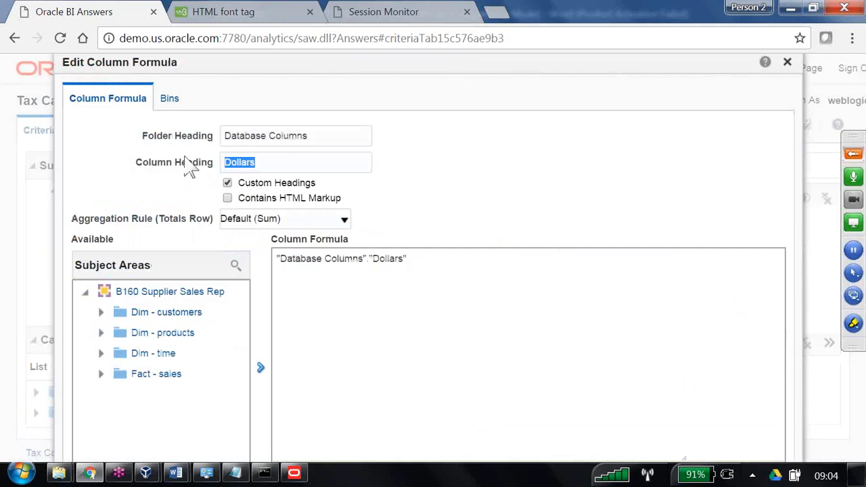
type("flag_poor_avg")
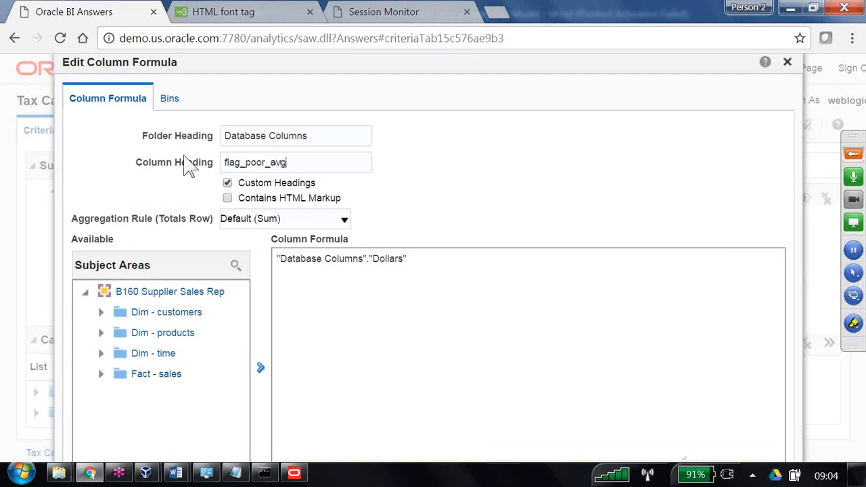
type("_good")
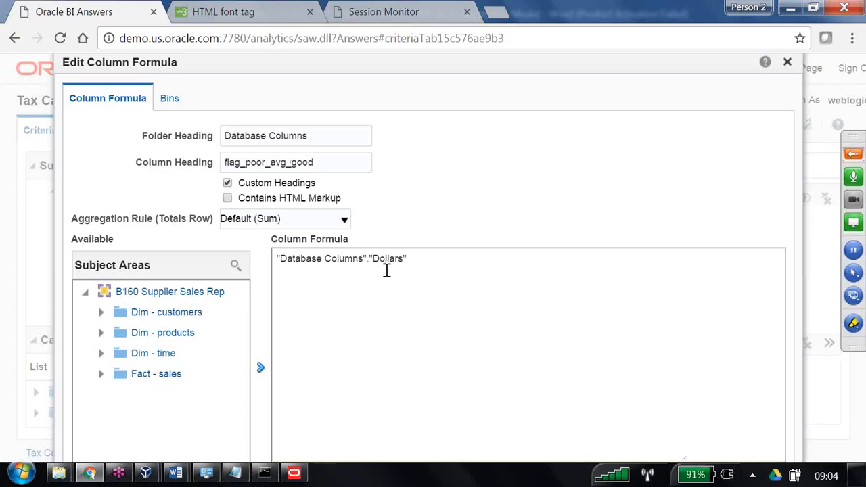
left_click_drag(405, 259, 242, 246)
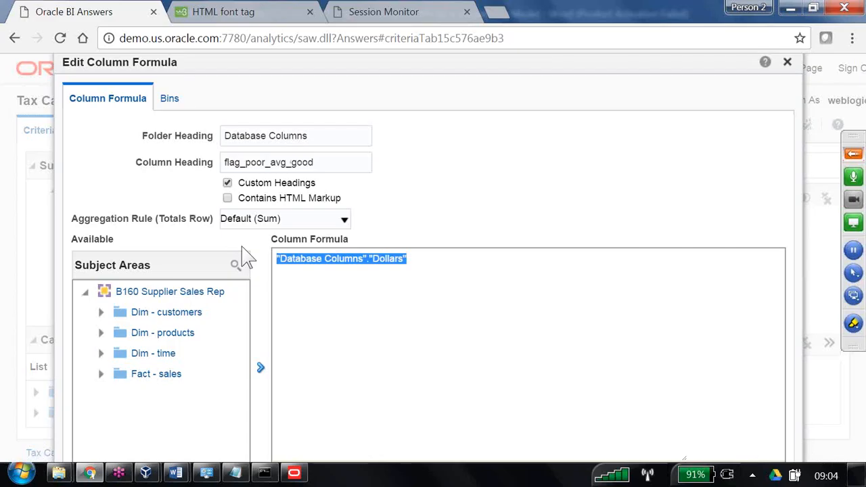
left_click(425, 205)
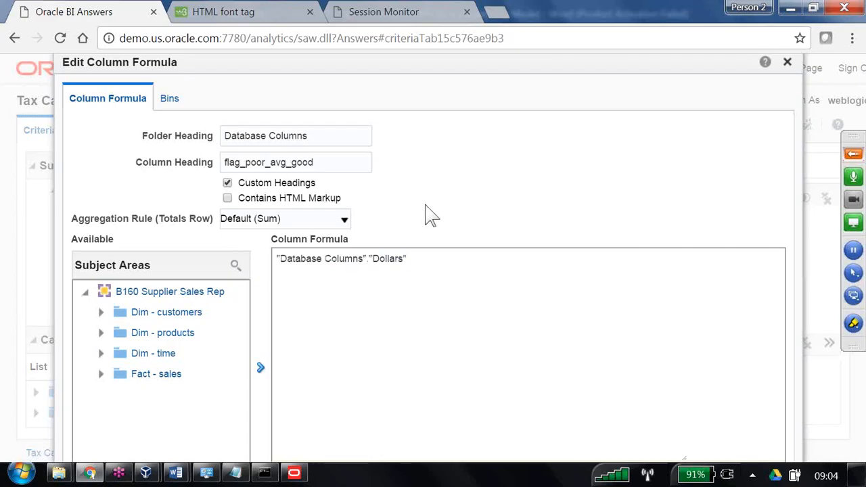
Step: Add a bin for Dollars is less than 1000000 and name it poor business
left_click(170, 101)
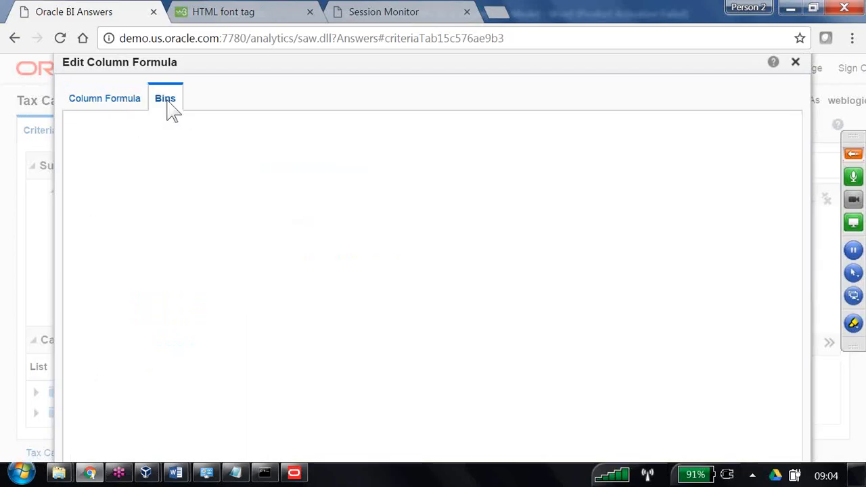
key("F11")
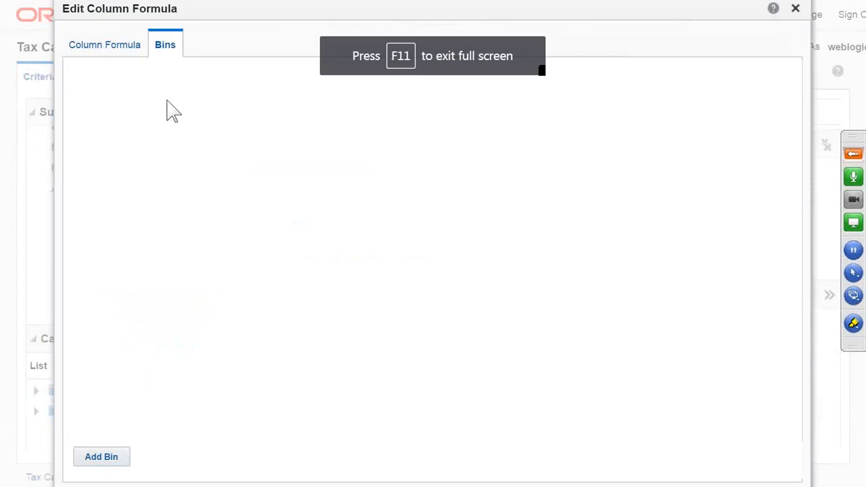
left_click(118, 458)
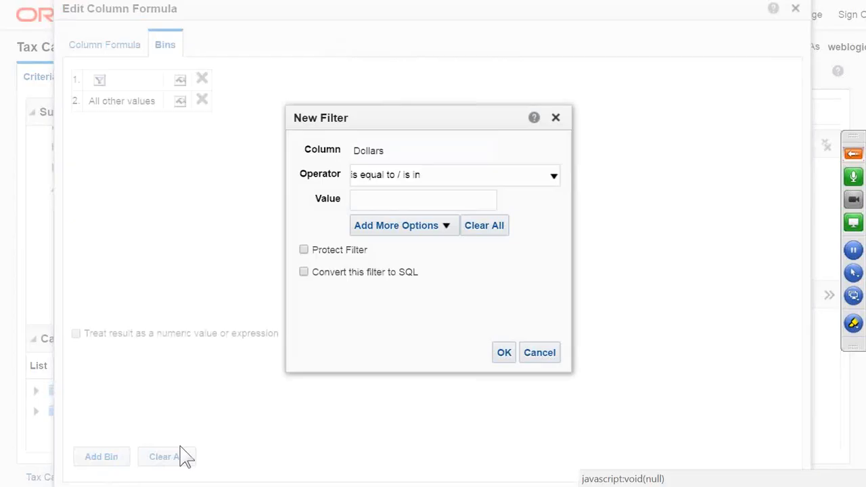
left_click(498, 178)
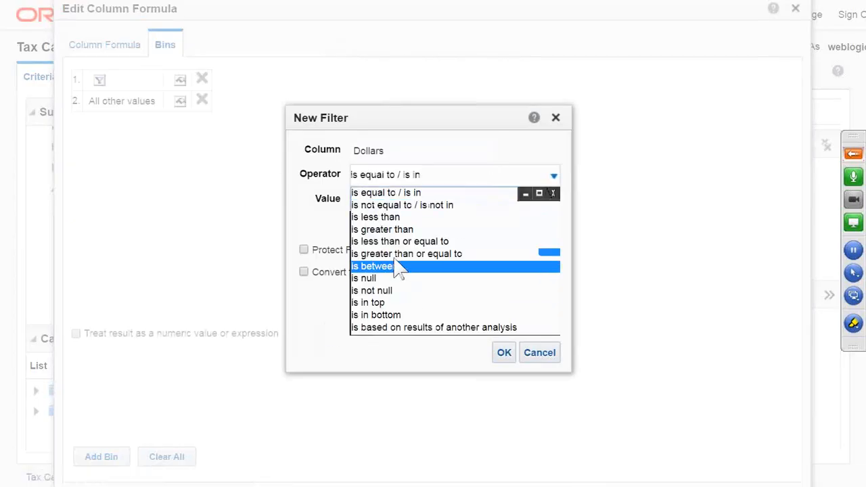
left_click(379, 217)
left_click(389, 198)
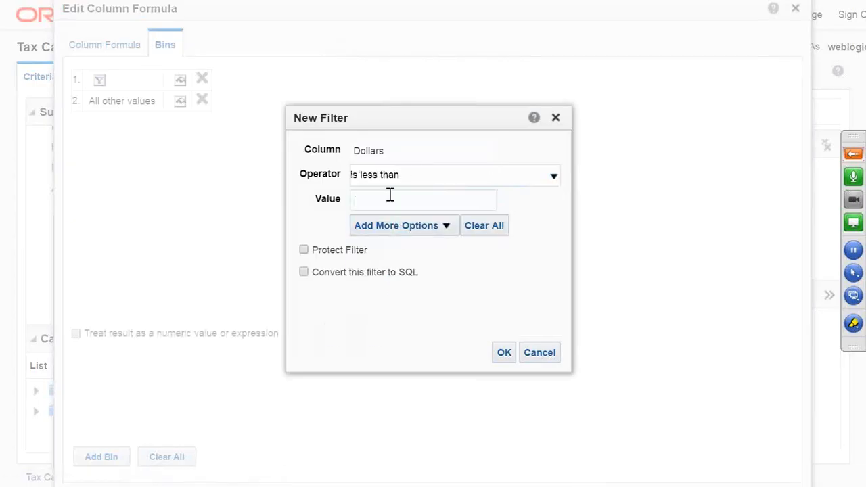
type("1000000")
left_click(504, 352)
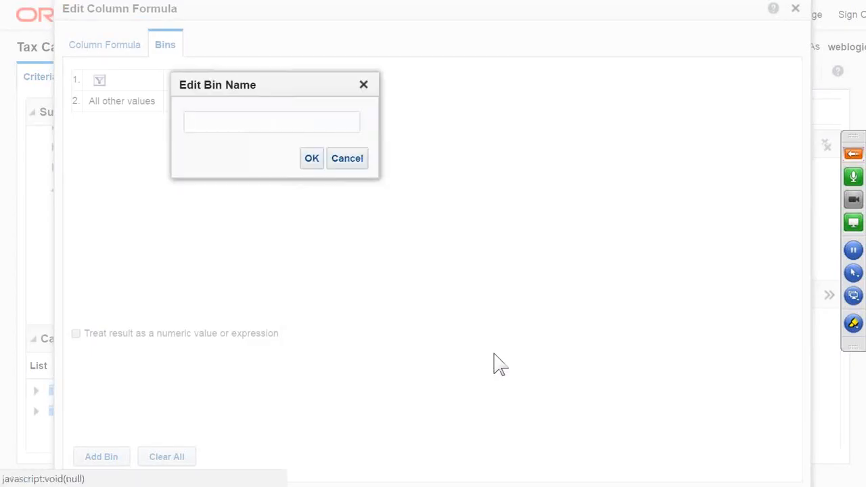
left_click(281, 122)
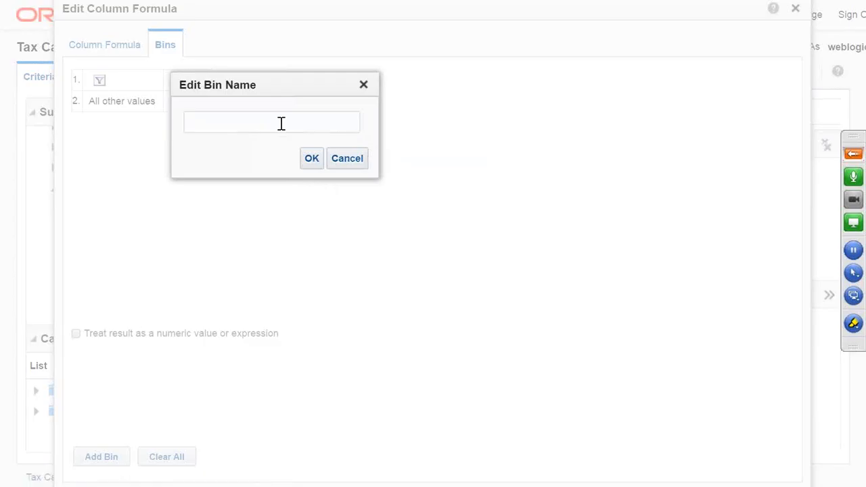
type("poor business")
left_click(310, 158)
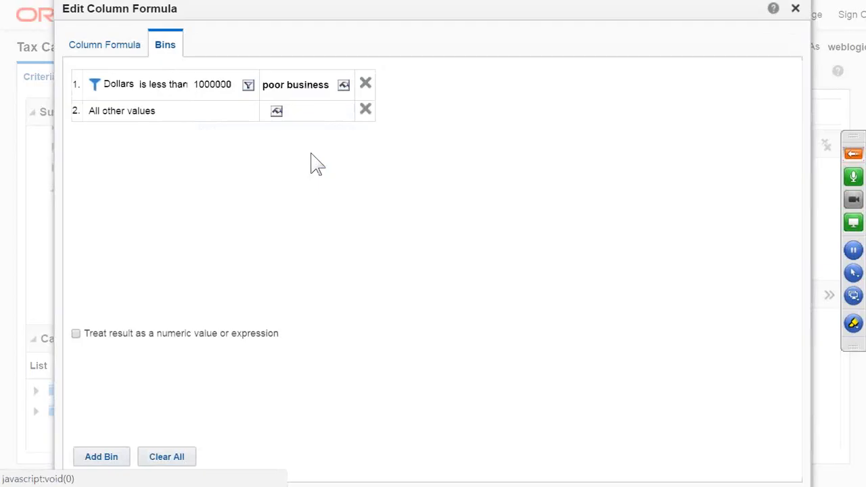
Step: Add a second bin for Dollars is between 1000000 and 2000000 and name it avg business
left_click(120, 466)
left_click(419, 177)
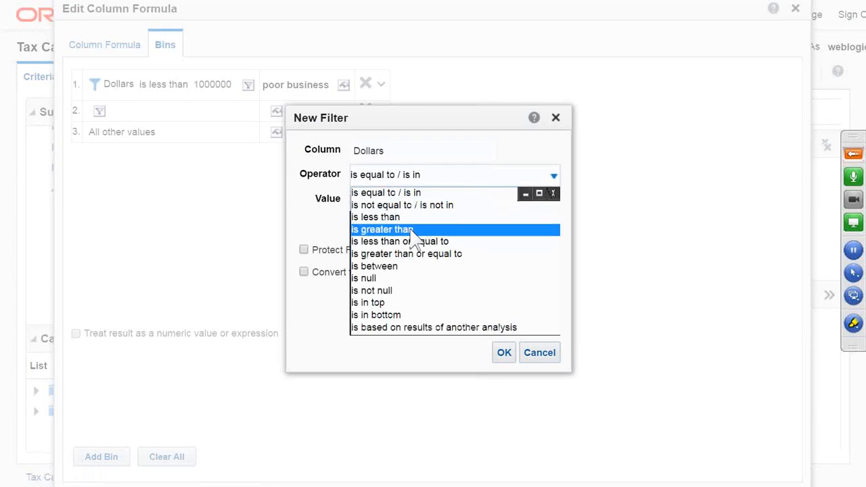
left_click(412, 267)
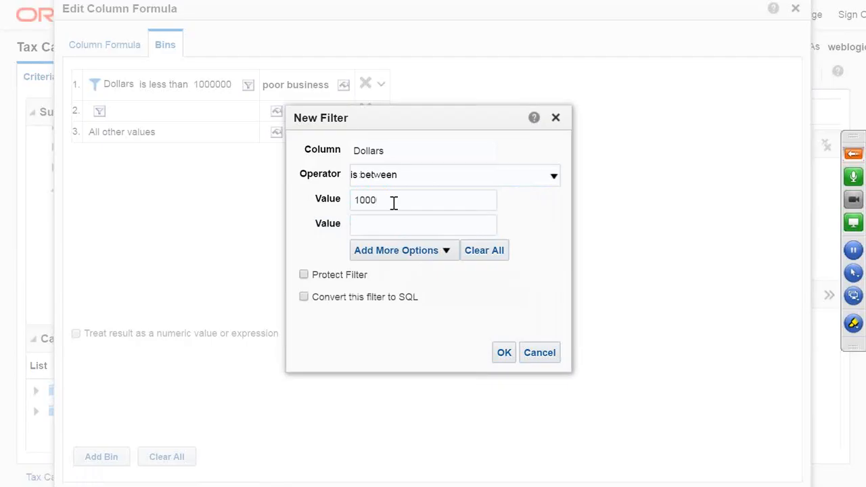
type("1000000")
left_click(381, 223)
type("2000000")
left_click(506, 354)
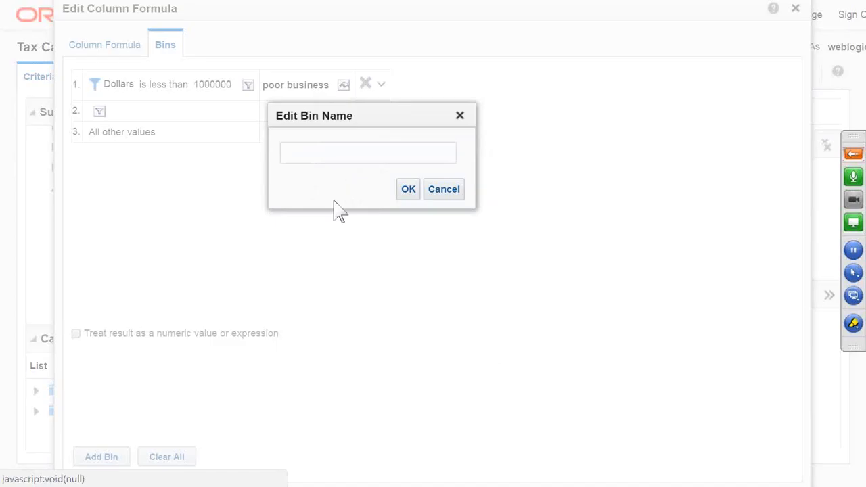
left_click(339, 158)
type("a")
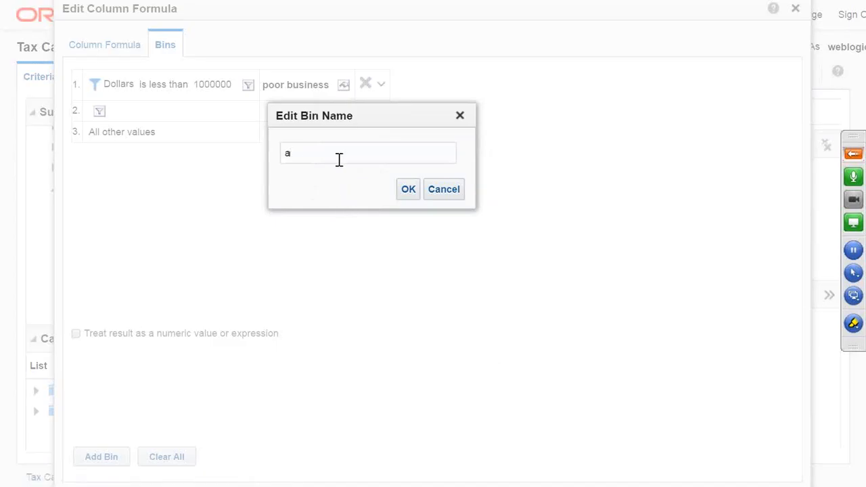
type("vg business")
left_click(412, 193)
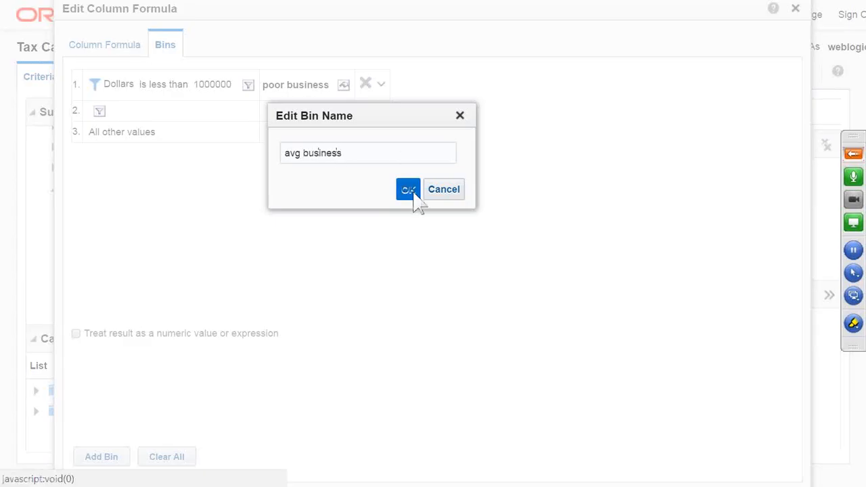
Step: Name the bin for all other values good business
left_click_drag(91, 142, 157, 135)
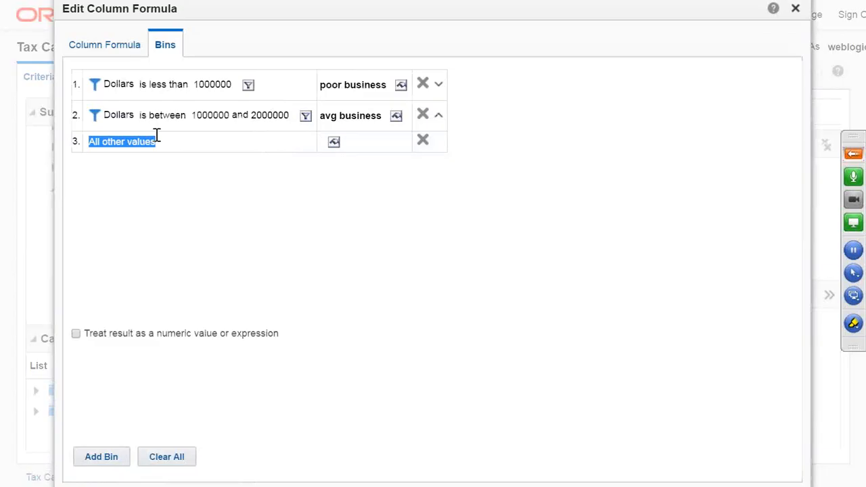
left_click(333, 142)
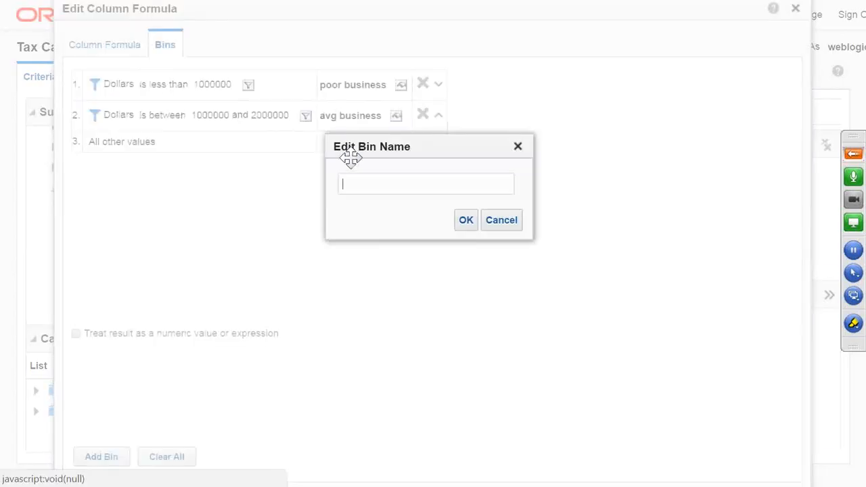
type("goo")
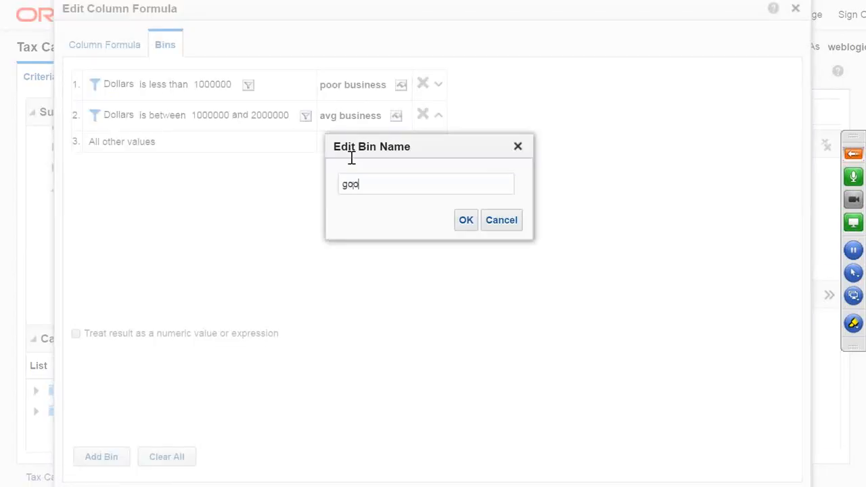
type("d business")
left_click(459, 221)
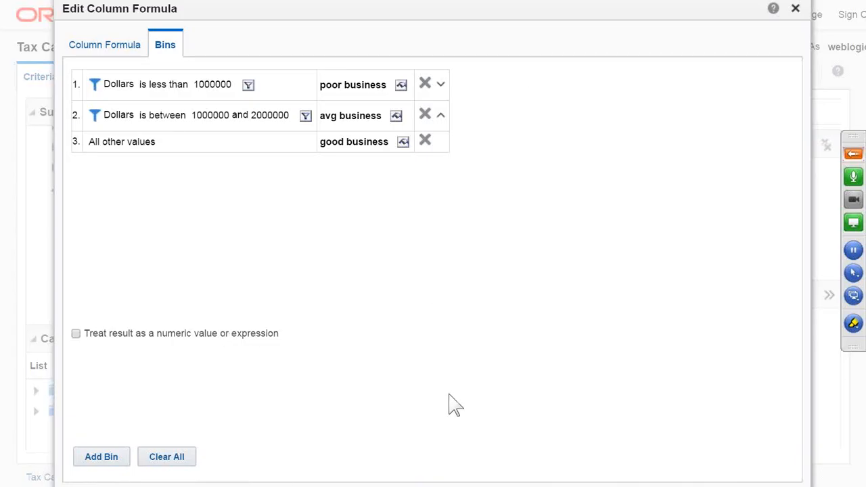
Step: Apply the binned column formula and check the flag_poor_avg_good values in the analysis results
left_click_drag(528, 13, 529, 65)
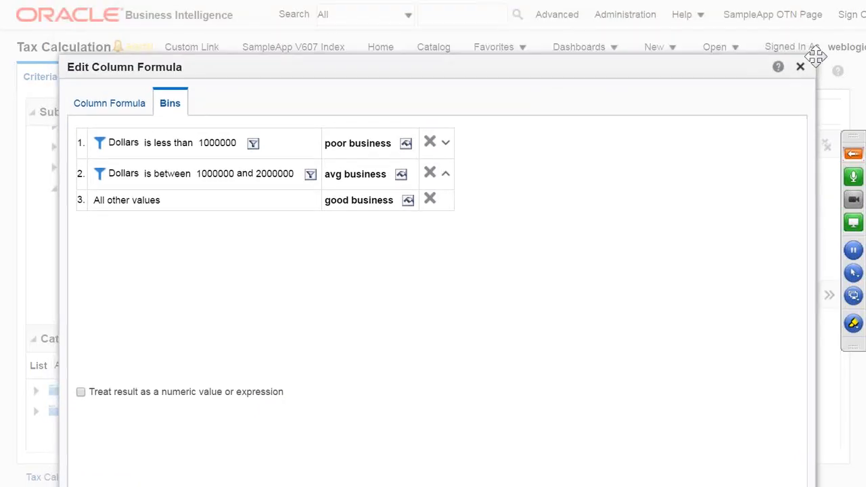
left_click_drag(672, 74, 646, 4)
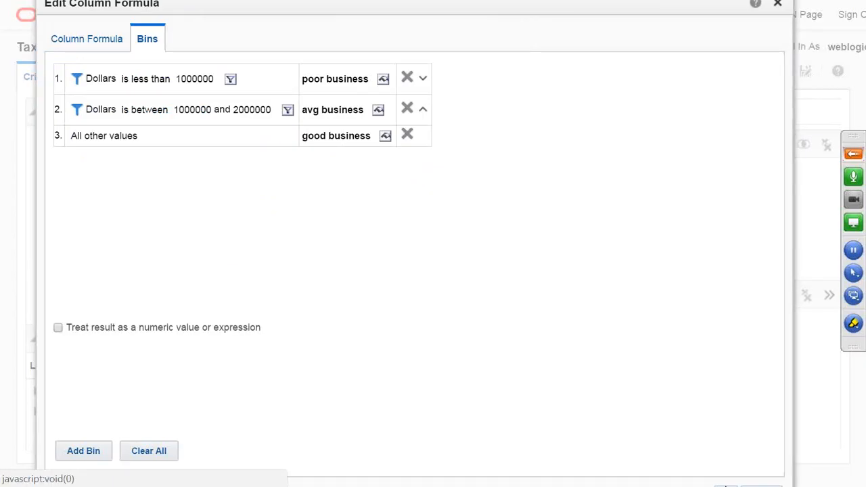
left_click(725, 485)
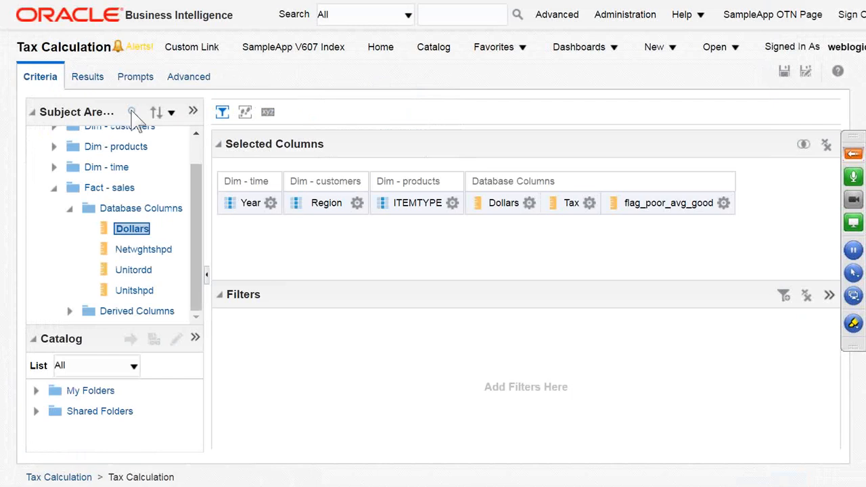
left_click(95, 78)
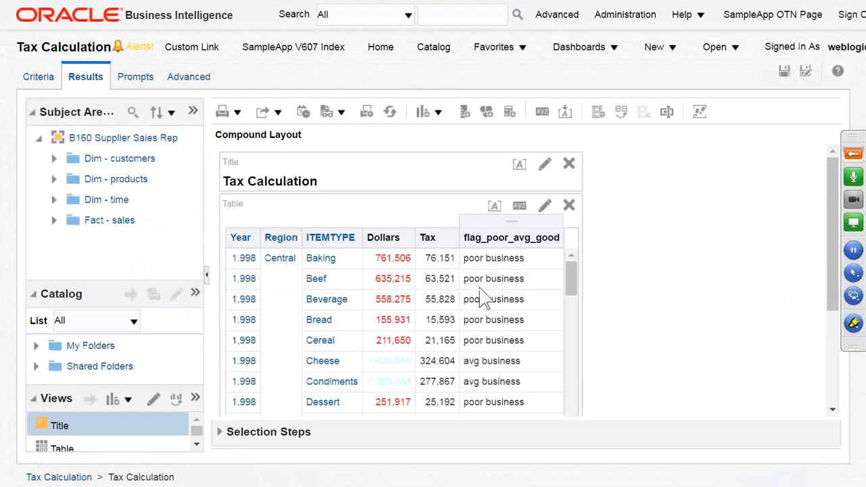
scroll(481, 369, "down", 3)
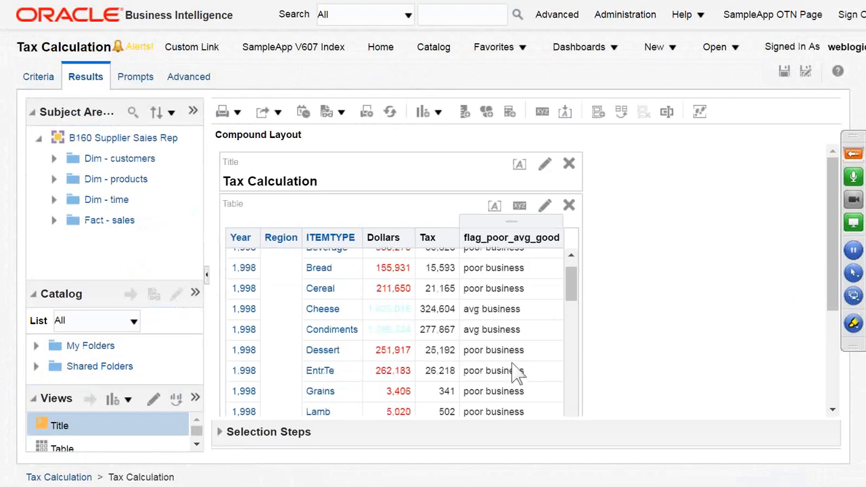
Step: Save the Tax Calculation analysis and open the log of its latest query from the session management page
left_click(784, 71)
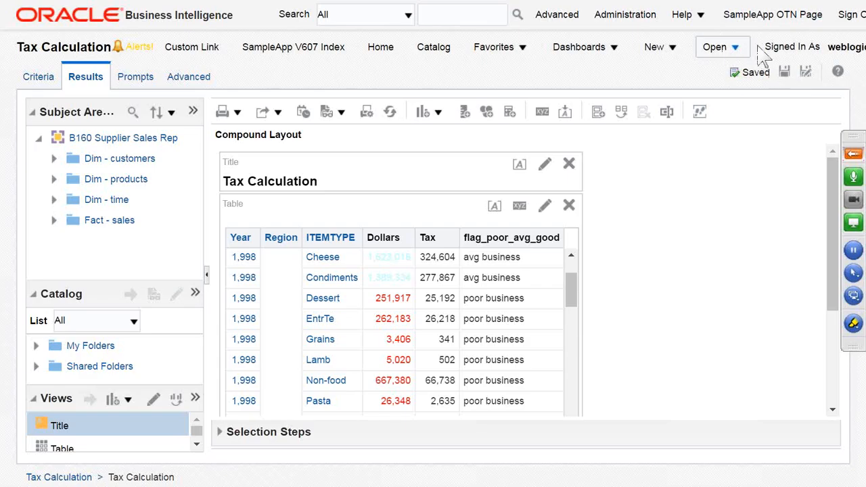
left_click(629, 15)
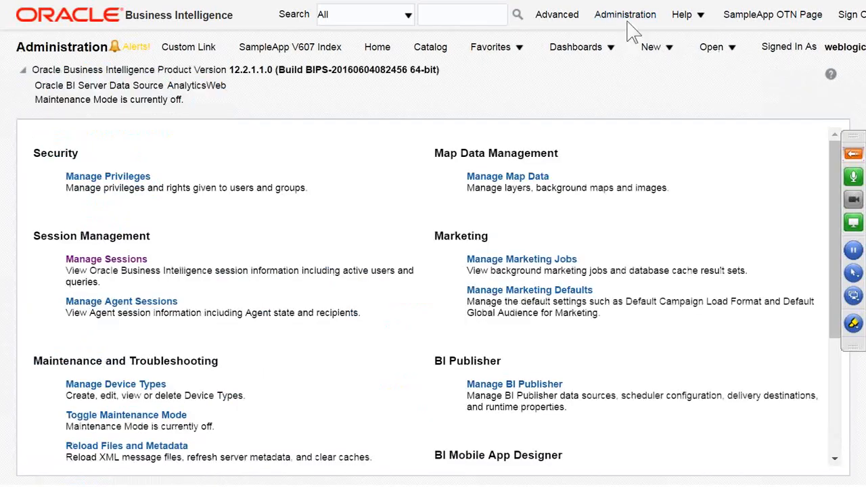
left_click(129, 262)
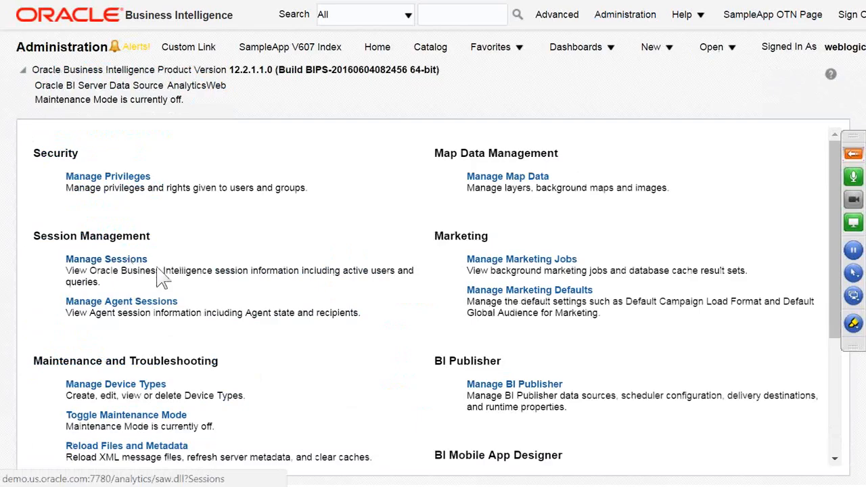
scroll(438, 259, "down", 10)
scroll(439, 259, "down", 2)
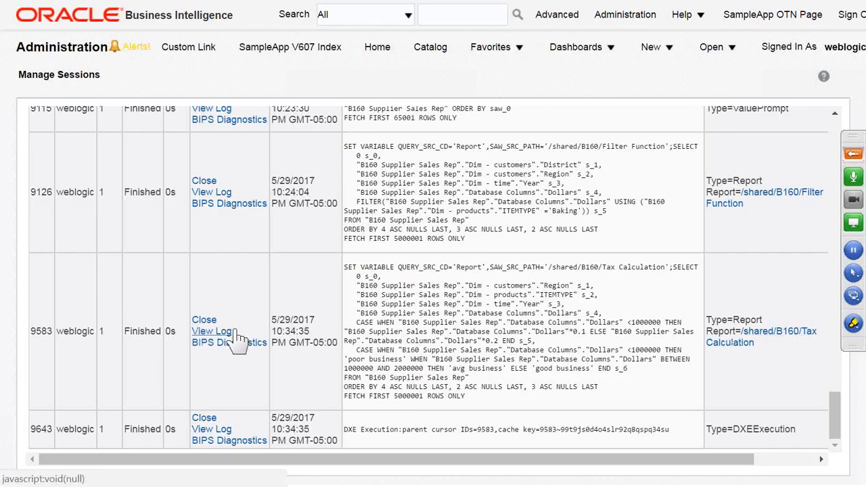
left_click(212, 330)
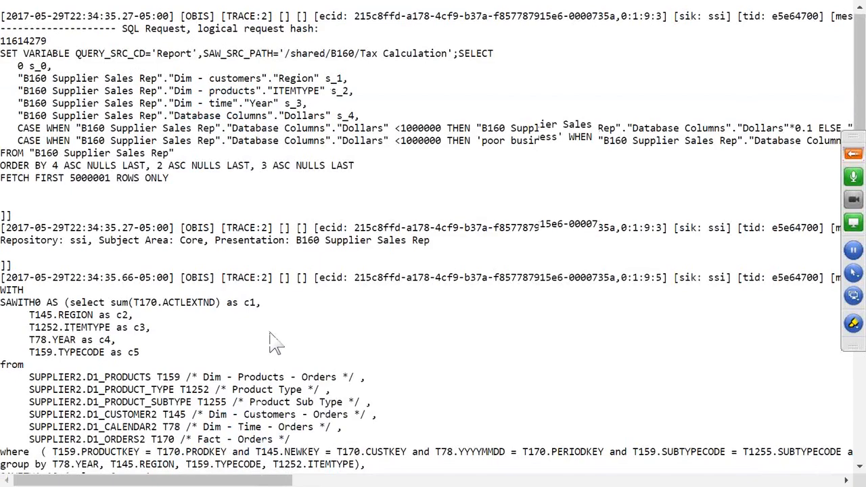
Step: Examine the physical SQL in the log for the CASE statement generated by the poor, avg and good business bins
scroll(271, 343, "down", 5)
scroll(272, 342, "up", 6)
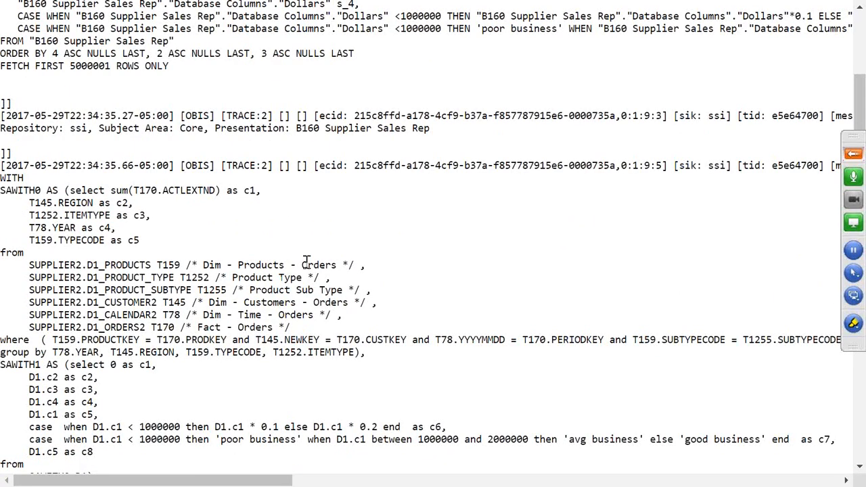
scroll(305, 264, "down", 7)
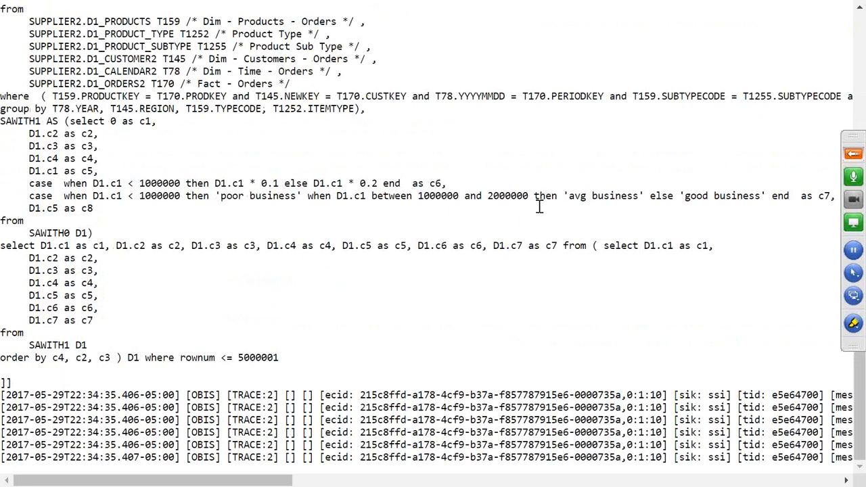
left_click_drag(29, 196, 381, 196)
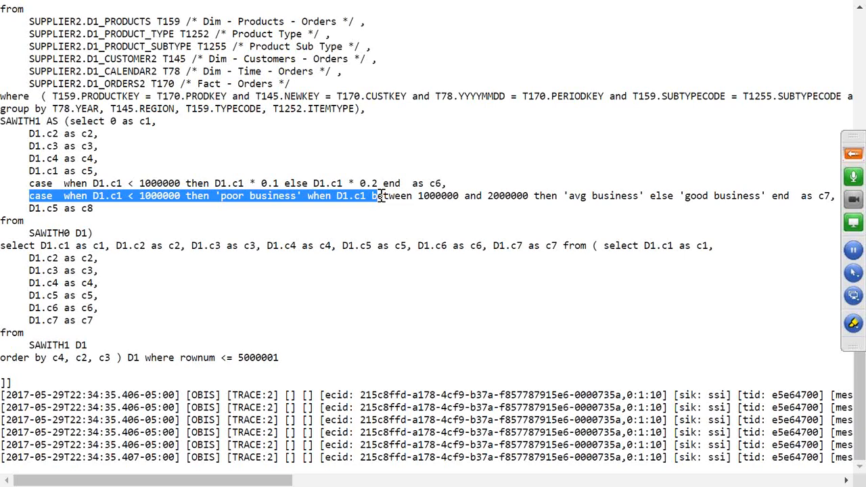
Step: Switch to the Word course notes and go to the section Hands on 11: Working with Filters
key("alt+Tab")
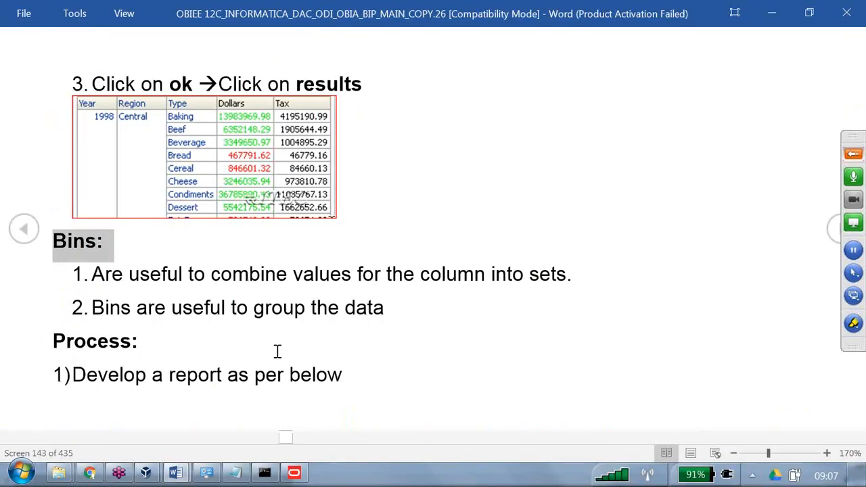
scroll(278, 351, "down", 1)
scroll(277, 351, "down", 1)
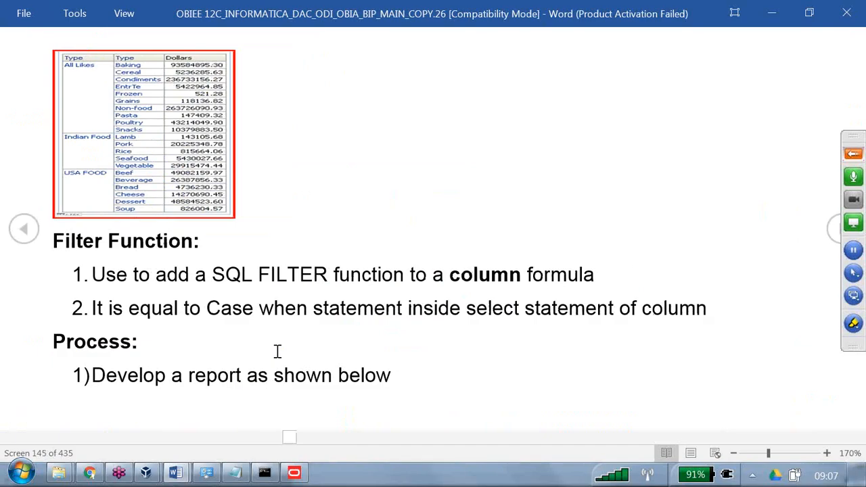
scroll(277, 351, "down", 1)
scroll(277, 351, "down", 2)
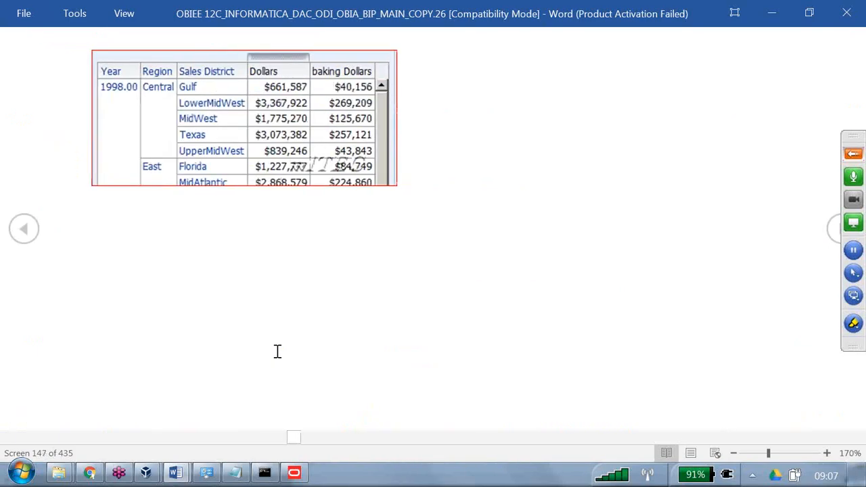
left_click_drag(338, 58, 409, 67)
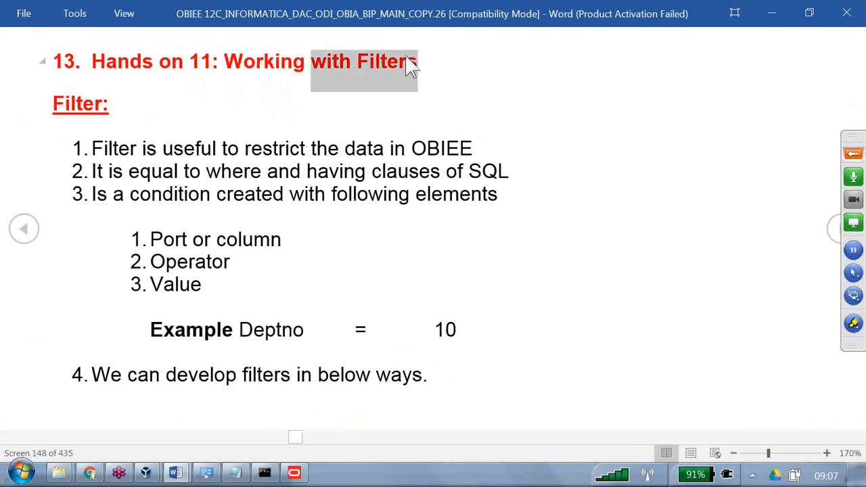